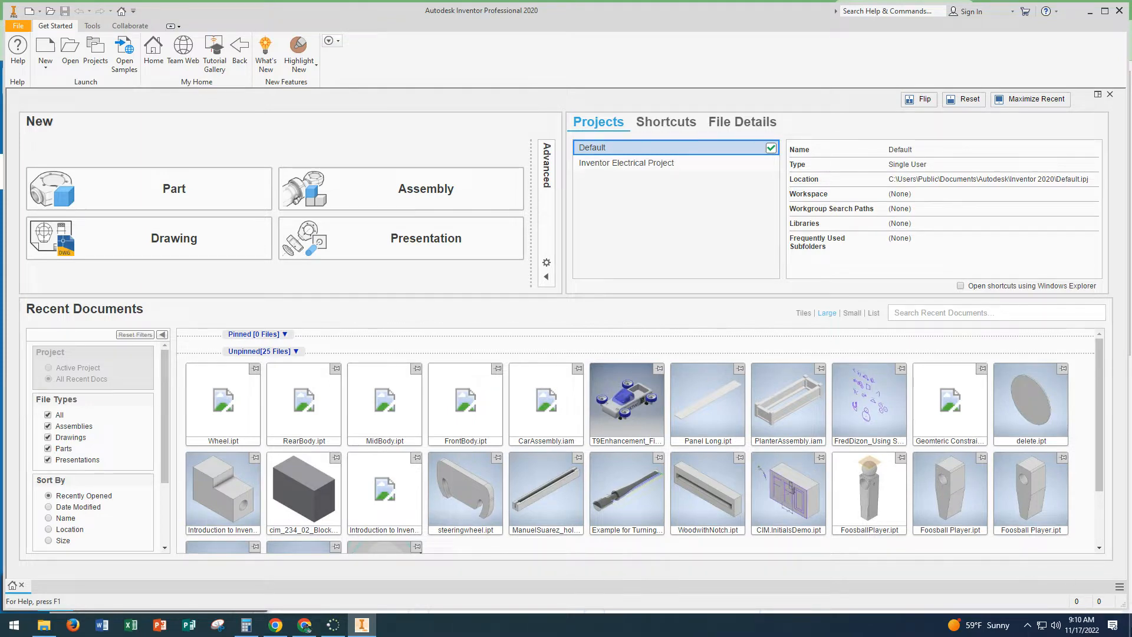
Step: Create a new folder called Car Assembly inside the personal ID folder on the desktop
click(1129, 625)
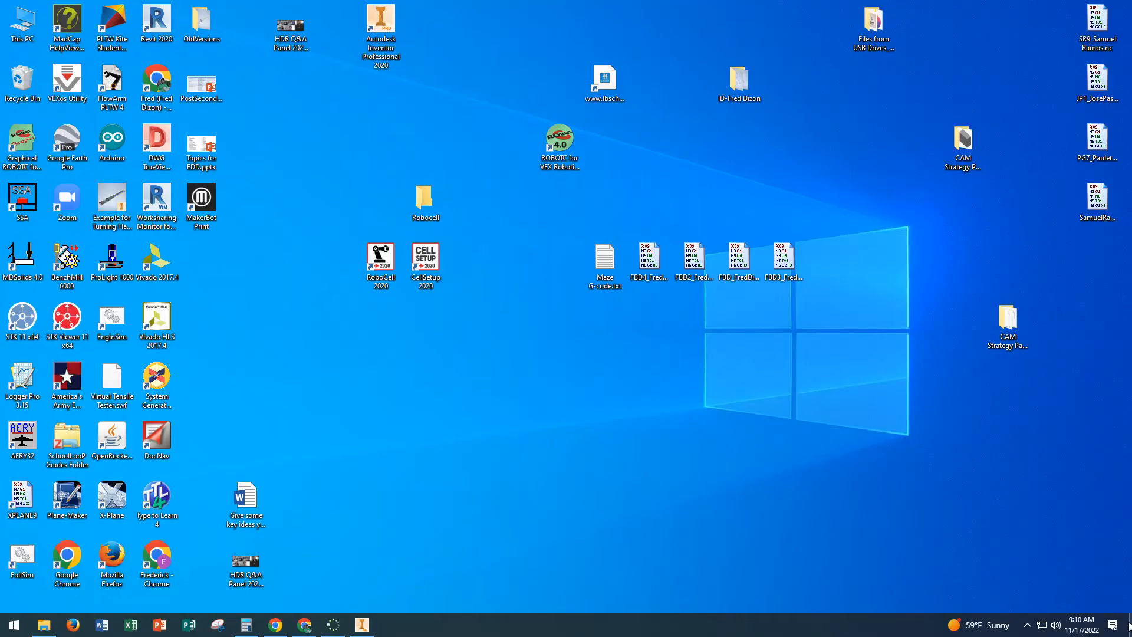
double_click(739, 86)
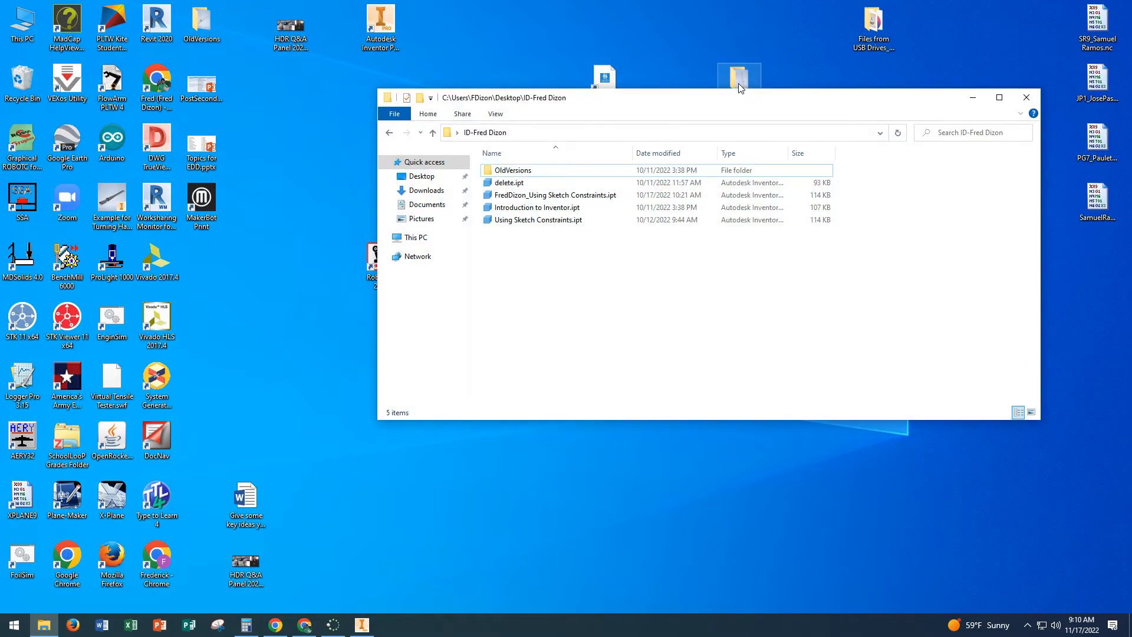
right_click(612, 276)
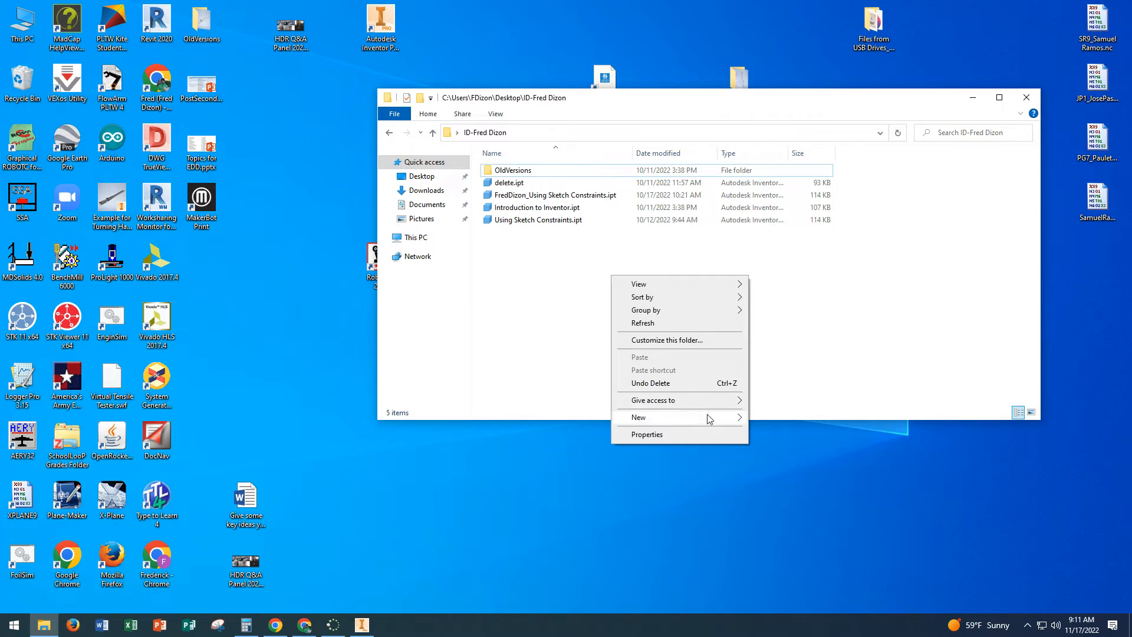
mouse_move(710, 419)
click(765, 417)
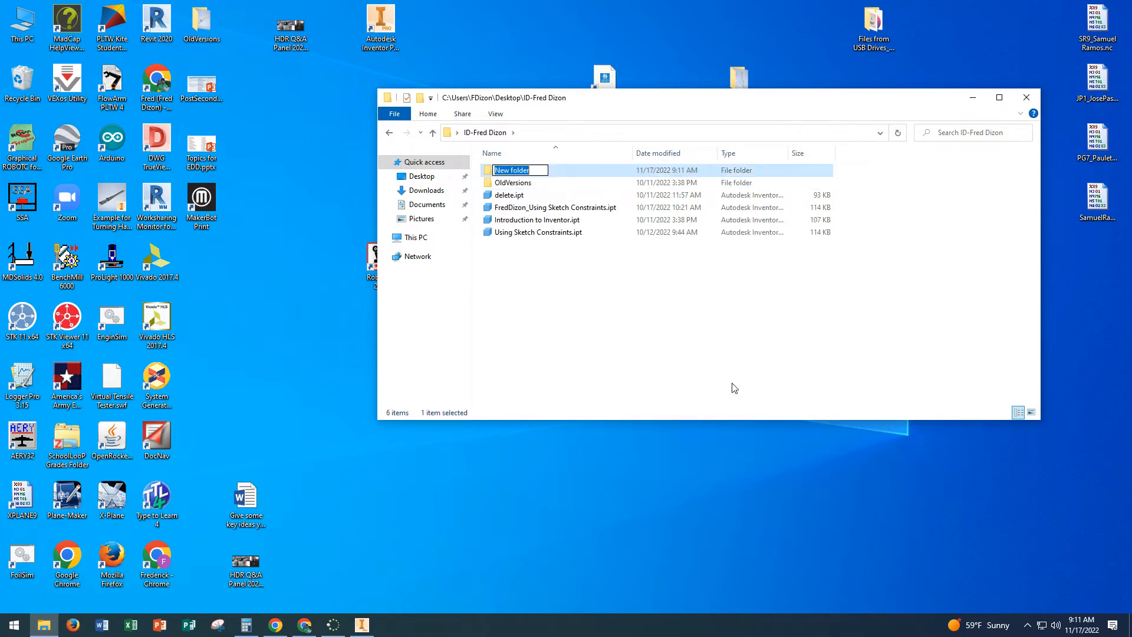
text(Car A)
text(semb)
key(BackSpace)
key(BackSpace)
key(BackSpace)
text(sembly)
click(649, 322)
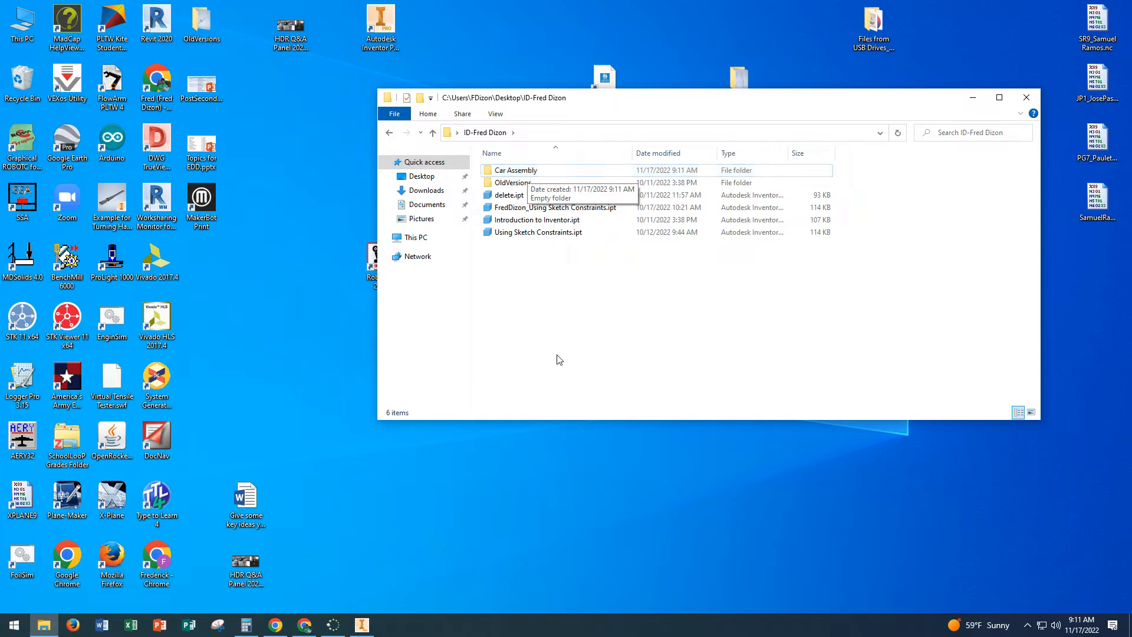
Step: Switch to Autodesk Inventor, create a new part and choose the Car Assembly folder inside the desktop ID folder as its save location
click(366, 625)
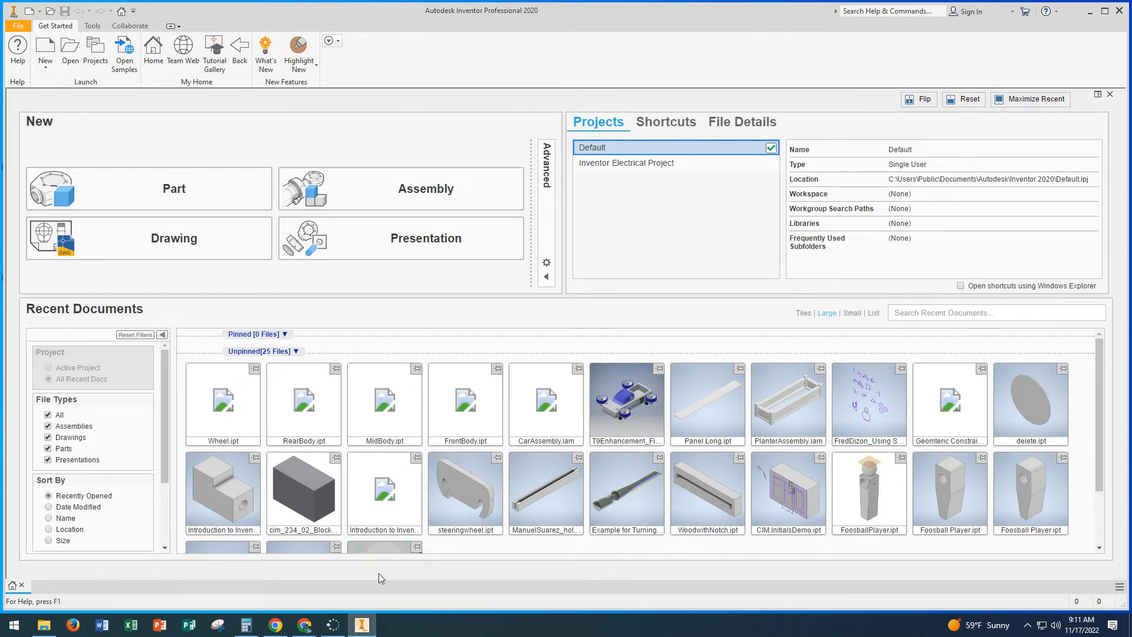
click(193, 188)
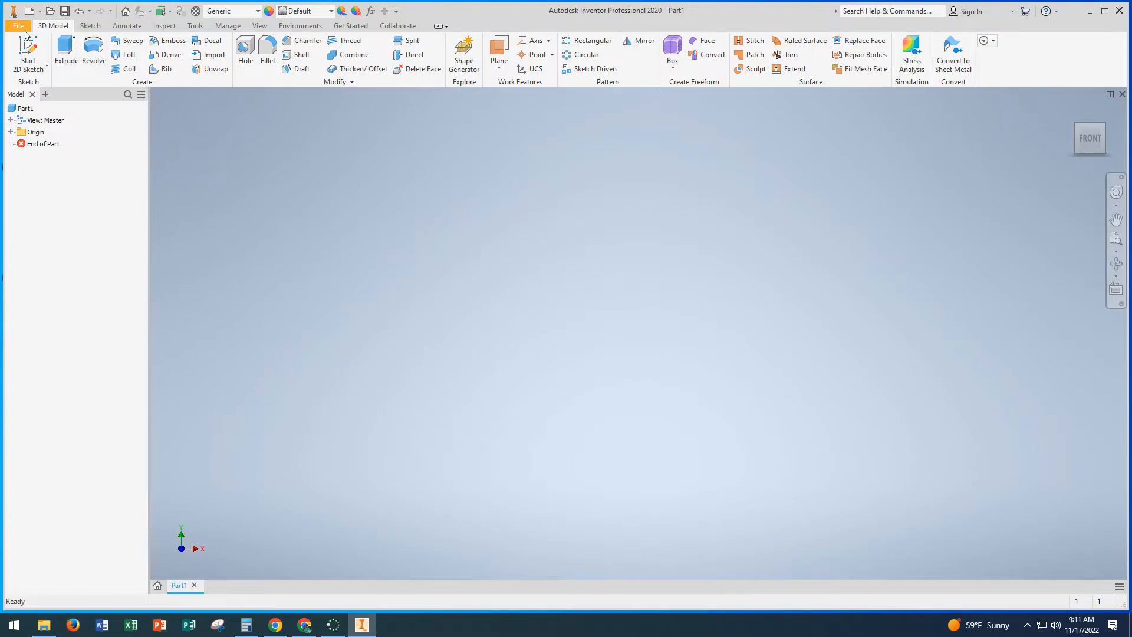
click(18, 26)
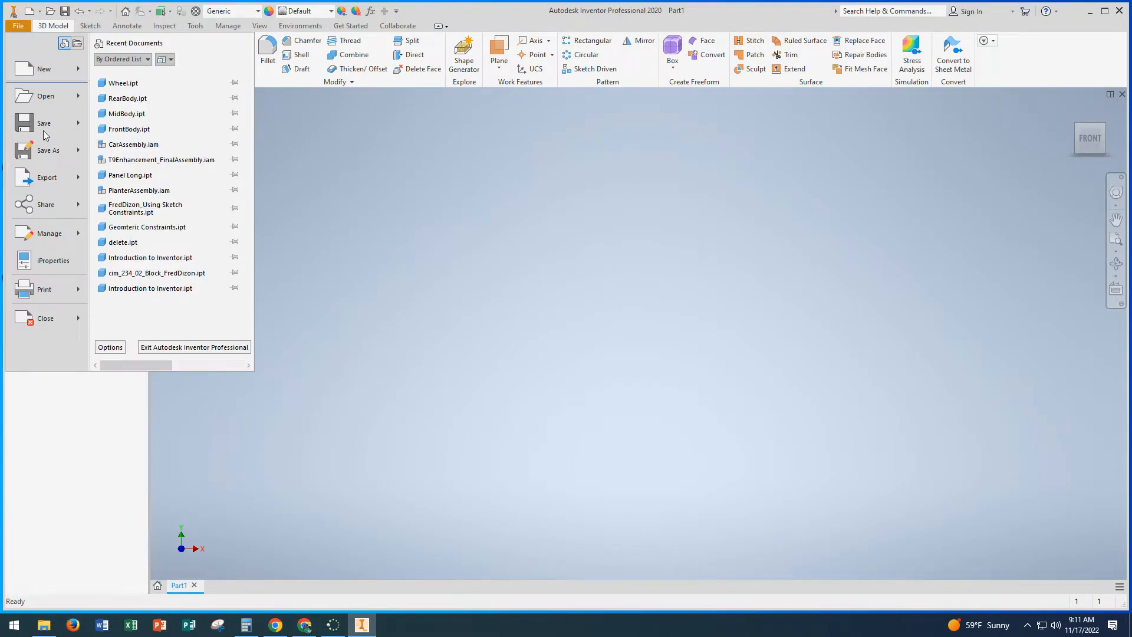
click(49, 151)
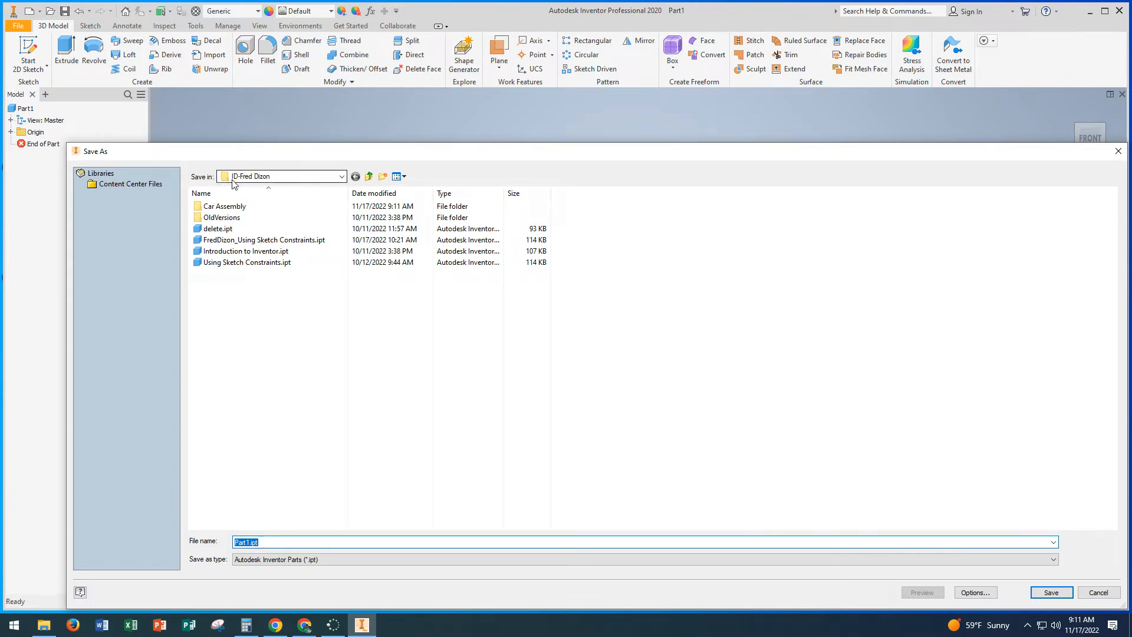
click(341, 177)
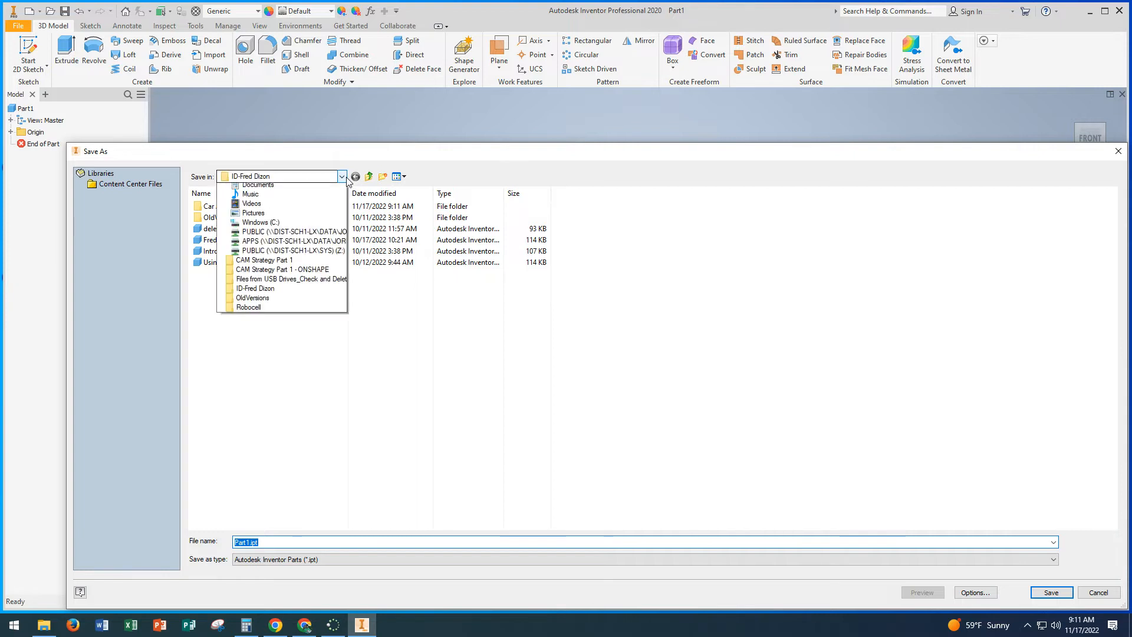
click(341, 177)
click(340, 177)
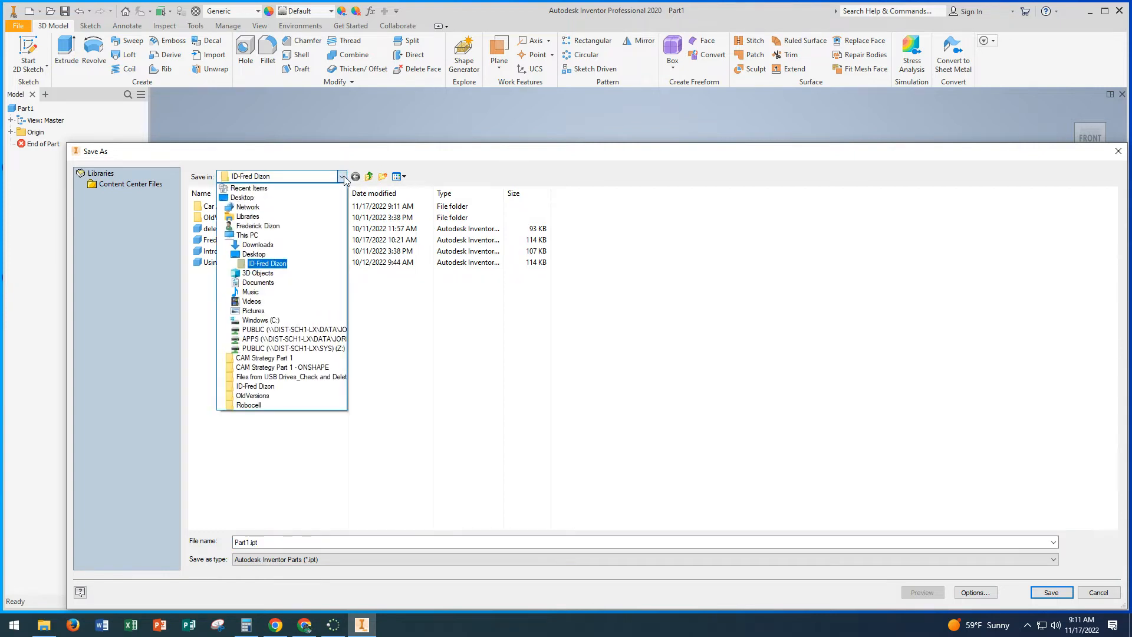
click(251, 202)
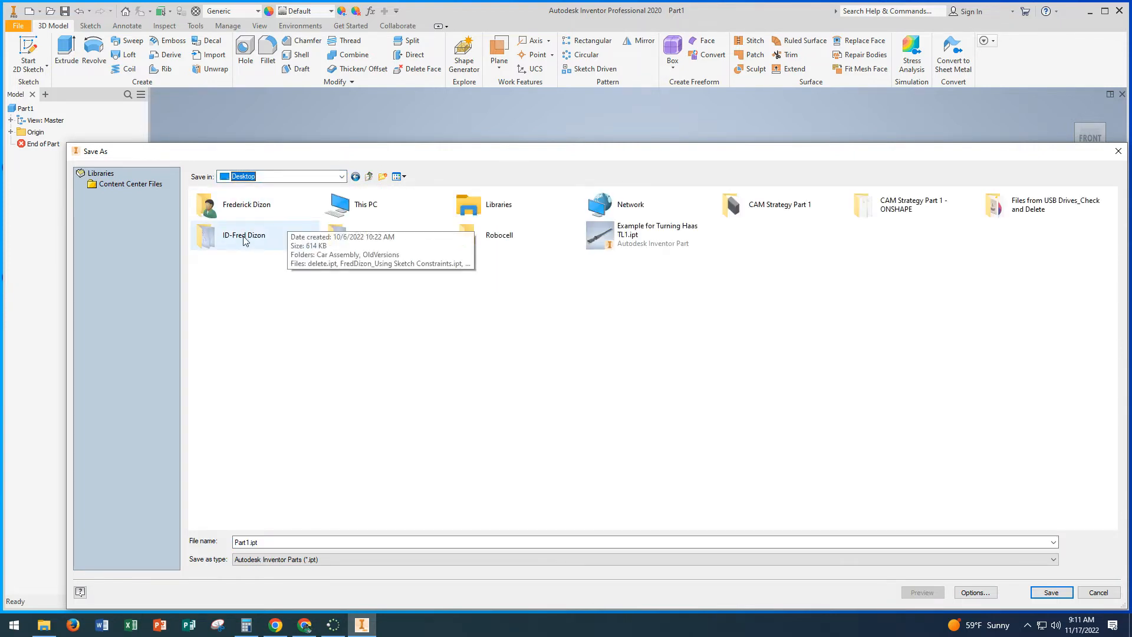
double_click(245, 239)
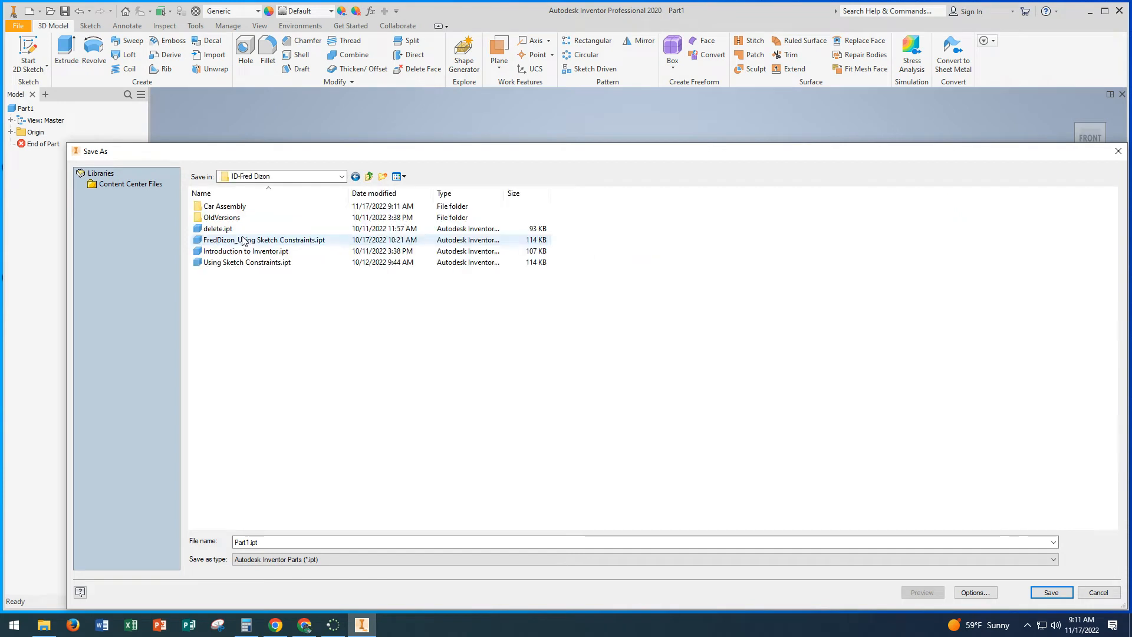
double_click(218, 207)
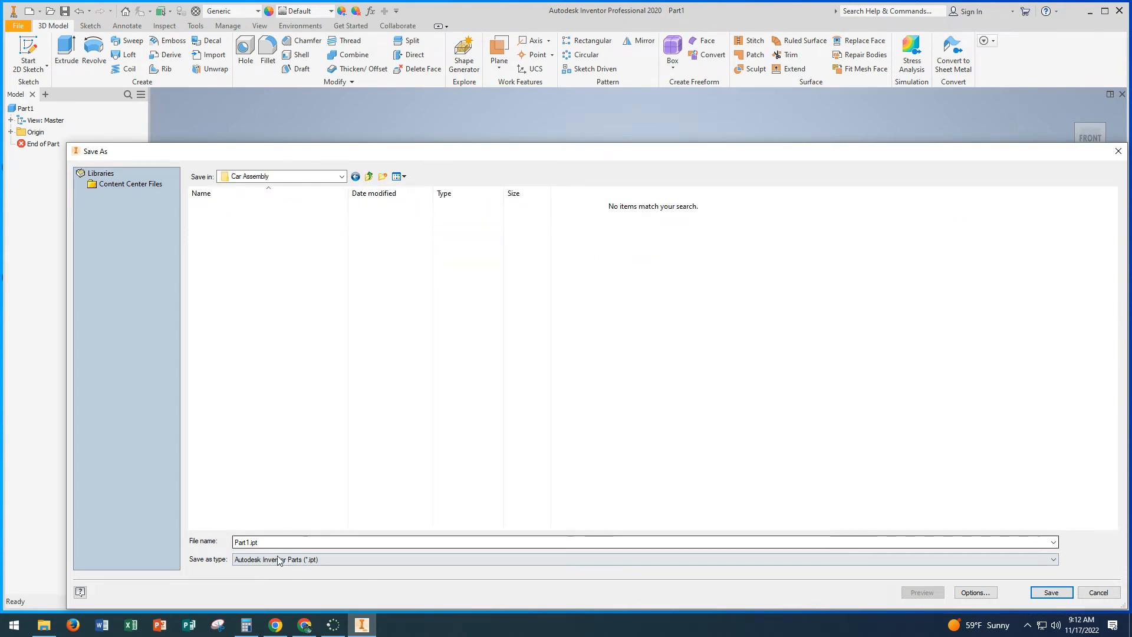
Step: Save the part under the file name FrontBody, followed by an underscore and the author's full name
double_click(266, 543)
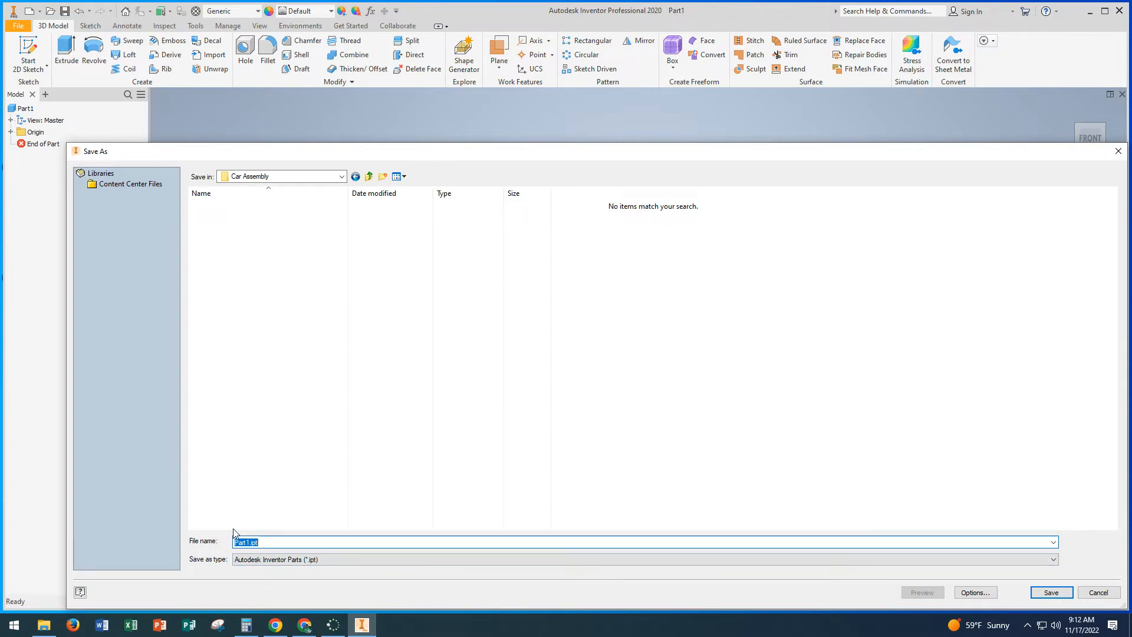
text(FrontBody_FredDizon)
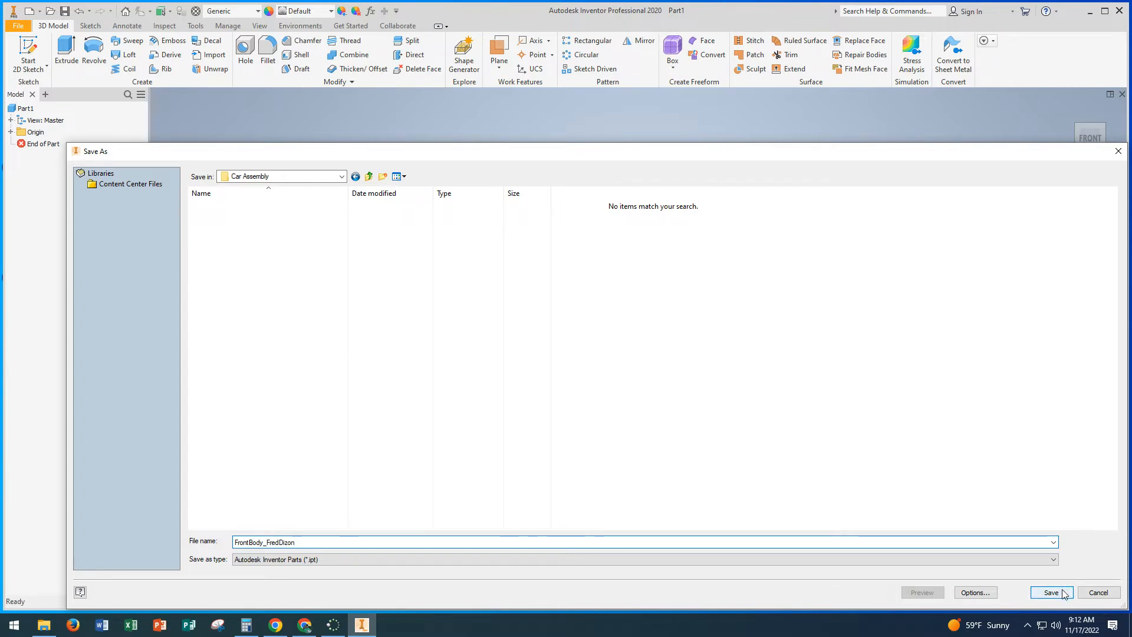
click(1052, 592)
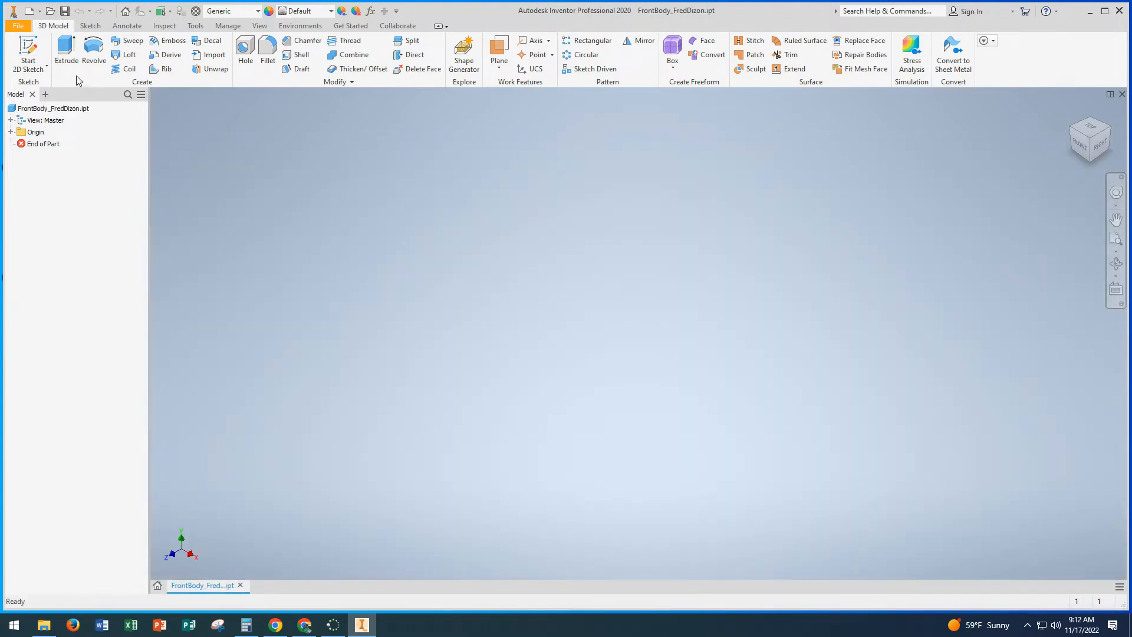
Step: On the front XY plane, sketch a two-point rectangle 3.2 in wide and 1.5 in high from the origin and finish the sketch
click(28, 47)
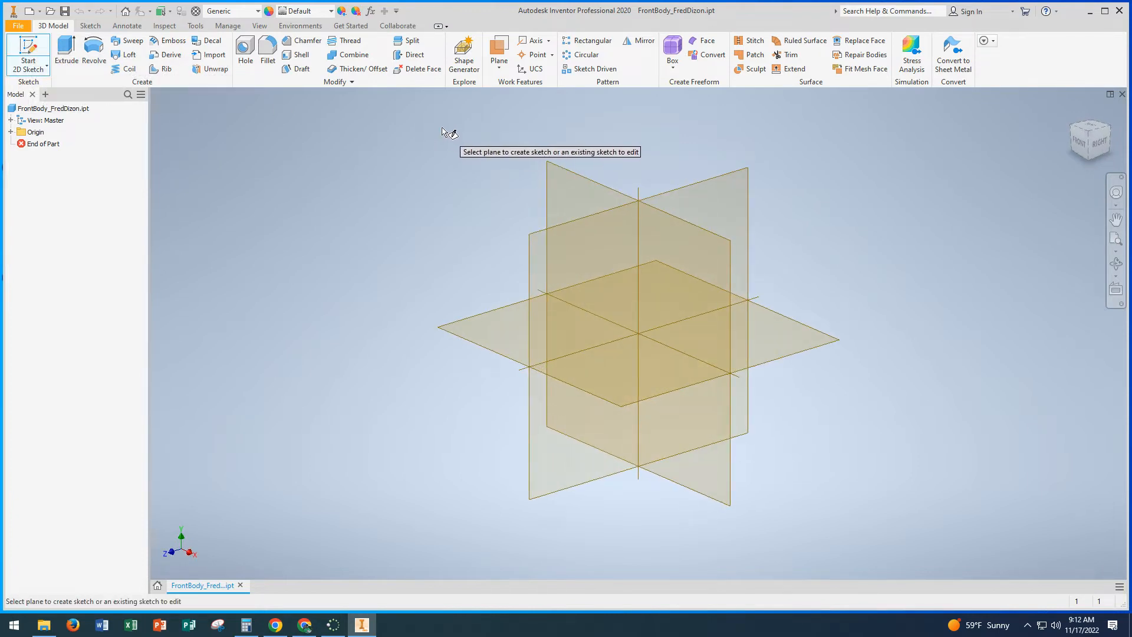
click(558, 175)
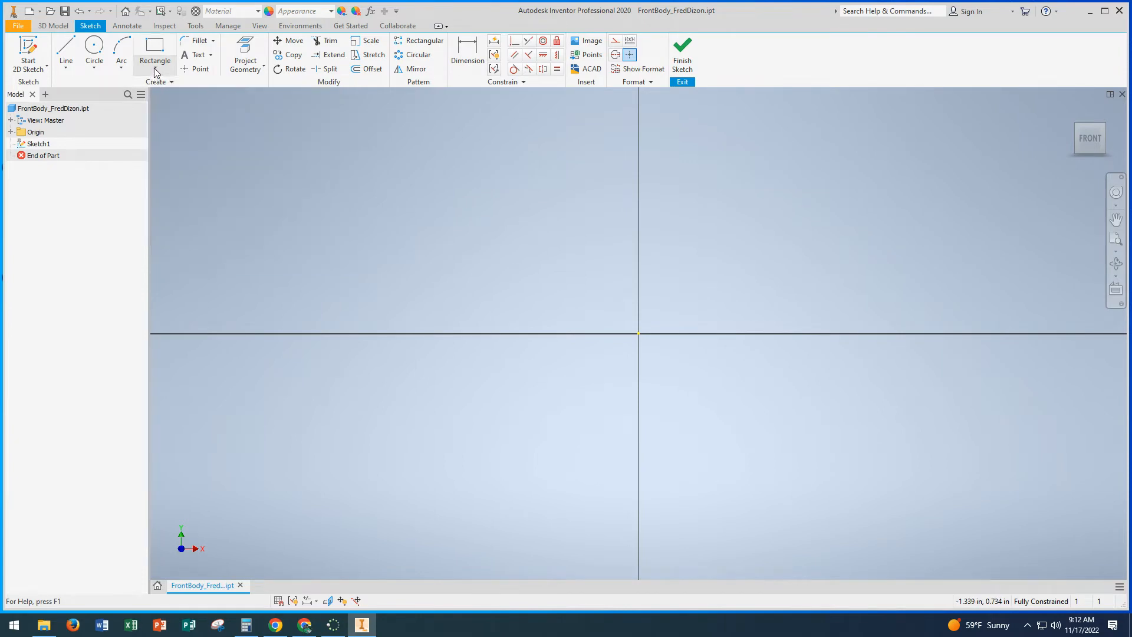
click(156, 70)
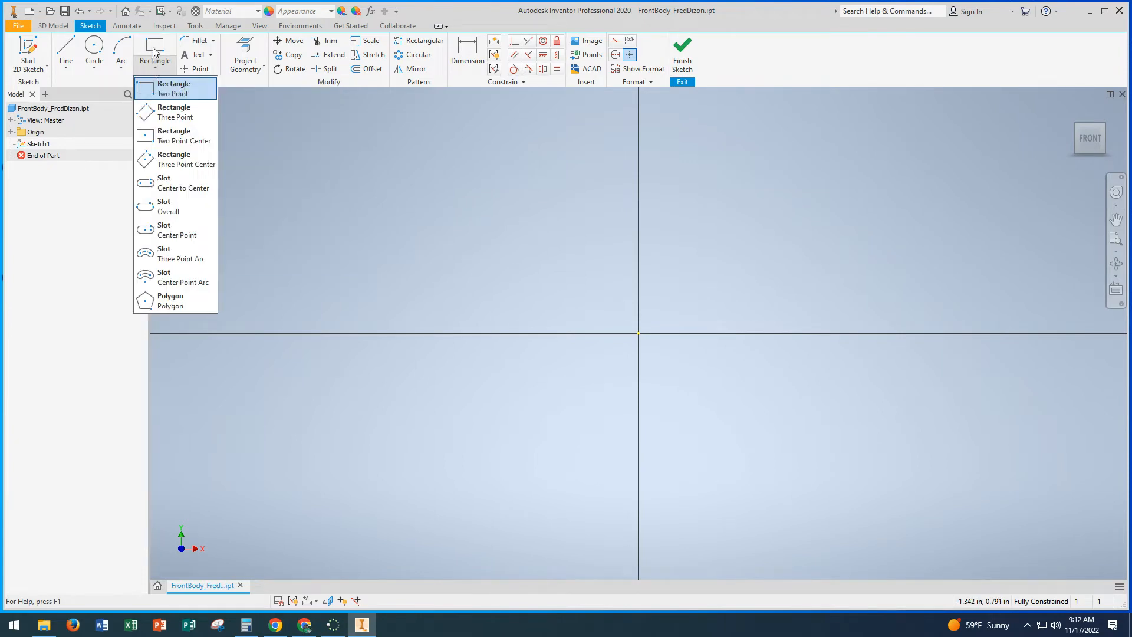
click(156, 51)
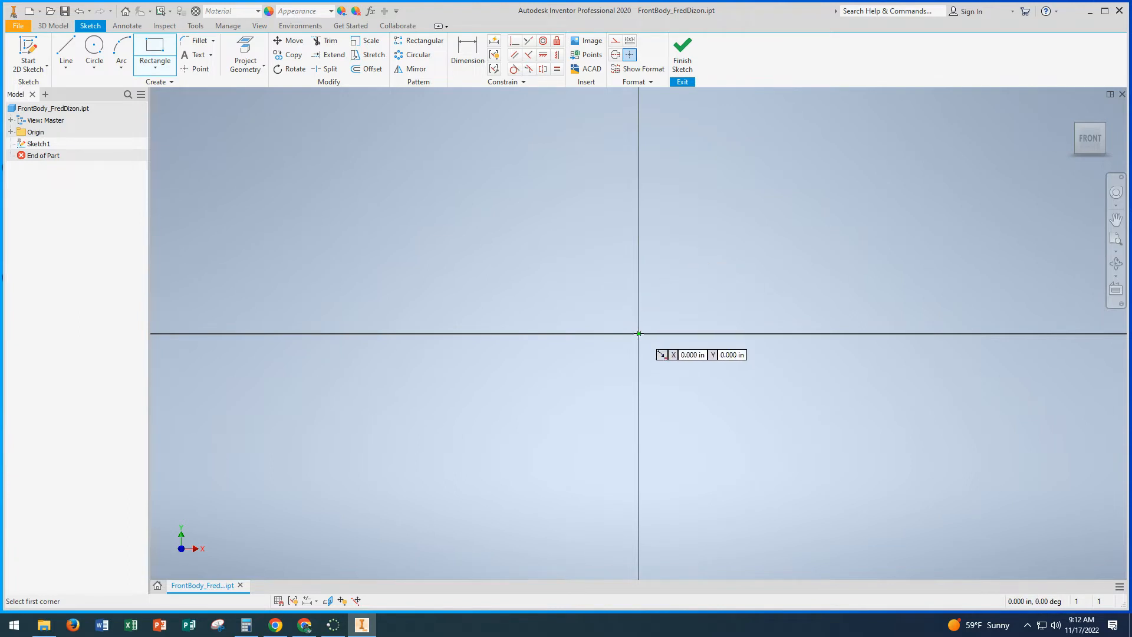
click(639, 334)
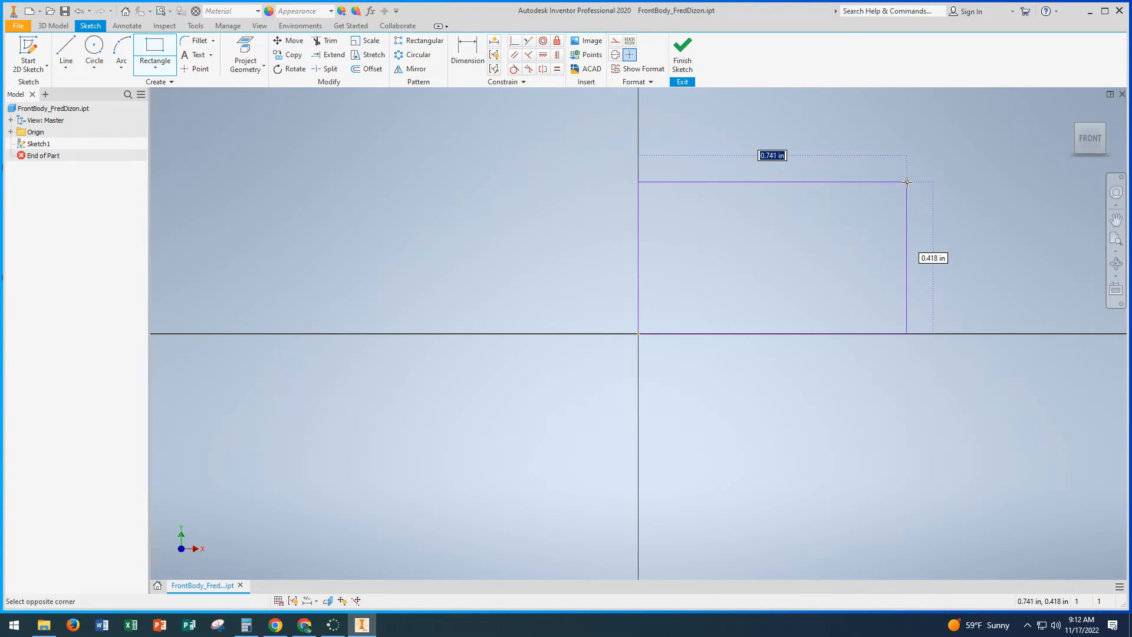
text(3.2)
key(Tab)
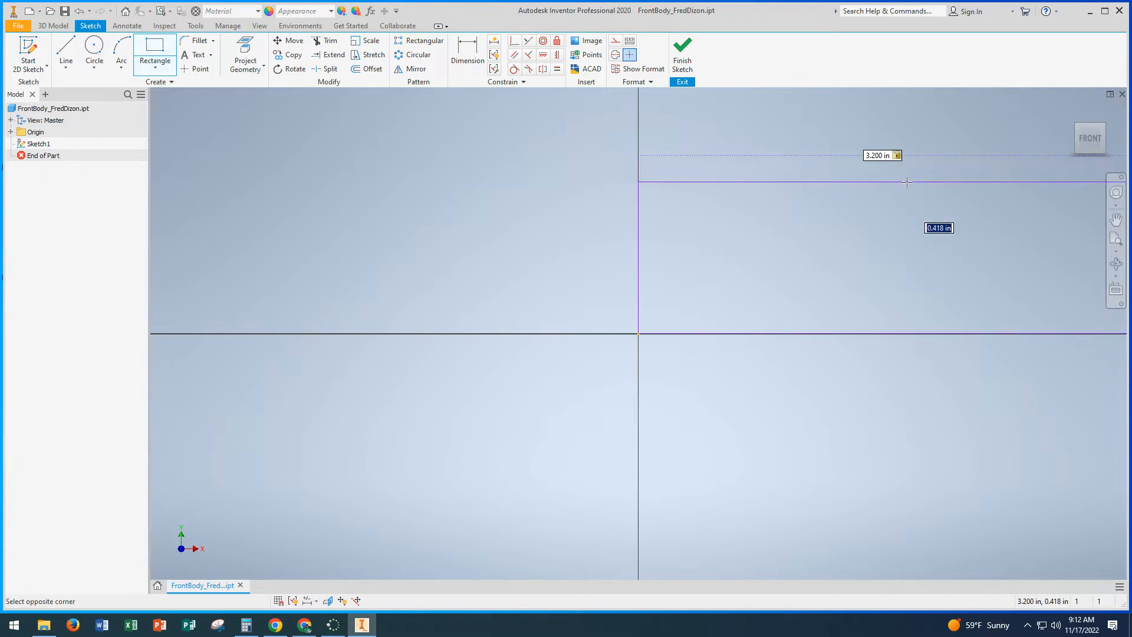
text(1.5)
key(Escape)
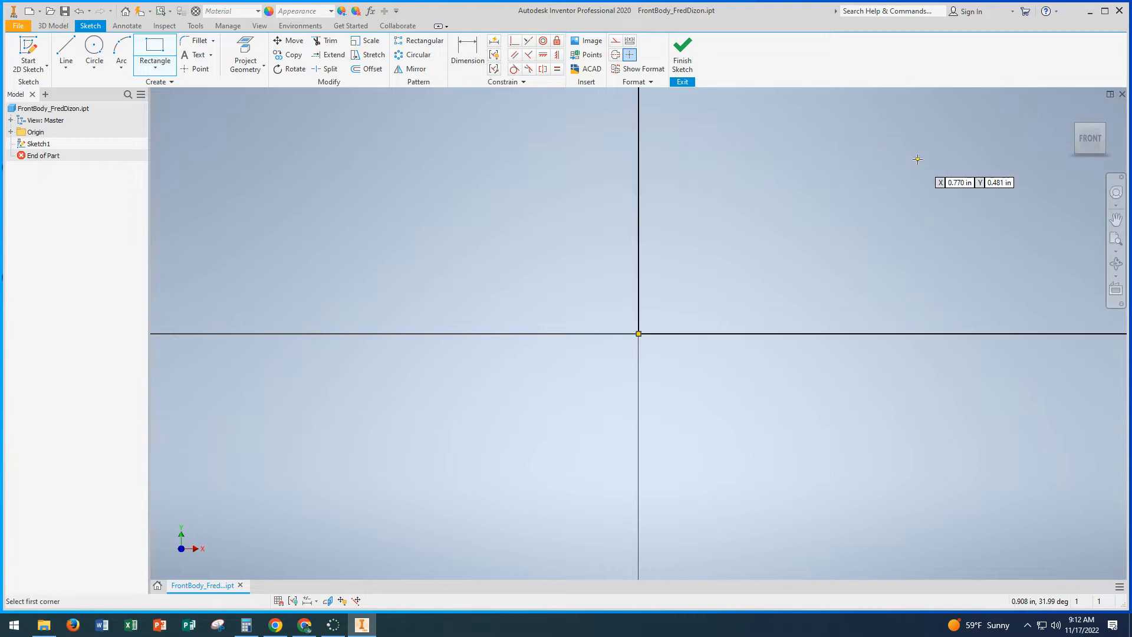
click(1089, 142)
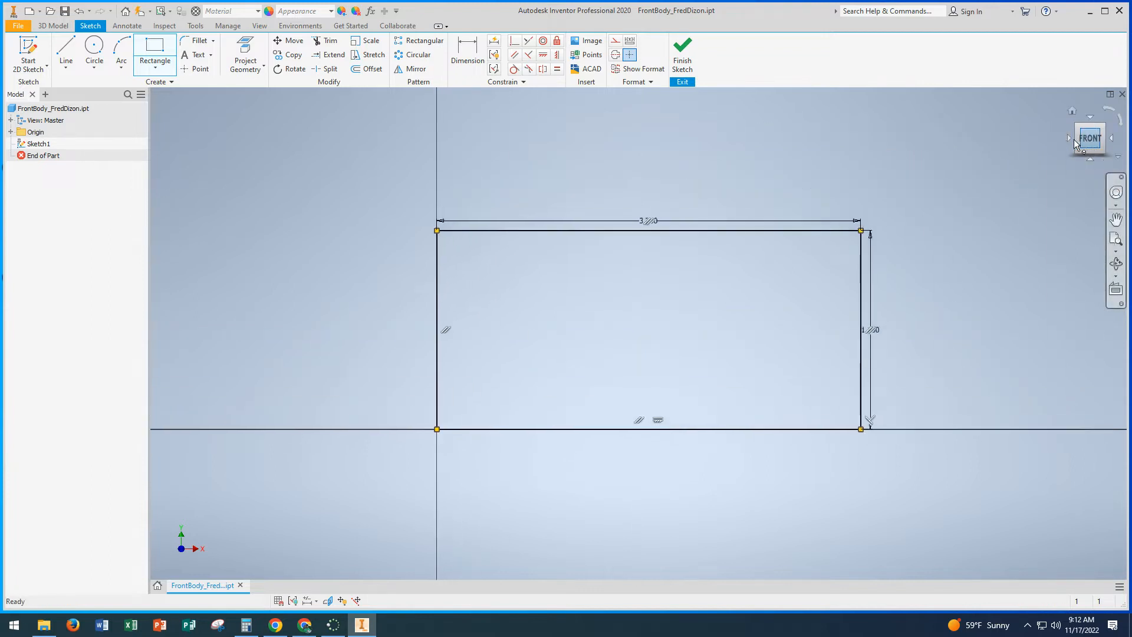
click(684, 55)
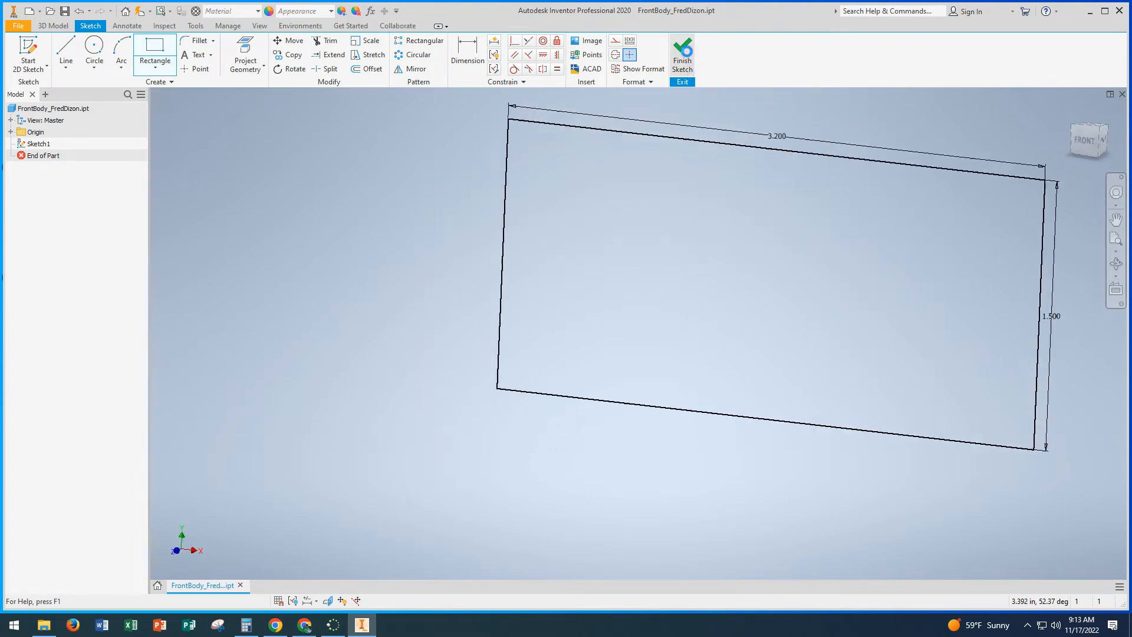
Step: Extrude the rectangle 1.3 in in the flipped direction, behind the sketch plane
click(1072, 111)
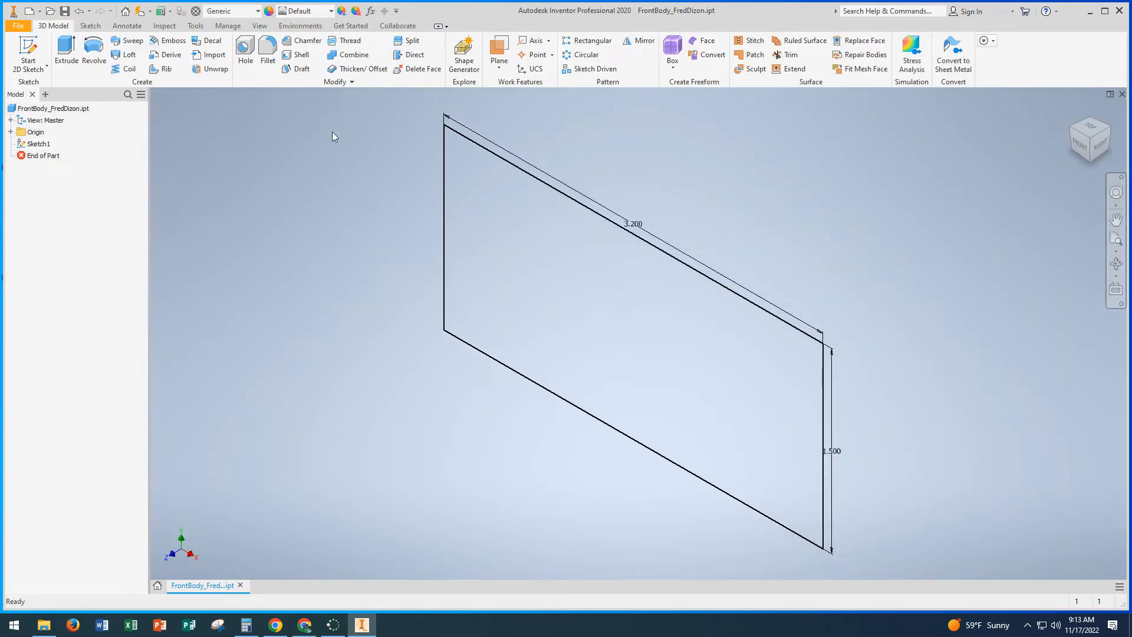
click(66, 50)
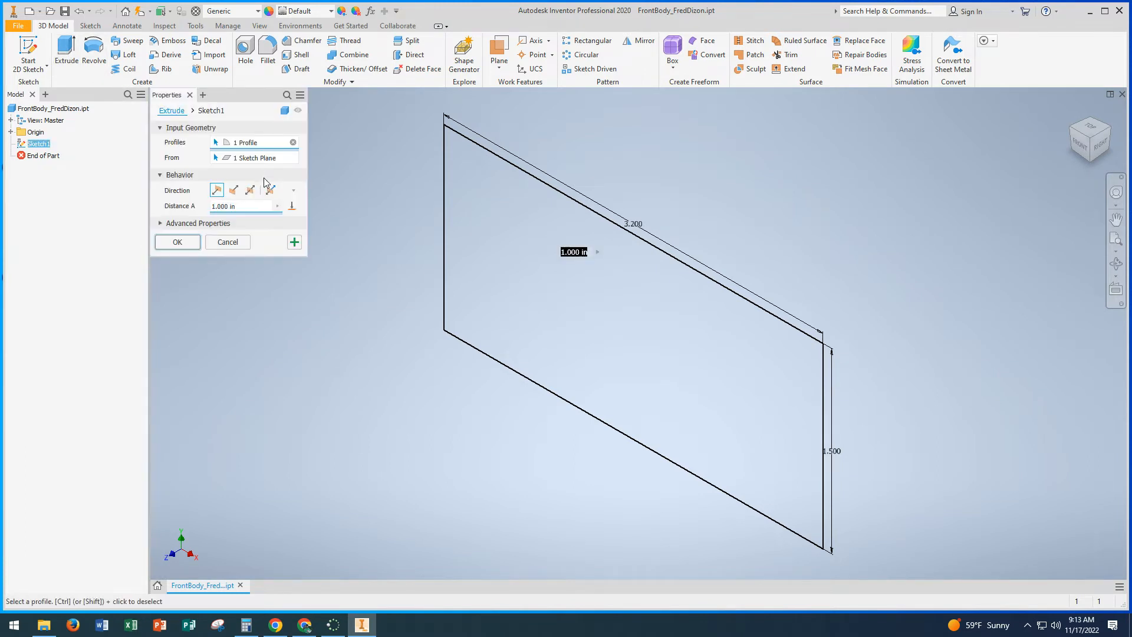
click(233, 190)
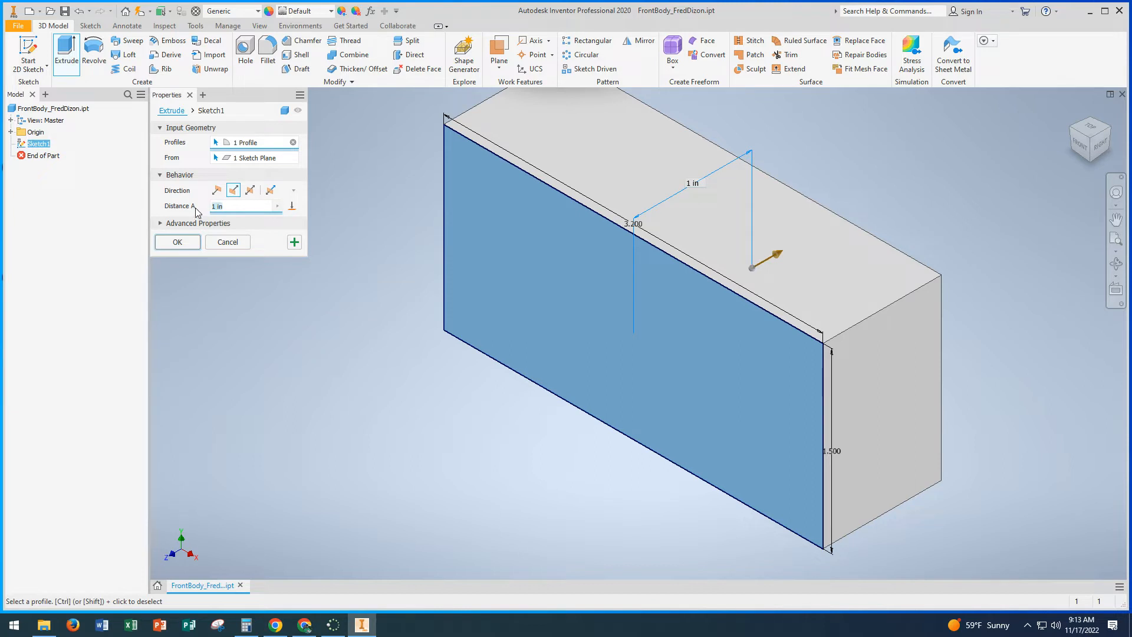
text(1.3)
key(Return)
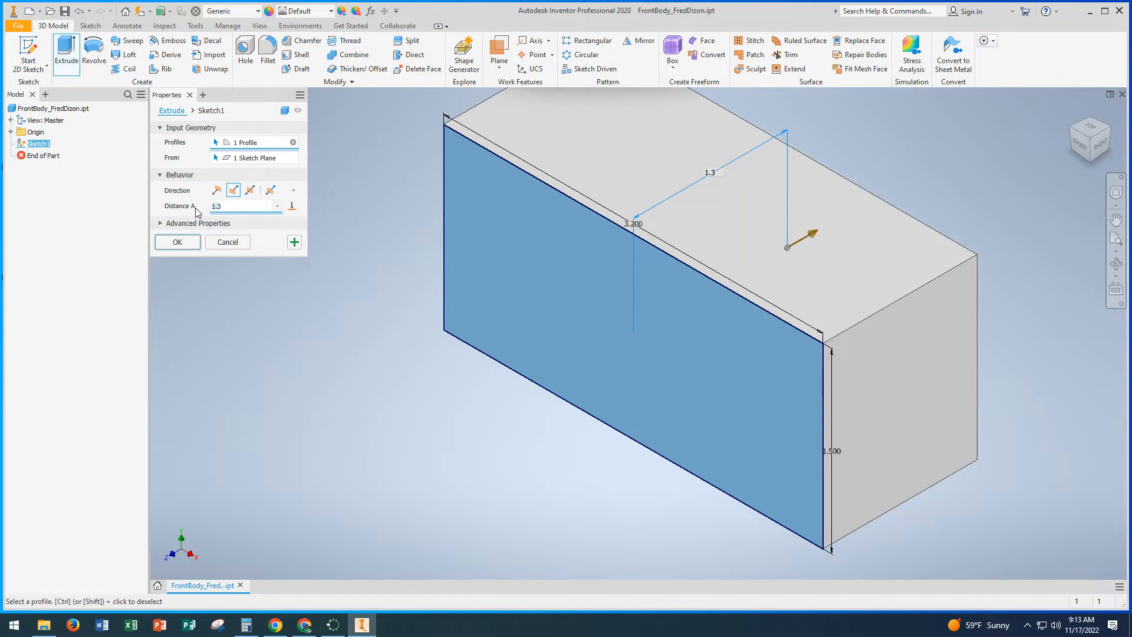
click(197, 244)
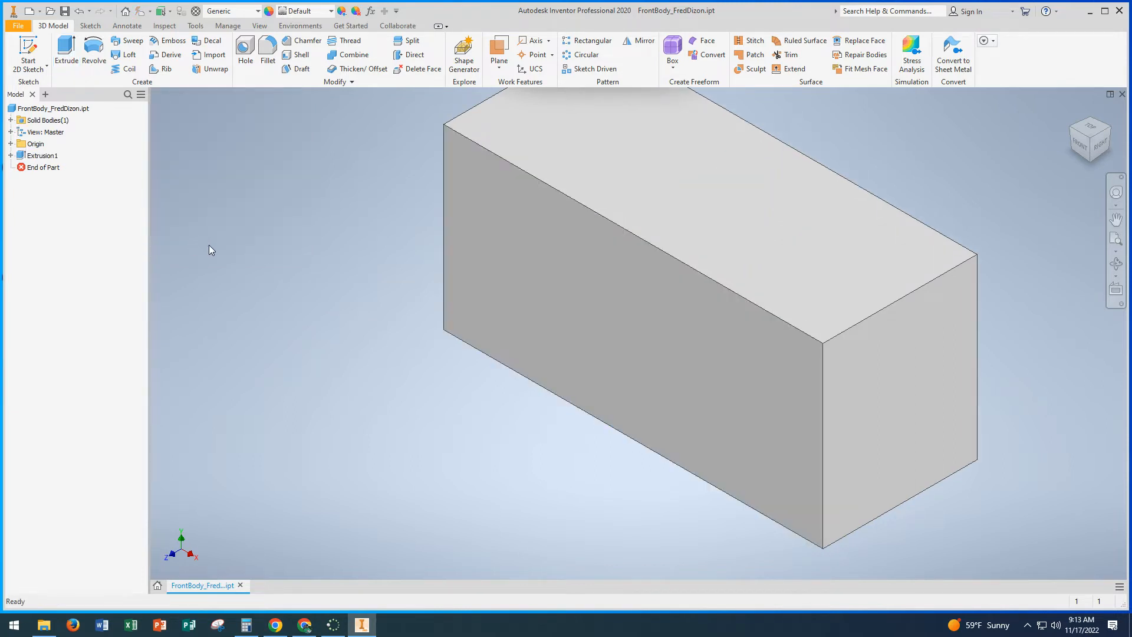
Step: Start a sketch on the block's right end face, project its bottom and rear edges, and place a point near the lower rear corner
middle_drag(224, 238, 159, 225)
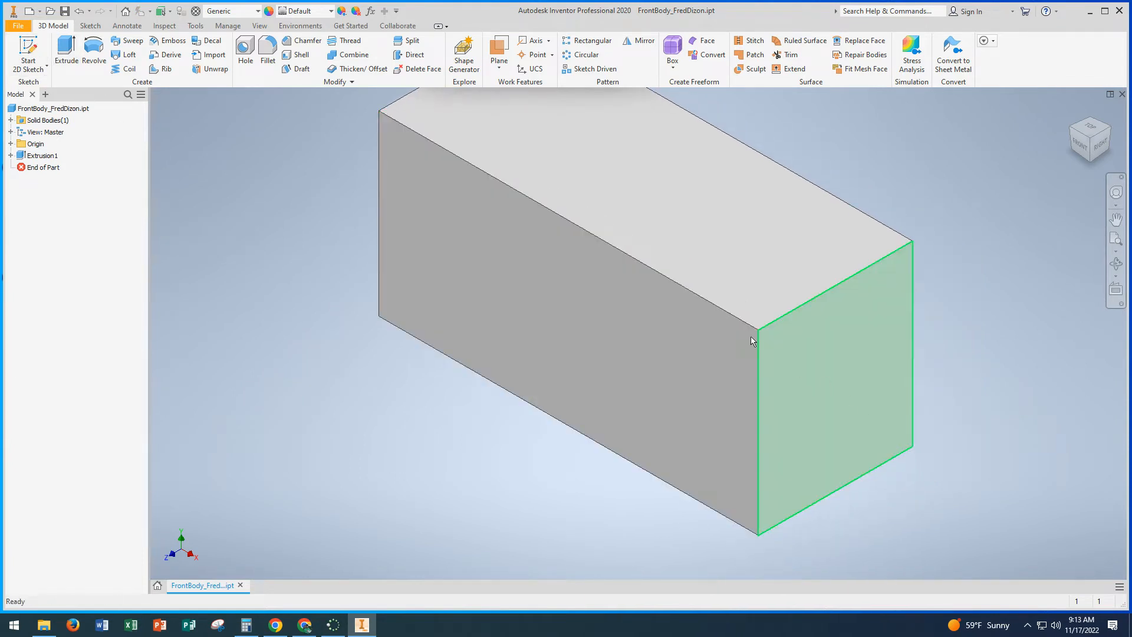
click(28, 49)
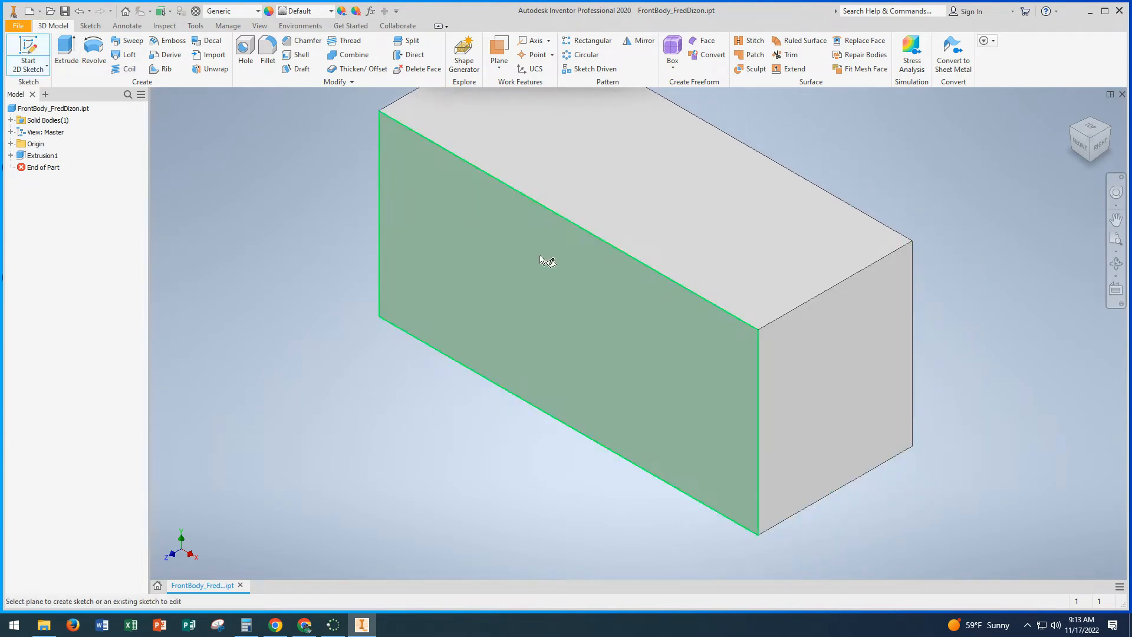
click(873, 424)
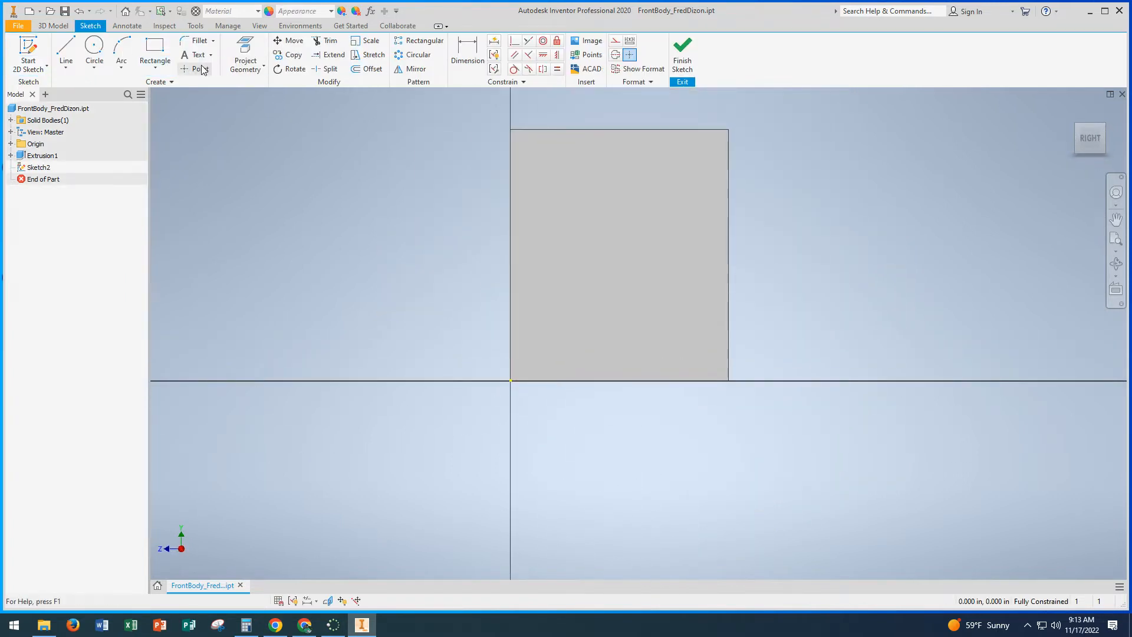
click(246, 50)
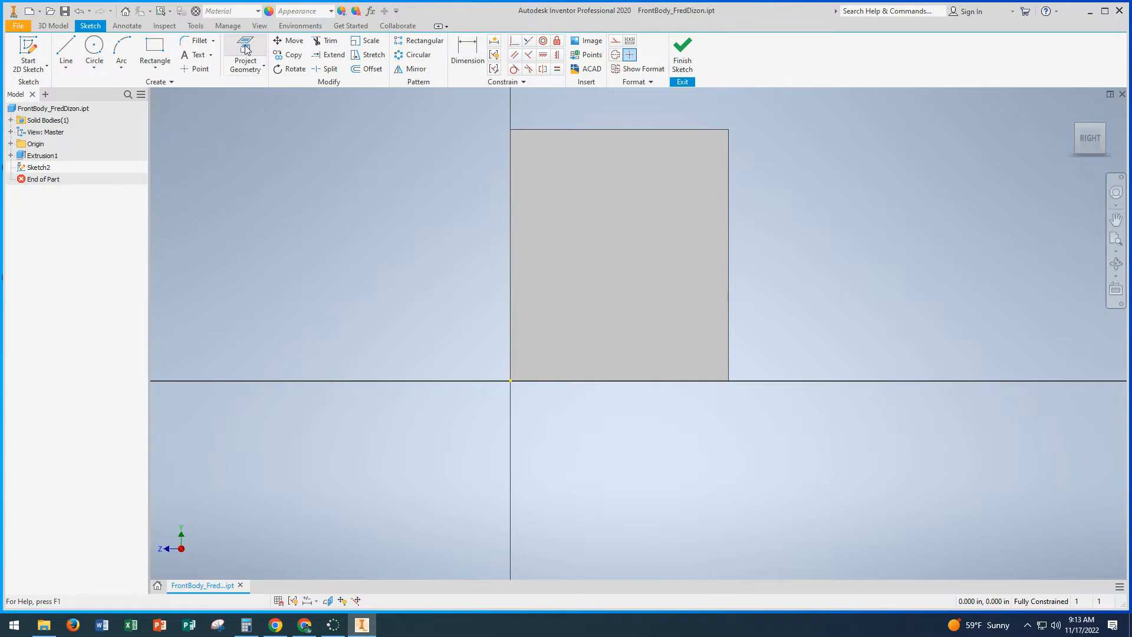
click(711, 378)
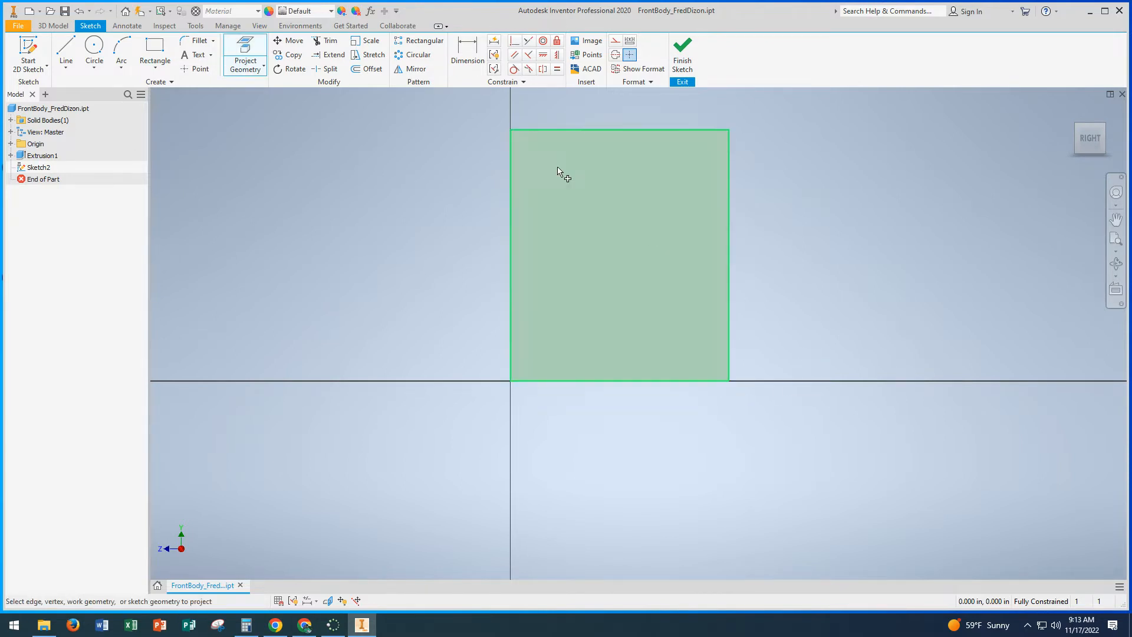
click(196, 69)
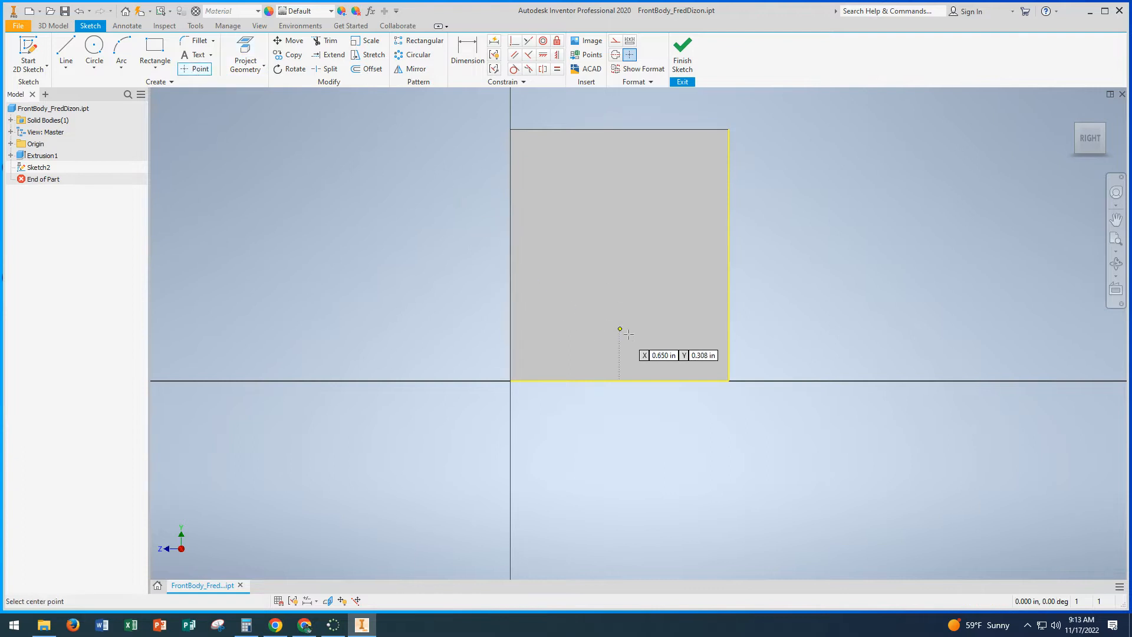
click(688, 343)
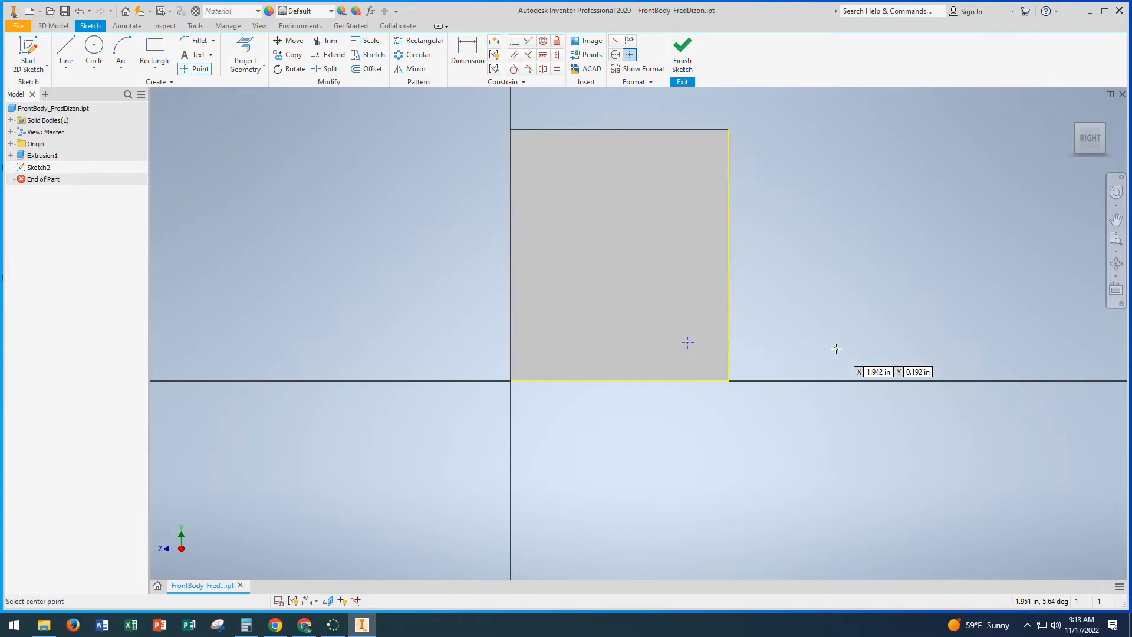
Step: Dimension the point's horizontal distance from the projected rear edge as 0.25 in
click(469, 62)
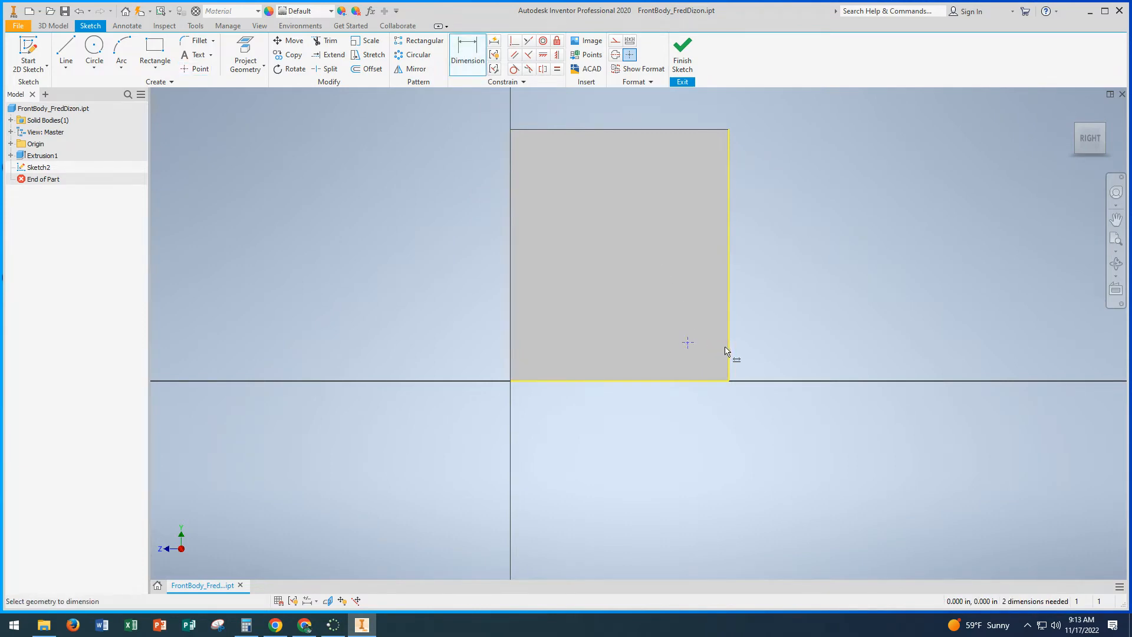
middle_drag(764, 338, 725, 322)
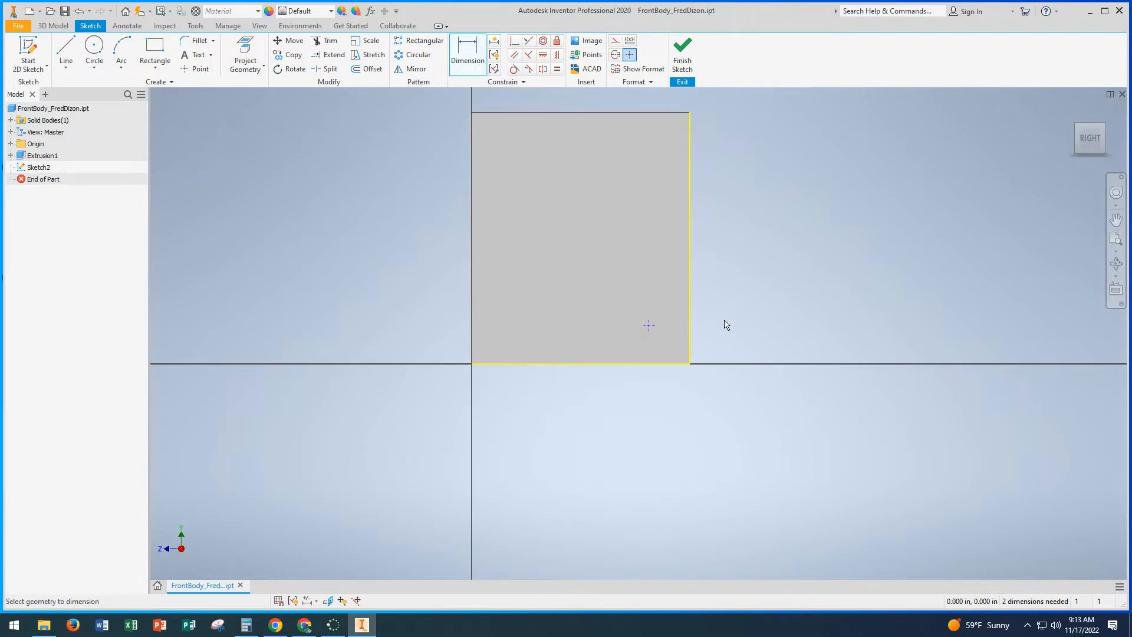
click(650, 329)
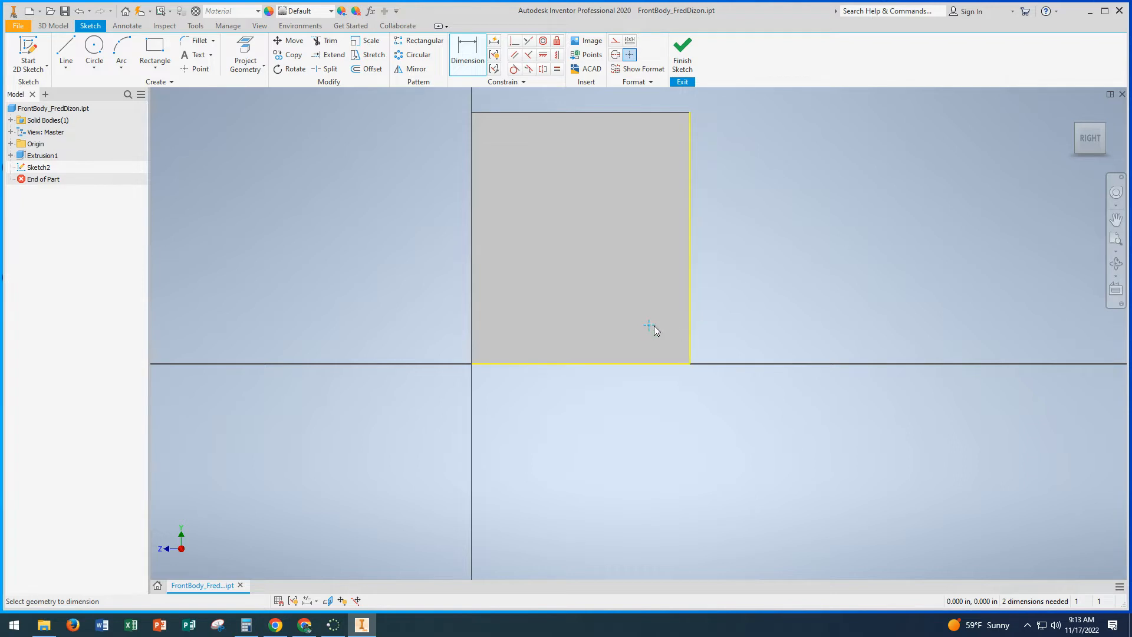
click(690, 332)
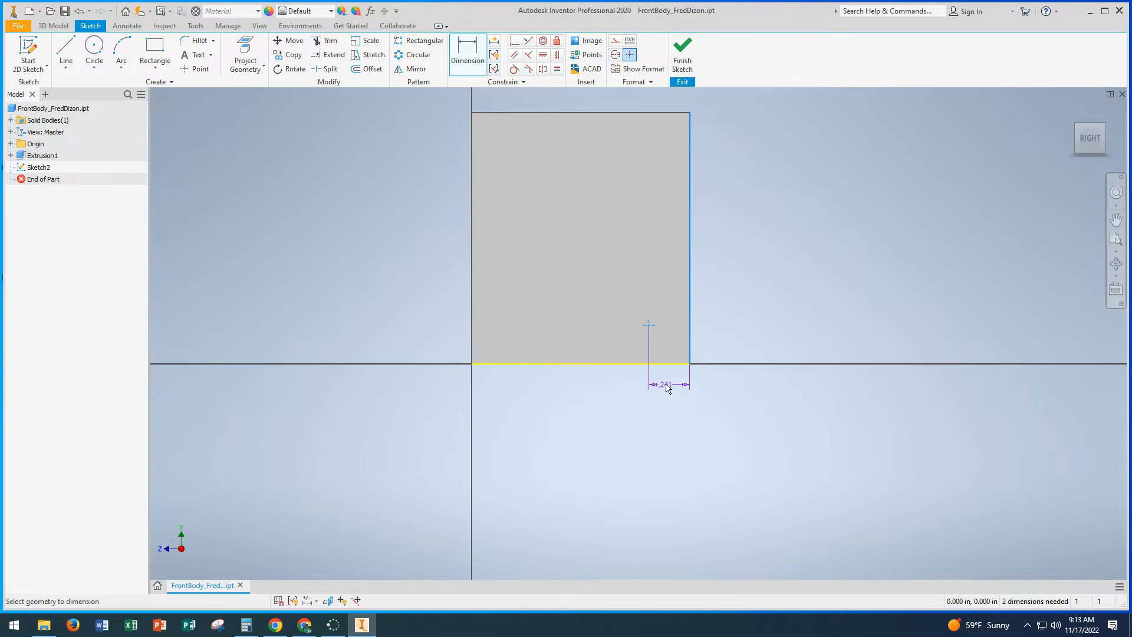
click(668, 408)
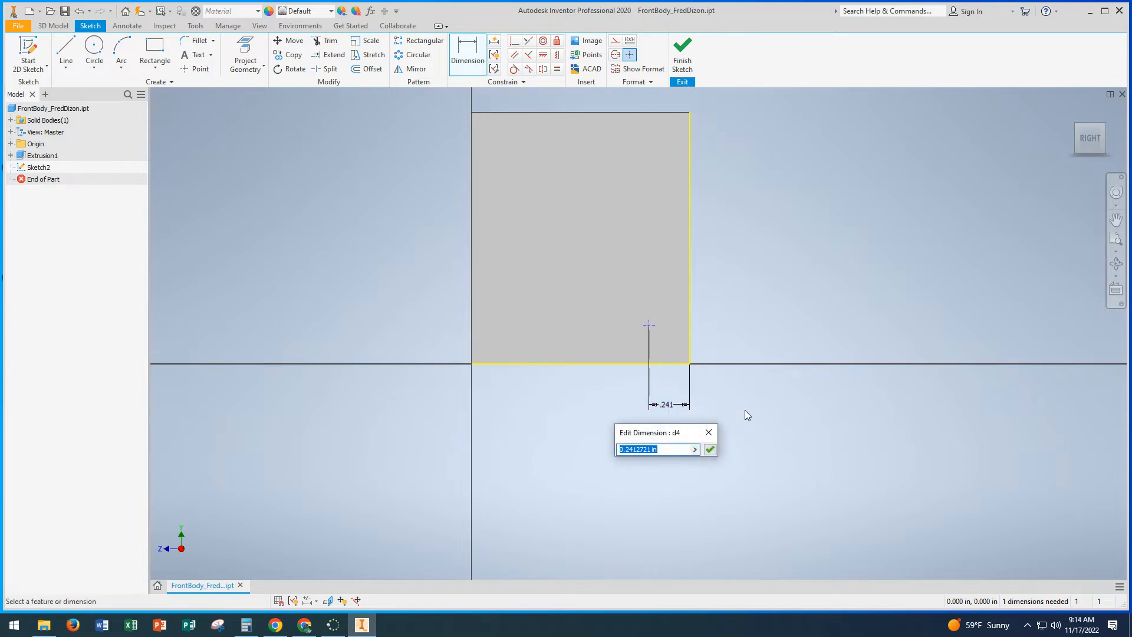
text(.25)
key(Return)
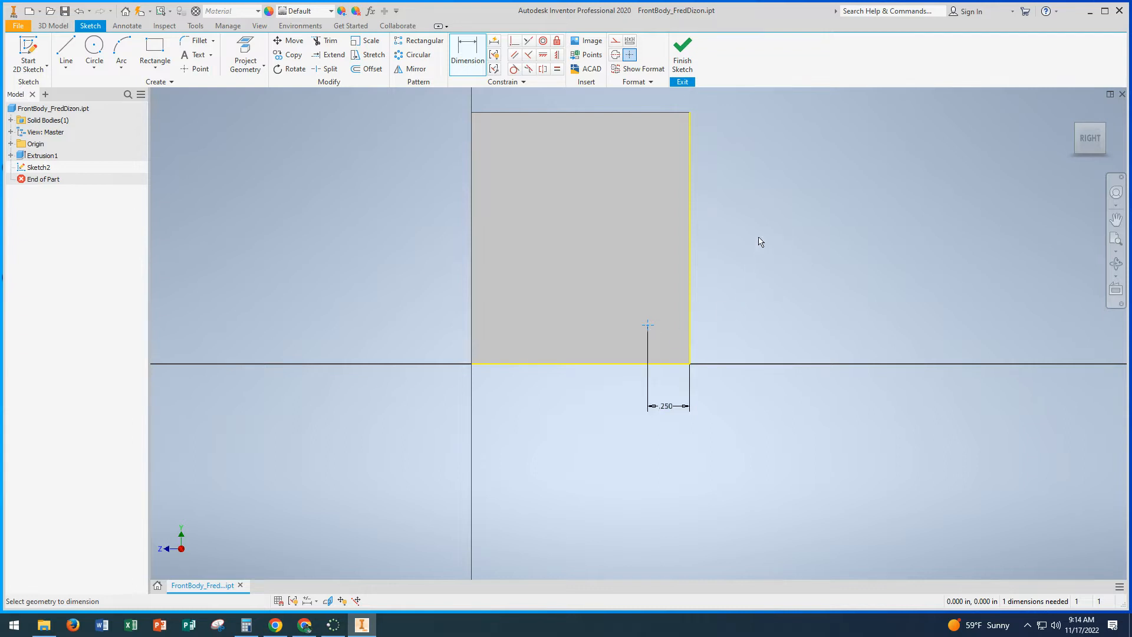
Step: Change the point's horizontal distance from the rear edge to 0.5 in
key(Escape)
double_click(670, 407)
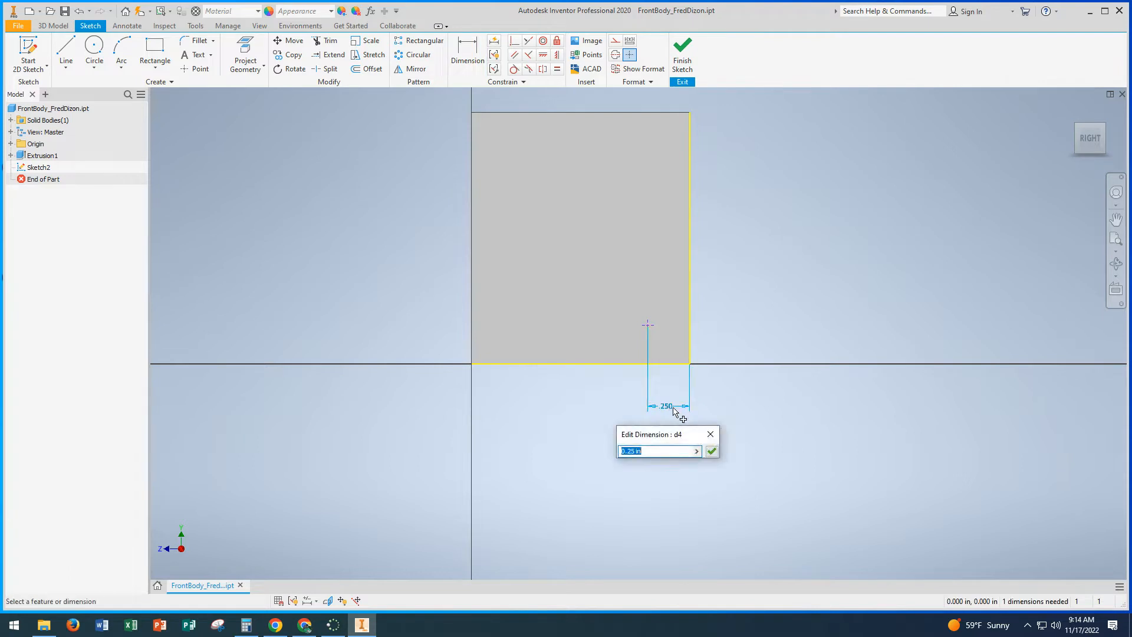
text(.5)
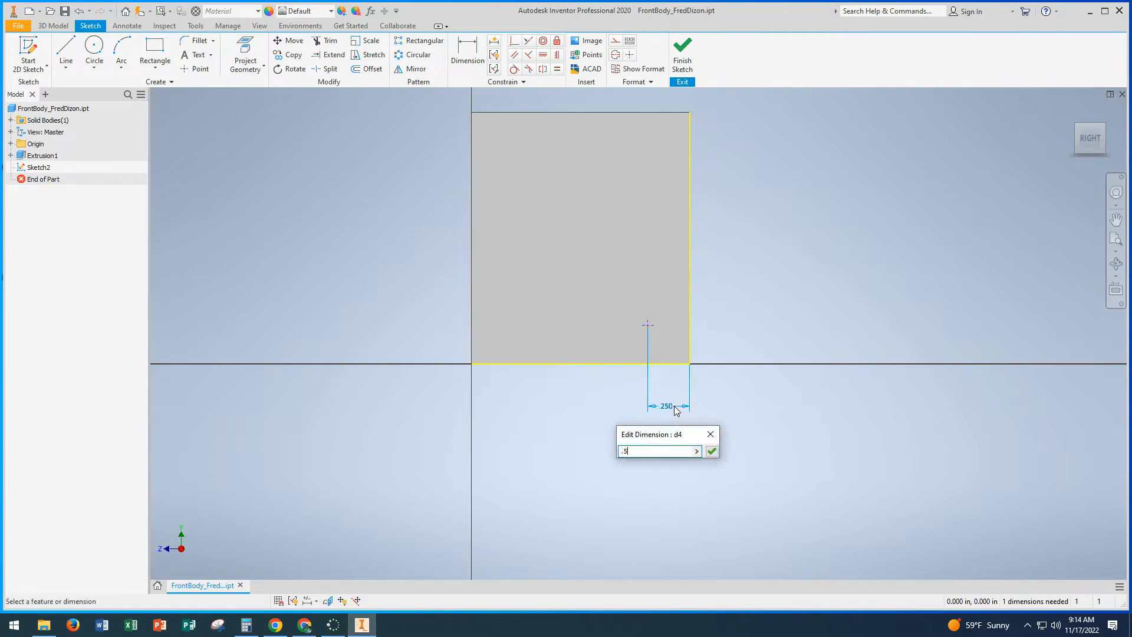
key(Return)
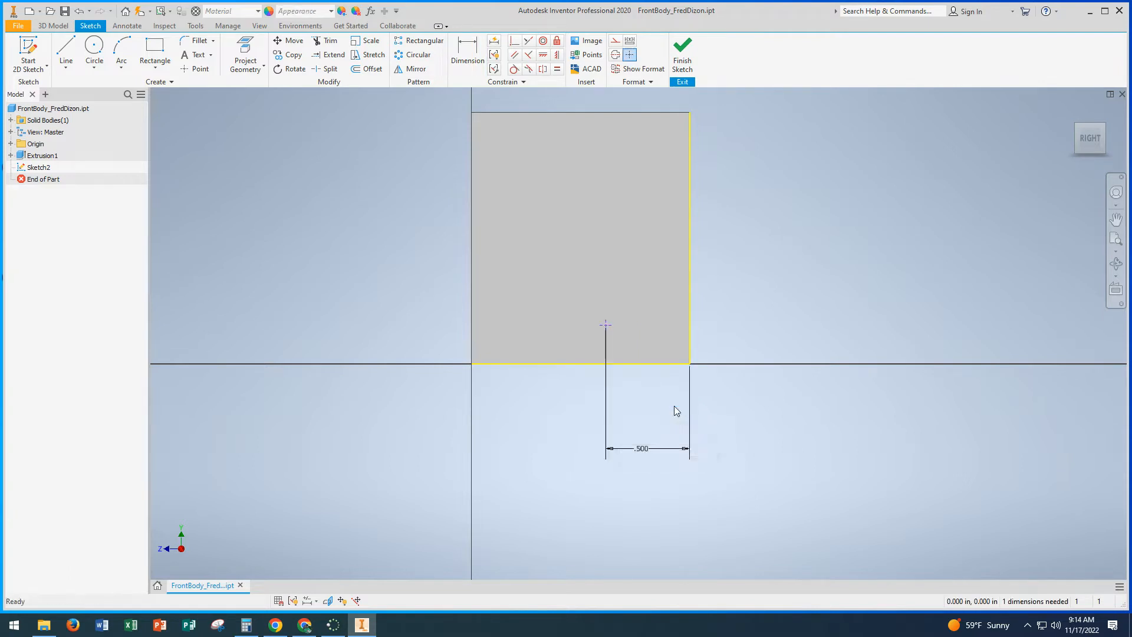
Step: Dimension the point's height above the projected bottom edge as 0.25 in
click(465, 55)
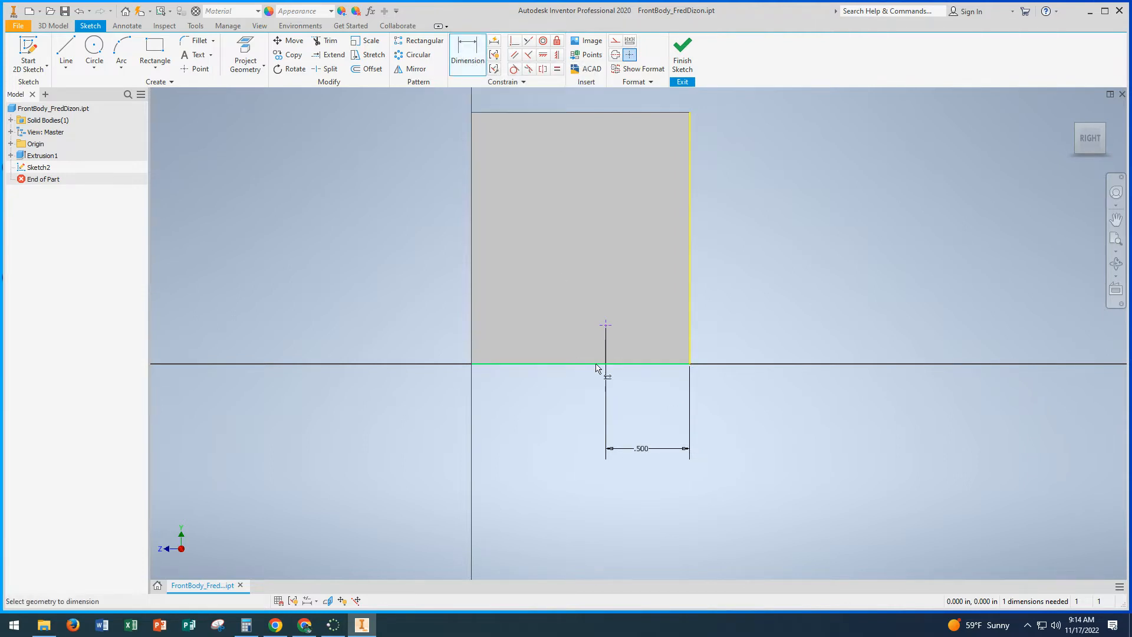
click(623, 364)
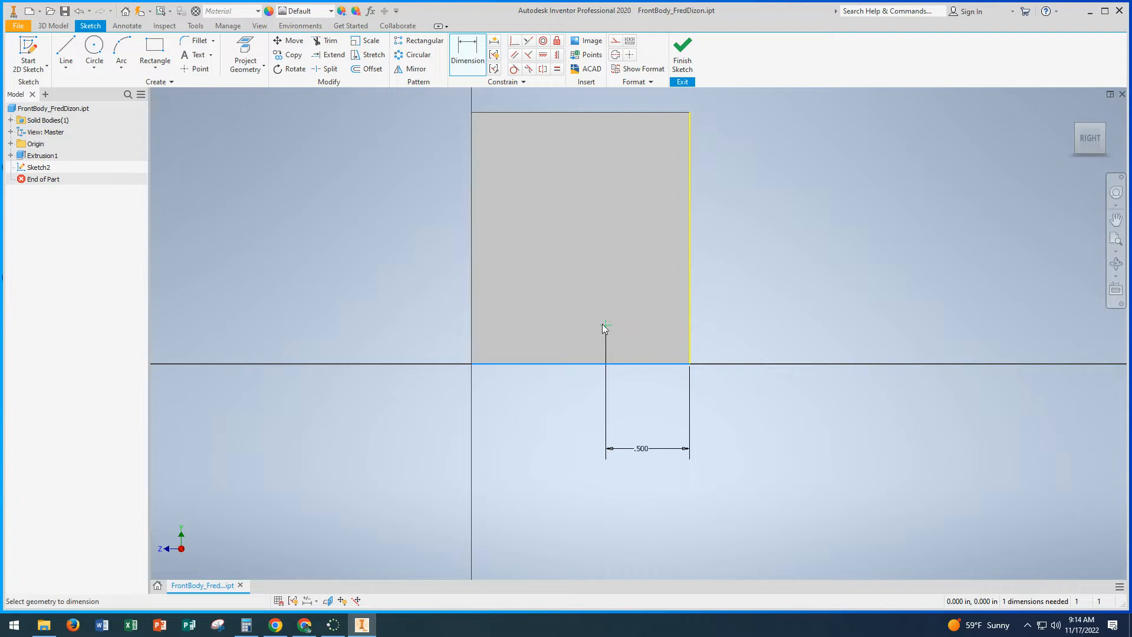
click(603, 324)
click(728, 342)
text(.)
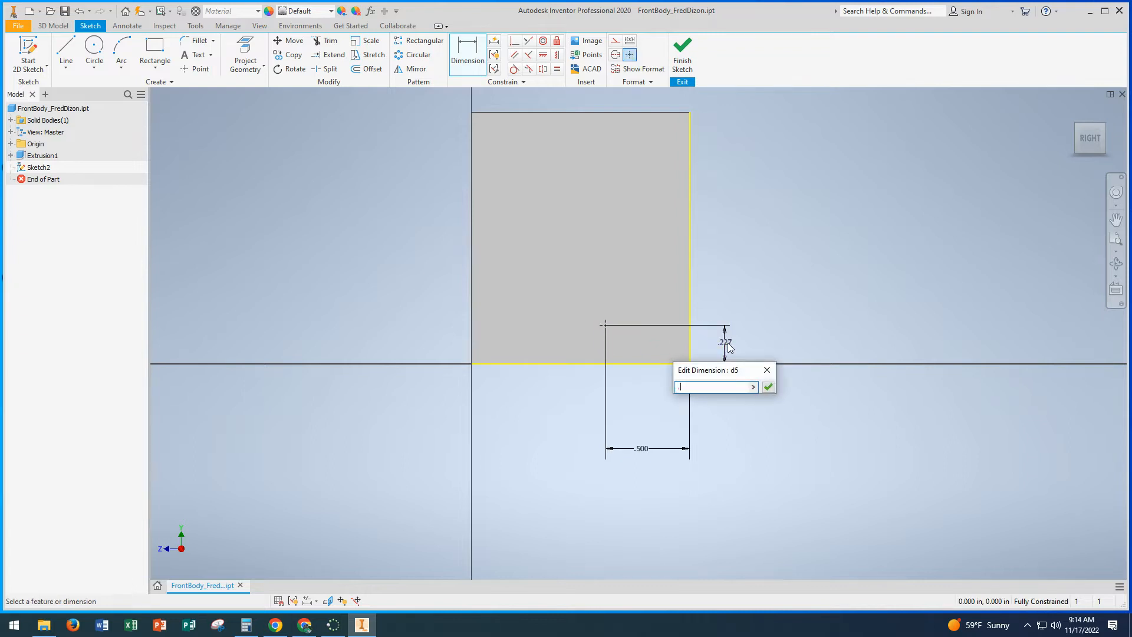
text(25)
key(Return)
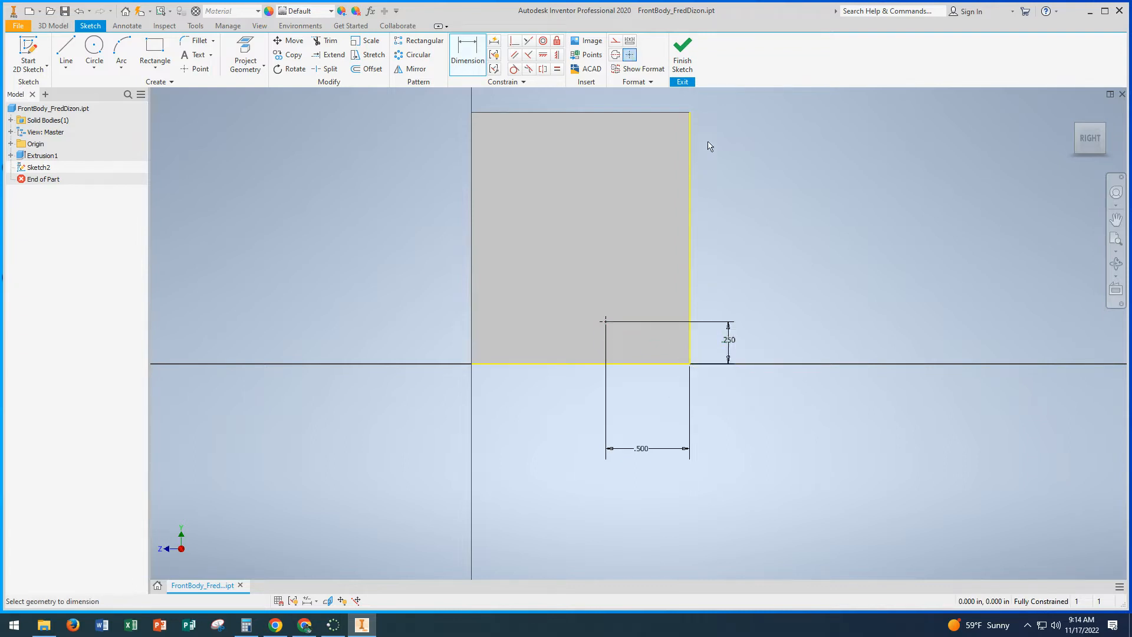
Step: Finish the sketch and create a simple hole at the point, 0.3 in diameter and 0.75 in deep with a 118-degree drill point
click(684, 59)
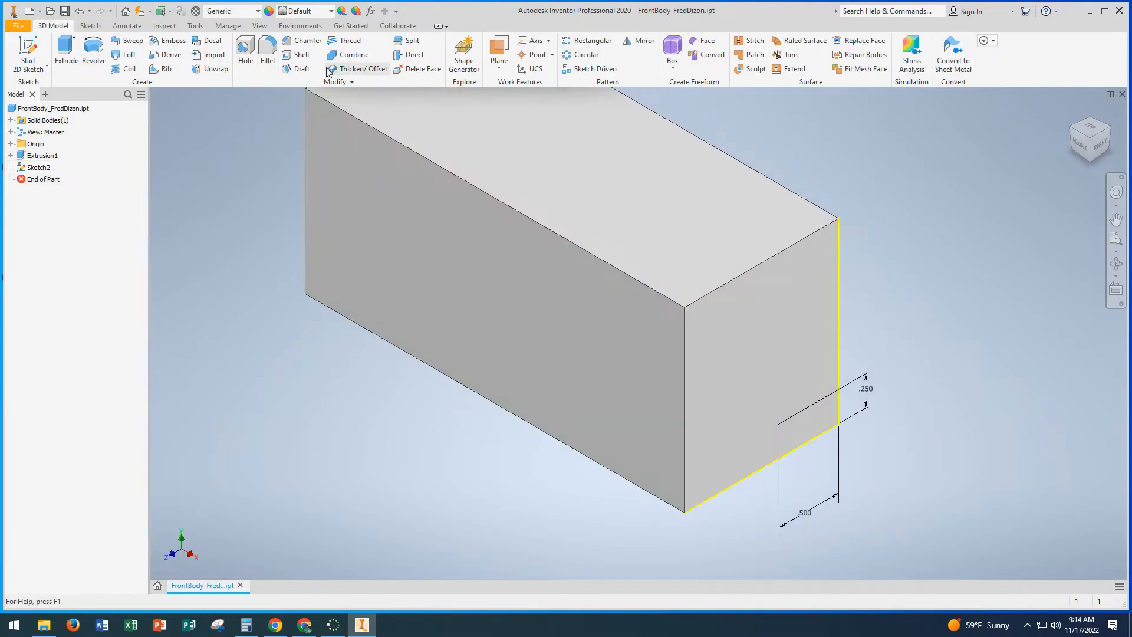
click(247, 49)
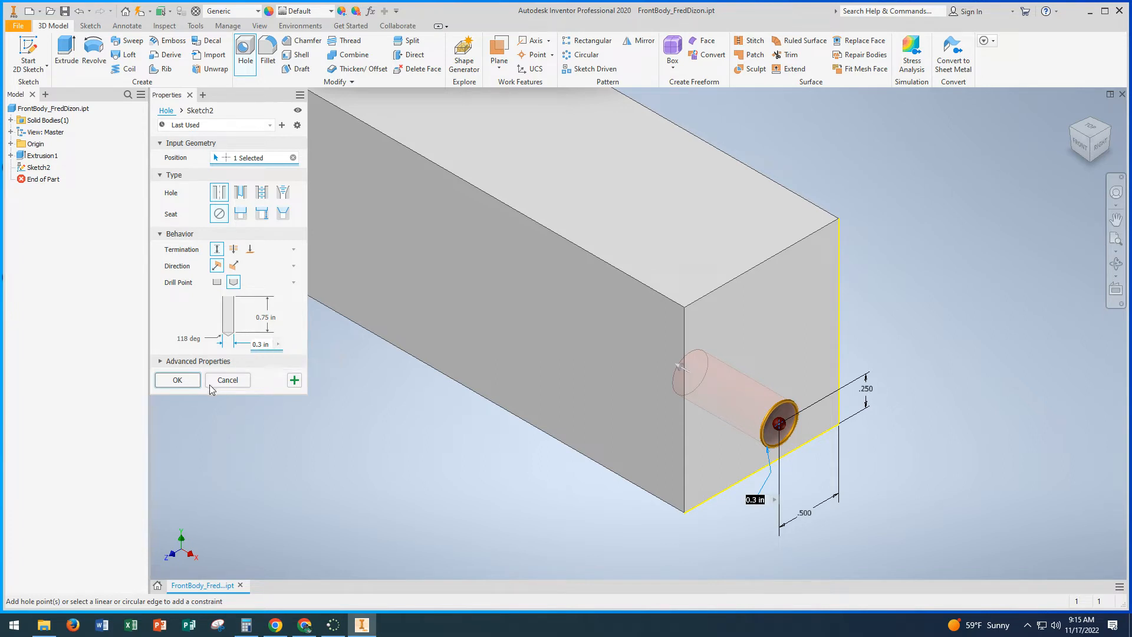
click(177, 380)
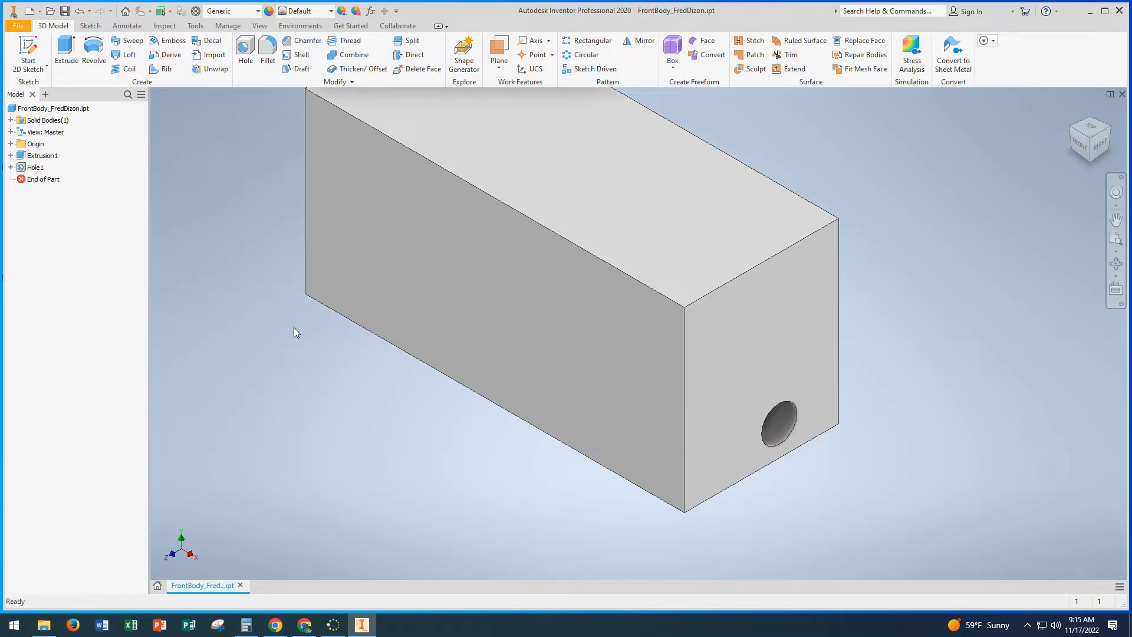
scroll(410, 316, down, 3)
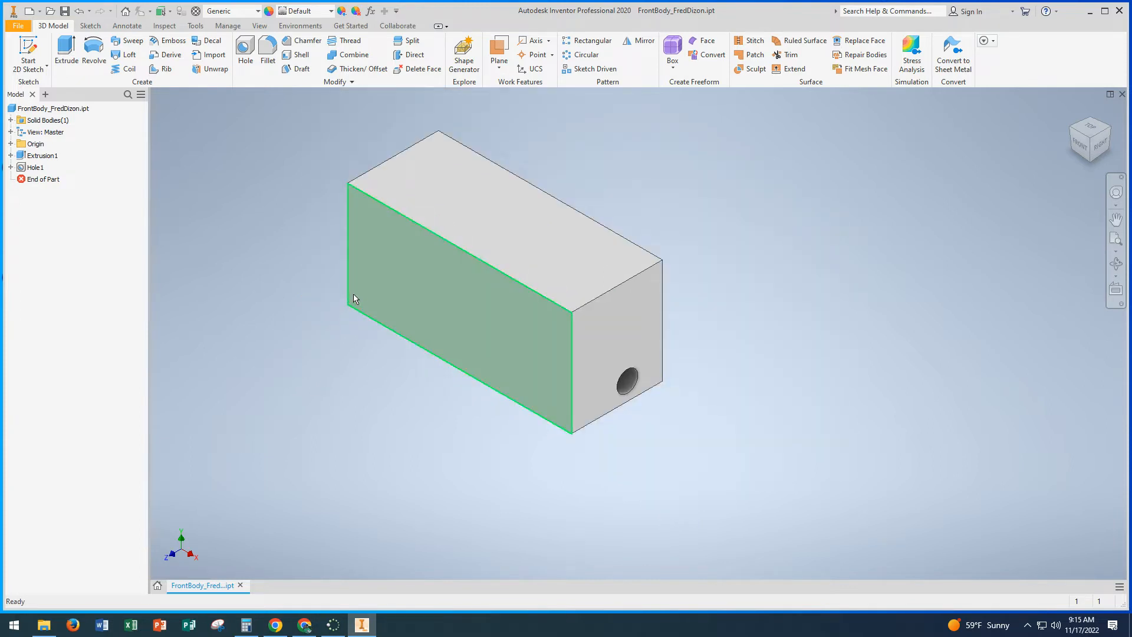
mouse_move(383, 281)
shift+middle_down()
mouse_move(490, 291)
mouse_move(399, 273)
shift+middle_up()
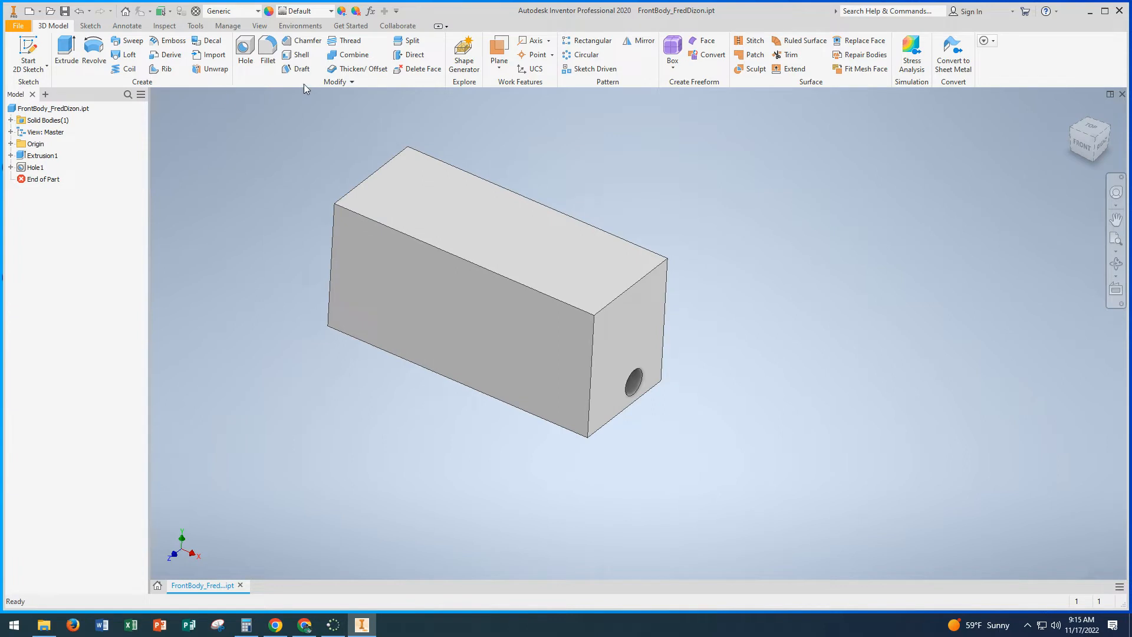
click(640, 41)
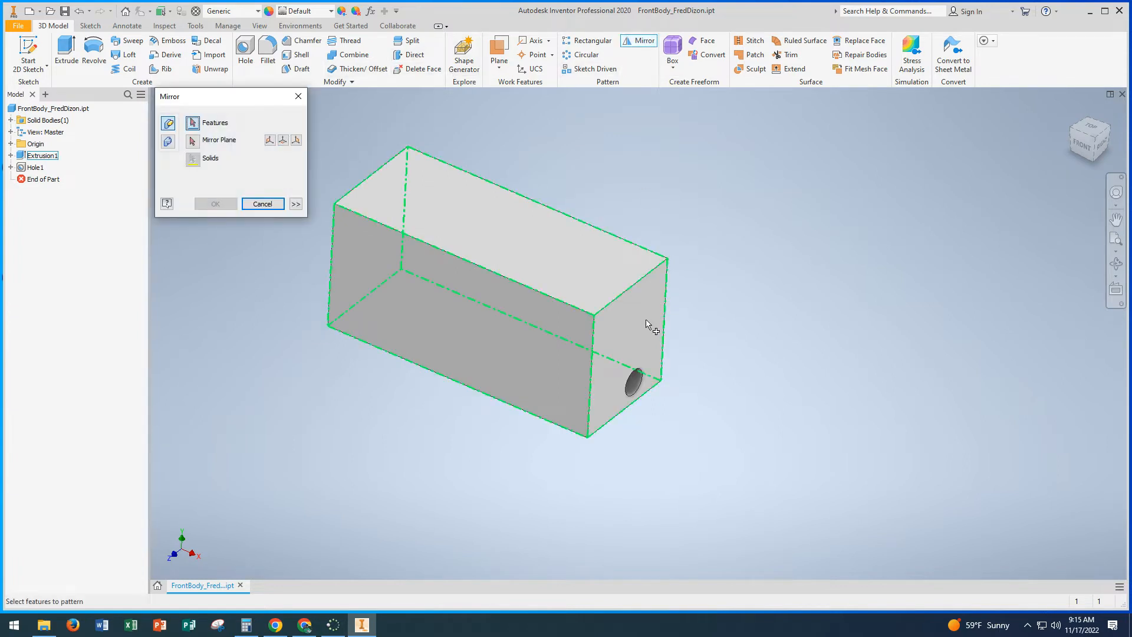
click(262, 203)
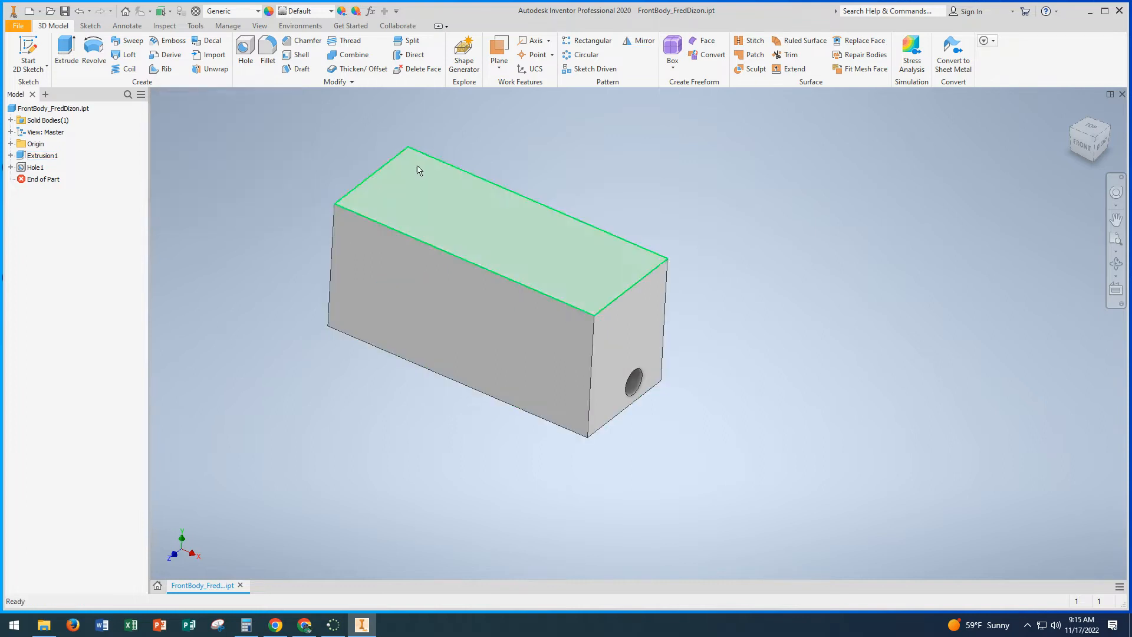
Step: Create a midplane work plane between the block's right and left end faces
click(500, 69)
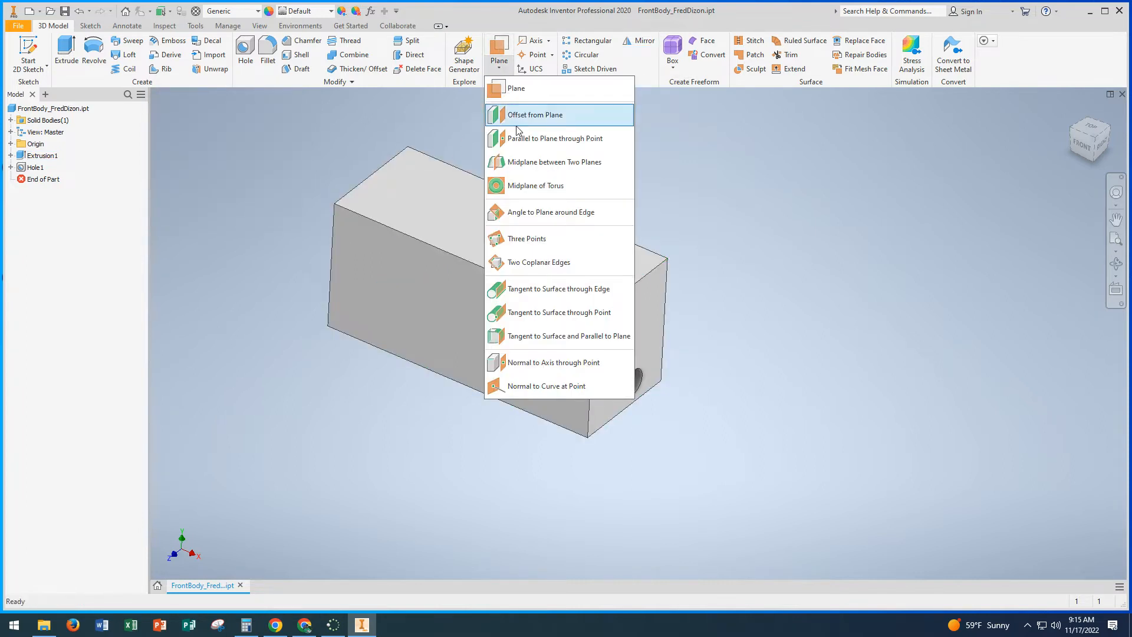
click(528, 168)
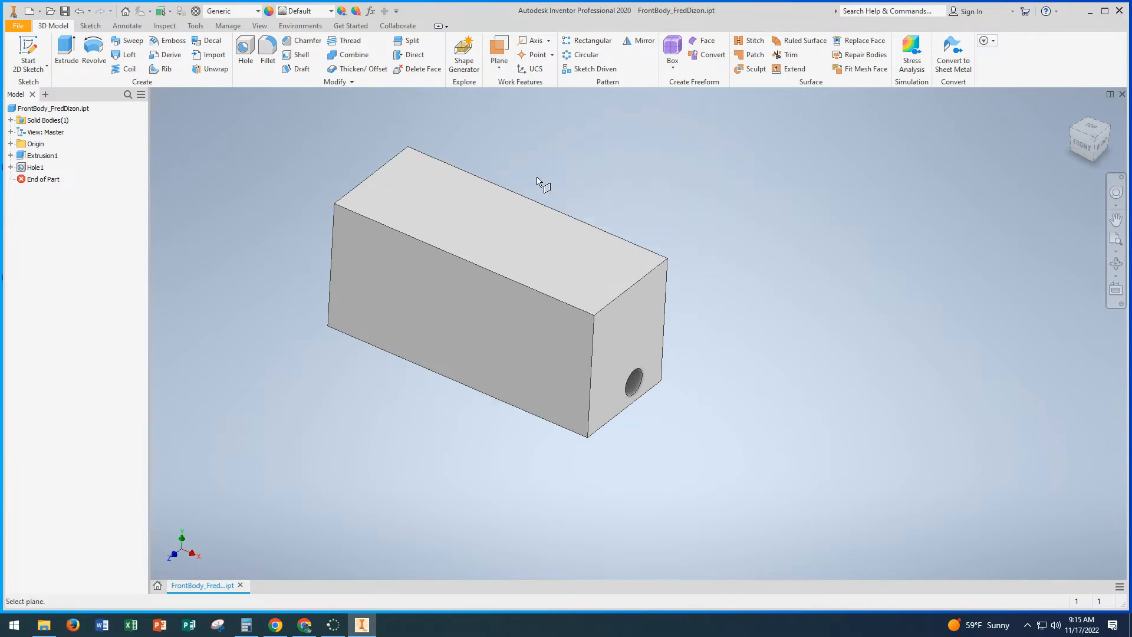
click(638, 338)
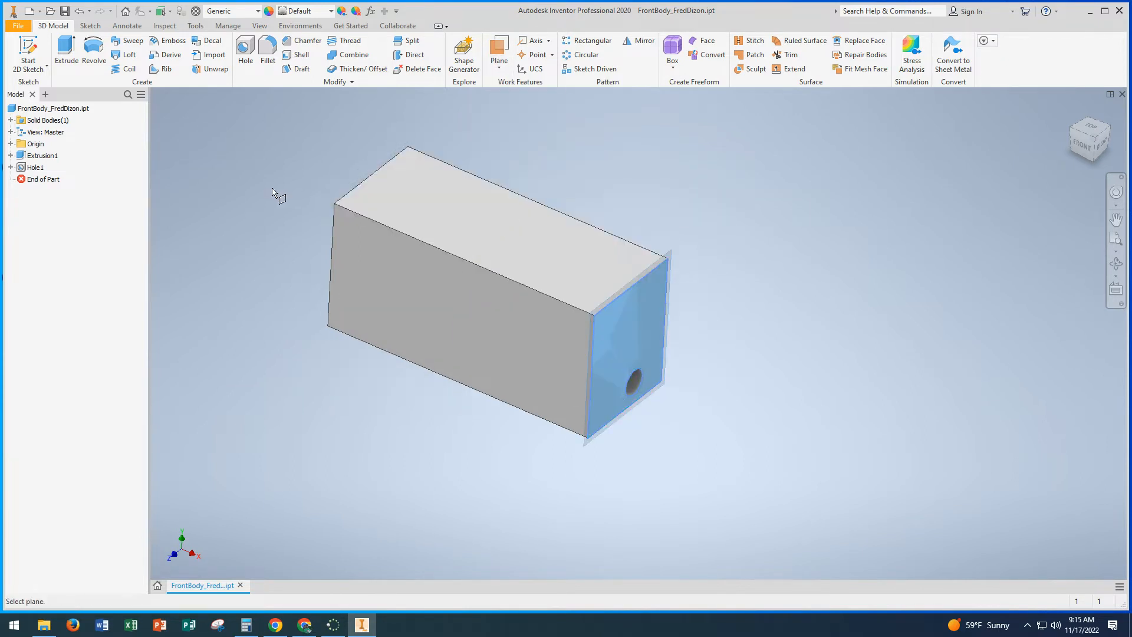
shift+middle_drag(265, 169, 357, 193)
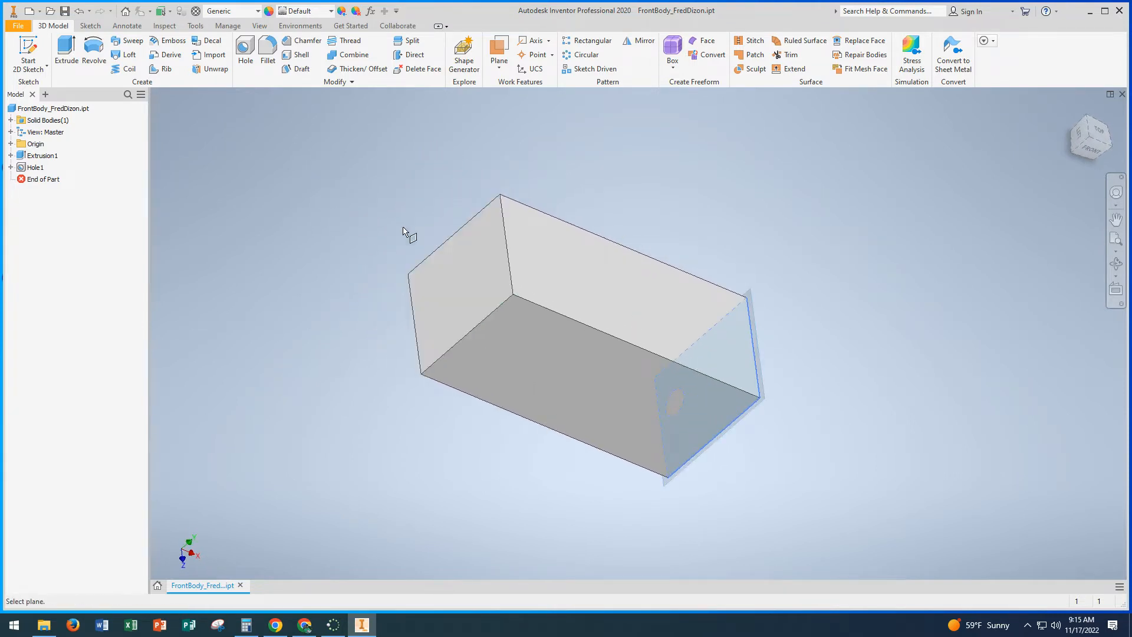
click(452, 273)
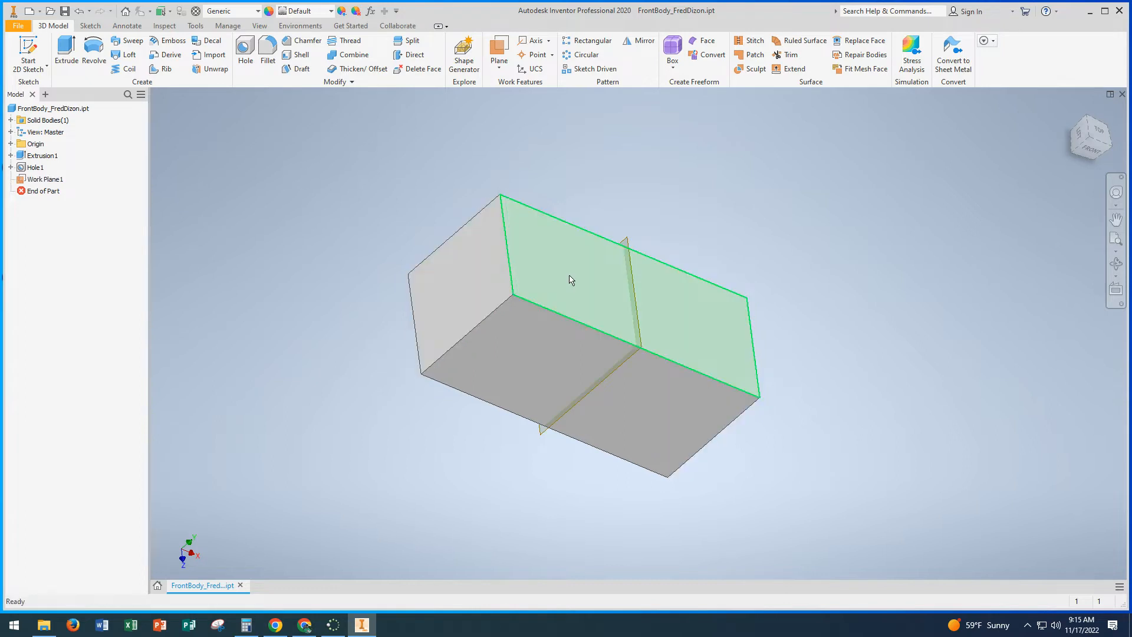
Step: Mirror the axle hole about the midplane work plane onto the block's opposite end face
click(1076, 114)
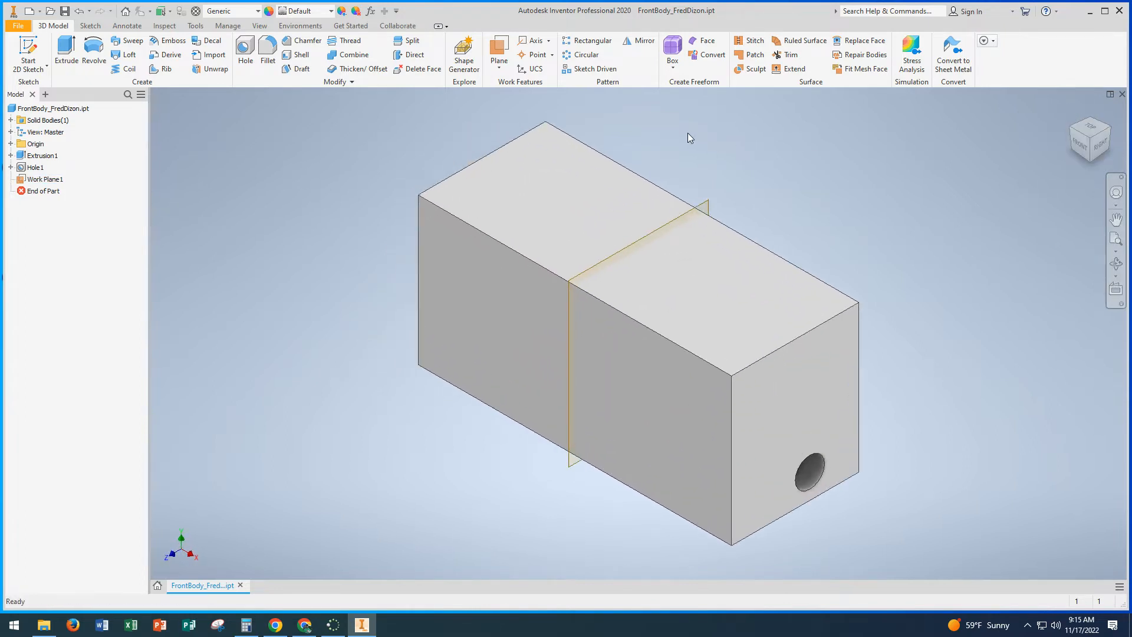
click(641, 41)
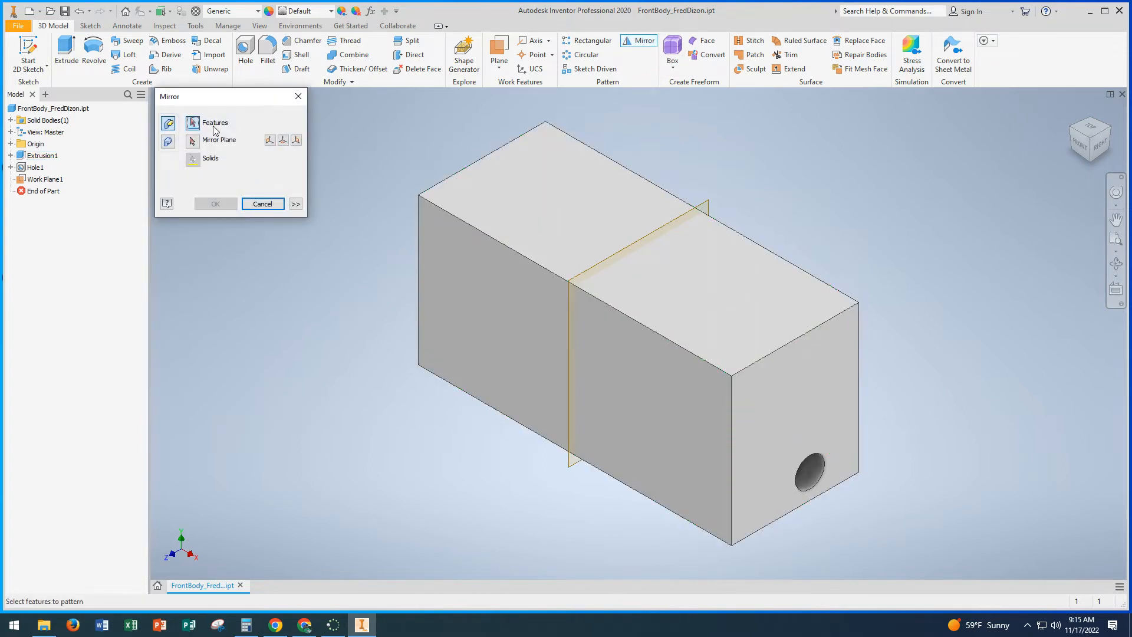
click(814, 475)
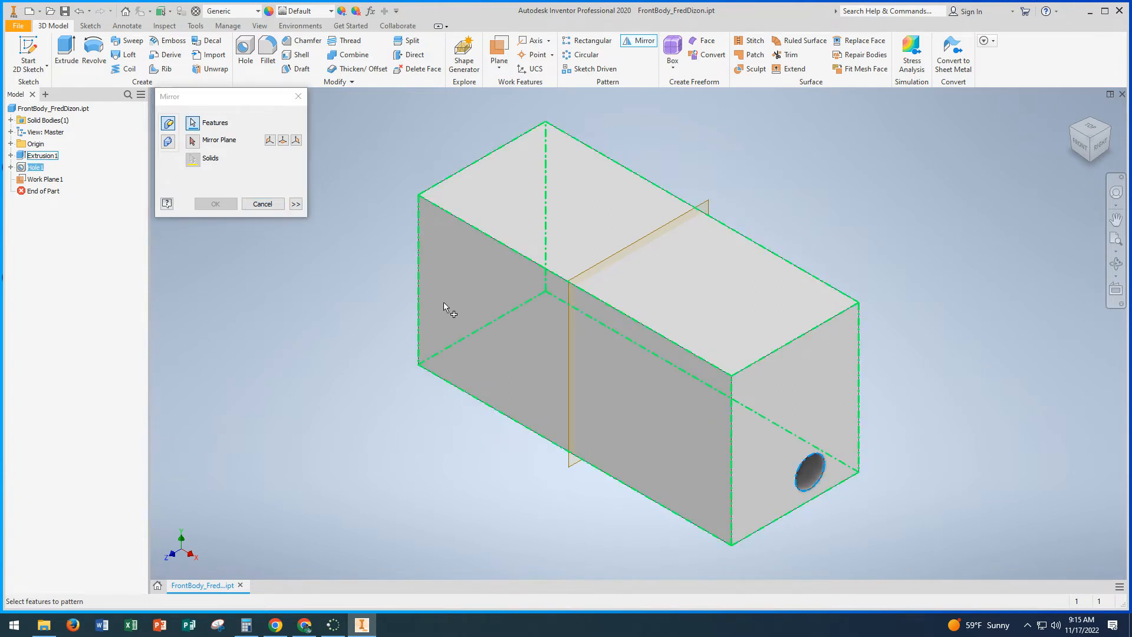
click(192, 139)
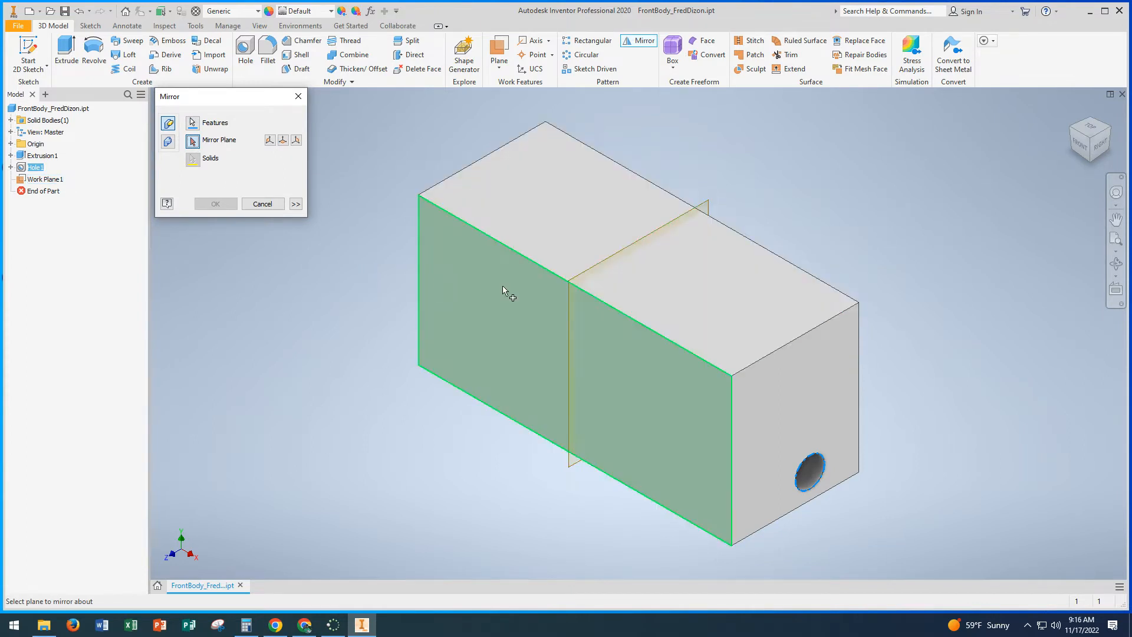
click(571, 282)
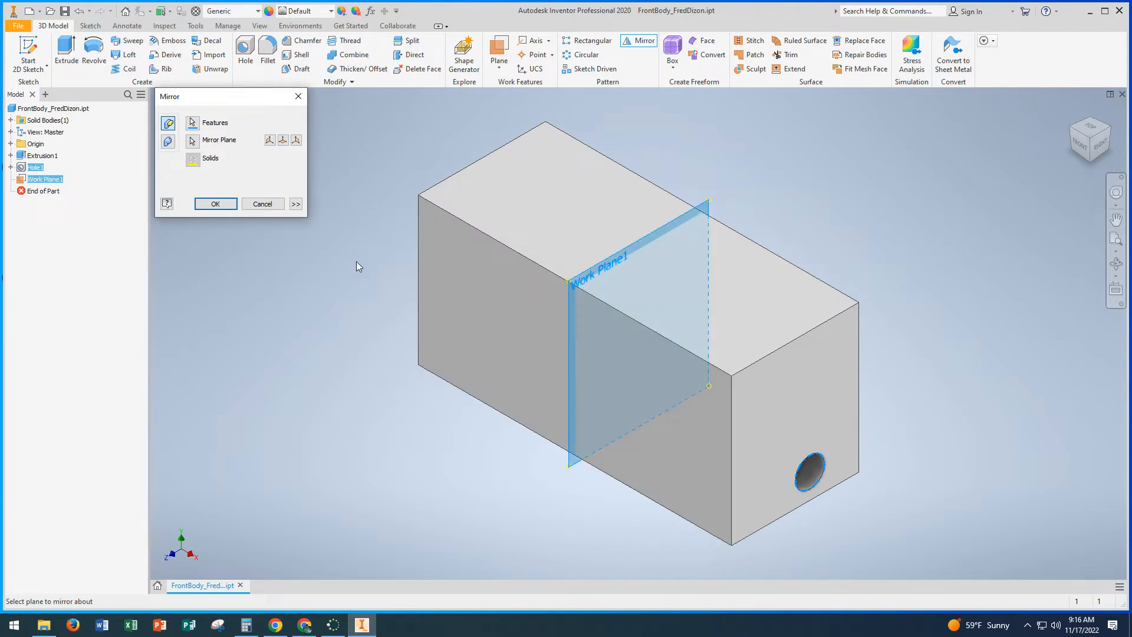
shift+middle_drag(358, 262, 425, 258)
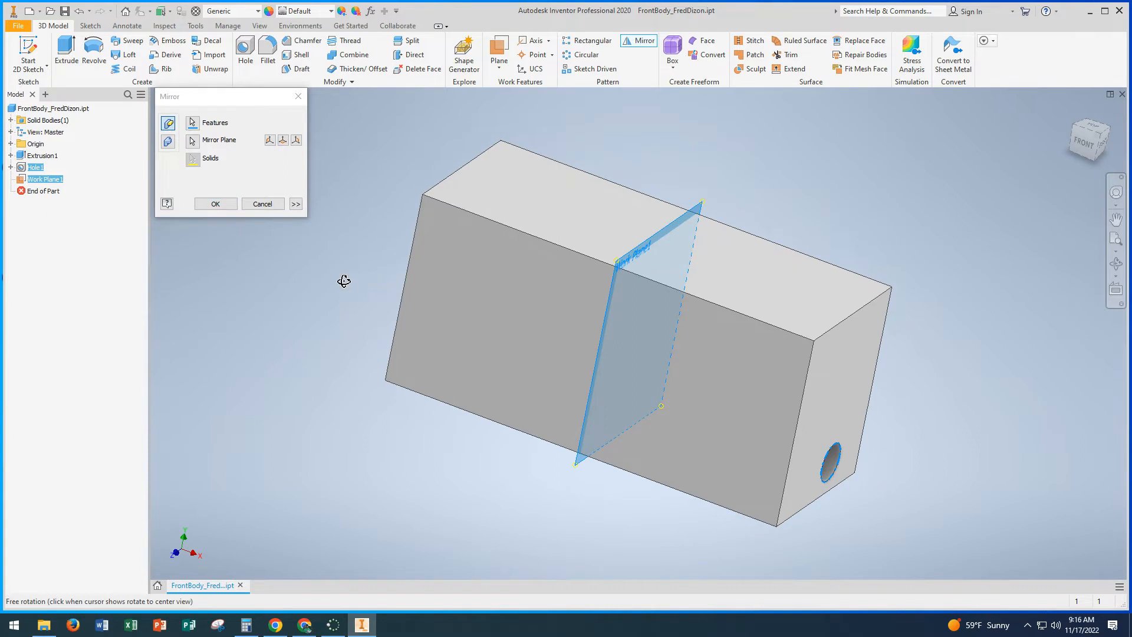
shift+middle_drag(343, 281, 404, 299)
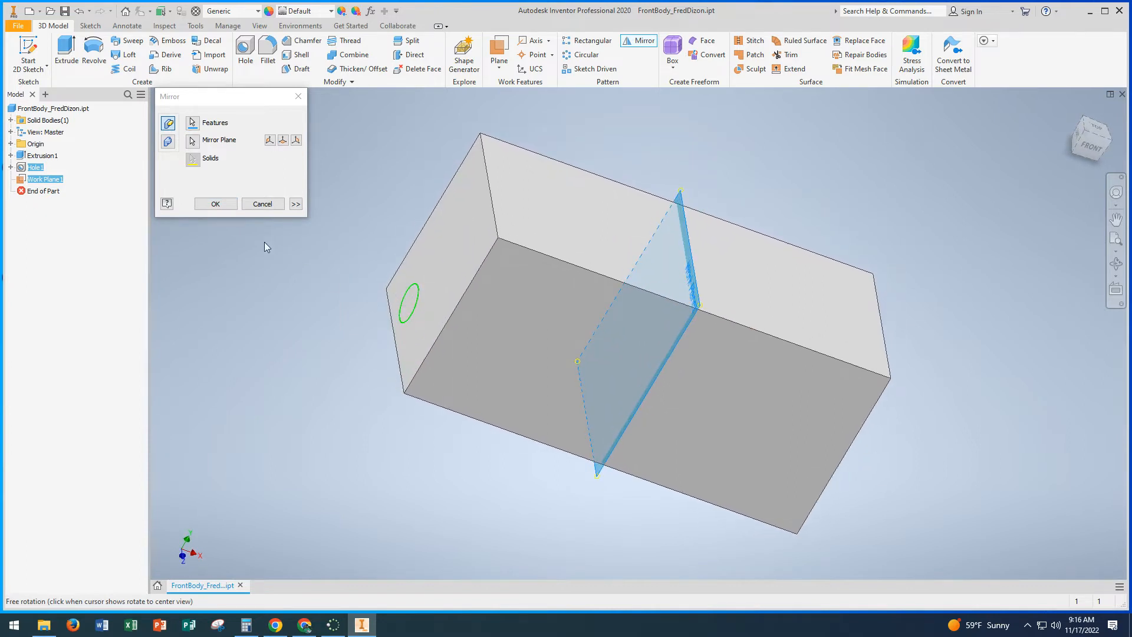
click(222, 207)
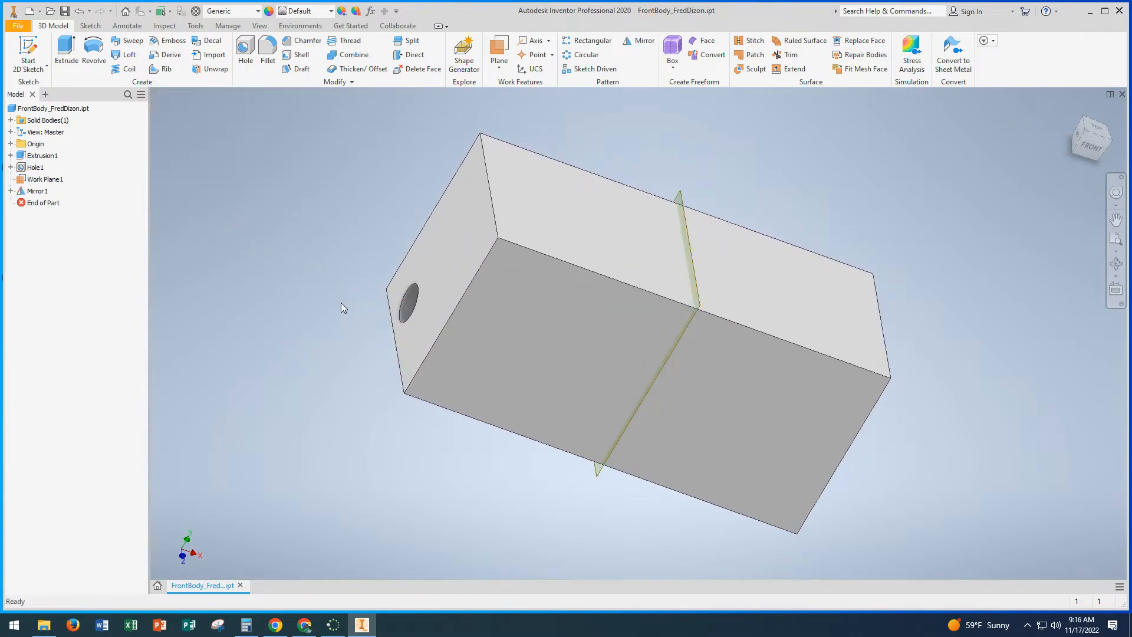
Step: Turn off the visibility of the midplane work plane
shift+middle_drag(339, 302, 238, 272)
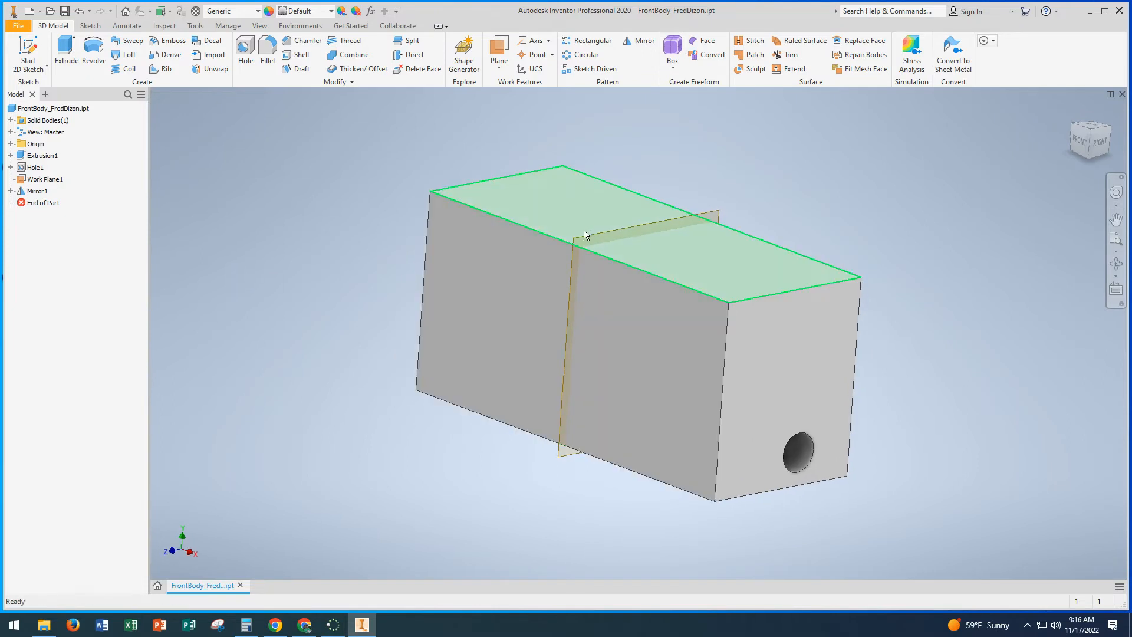
click(21, 182)
right_click(21, 181)
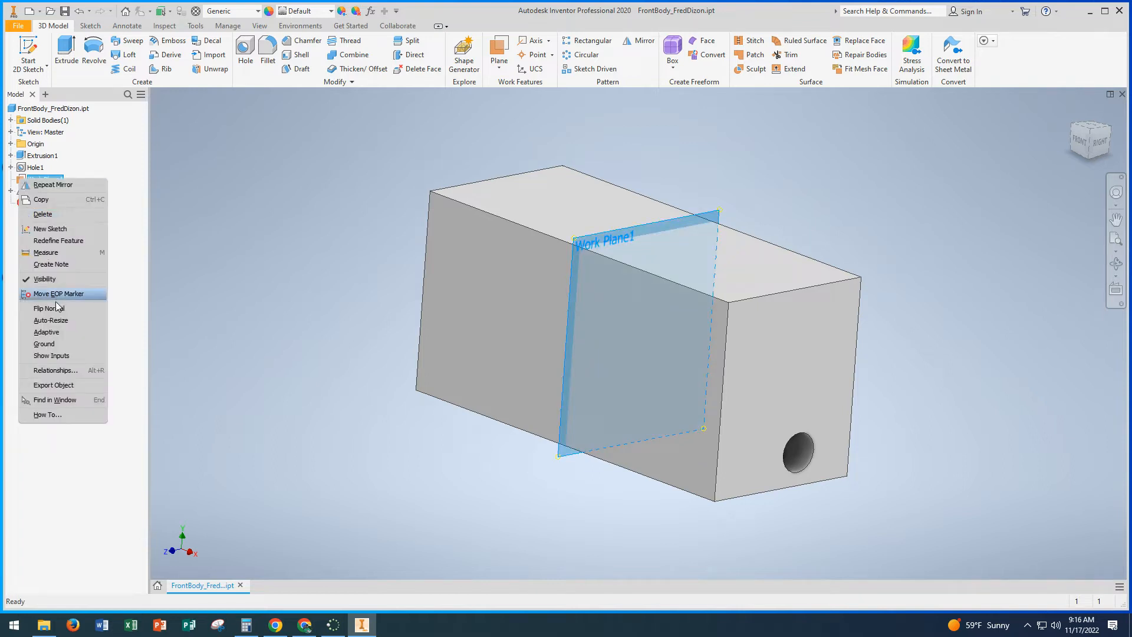
click(50, 278)
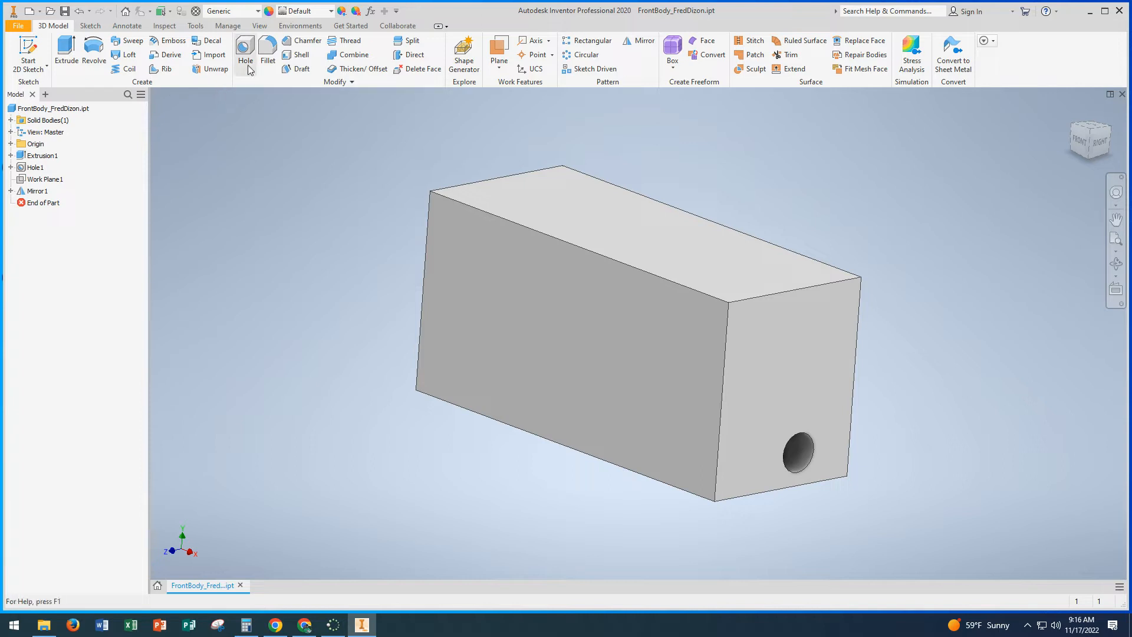
Step: Fillet the block's long upper front edge with a 1 in radius
click(267, 52)
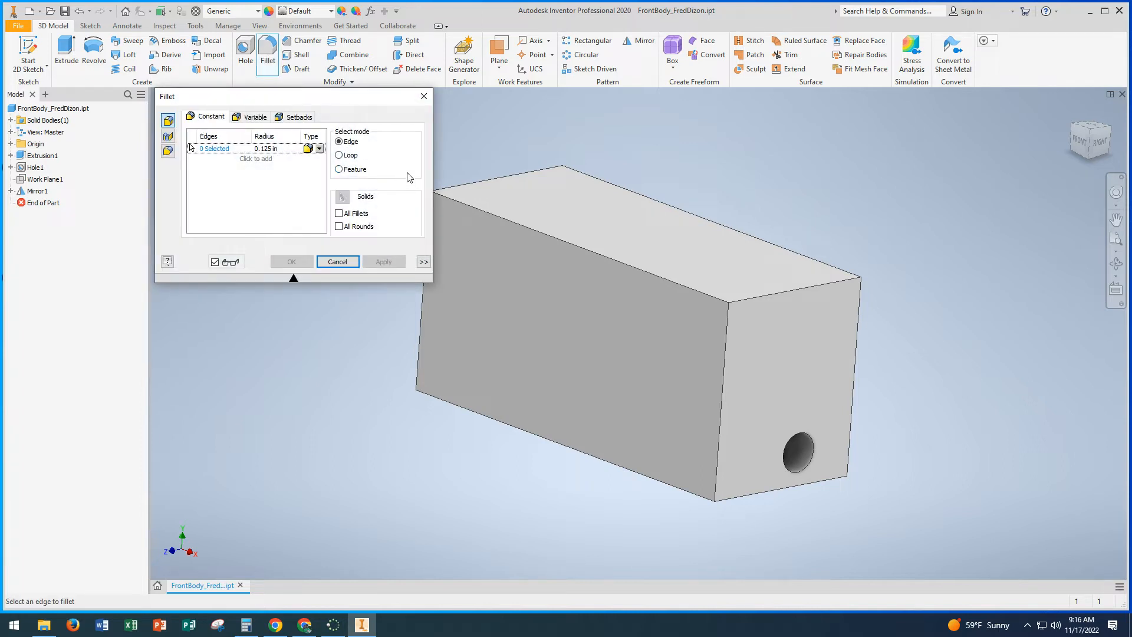
click(505, 223)
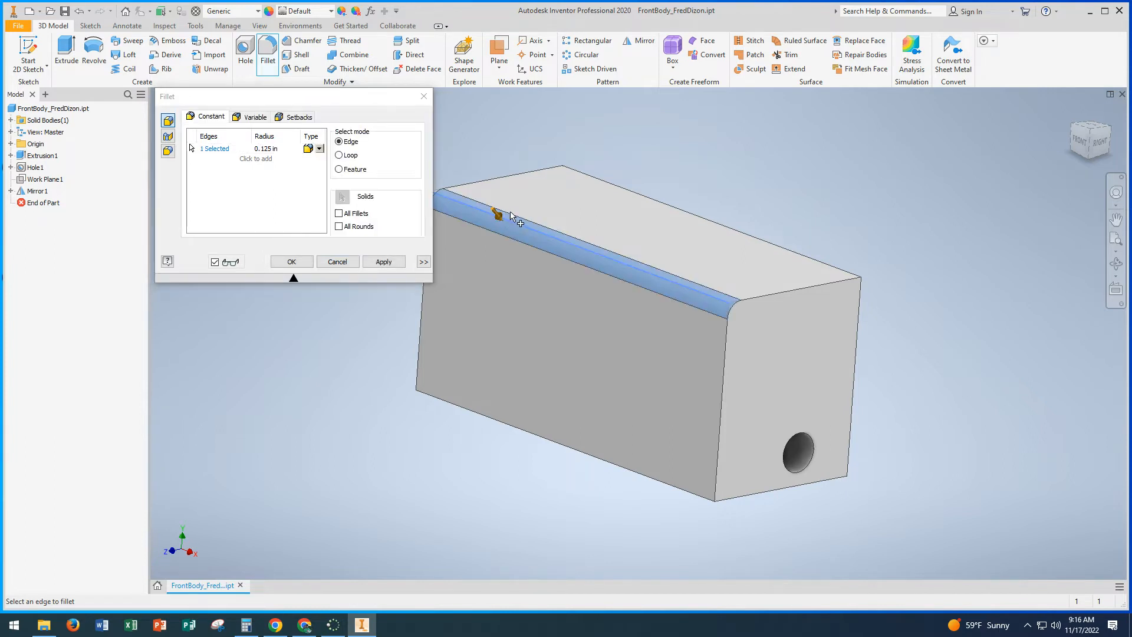
click(270, 150)
text(1)
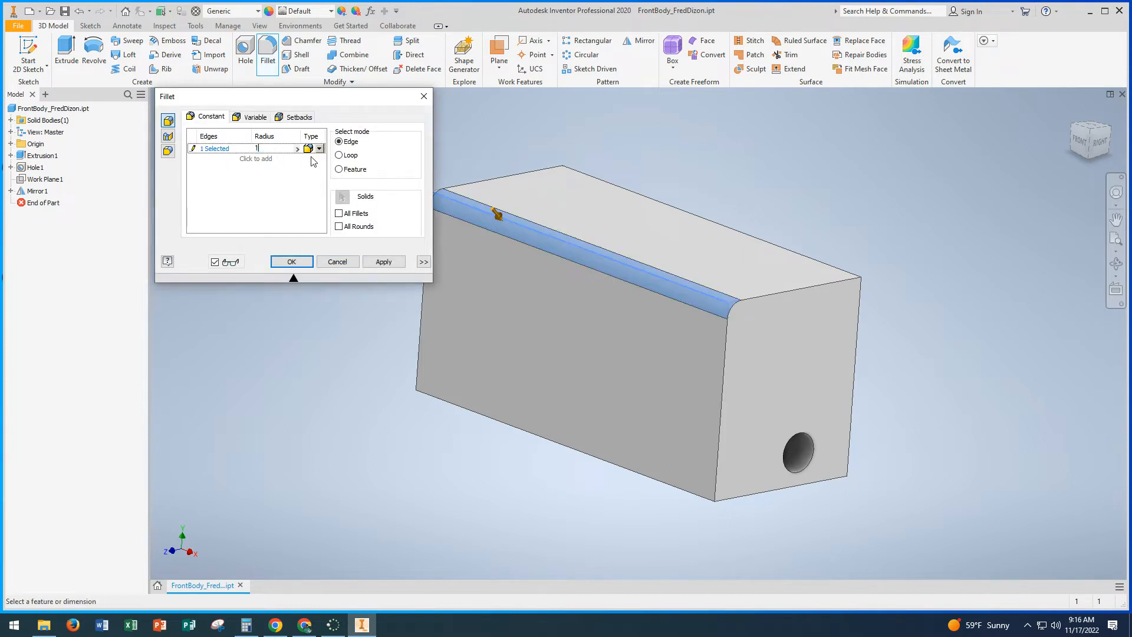
click(384, 262)
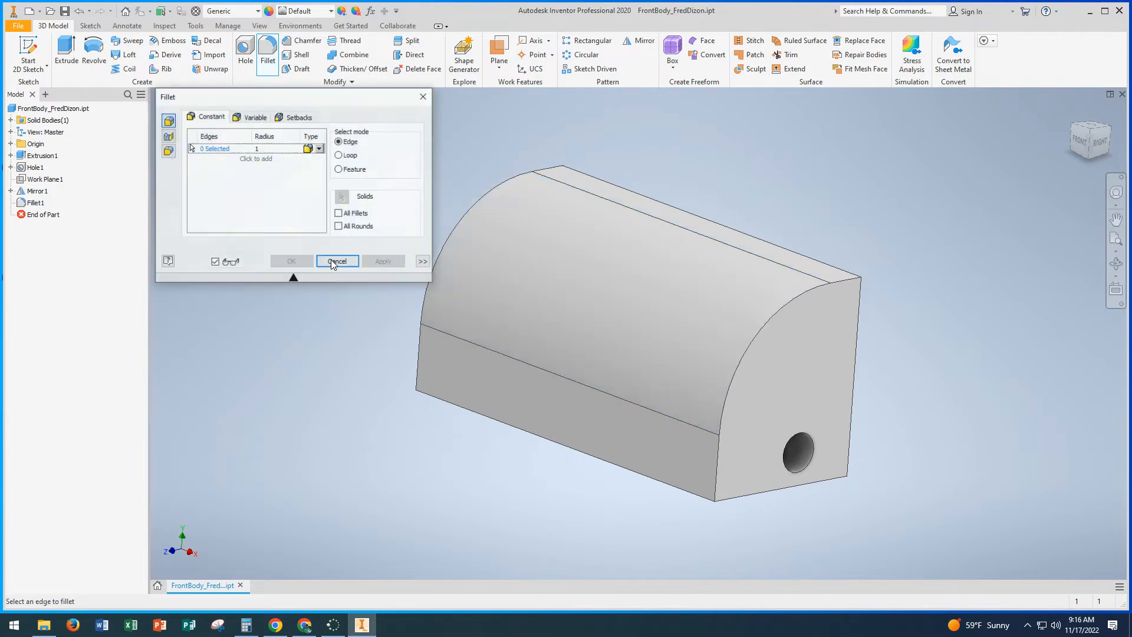
click(337, 262)
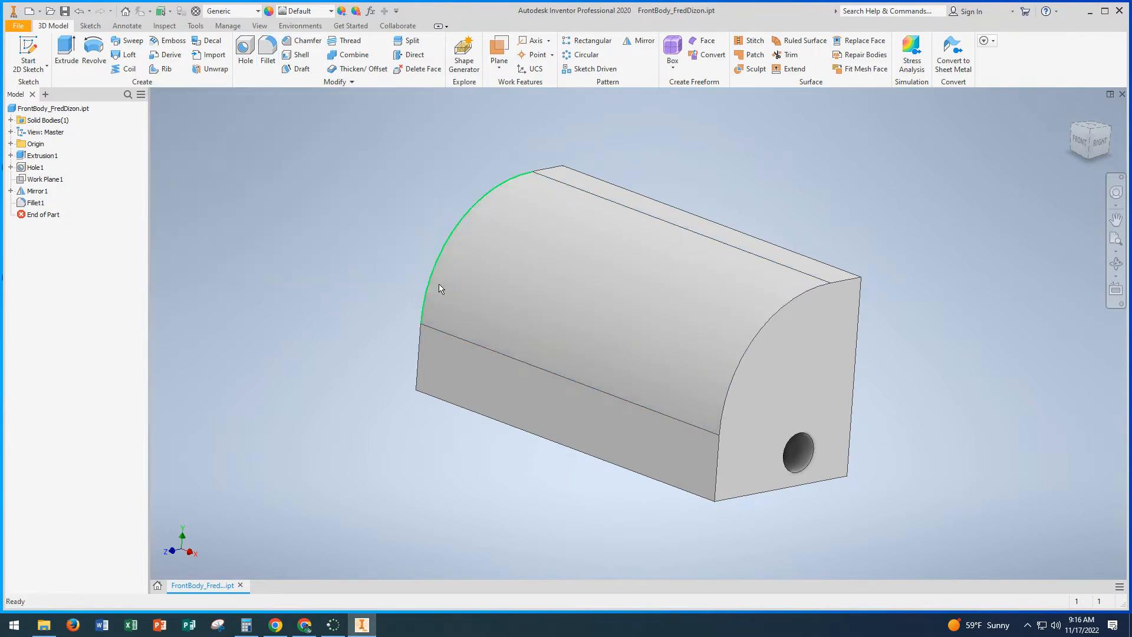
Step: Save the finished front body part
shift+middle_drag(405, 280, 361, 279)
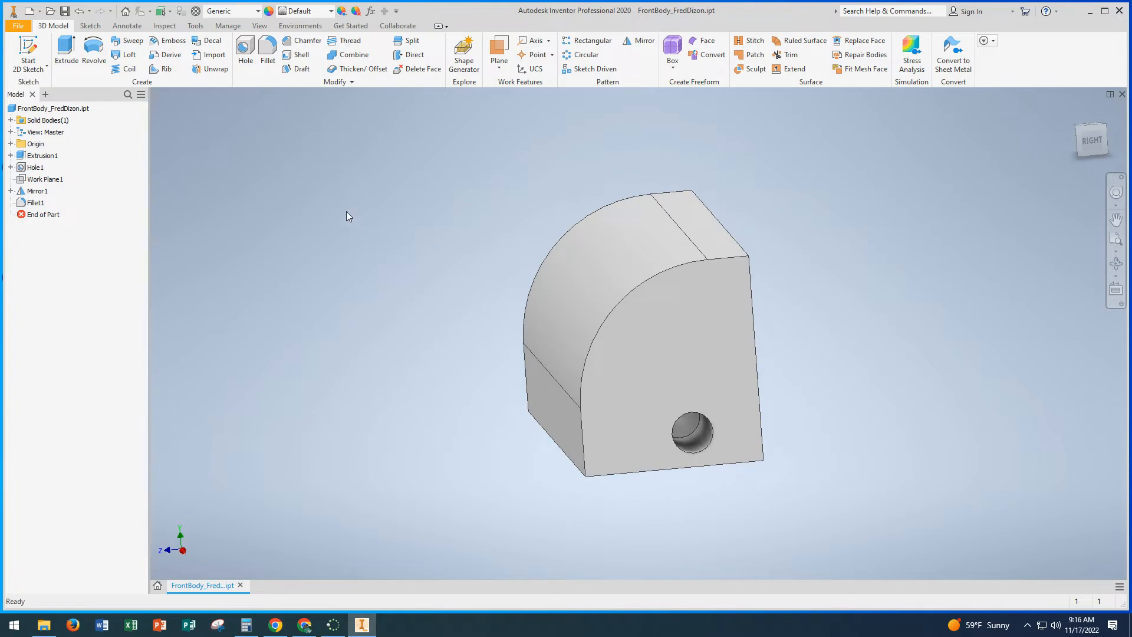
click(18, 26)
click(42, 128)
shift+middle_drag(325, 349, 392, 356)
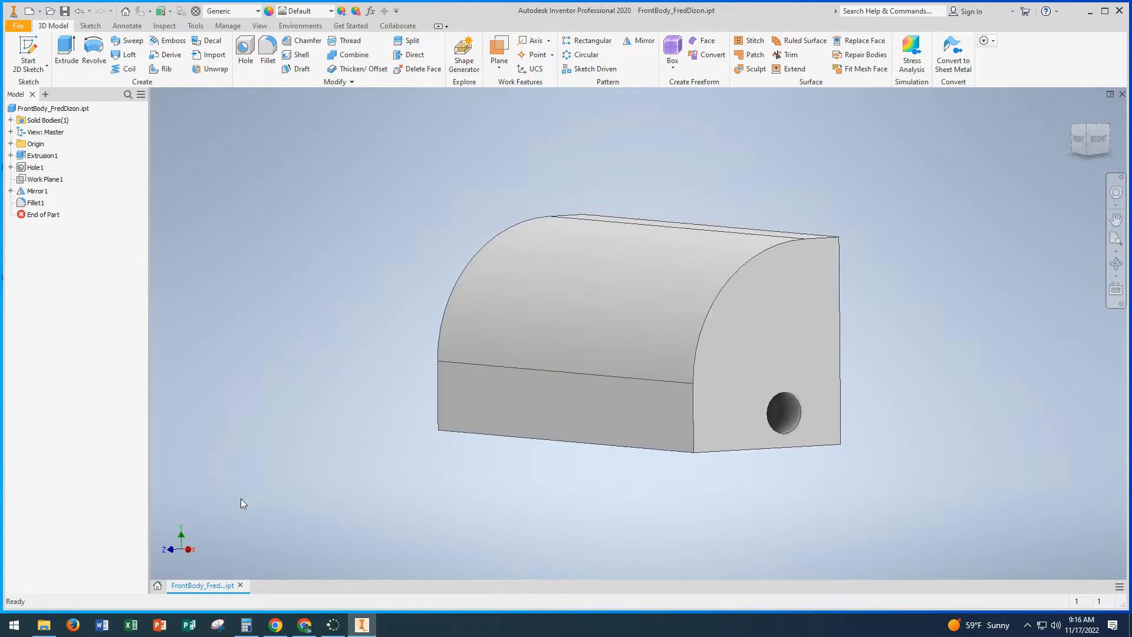
Step: Create a new part and save it in the Car Assembly folder as MidBody_ followed by the author's name
click(161, 586)
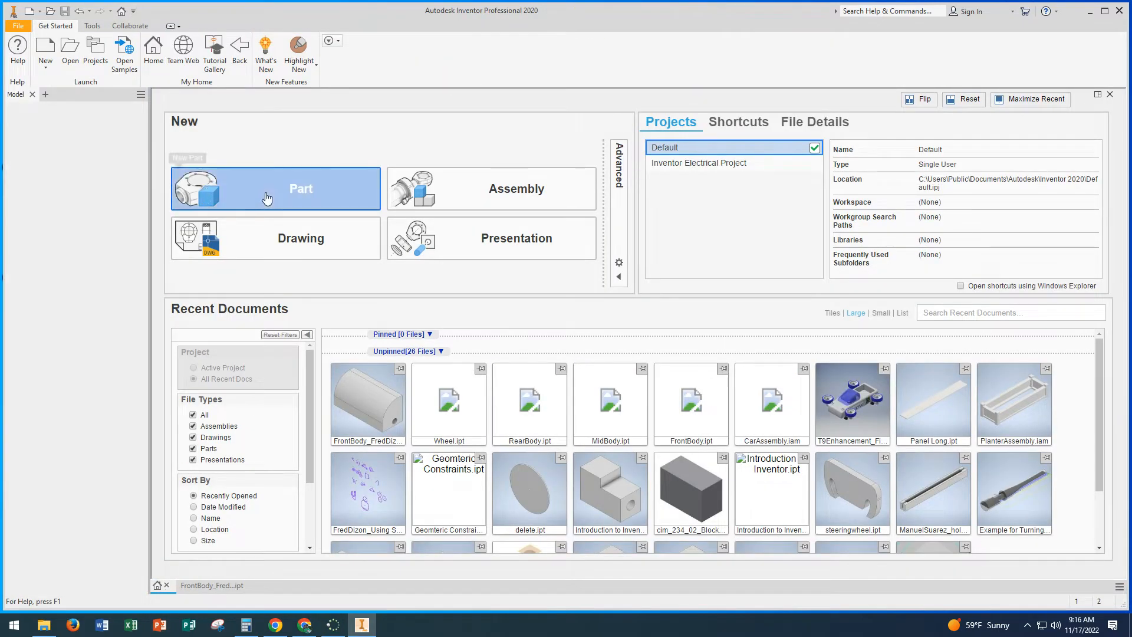
click(265, 197)
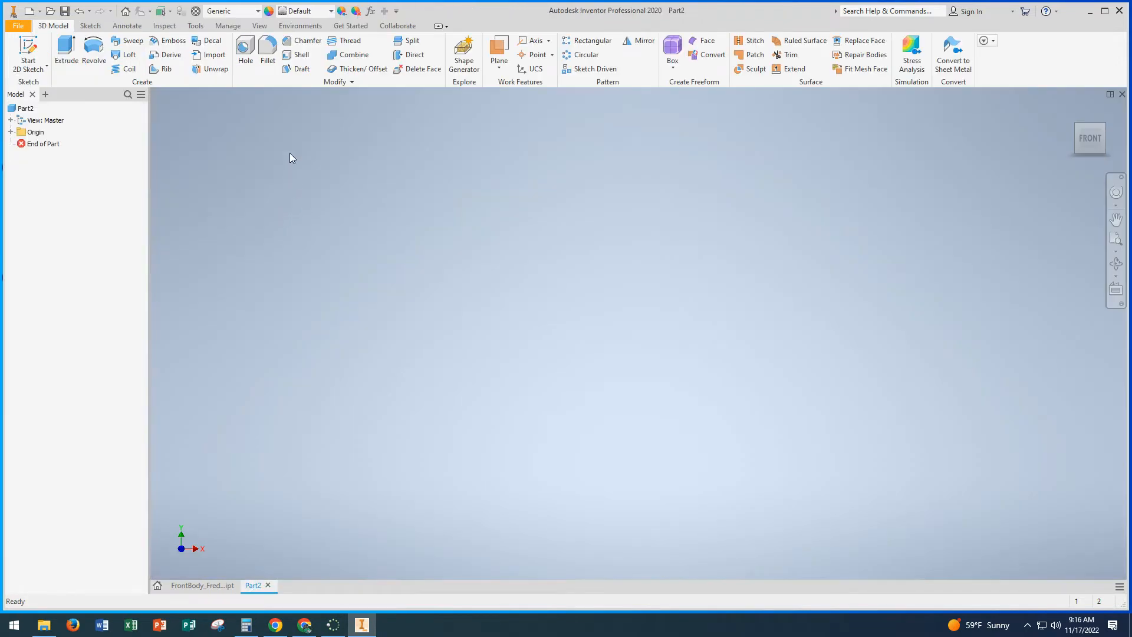
click(18, 26)
click(27, 149)
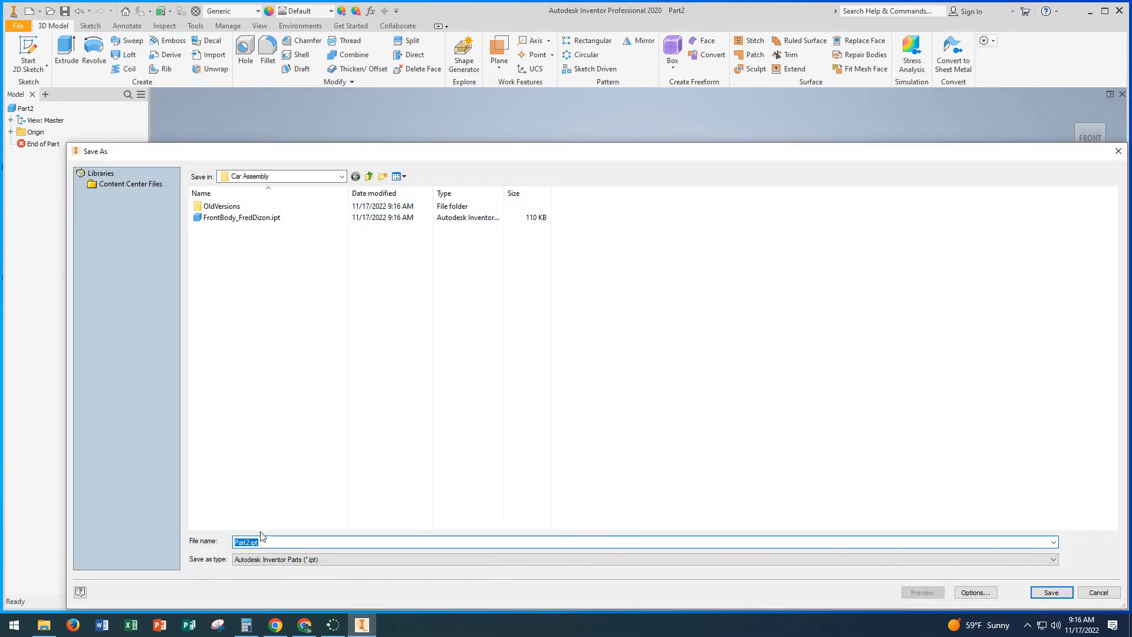
text(Mid)
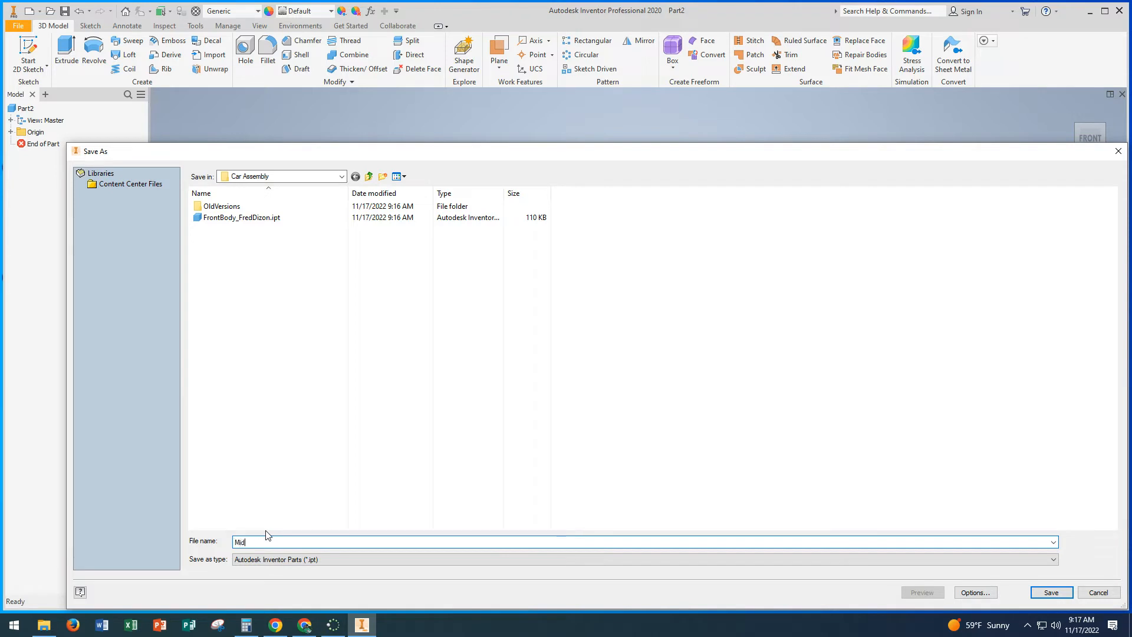
text(BNod)
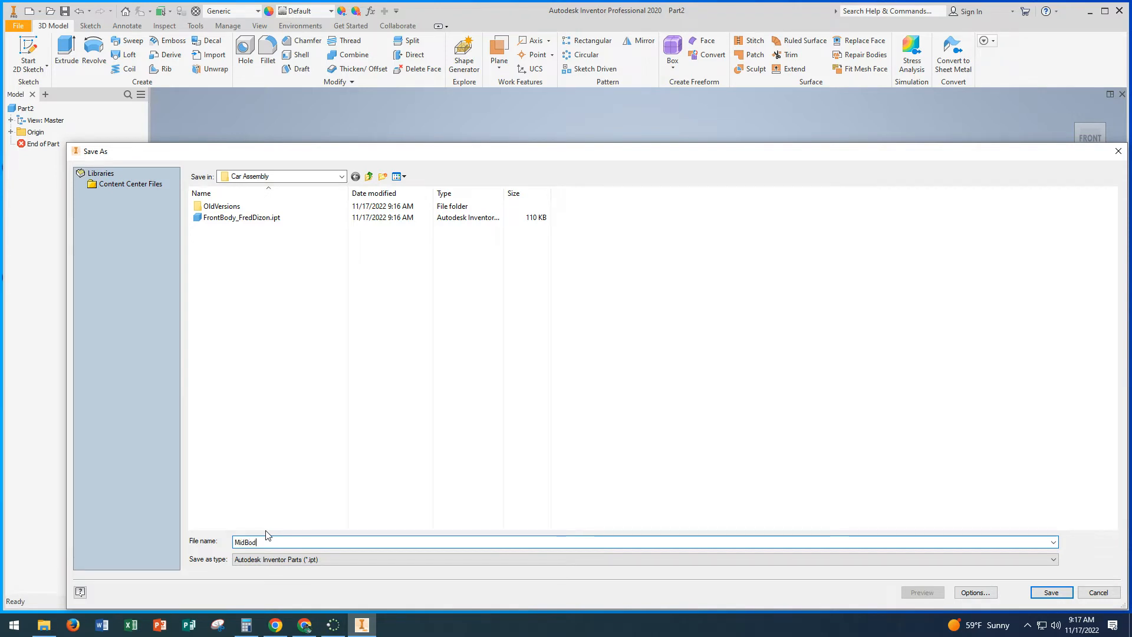
text(y_FredDizon)
click(1052, 592)
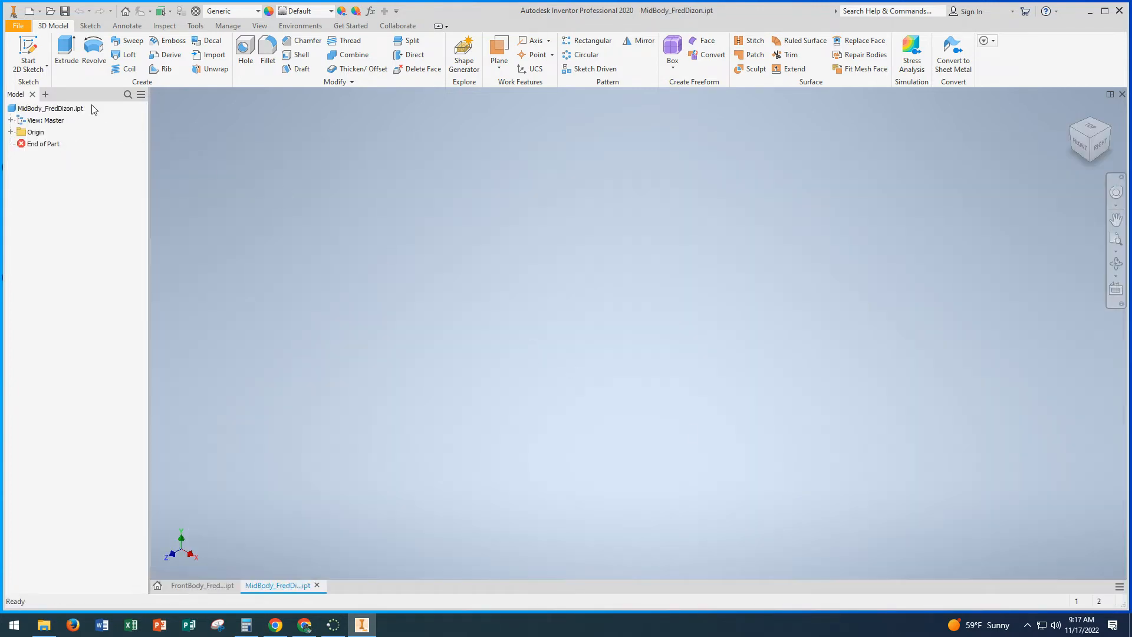
Step: Sketch a rectangle 3.2 in wide and 1.5 in high from the origin on the front XY plane, and finish the sketch
click(28, 48)
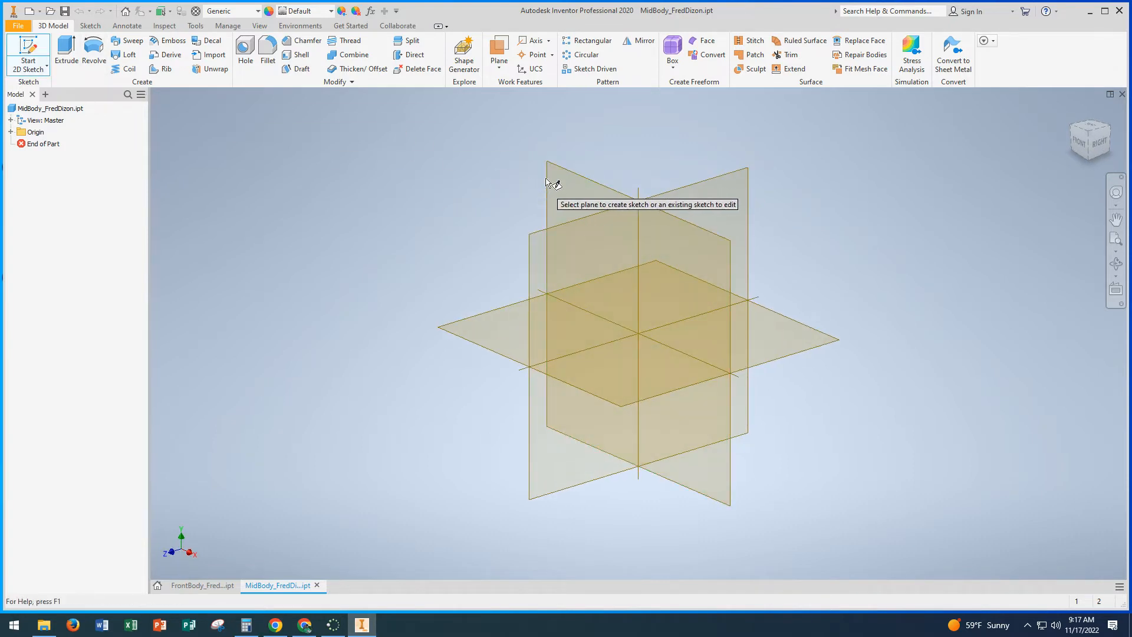
click(549, 181)
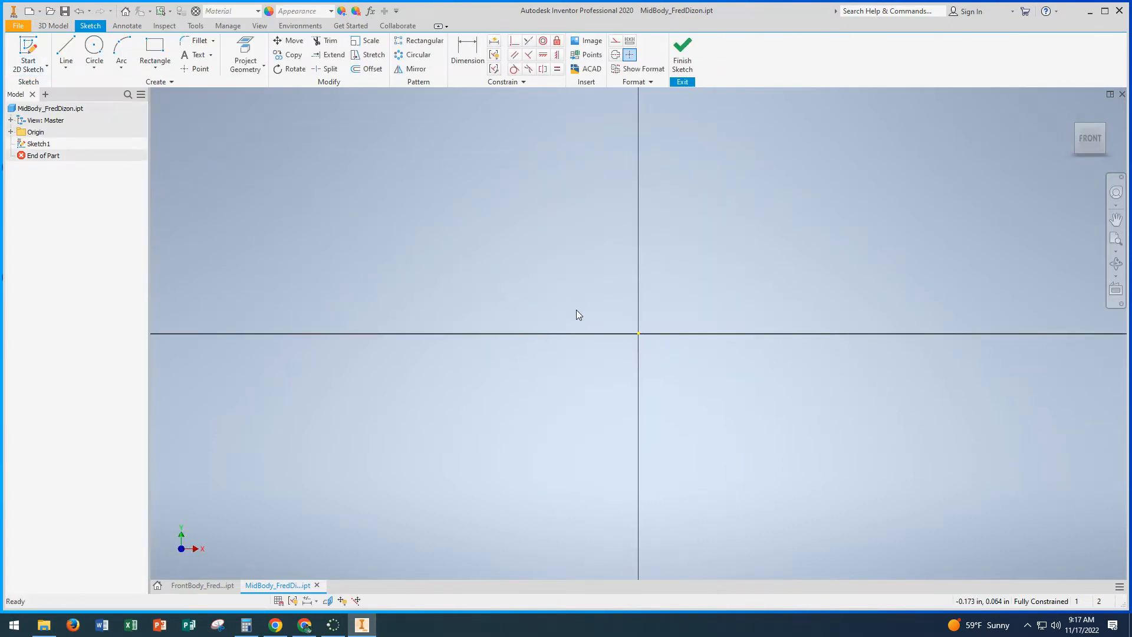
middle_drag(547, 302, 488, 331)
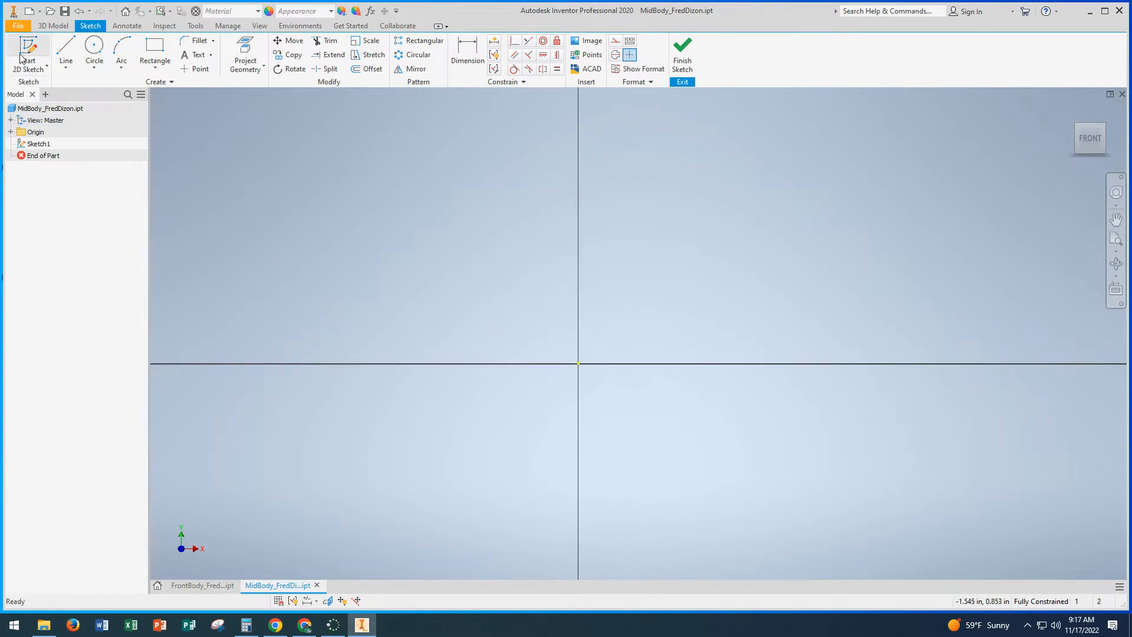
click(154, 48)
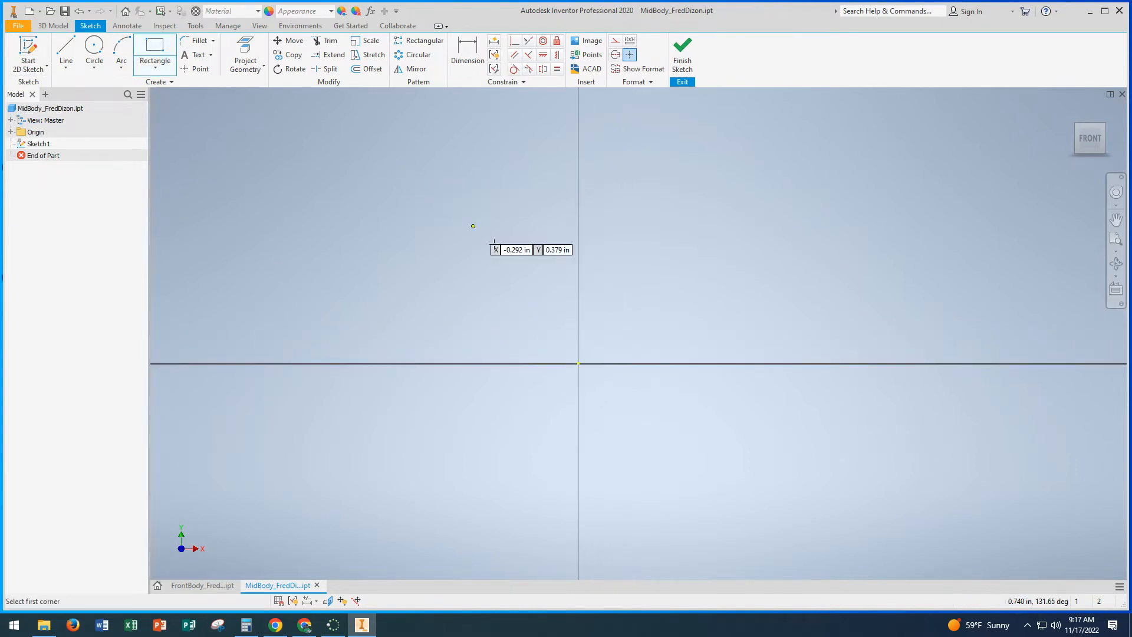
click(578, 364)
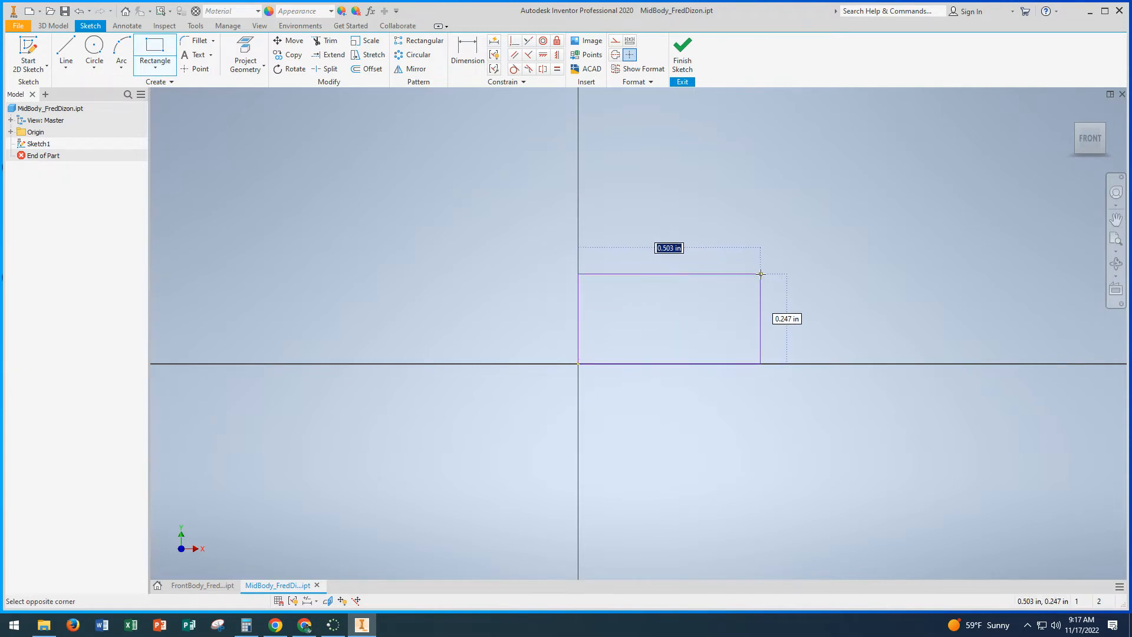
text(3.2)
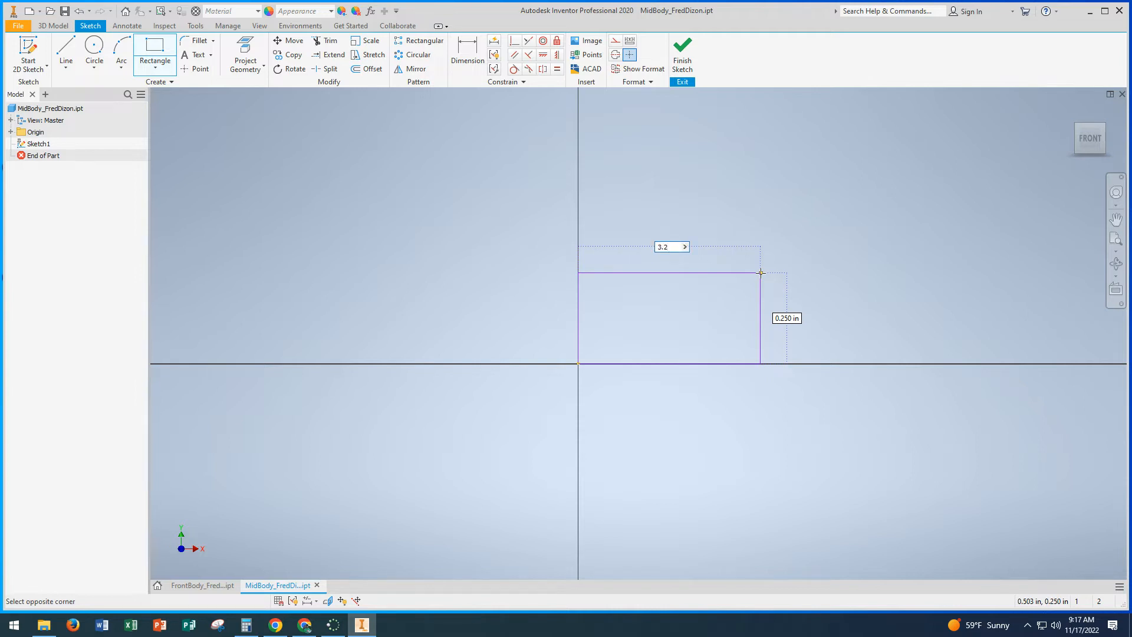
key(Tab)
text(1.)
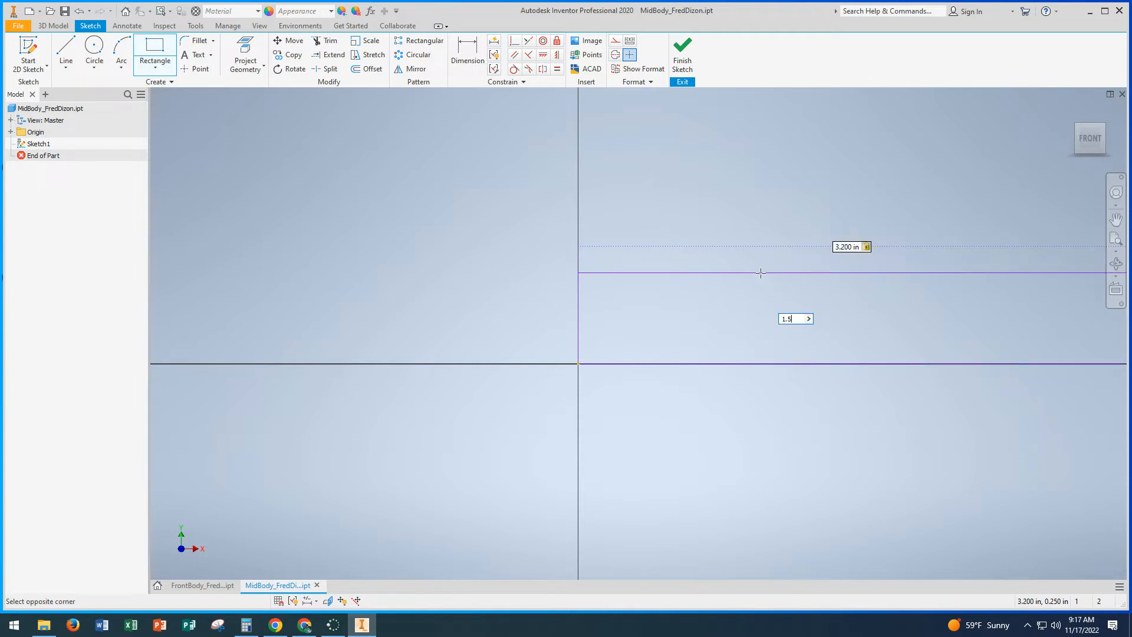
text(5)
key(Return)
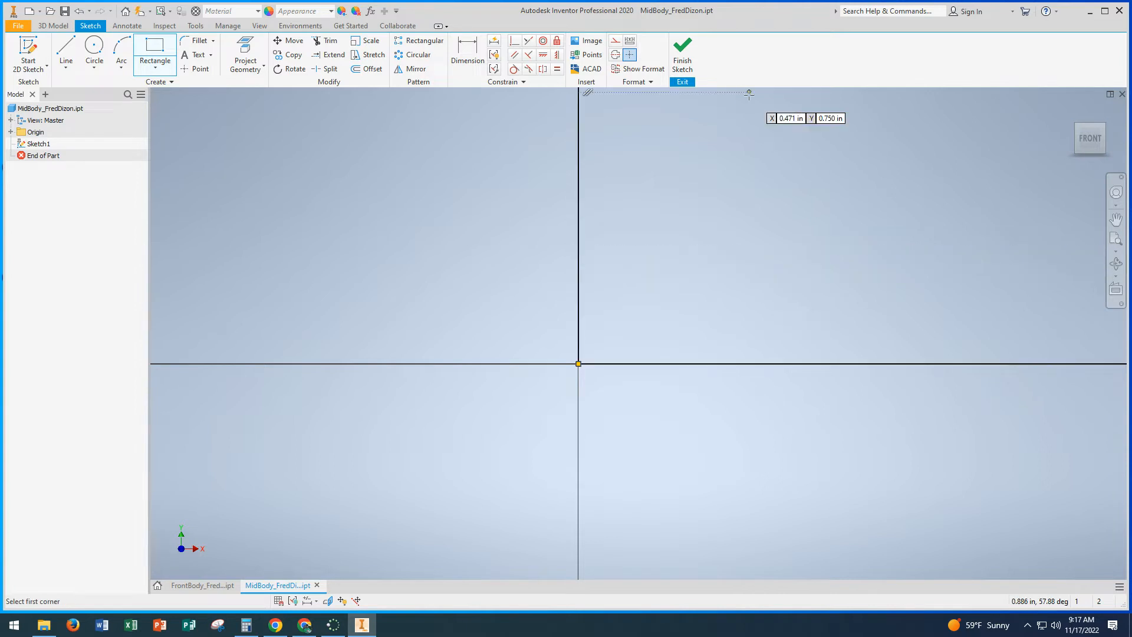
click(1092, 142)
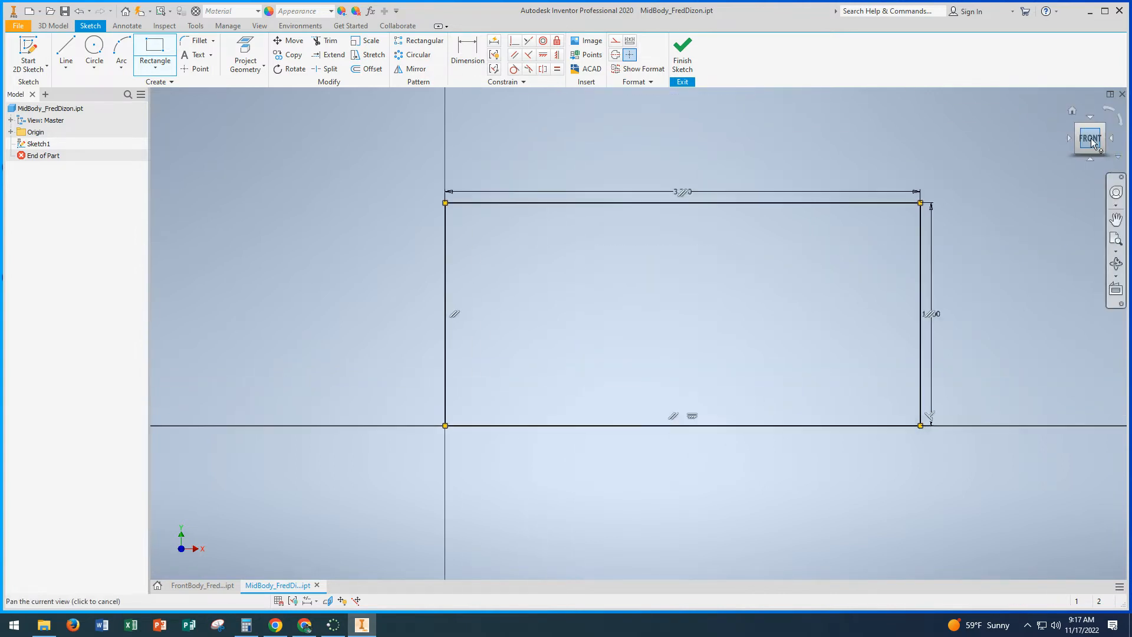
click(683, 62)
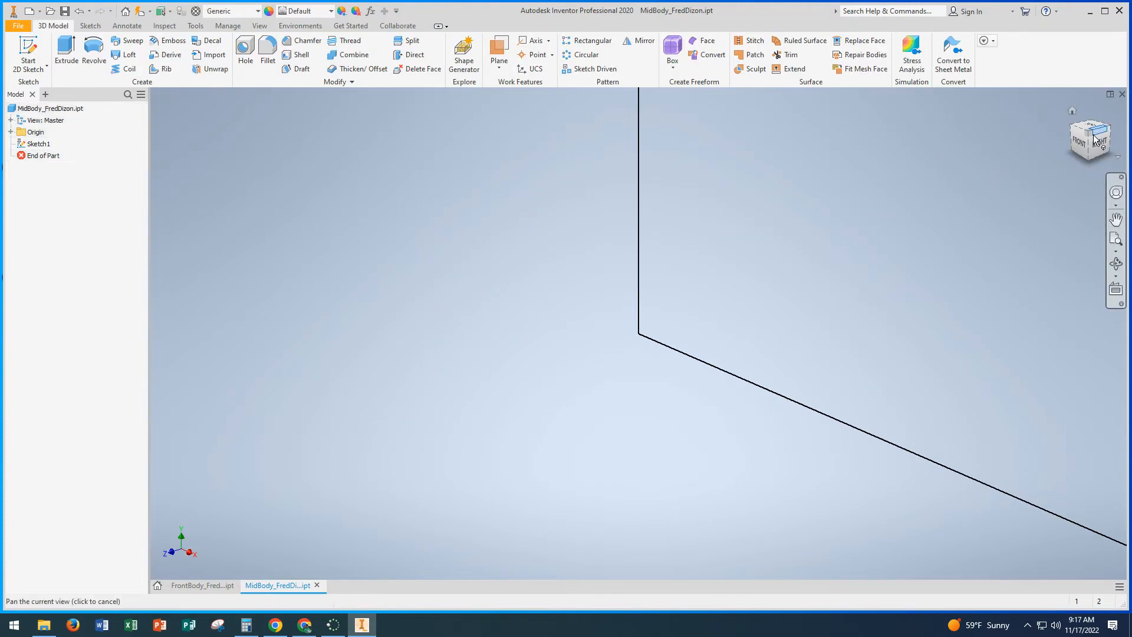
click(1074, 114)
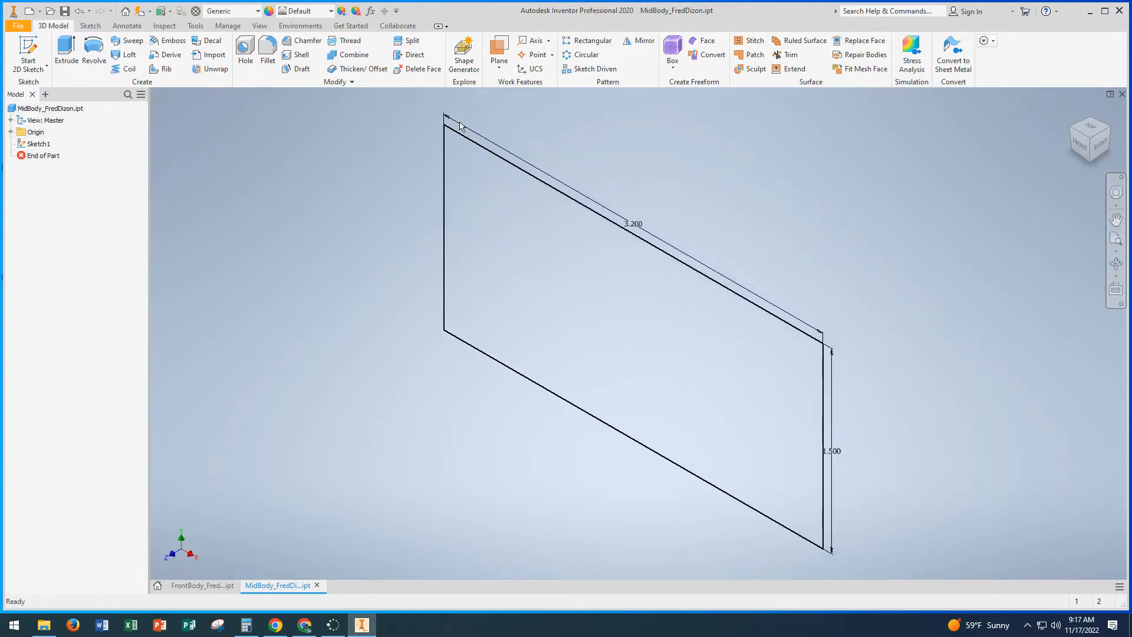
Step: Extrude the rectangle 2.5 in in the flipped direction, backward from the sketch plane, to form the mid body block
click(66, 50)
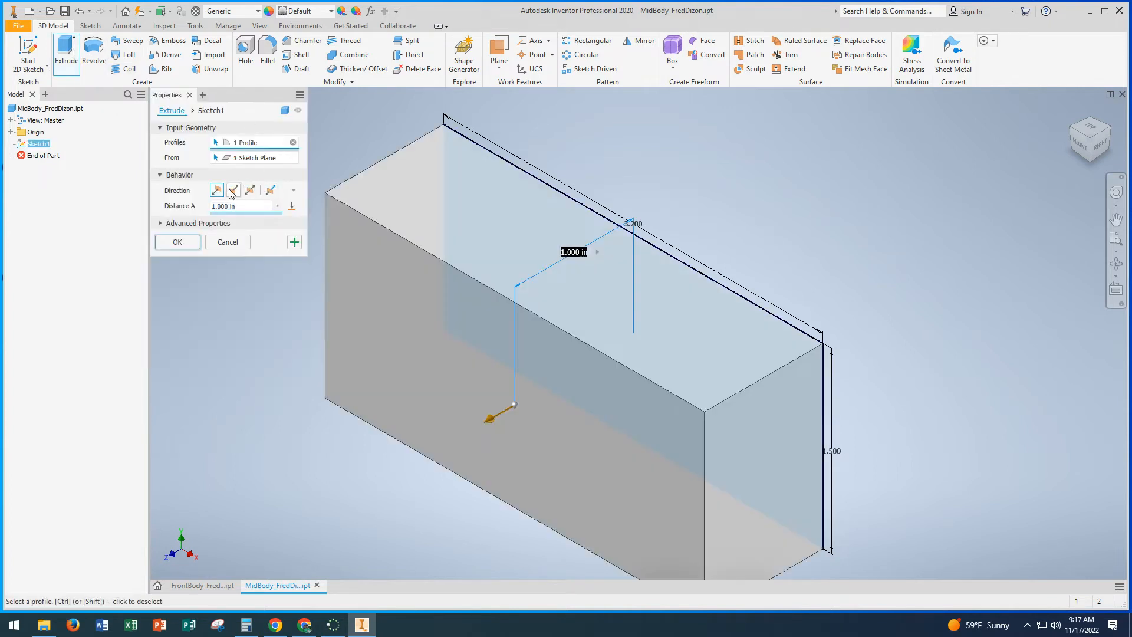
click(233, 190)
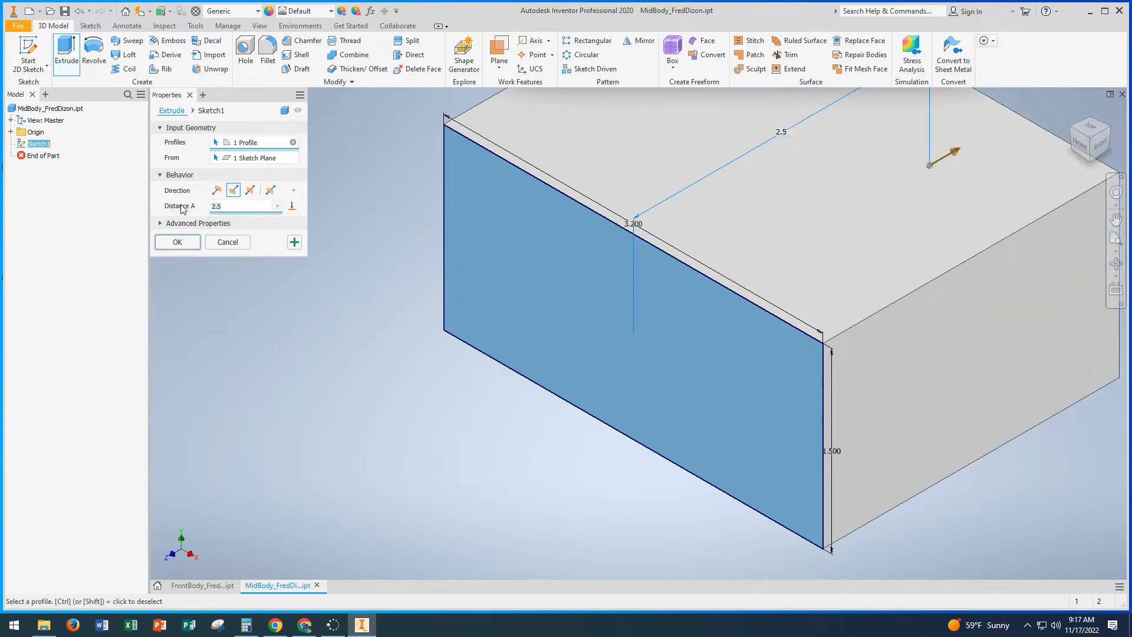
middle_drag(626, 279, 563, 360)
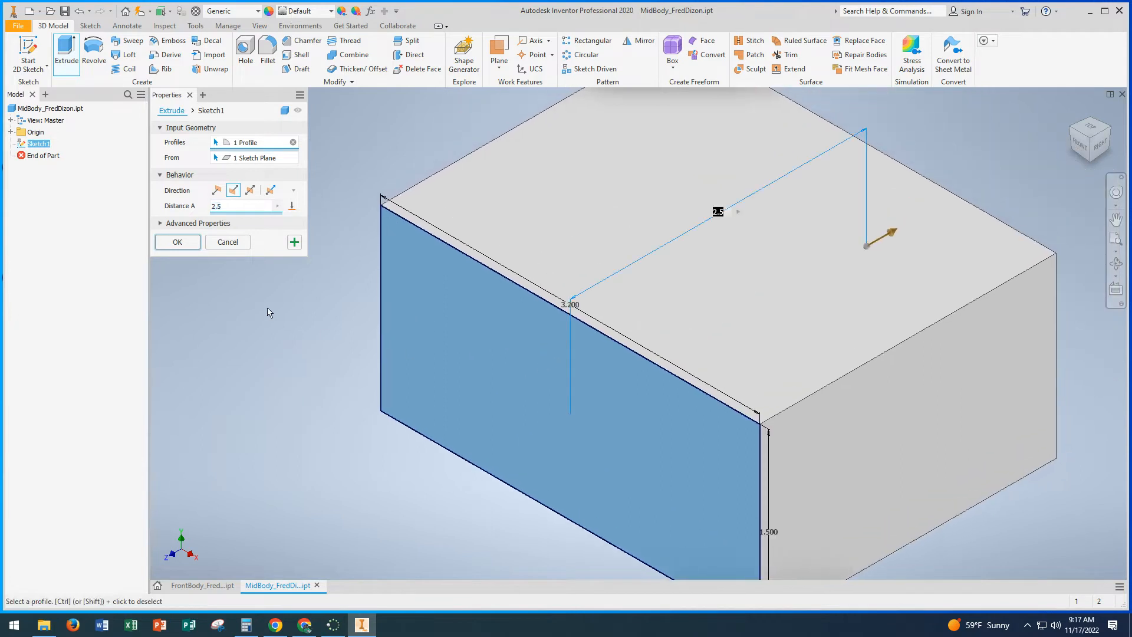
click(189, 246)
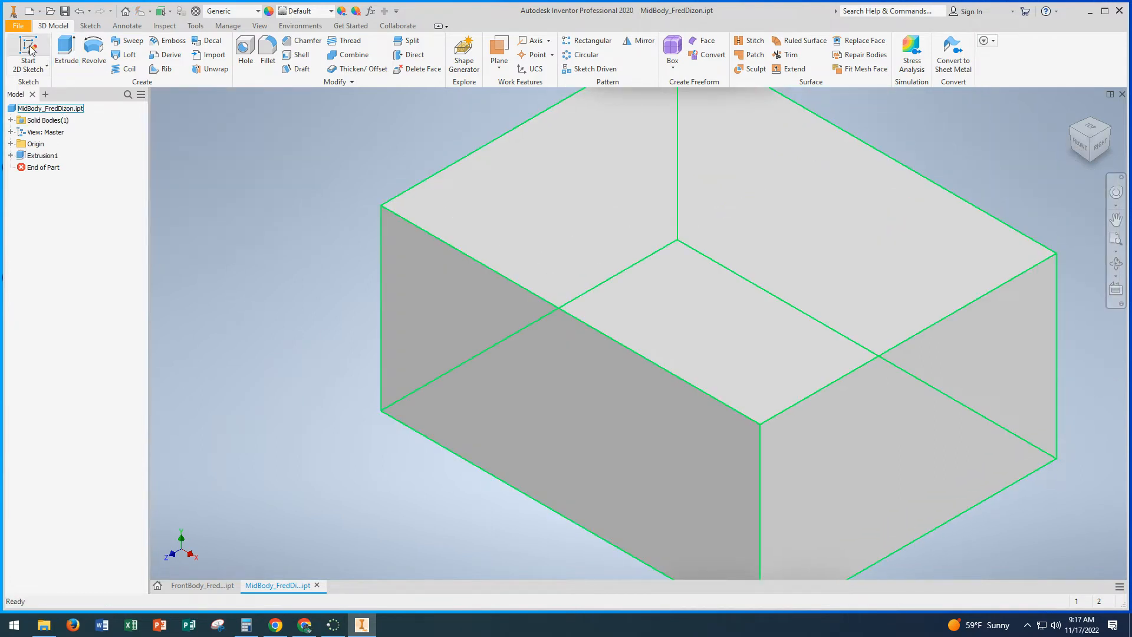
Step: Start a sketch on the block's top face and project the face's outline into it
click(29, 50)
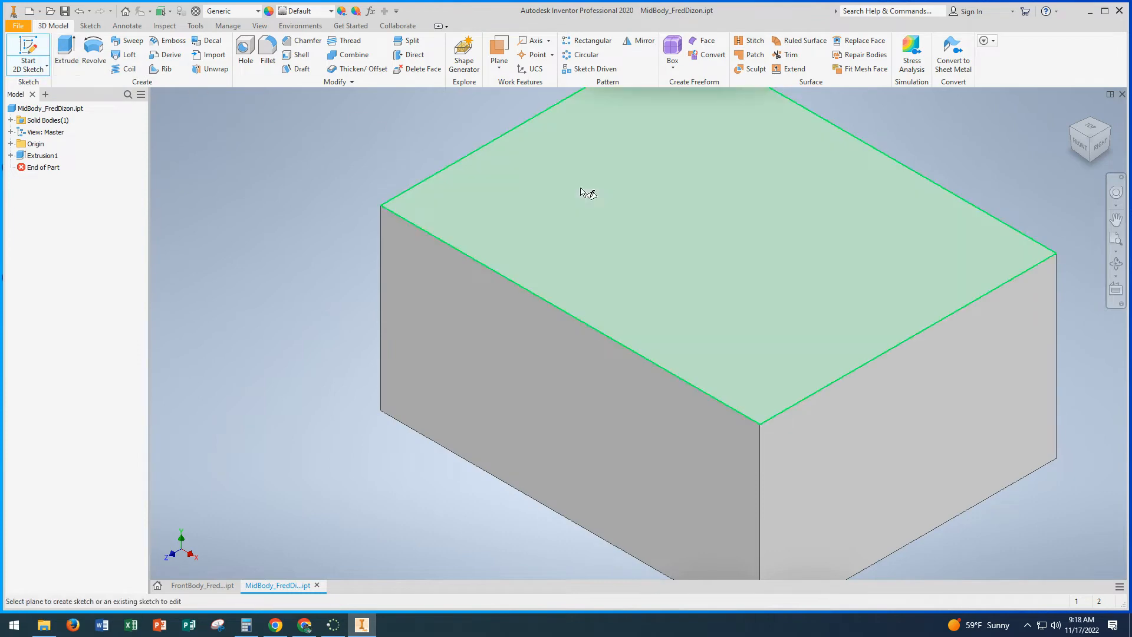
click(684, 221)
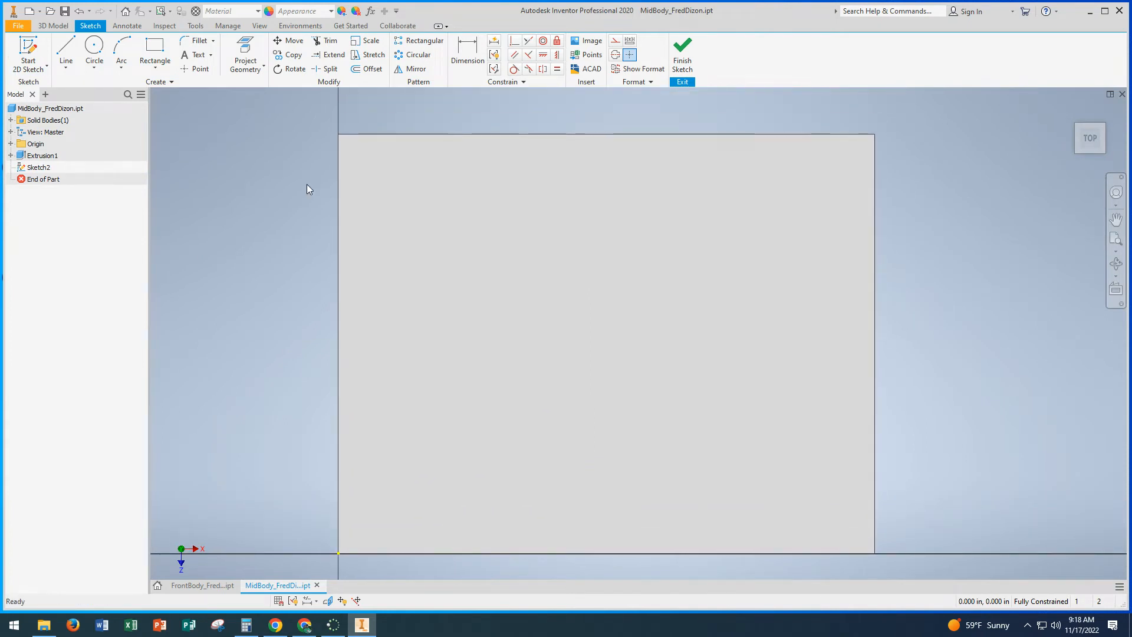
click(248, 46)
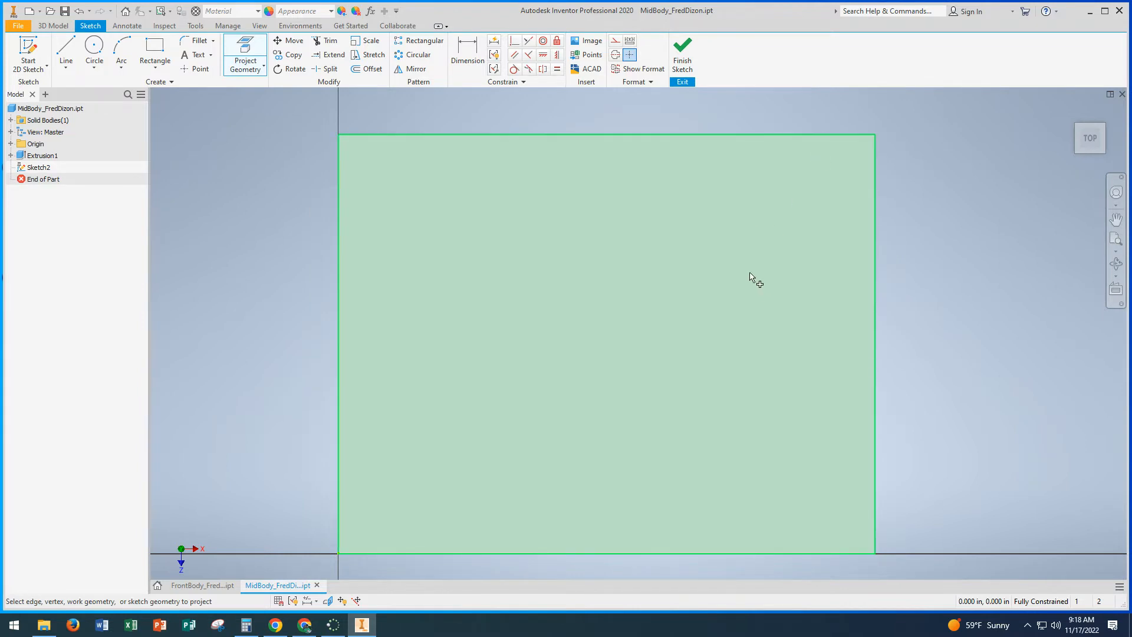
click(746, 272)
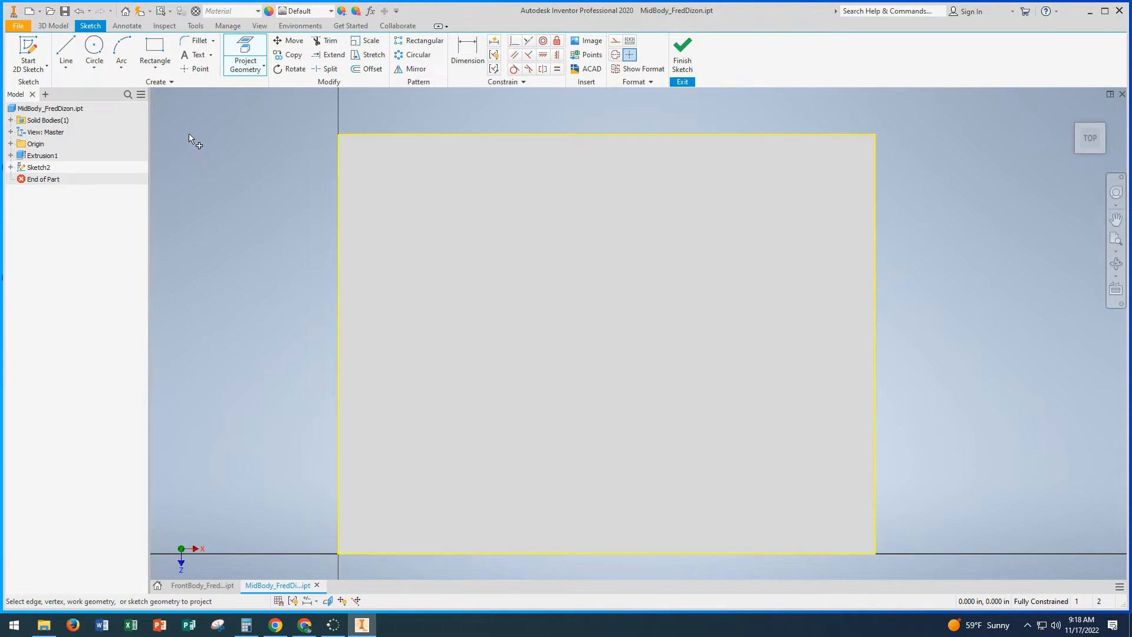
Step: Draw a two-point center rectangle 2 in wide and 1.5 in high near the middle of the top face
click(157, 68)
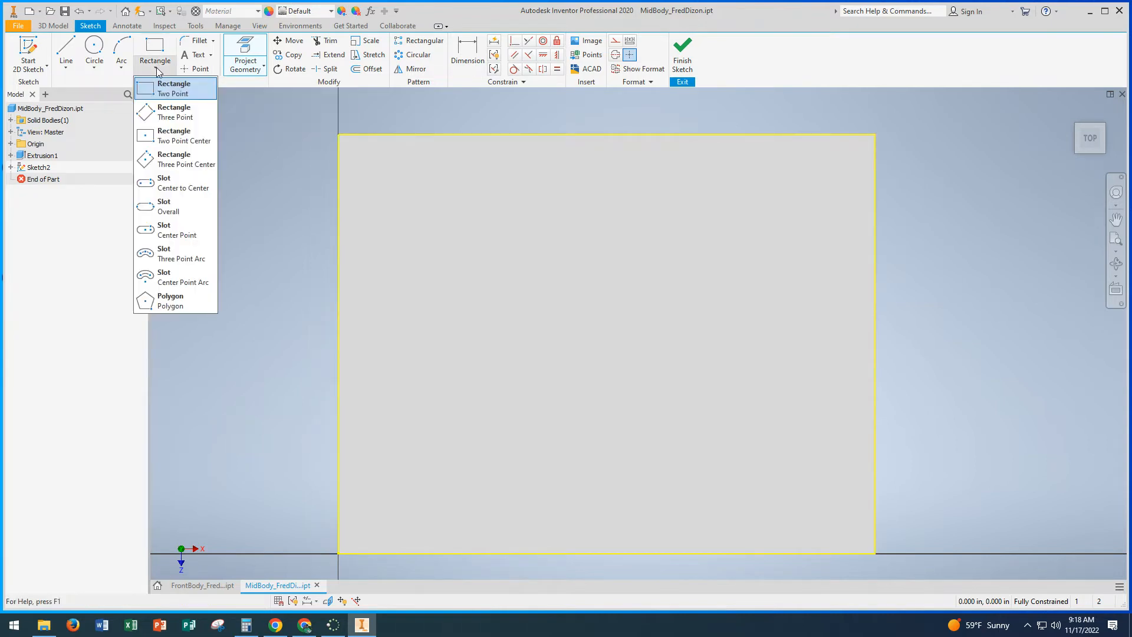
click(171, 148)
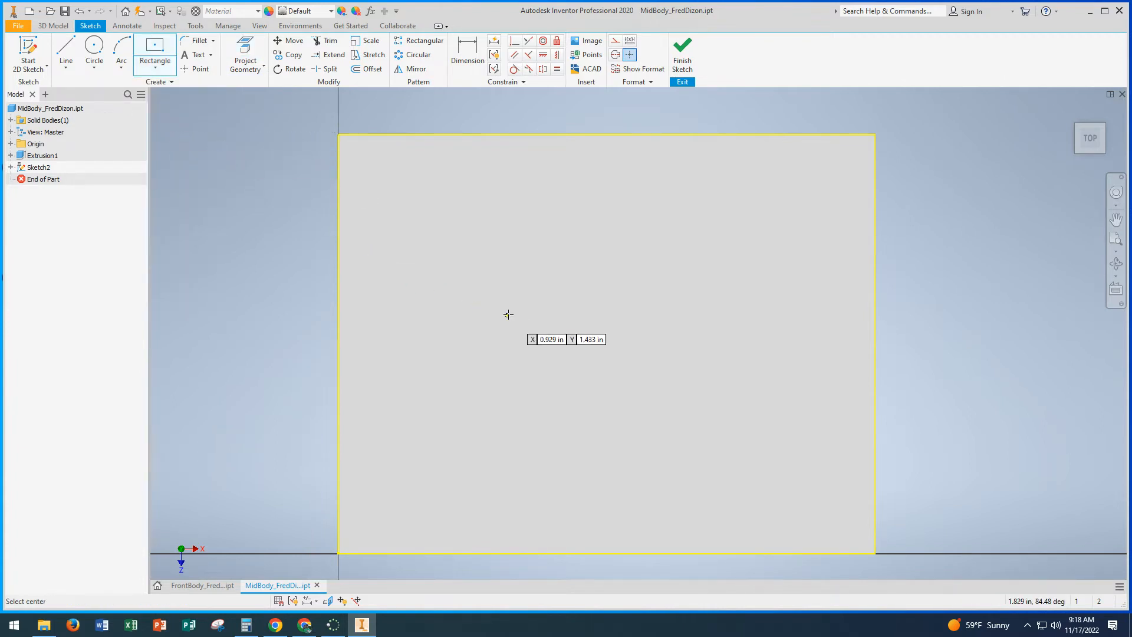
click(580, 331)
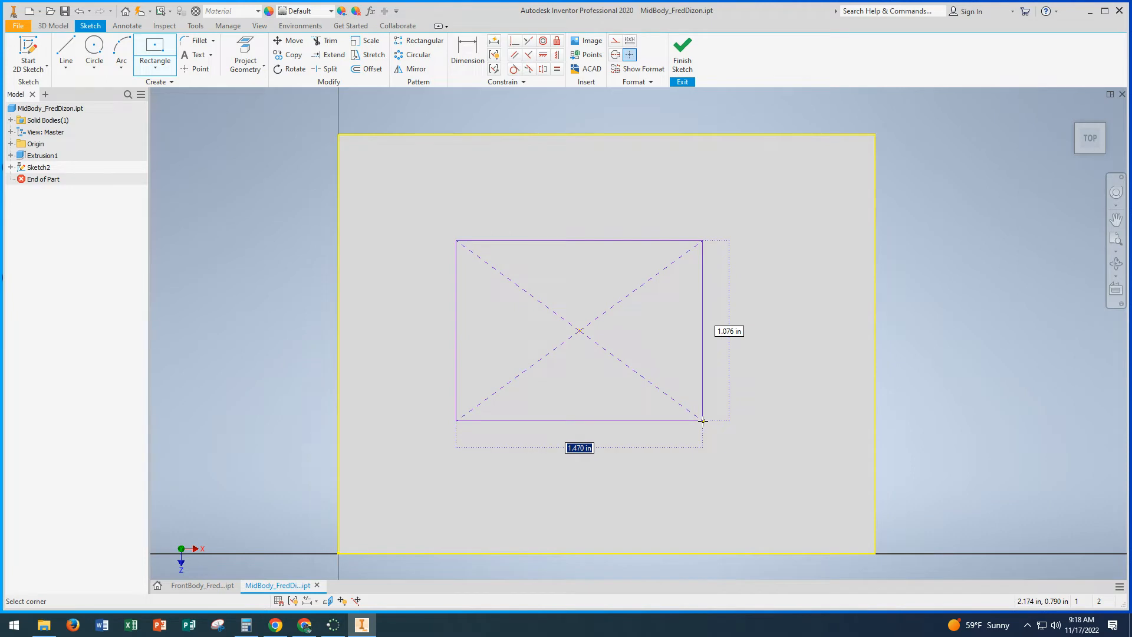
text(2)
key(Tab)
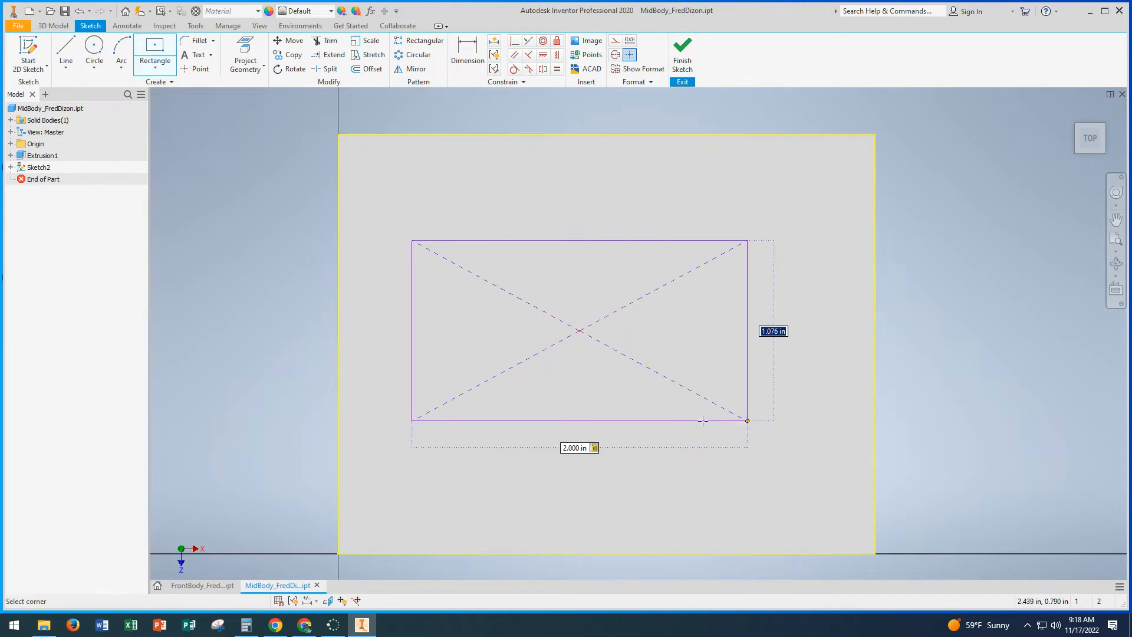
text(1.5)
key(Return)
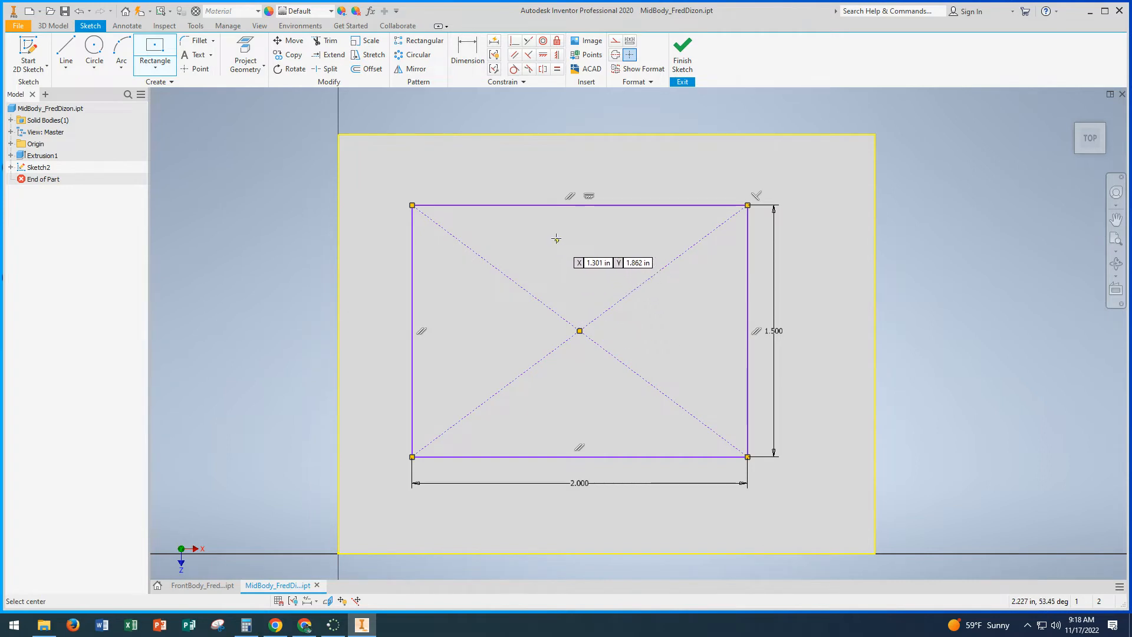
Step: Dimension the inner rectangle's rear edge 0.5 in from the rear edge of the block's top face
click(472, 55)
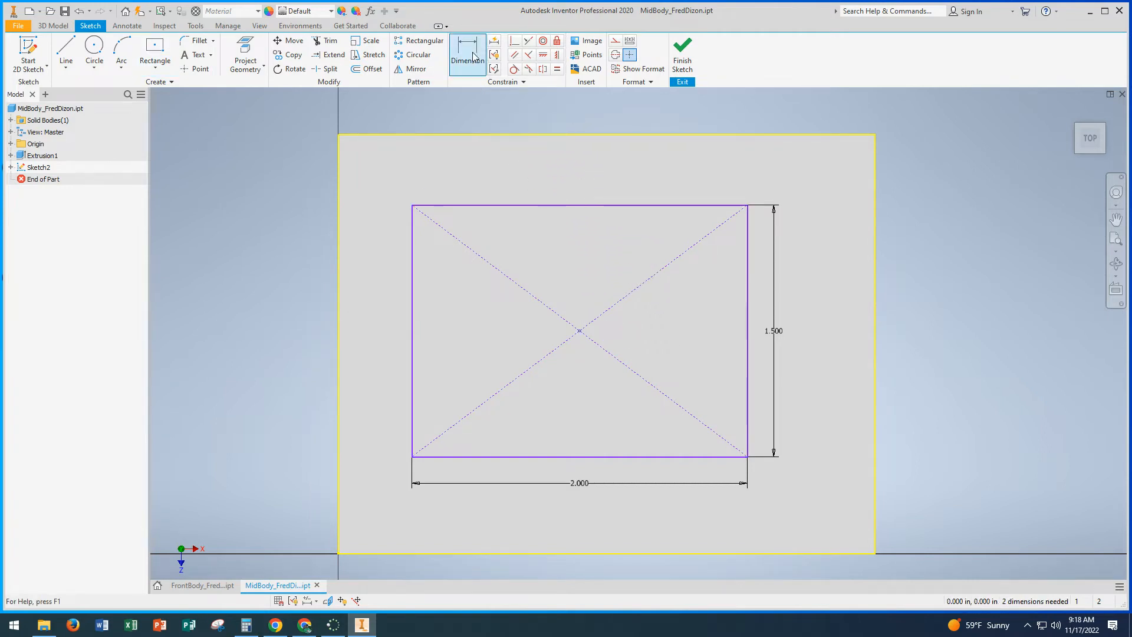
click(513, 206)
click(508, 135)
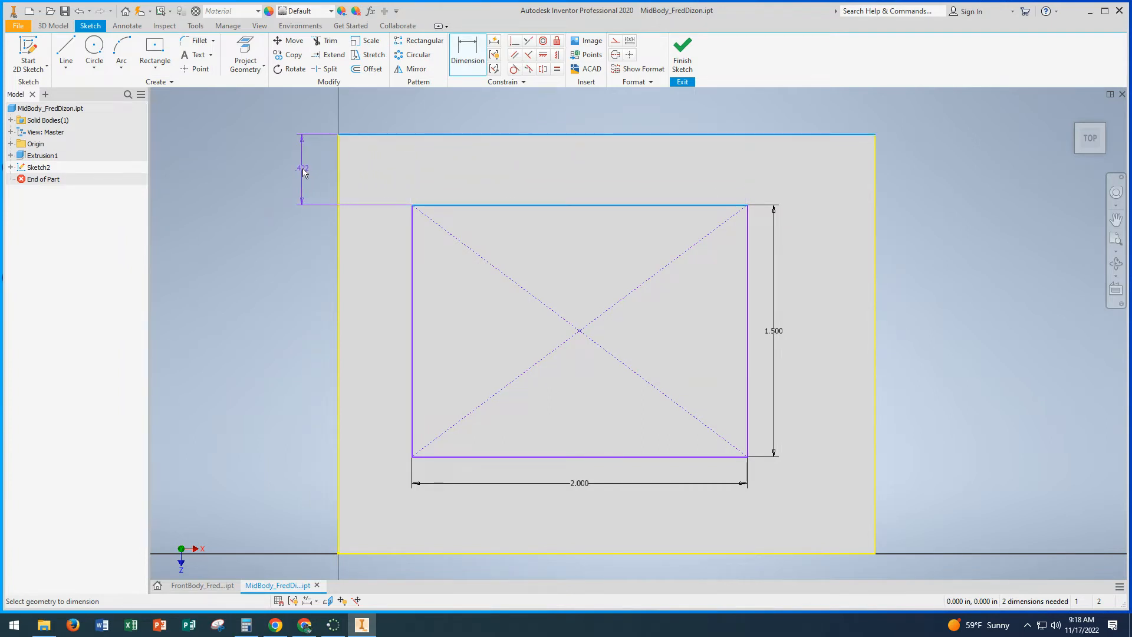
click(304, 171)
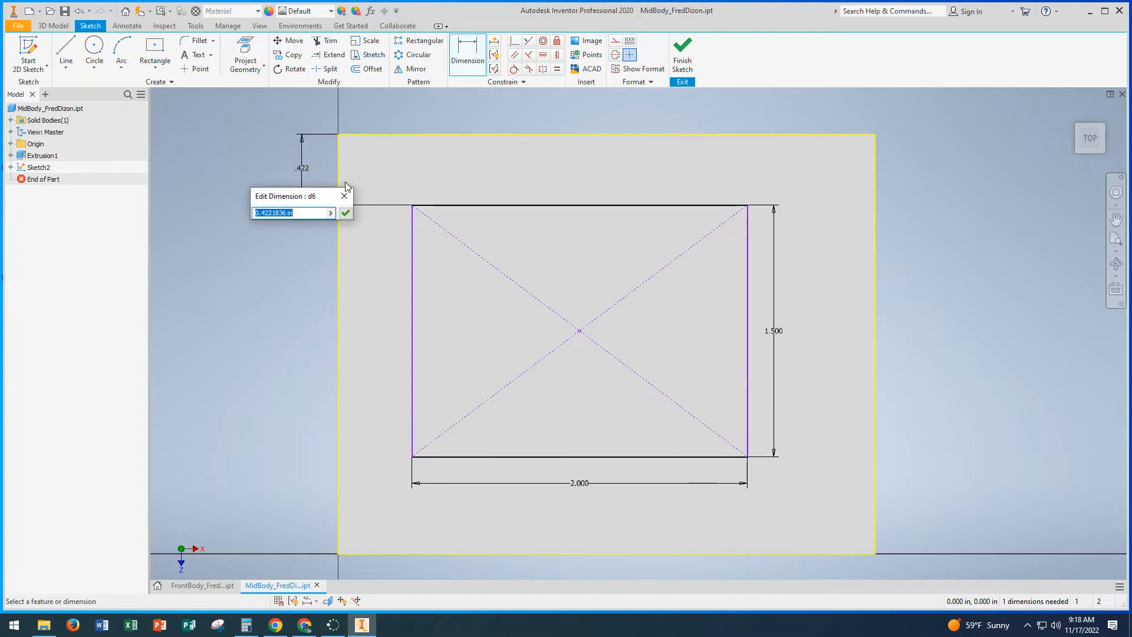
text(.5)
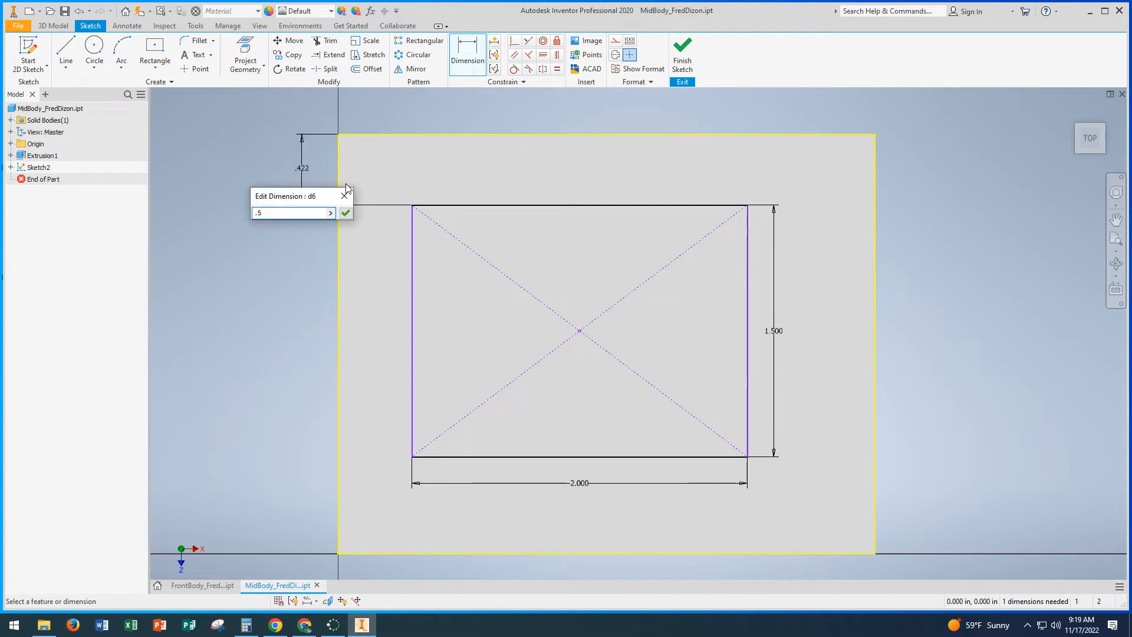
key(Return)
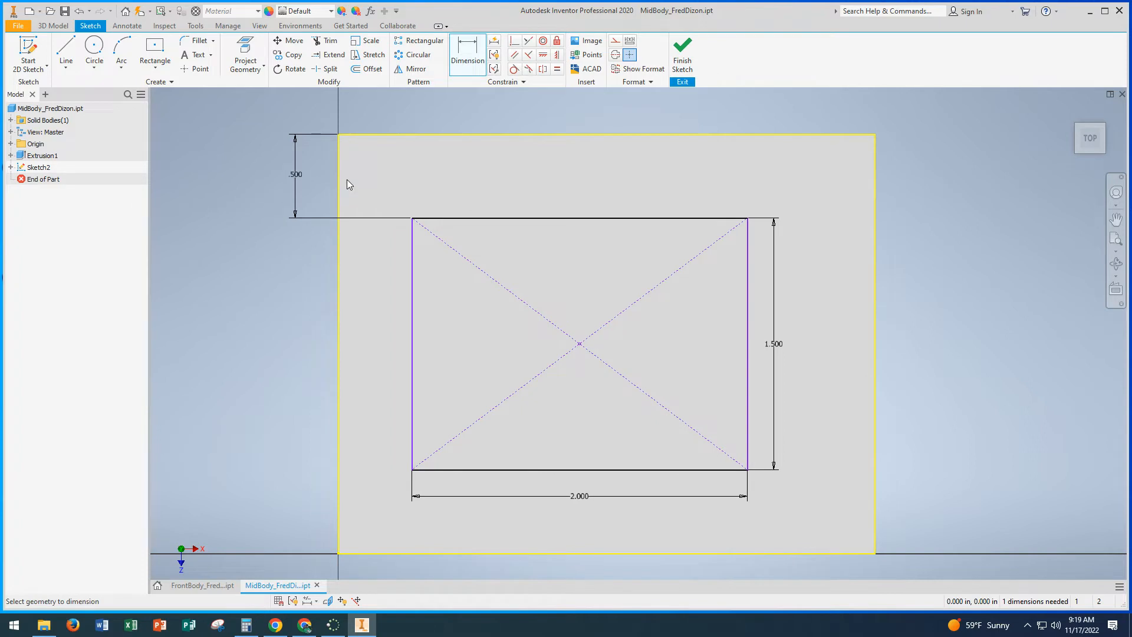
Step: Dimension the inner rectangle's left side 0.6 in from the top face's left edge, and finish the sketch
click(339, 309)
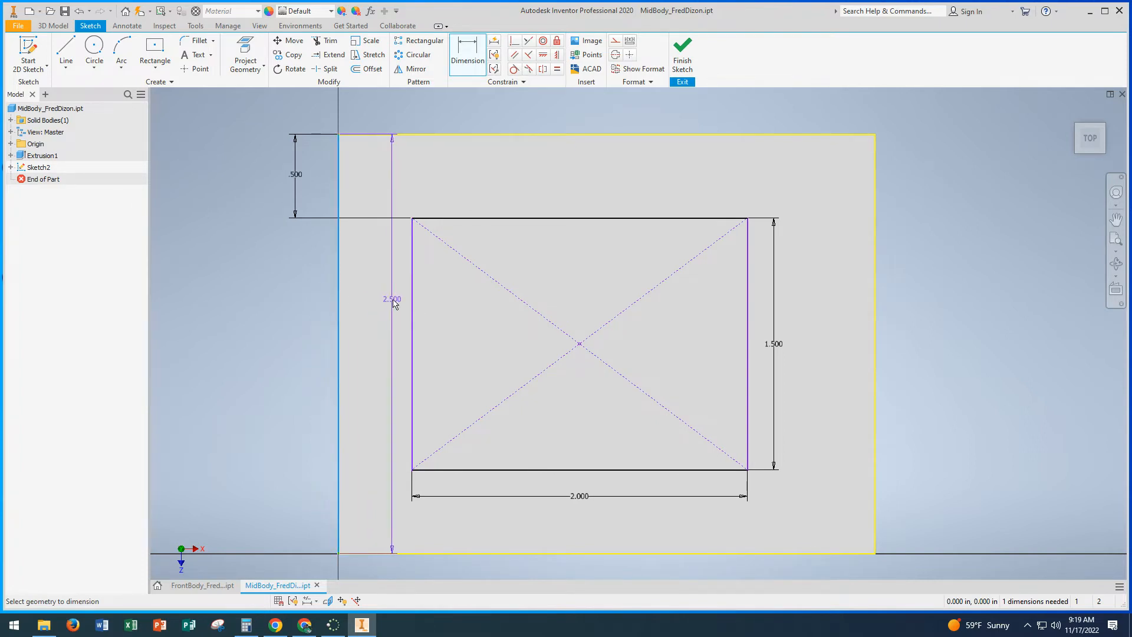
click(413, 308)
middle_drag(436, 288, 436, 369)
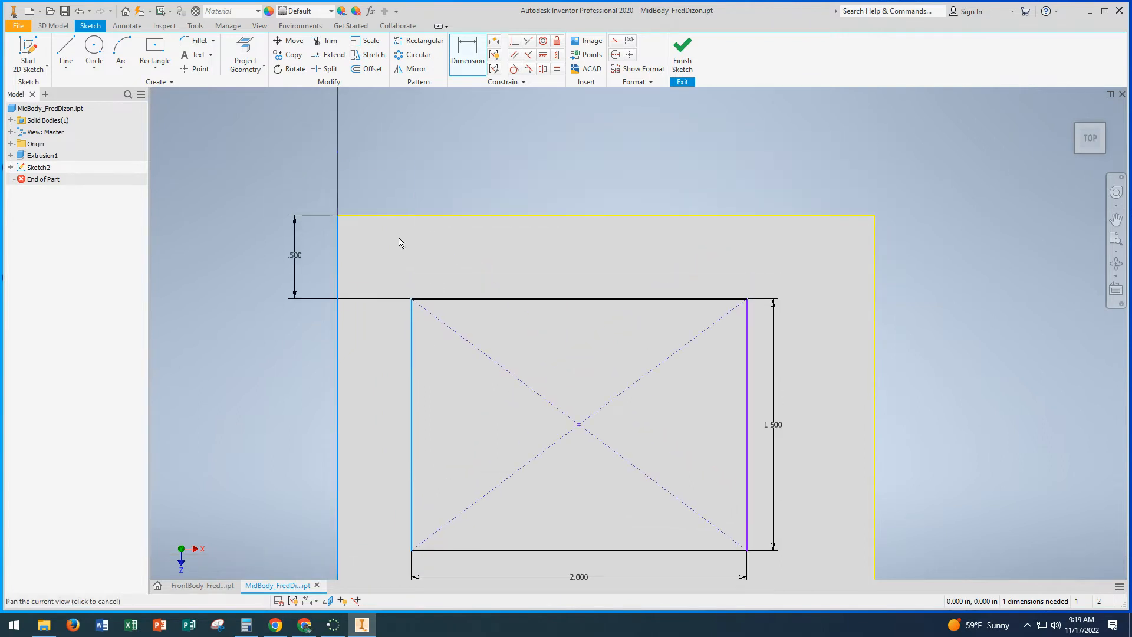
click(364, 168)
text(.6)
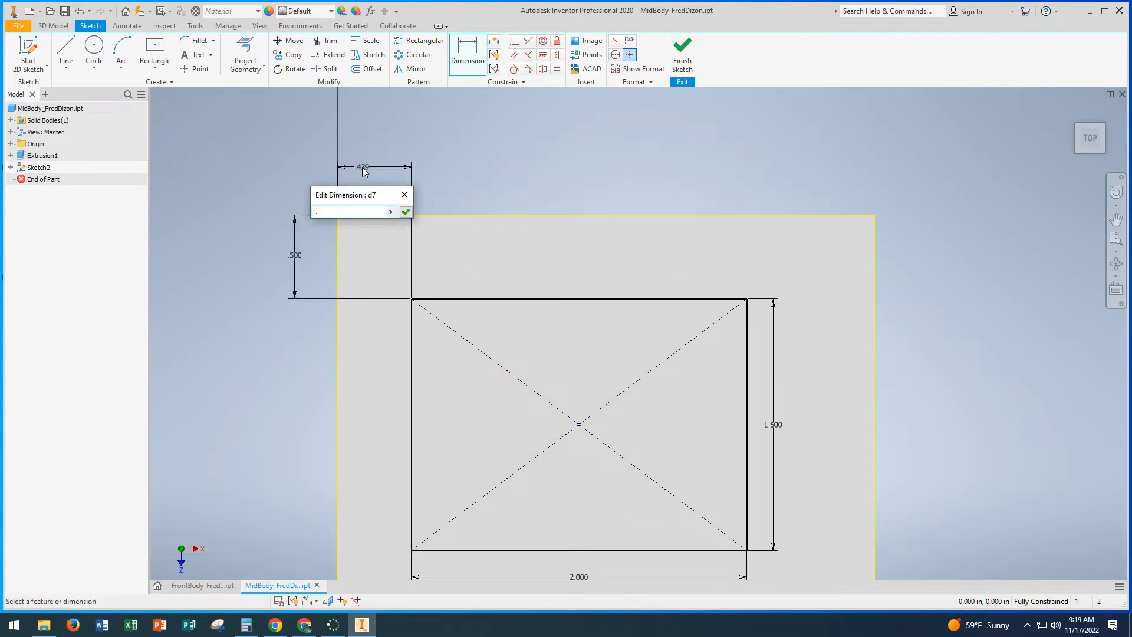
key(Return)
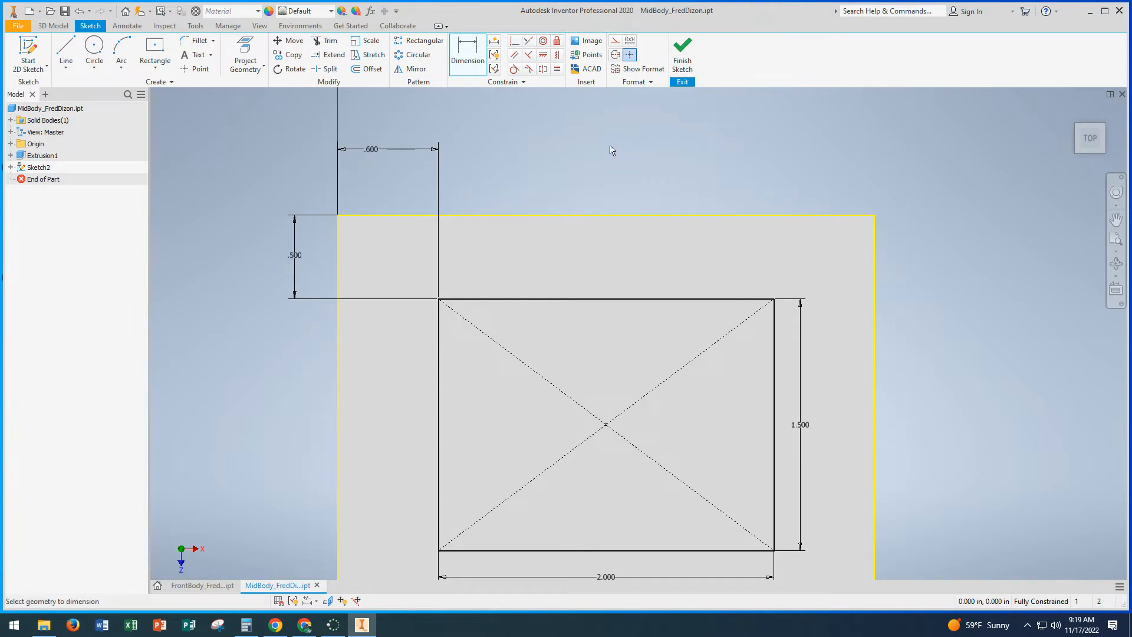
click(682, 55)
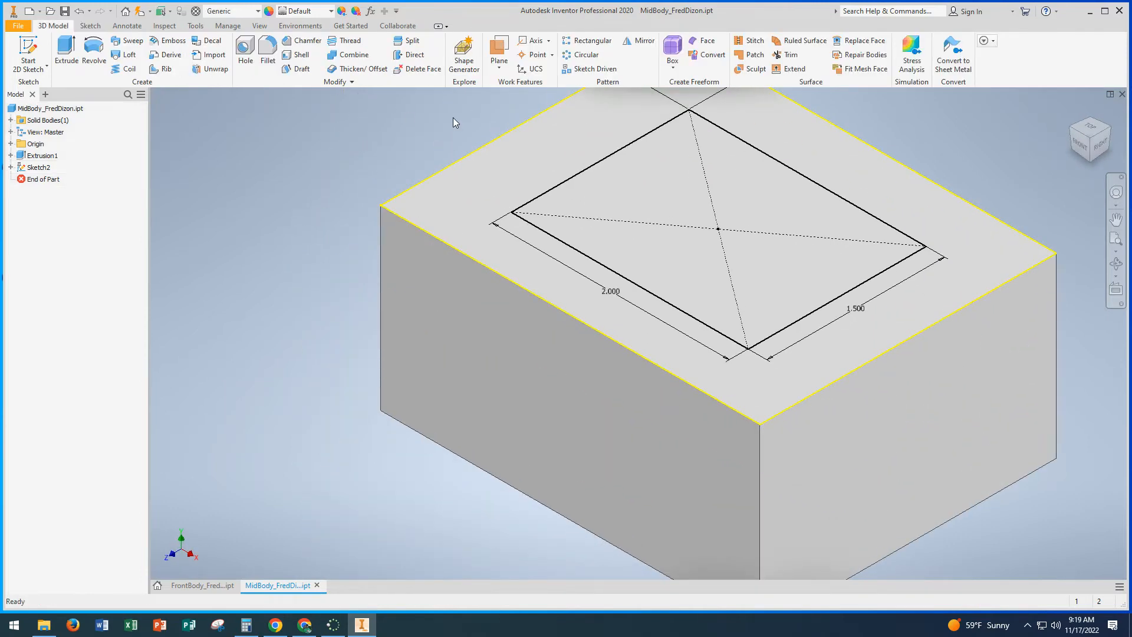
Step: Cut the inner rectangle 0.9 in down into the block with Extrude to make a pocket
click(66, 53)
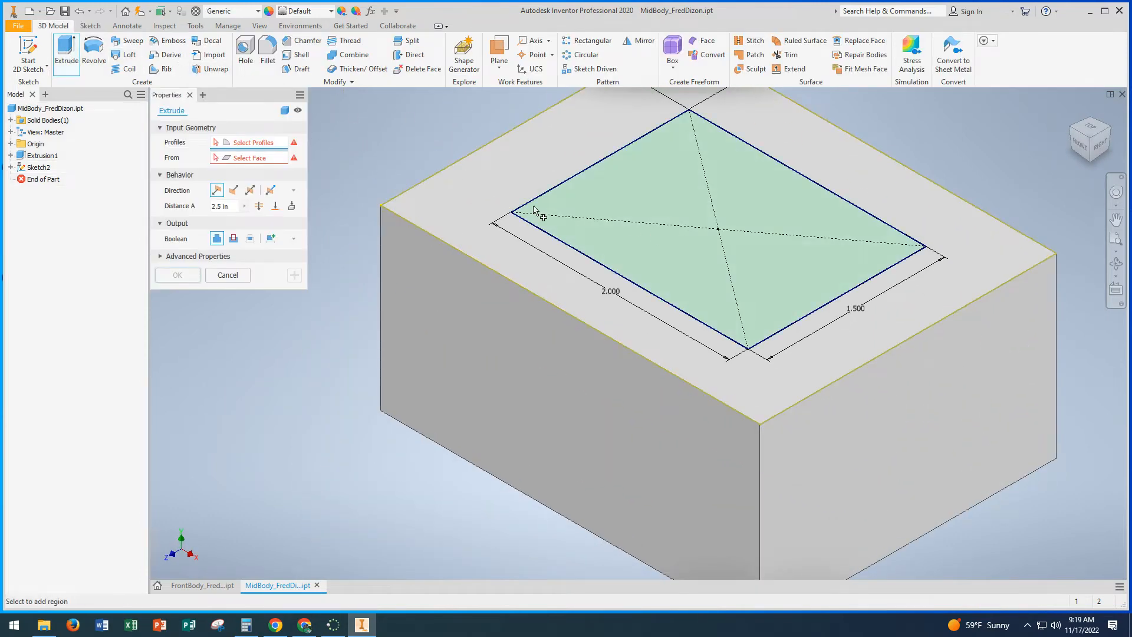
click(707, 259)
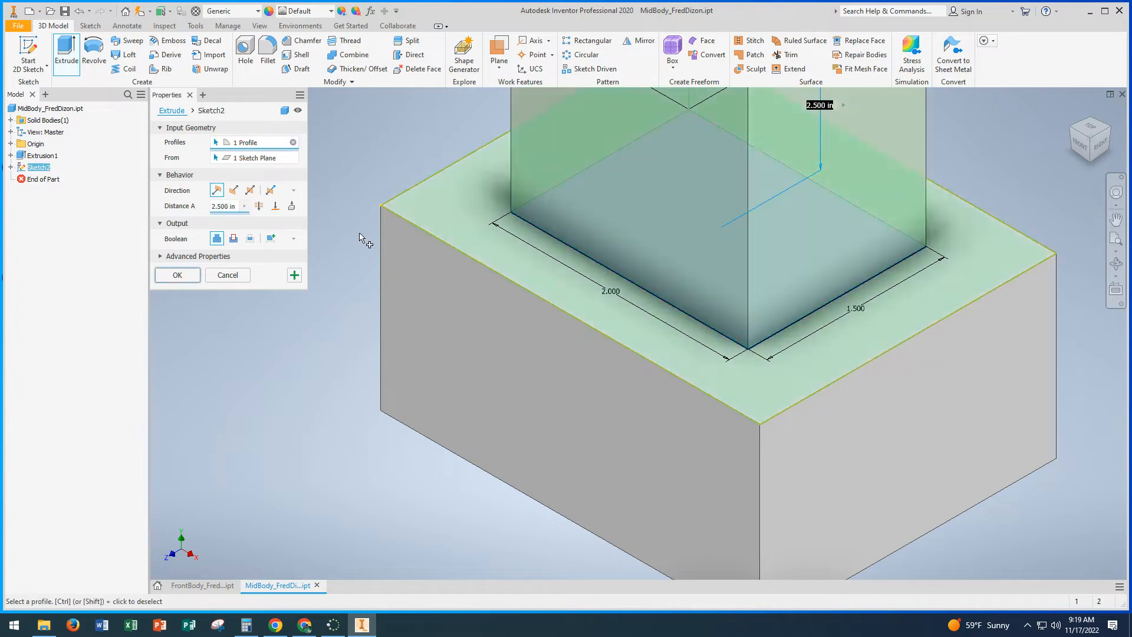
click(234, 239)
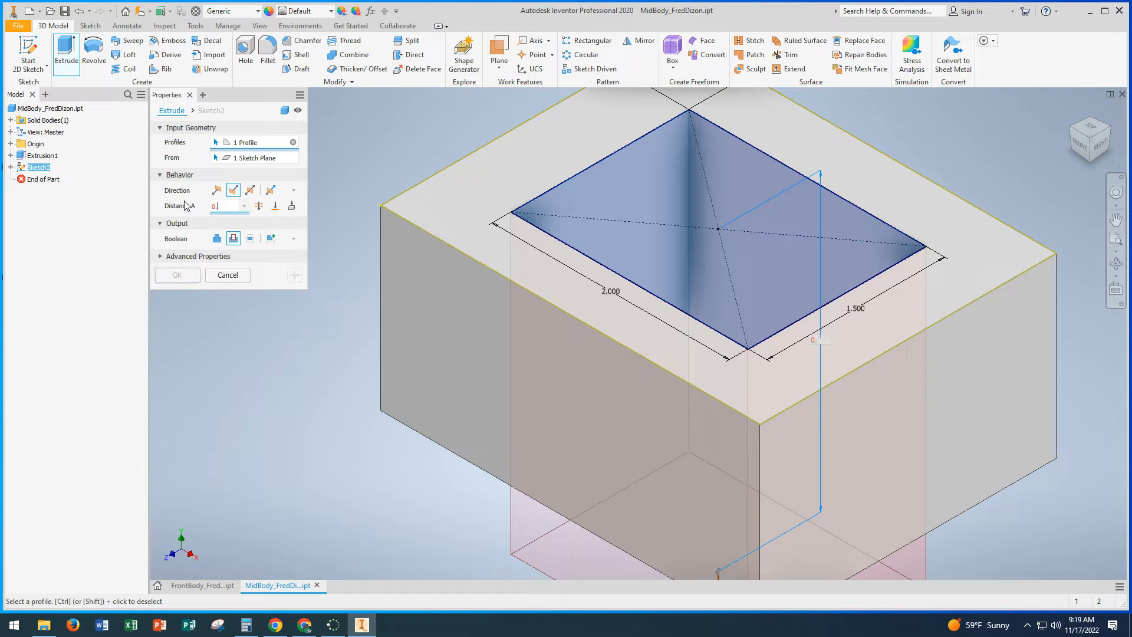
text(0.9)
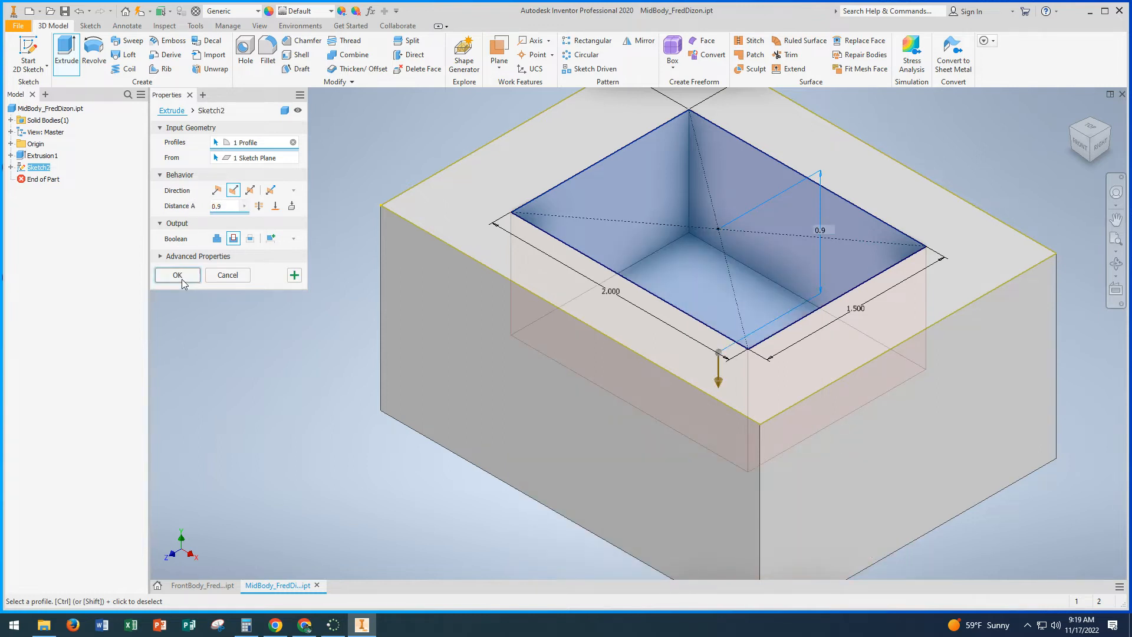
click(182, 280)
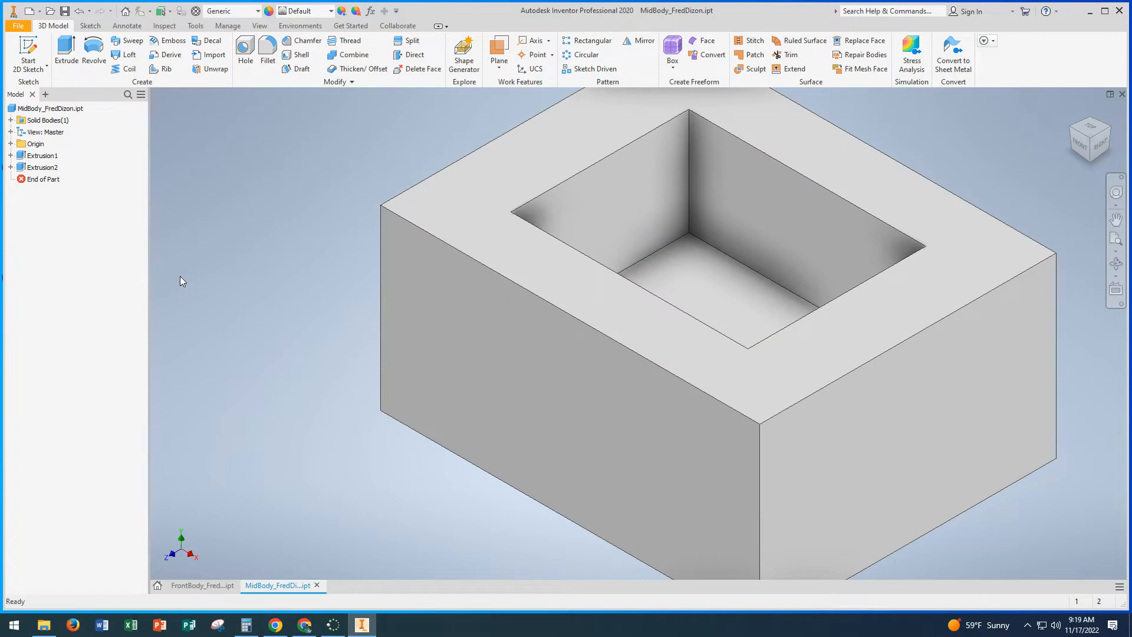
Step: Save the finished mid body part
click(71, 109)
click(19, 26)
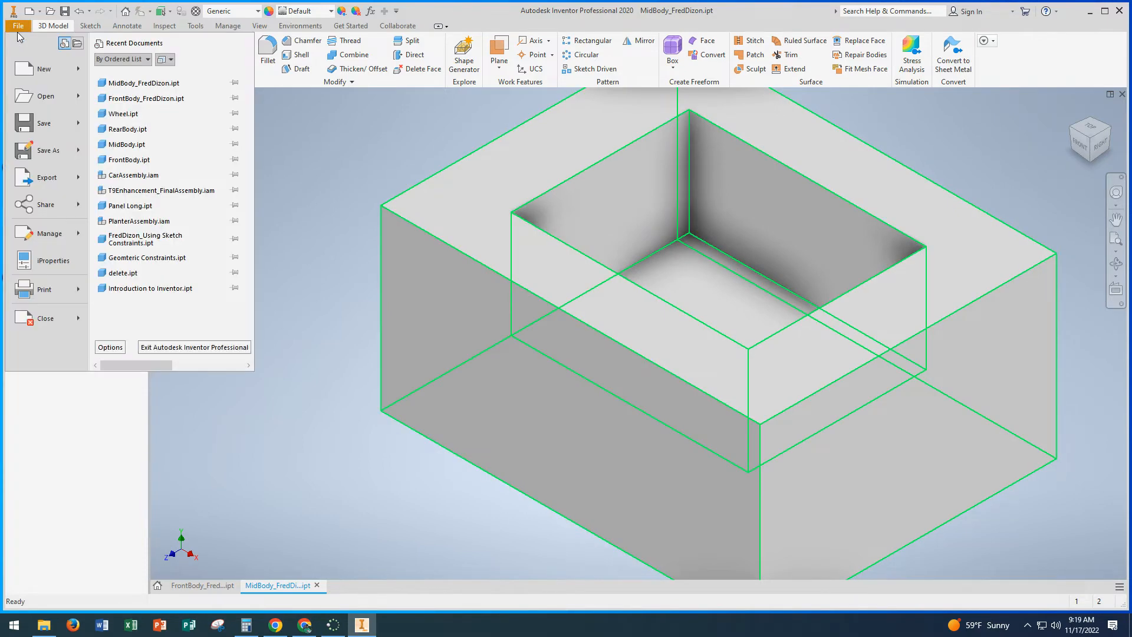
click(47, 130)
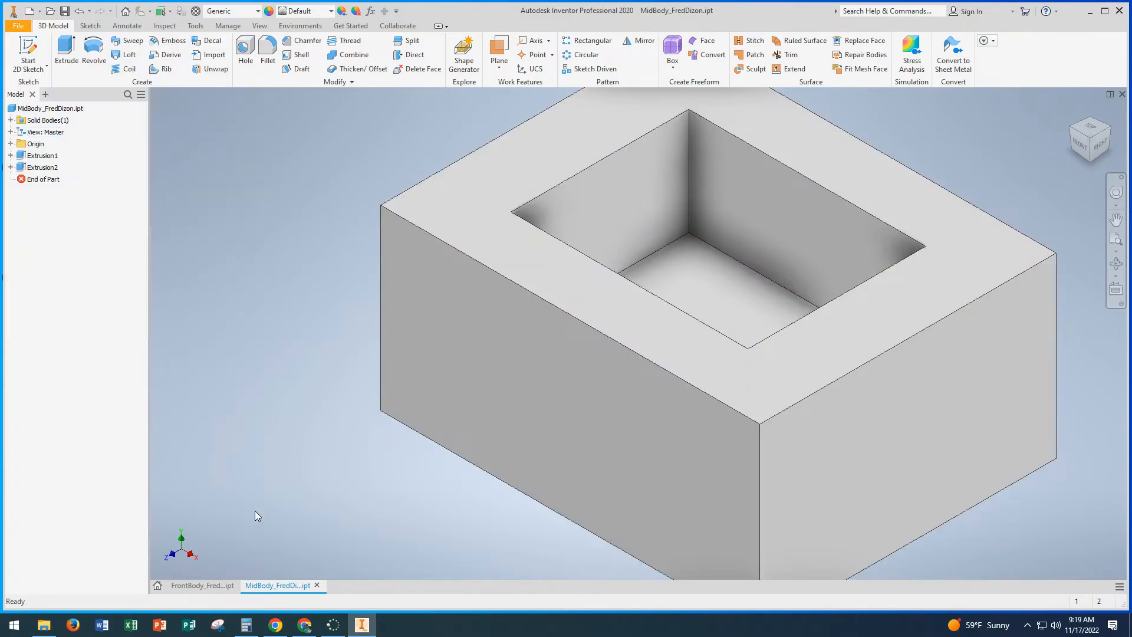
Step: Create a new part and save it in the Car Assembly folder as RearBody_ followed by the author's name
click(158, 586)
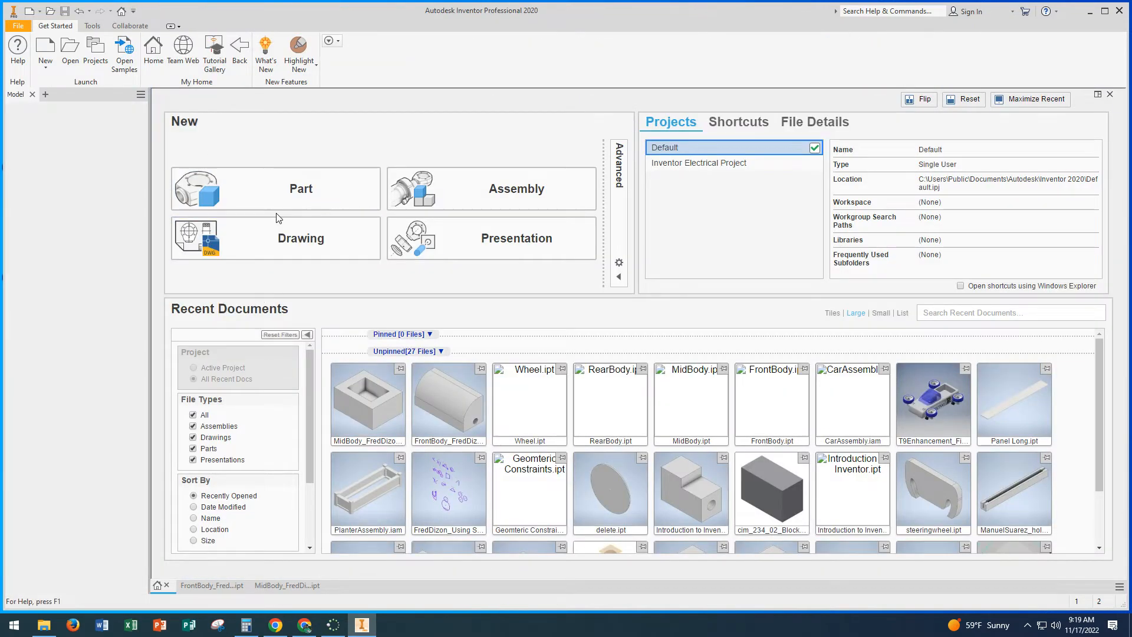
click(283, 186)
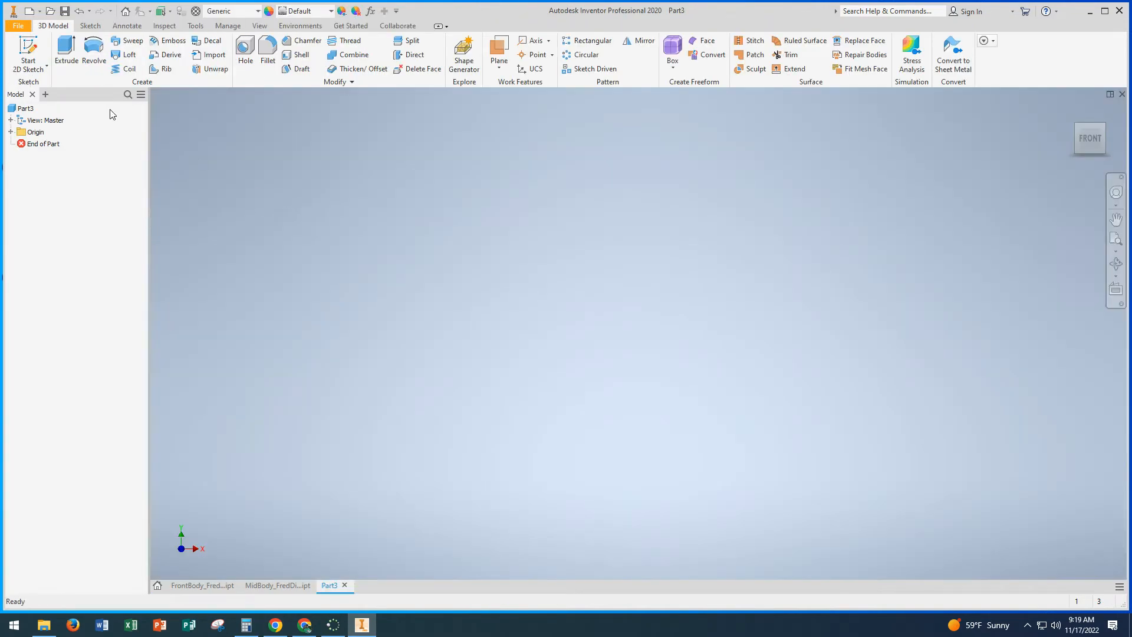
click(18, 26)
click(50, 158)
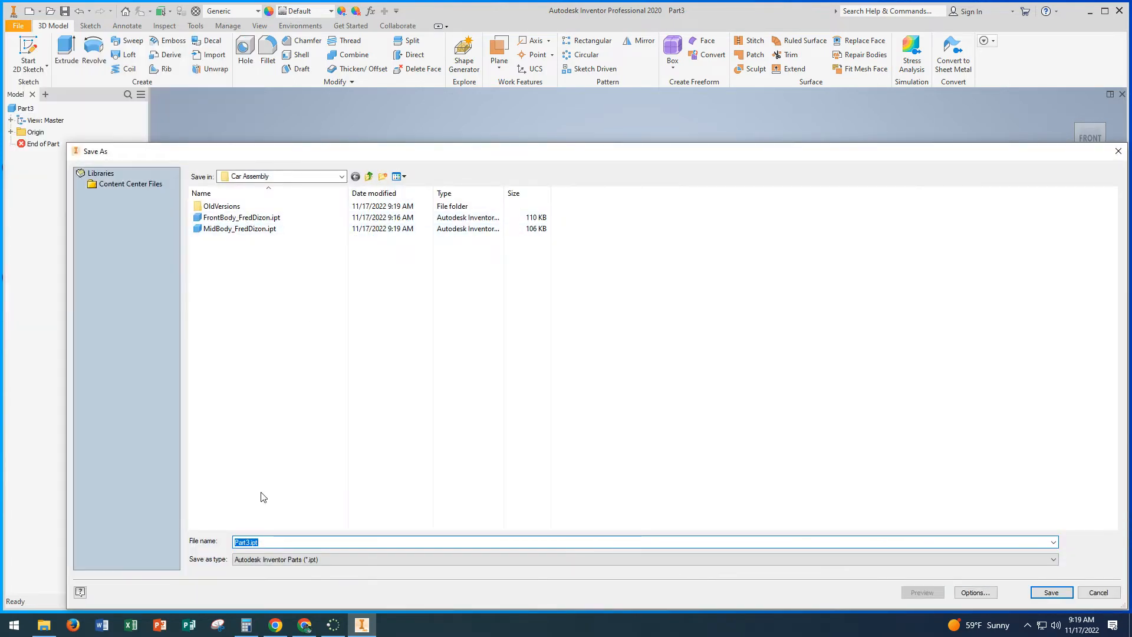
text(RearB)
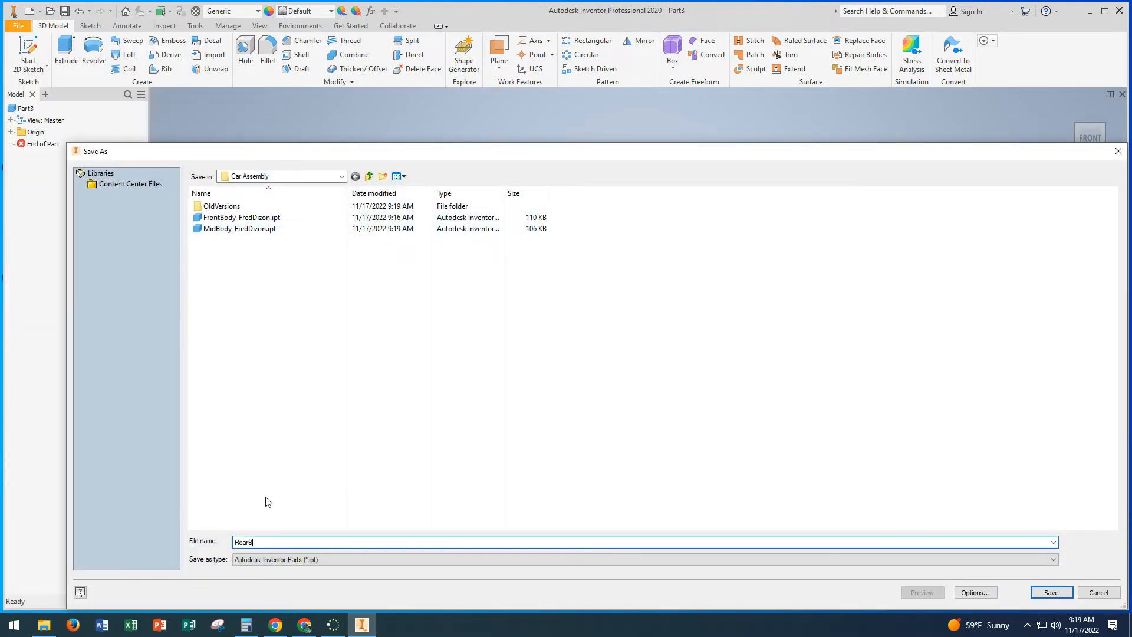
text(ody_FredDizon)
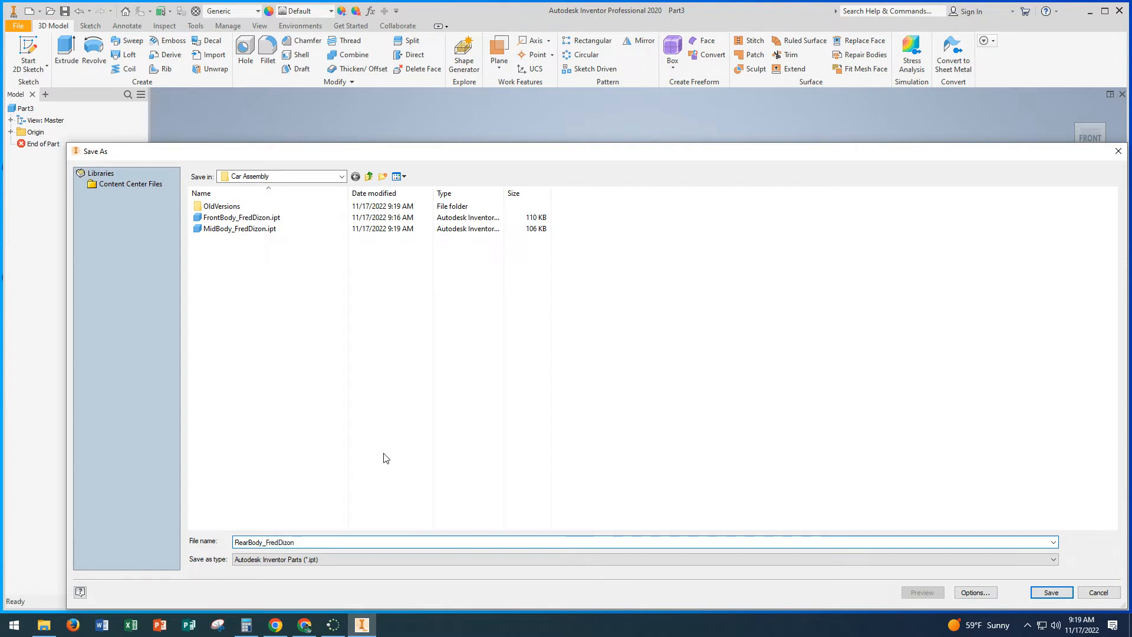
click(1052, 592)
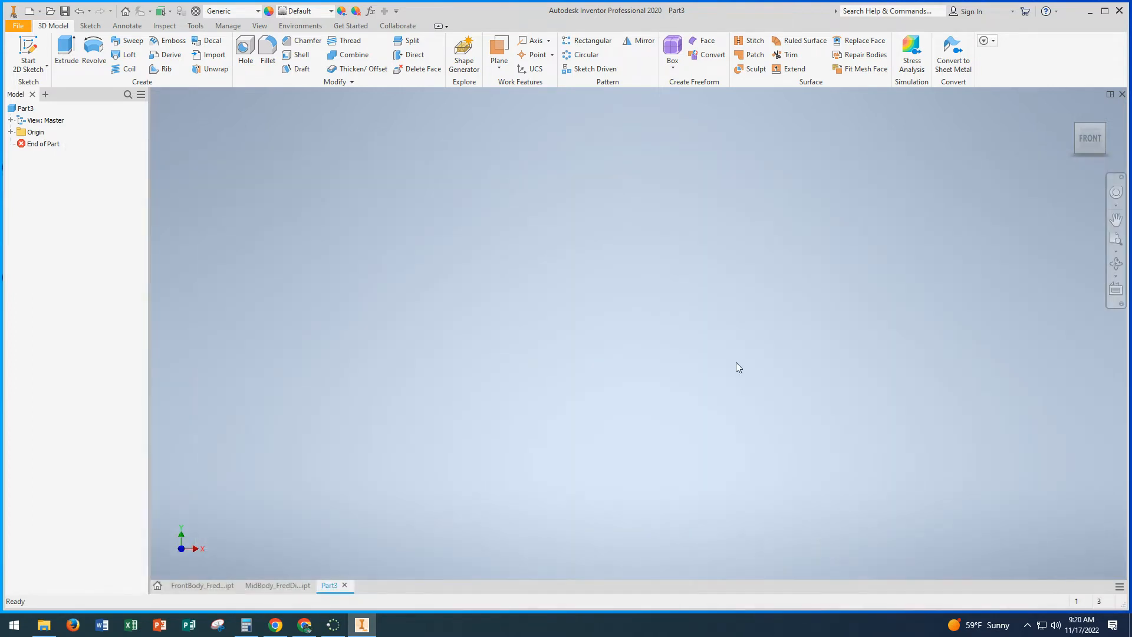
Step: Sketch a center rectangle 3.2 in wide and 1.5 in high at the origin on the XY plane, and finish the sketch
click(28, 47)
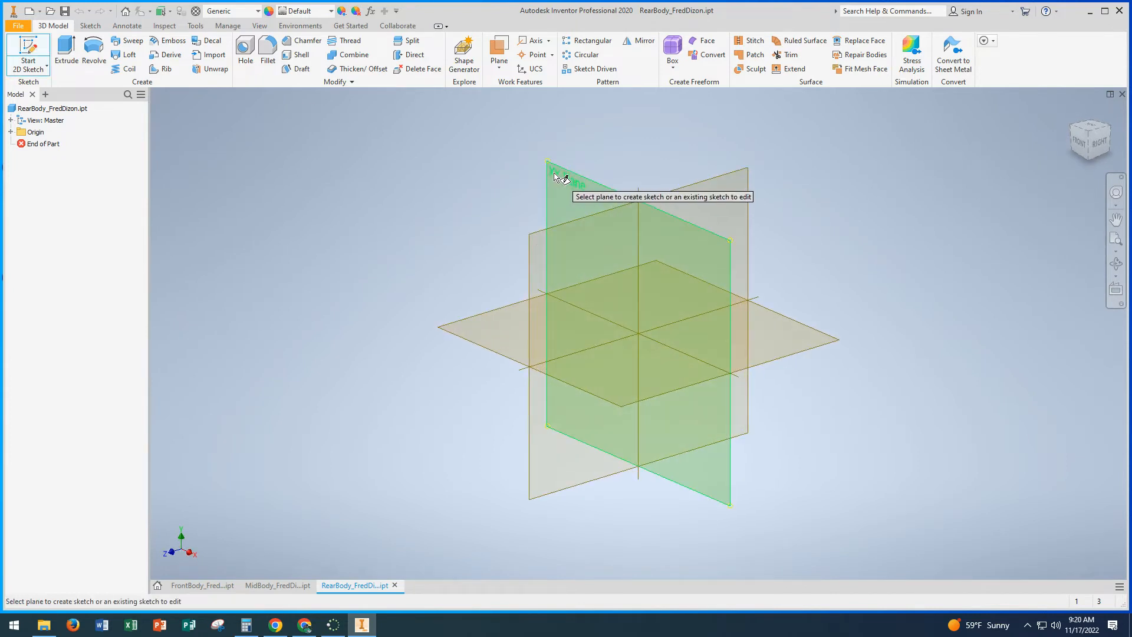
click(558, 177)
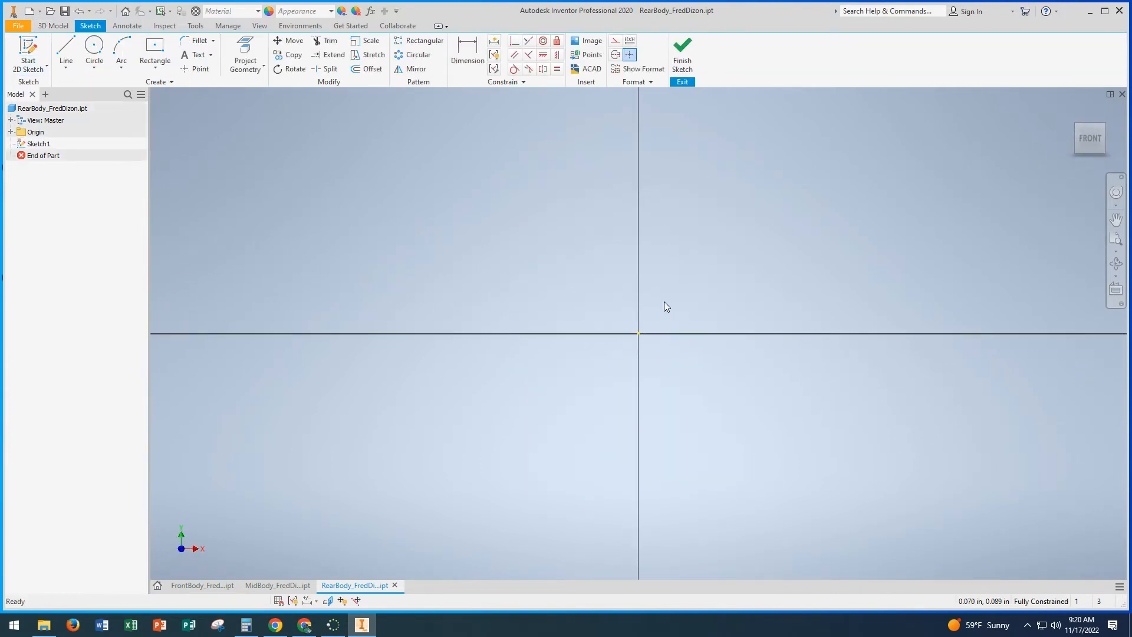
click(160, 50)
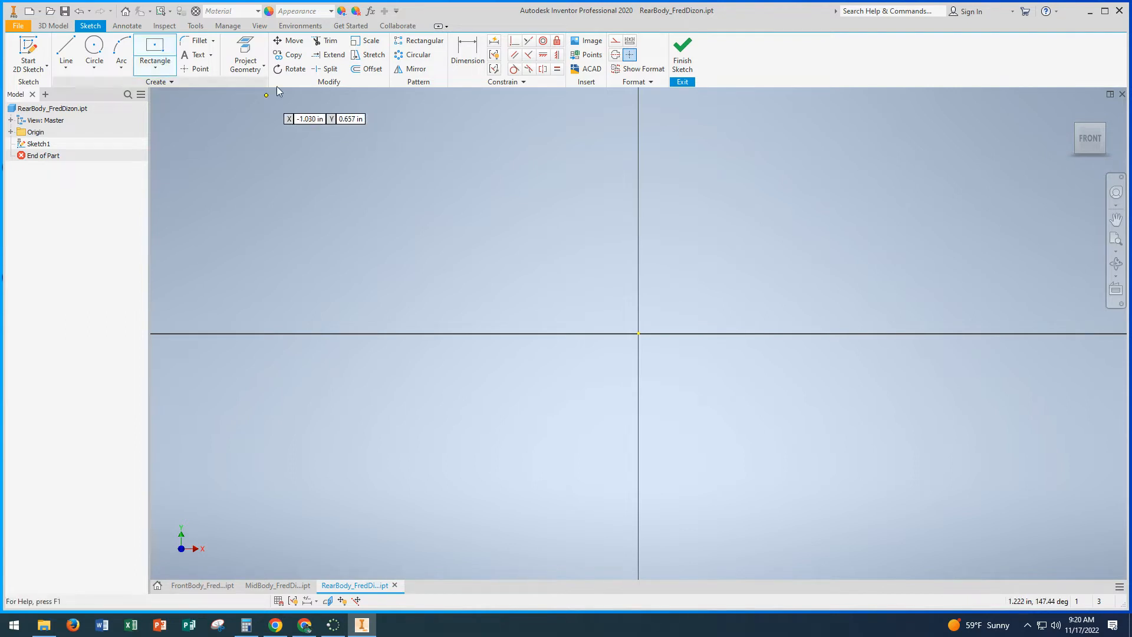
click(638, 334)
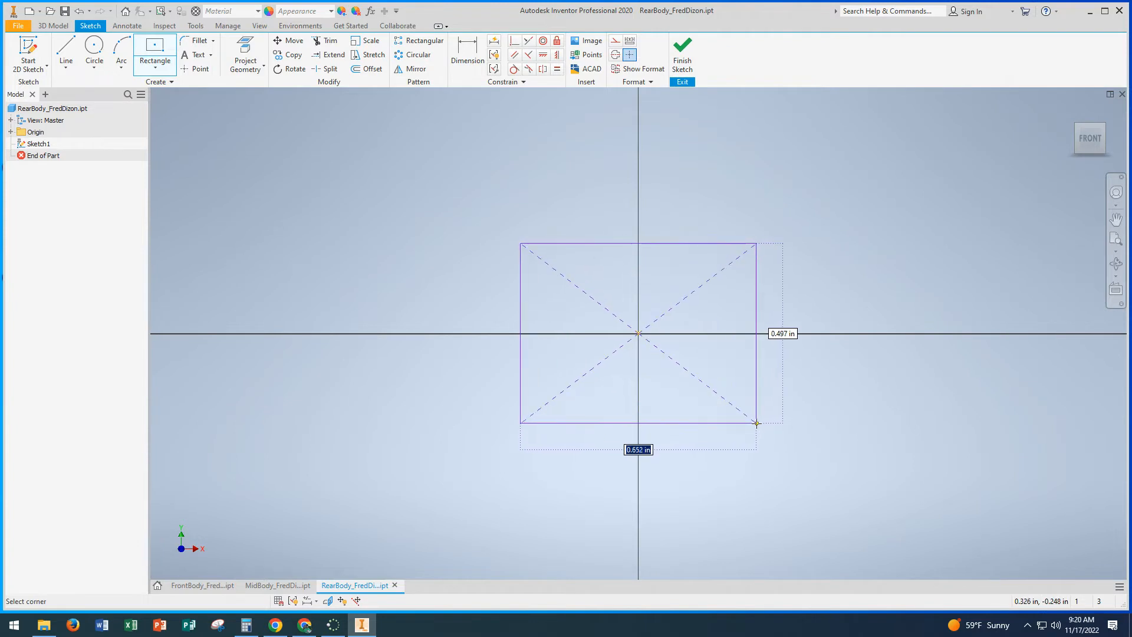
text(3.2)
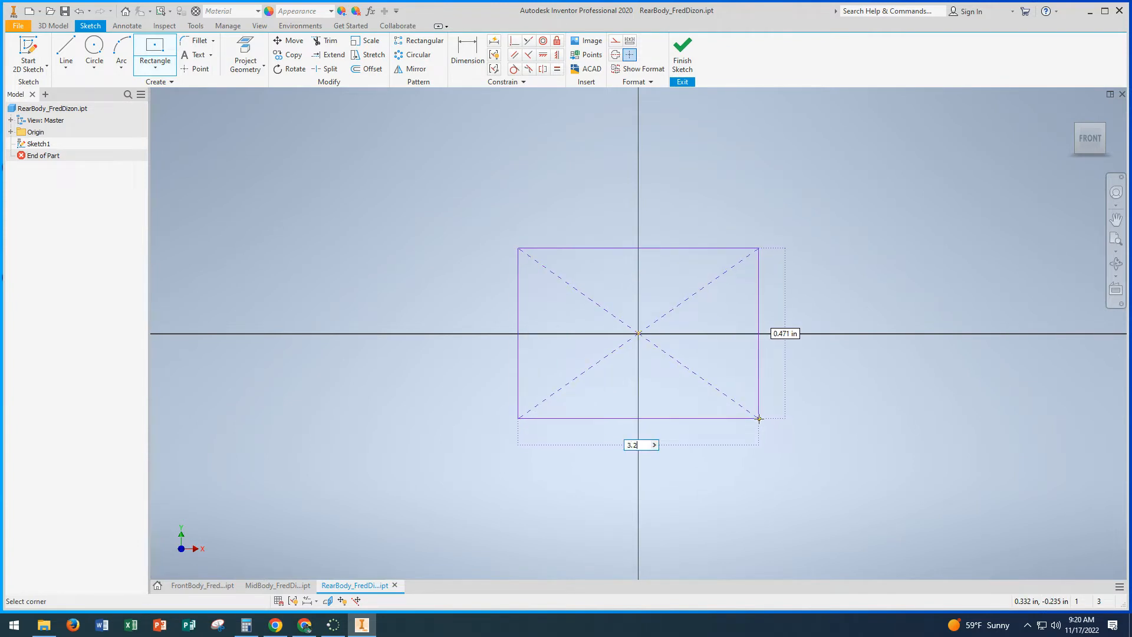
key(Tab)
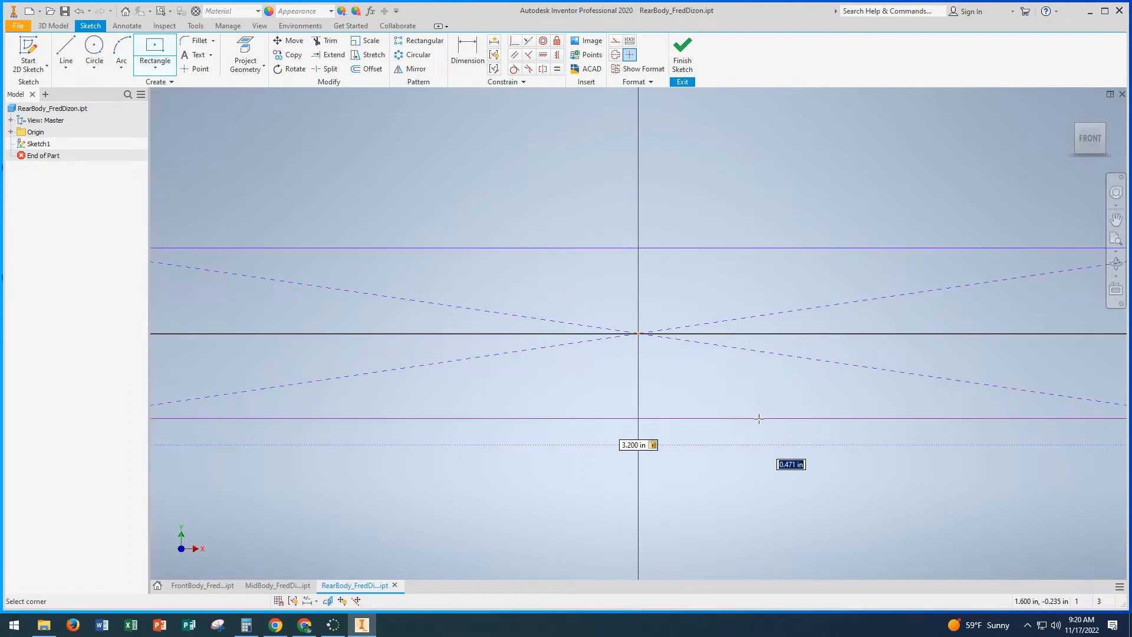
text(1.5)
key(Return)
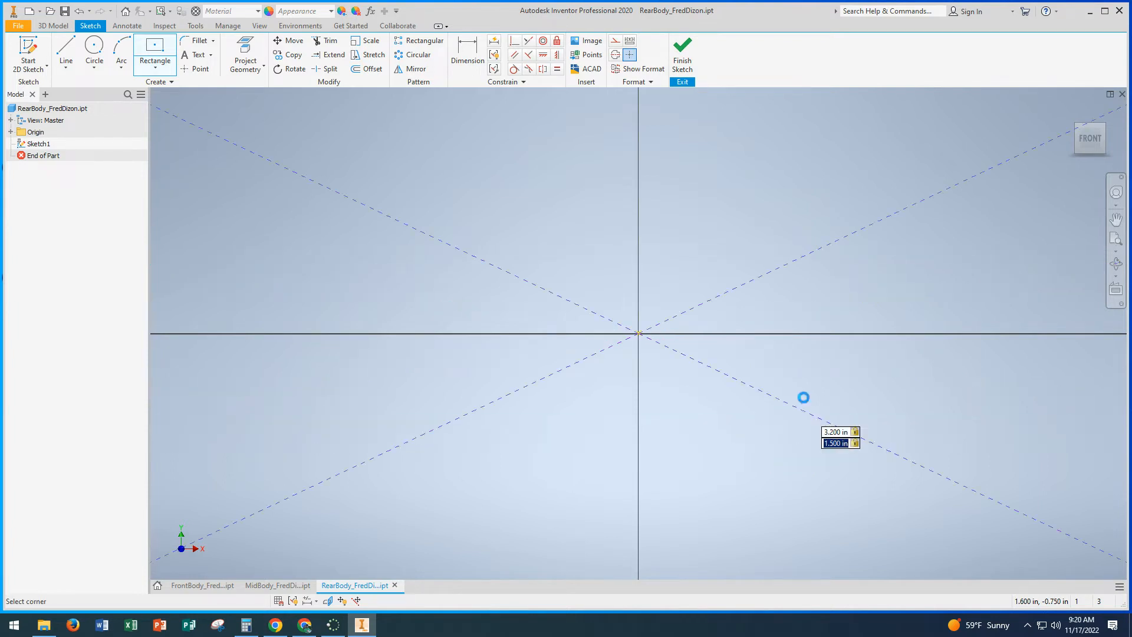
click(1093, 148)
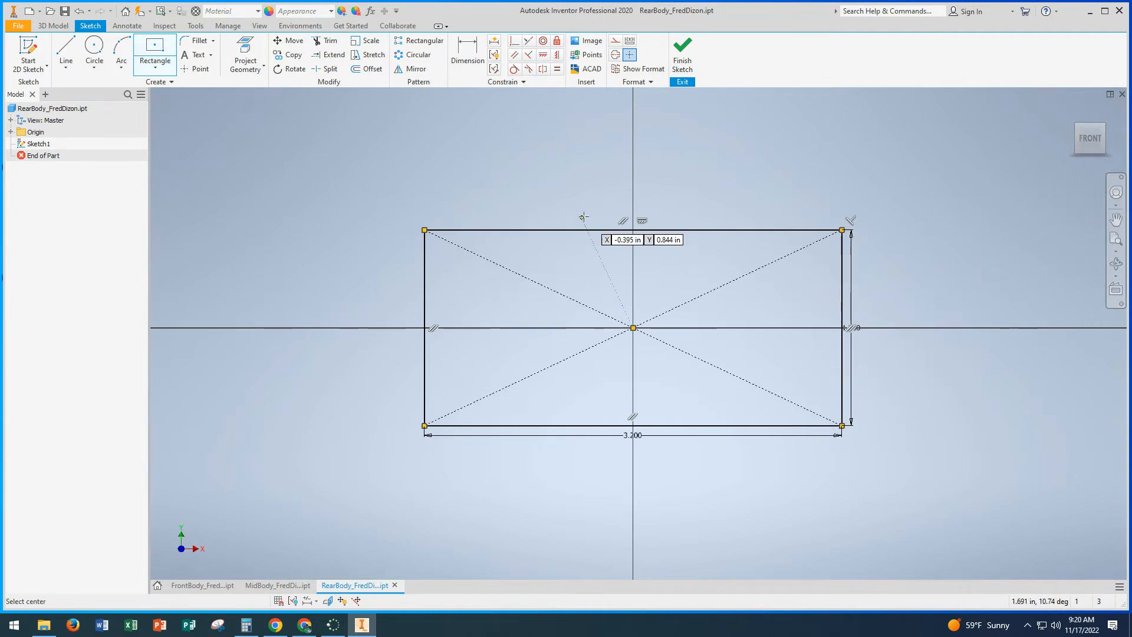
click(683, 59)
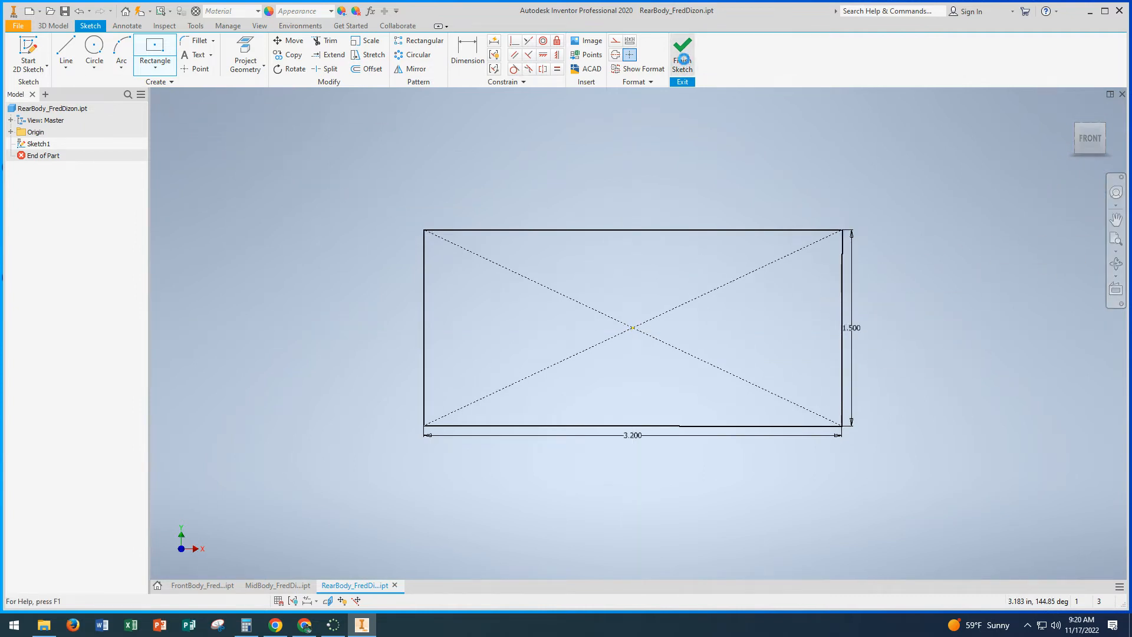
Step: Extrude the rectangle 2.5 in backward from the sketch plane, using the flipped direction
click(68, 48)
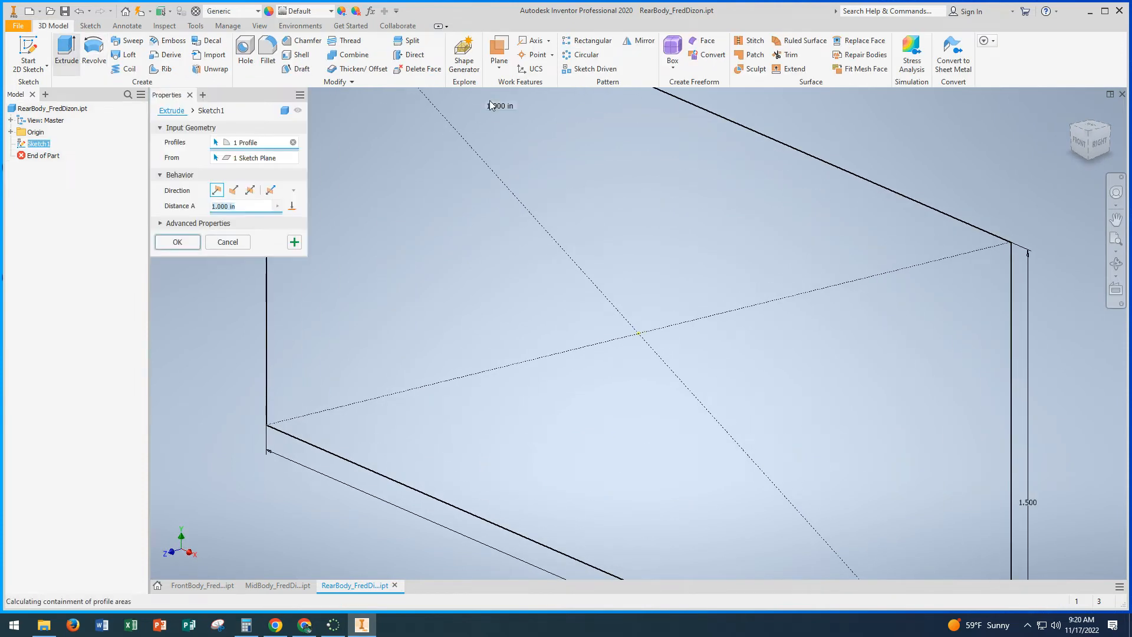
click(1073, 111)
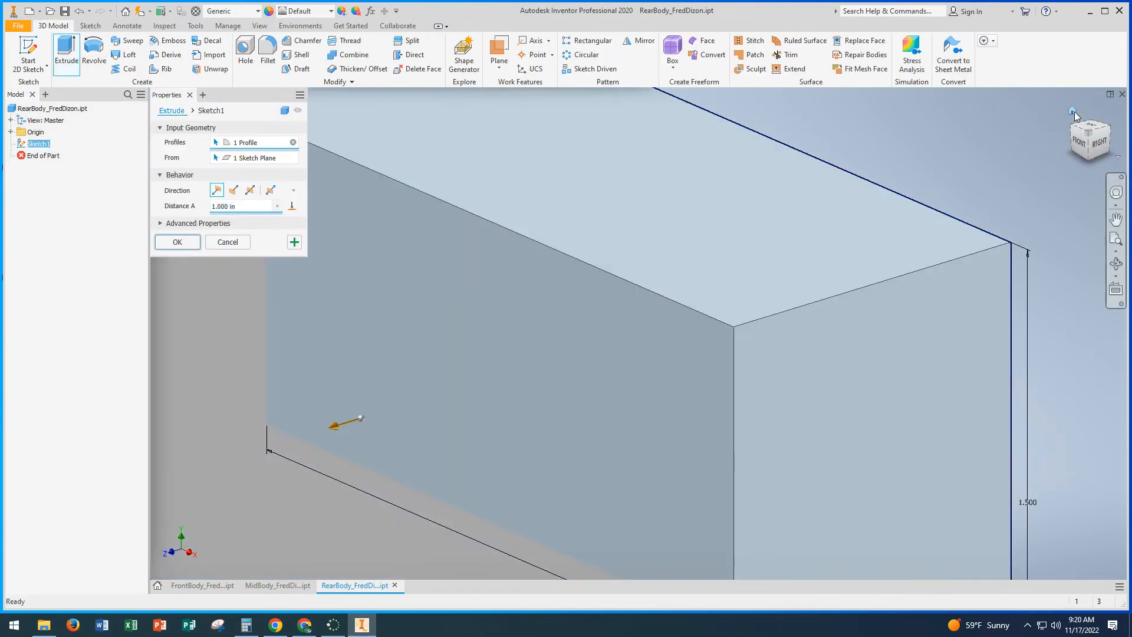
click(233, 191)
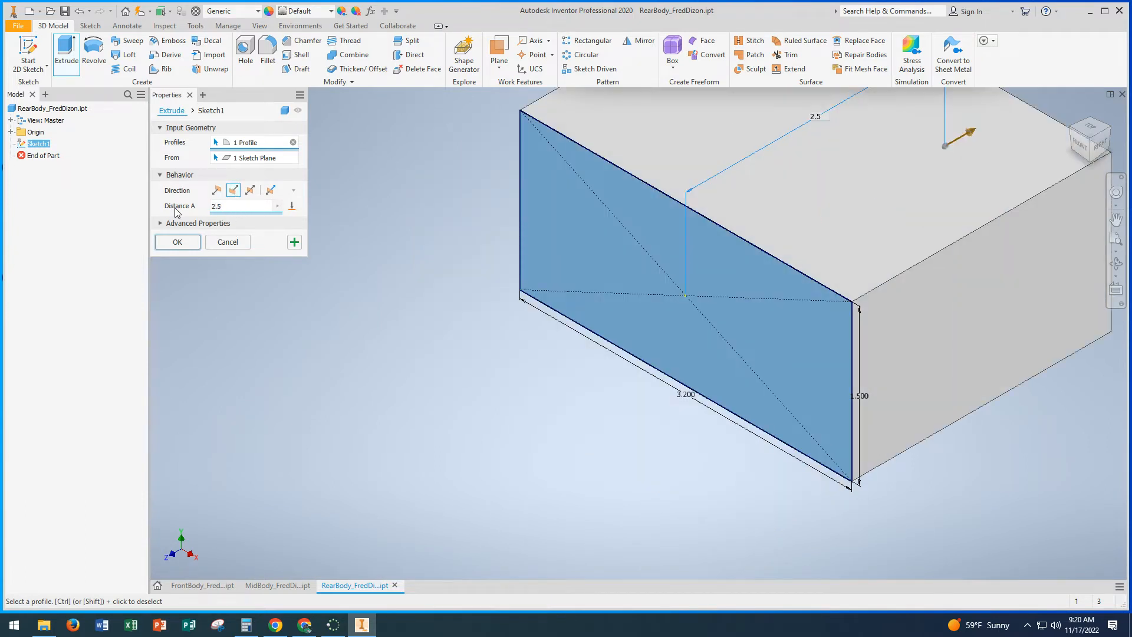
click(177, 242)
middle_drag(339, 212, 181, 243)
middle_drag(744, 329, 629, 302)
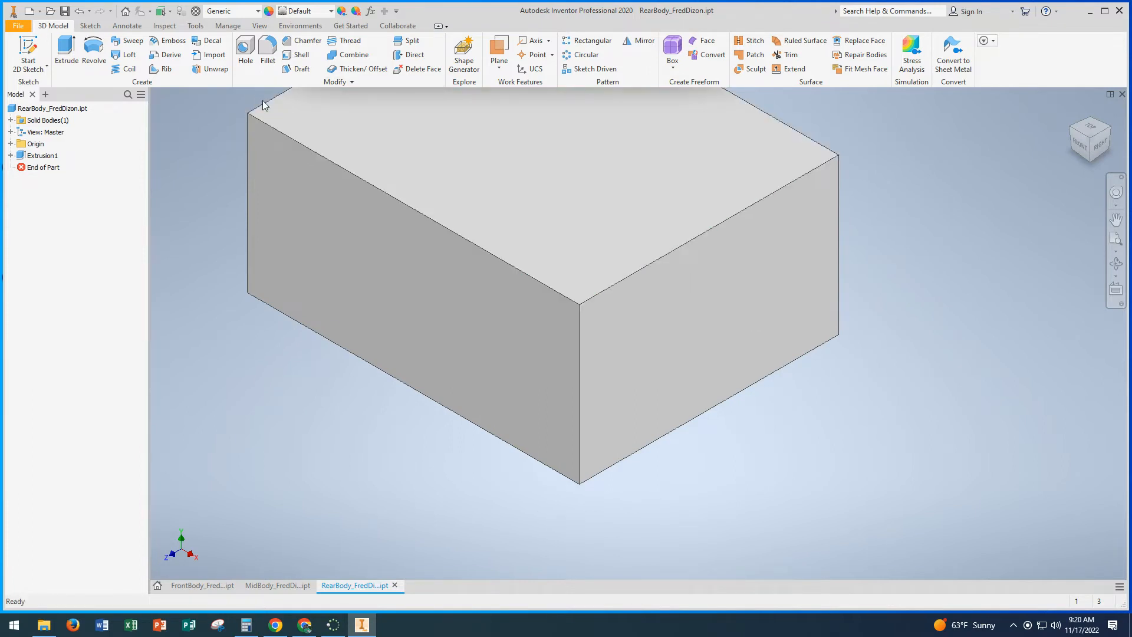
Step: Start a sketch on the block's right side face and project the face's rear and bottom edges
click(28, 50)
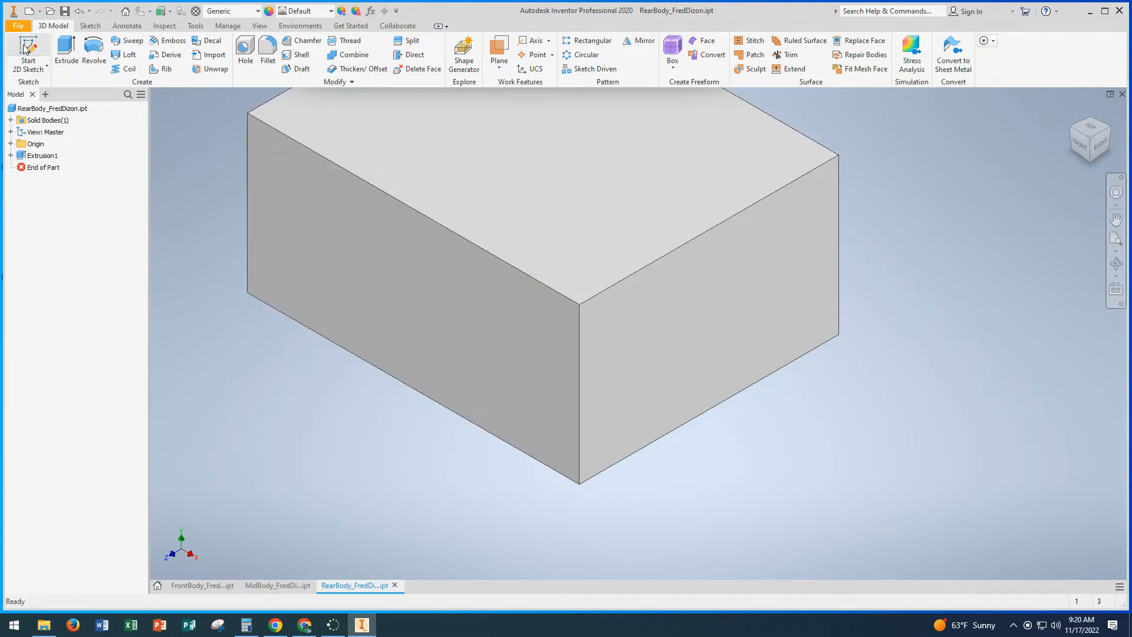
click(748, 305)
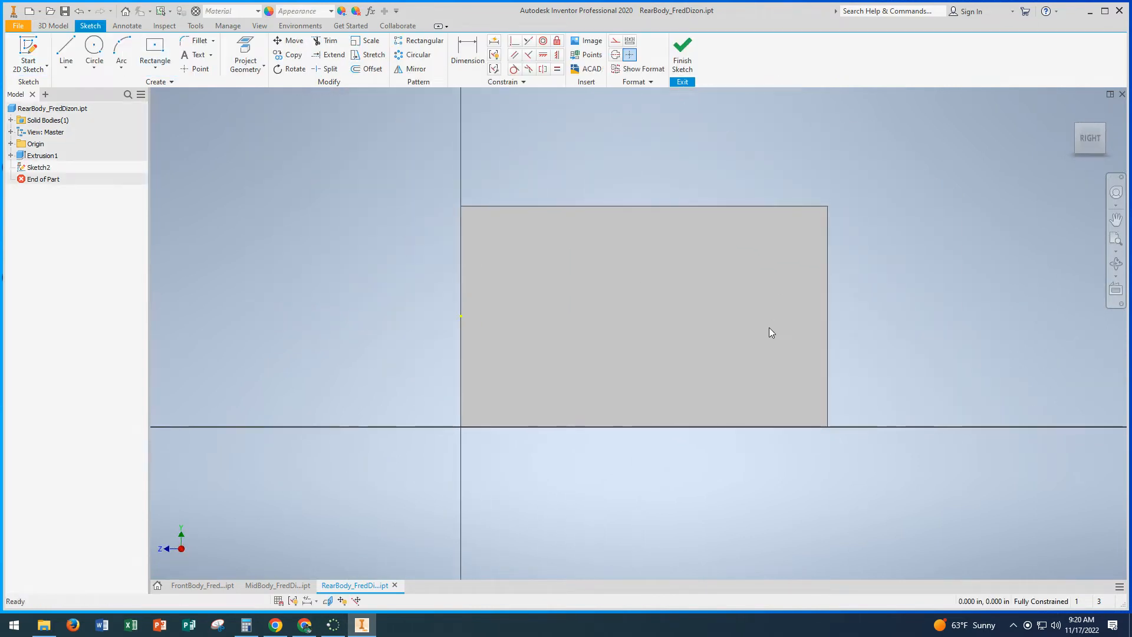
click(245, 54)
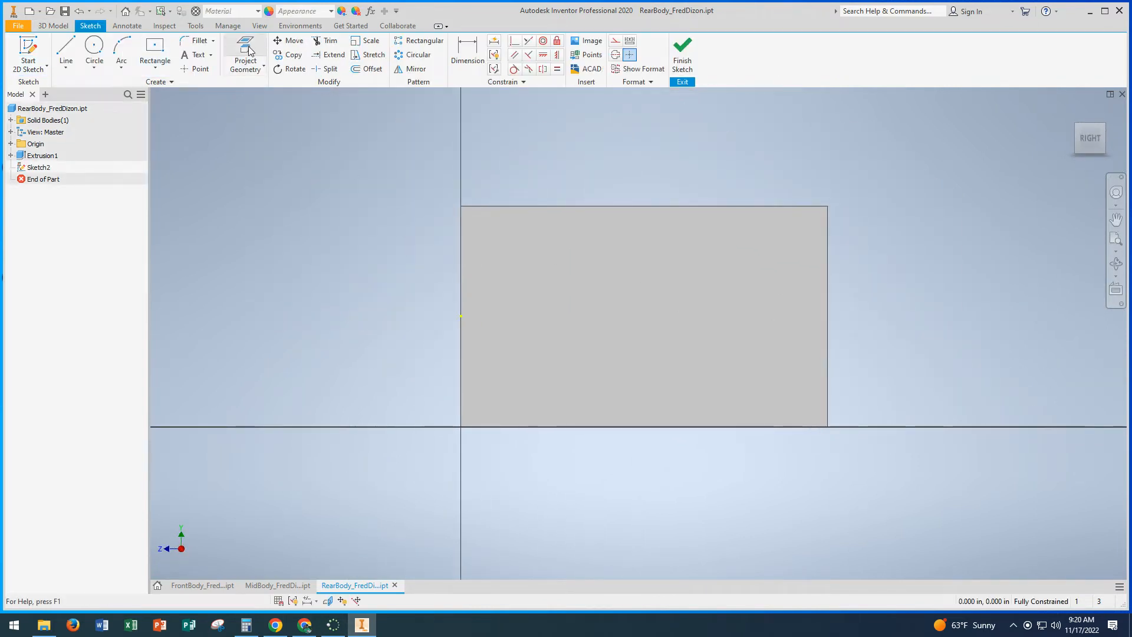
click(829, 365)
click(809, 427)
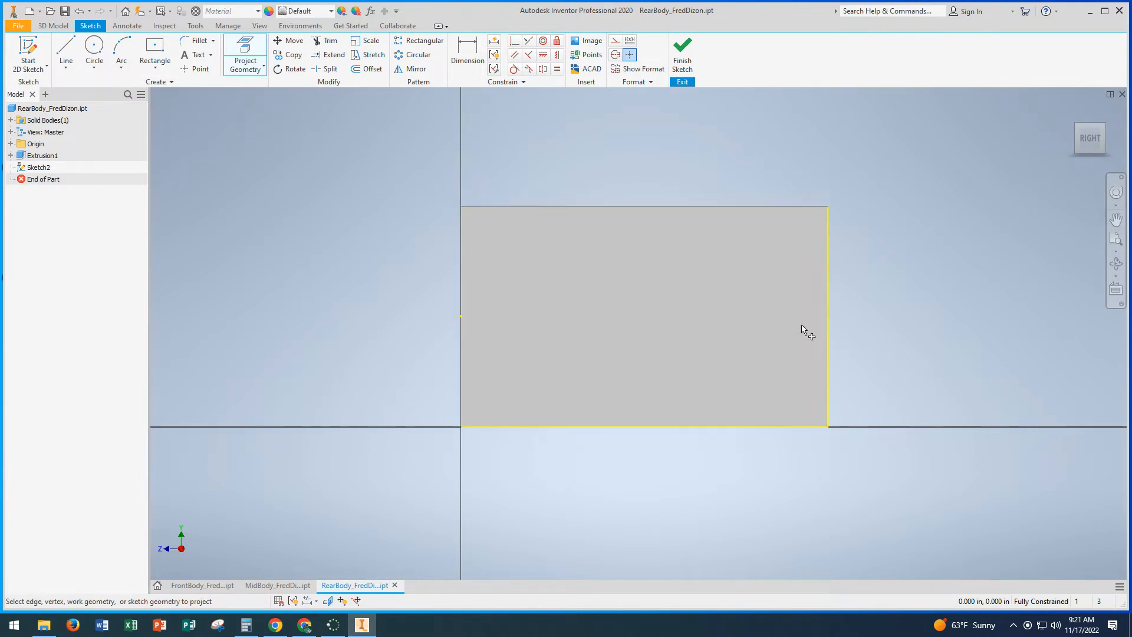
Step: Place a point near the side face's lower rear corner and dimension it 0.5 in from the rear edge
click(197, 70)
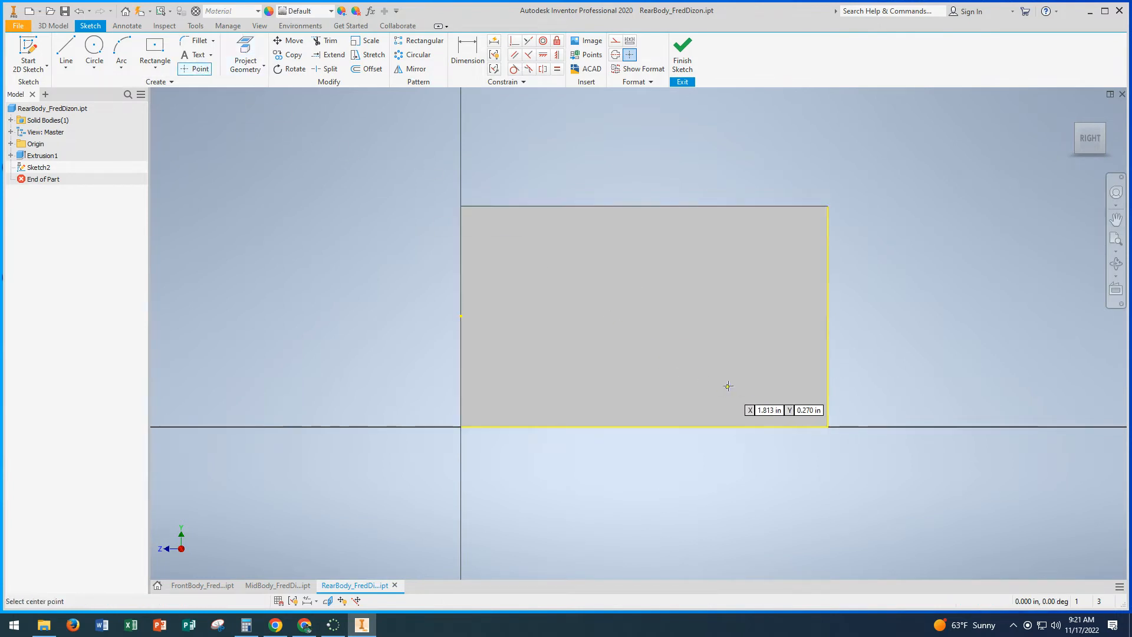
click(759, 385)
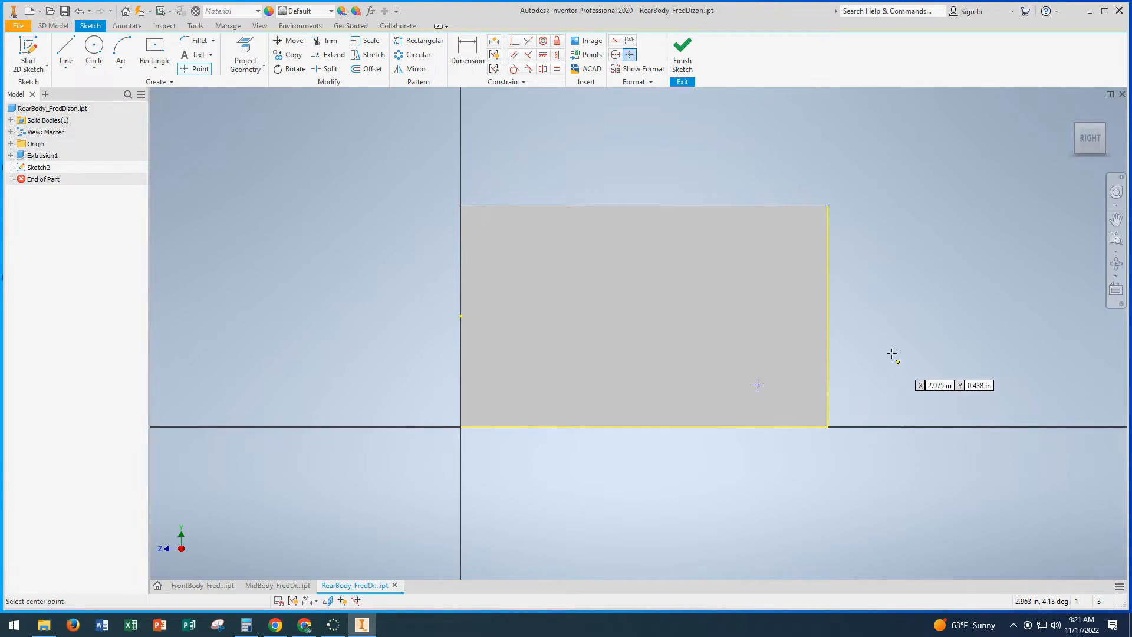
click(474, 62)
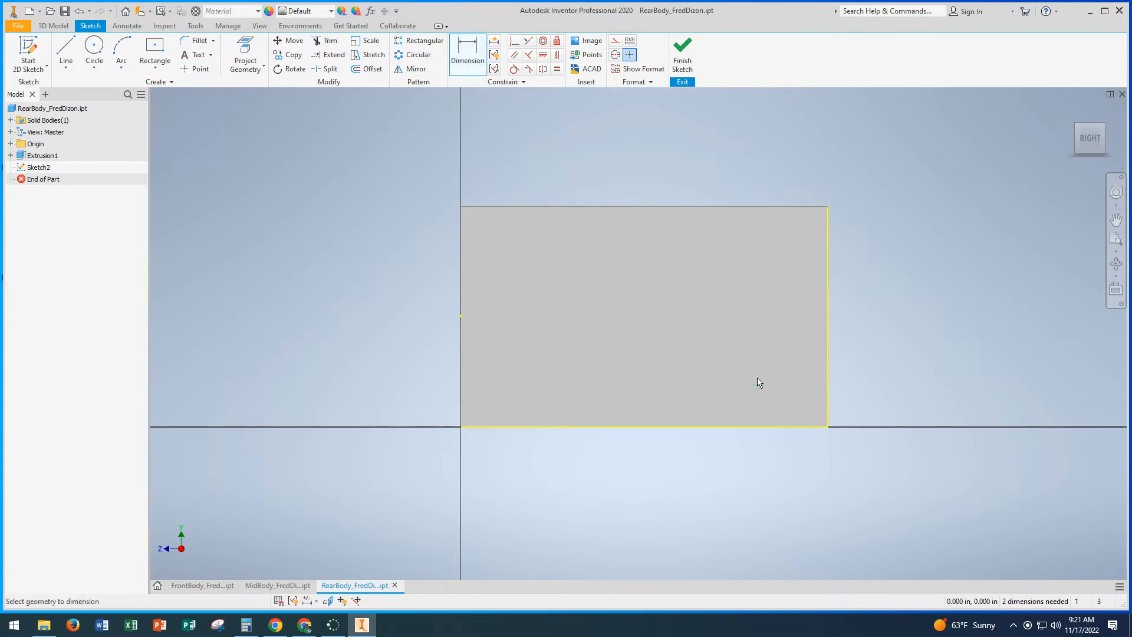
click(827, 394)
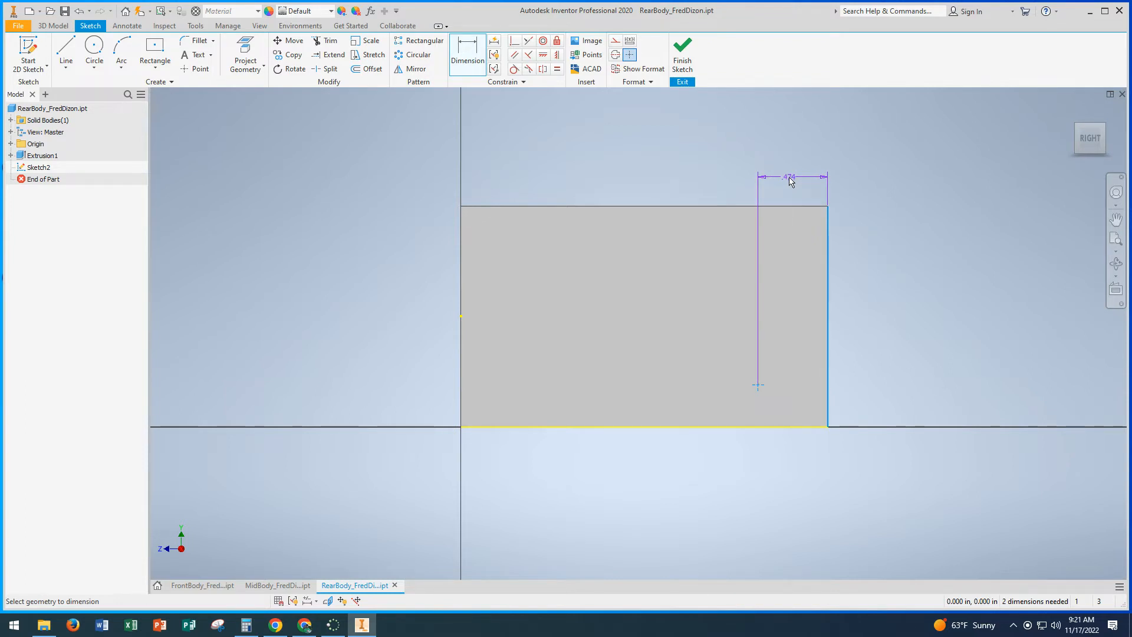
click(791, 181)
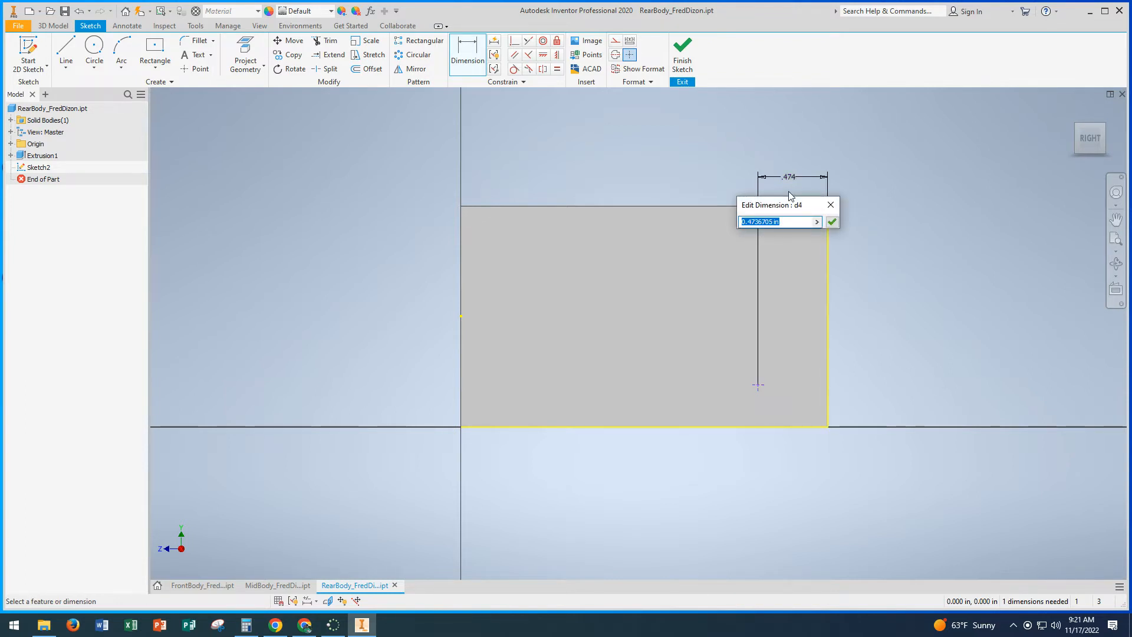
text(0.5)
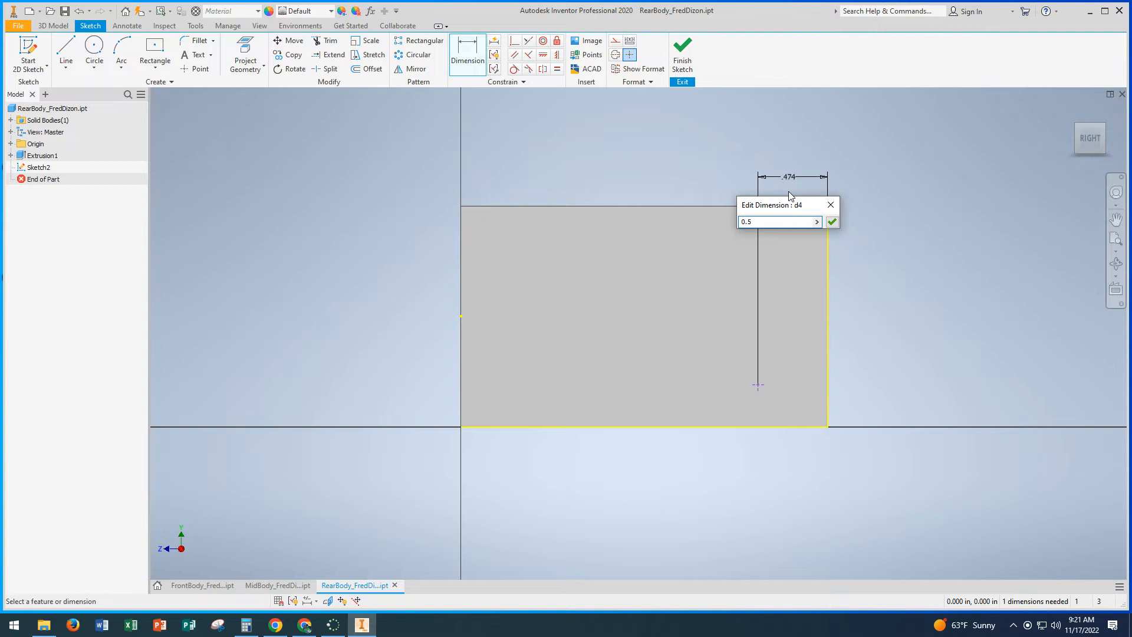
key(Return)
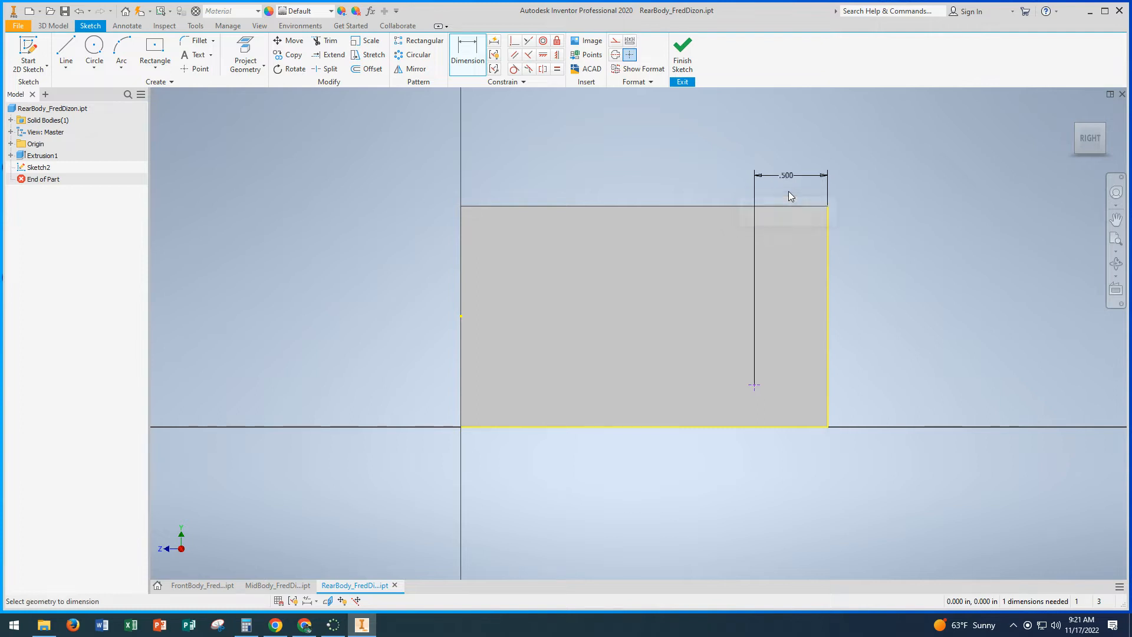
Step: Dimension the point 0.25 in above the side face's bottom edge, and finish the sketch
click(768, 428)
click(754, 385)
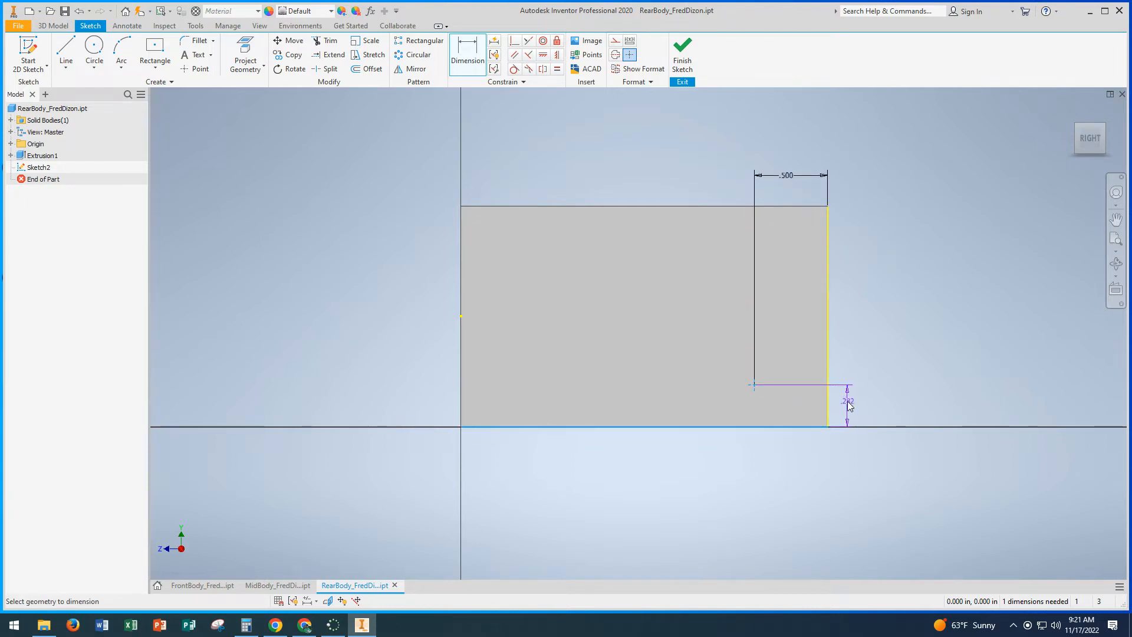
click(850, 405)
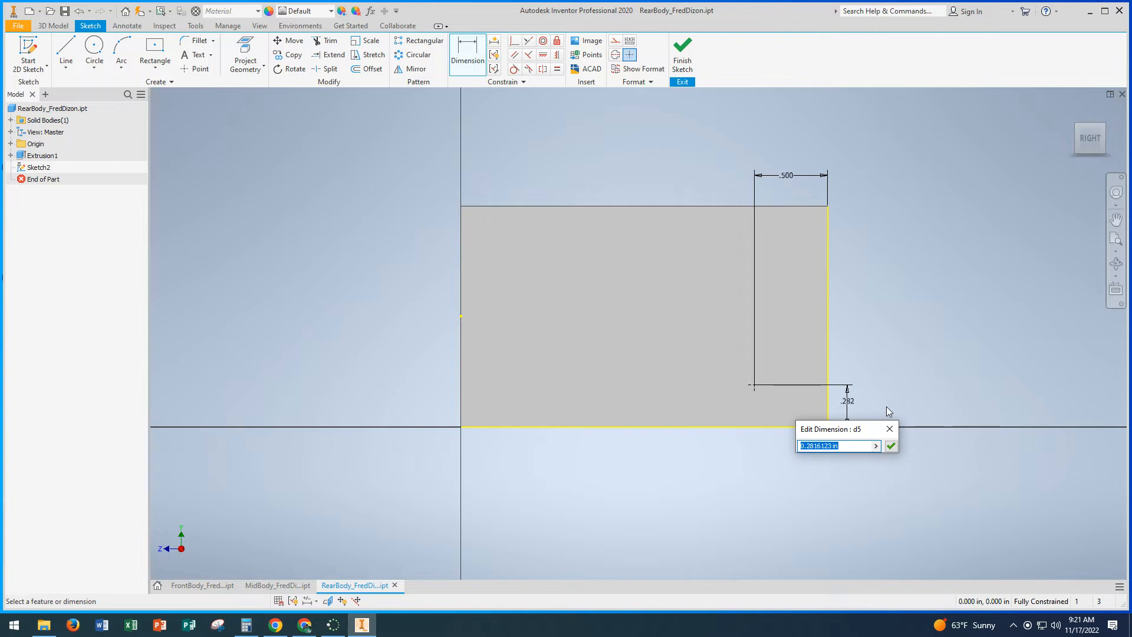
text(.250)
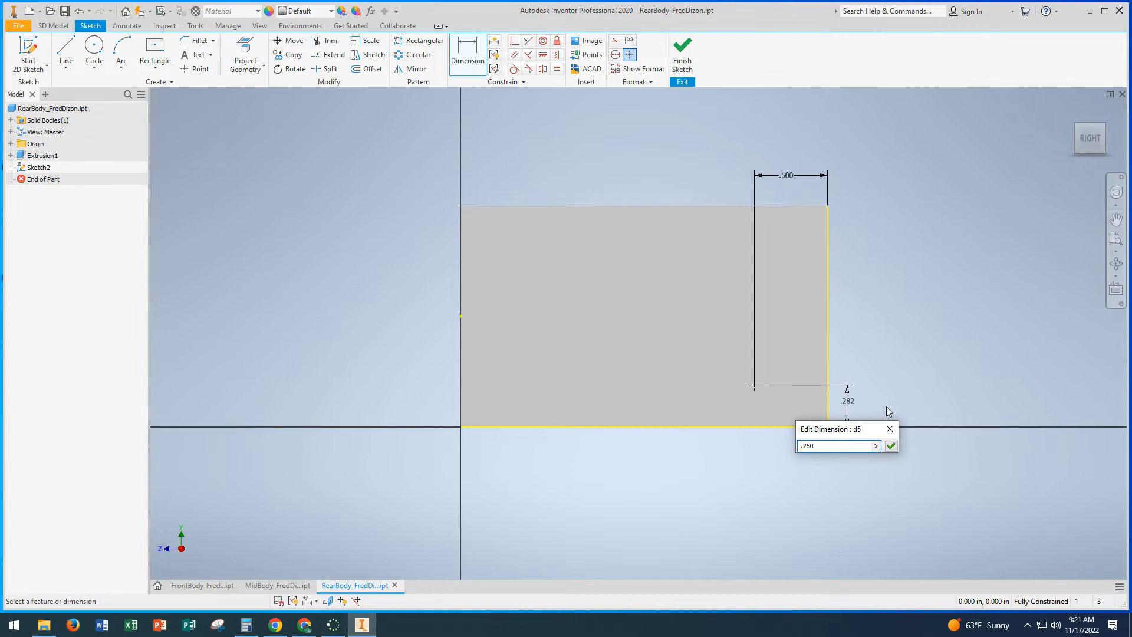
click(893, 448)
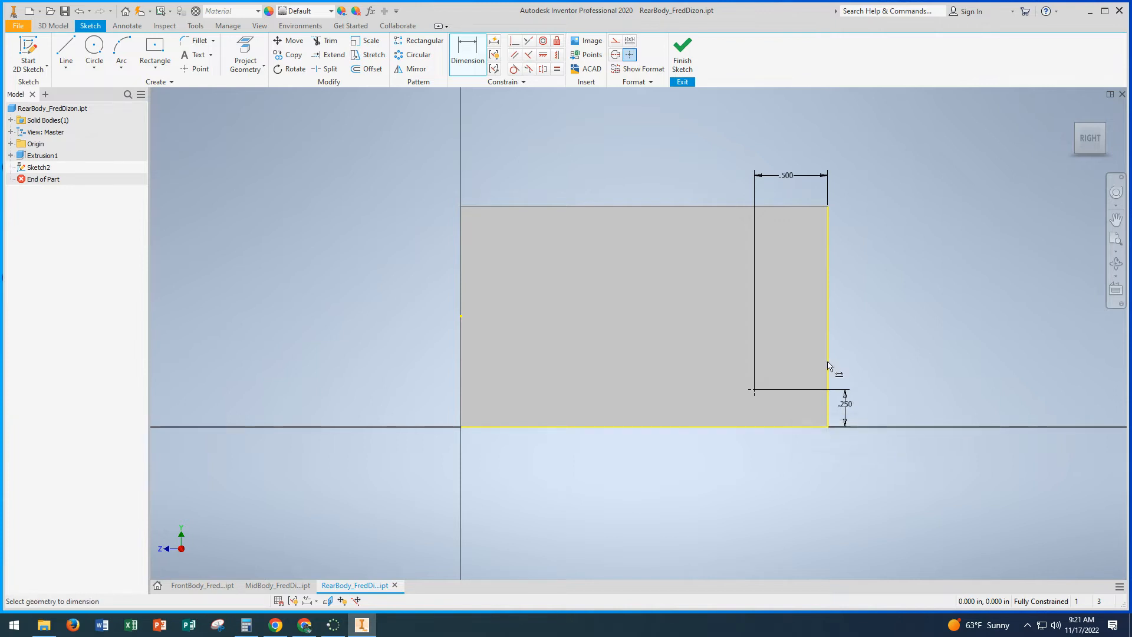
click(682, 54)
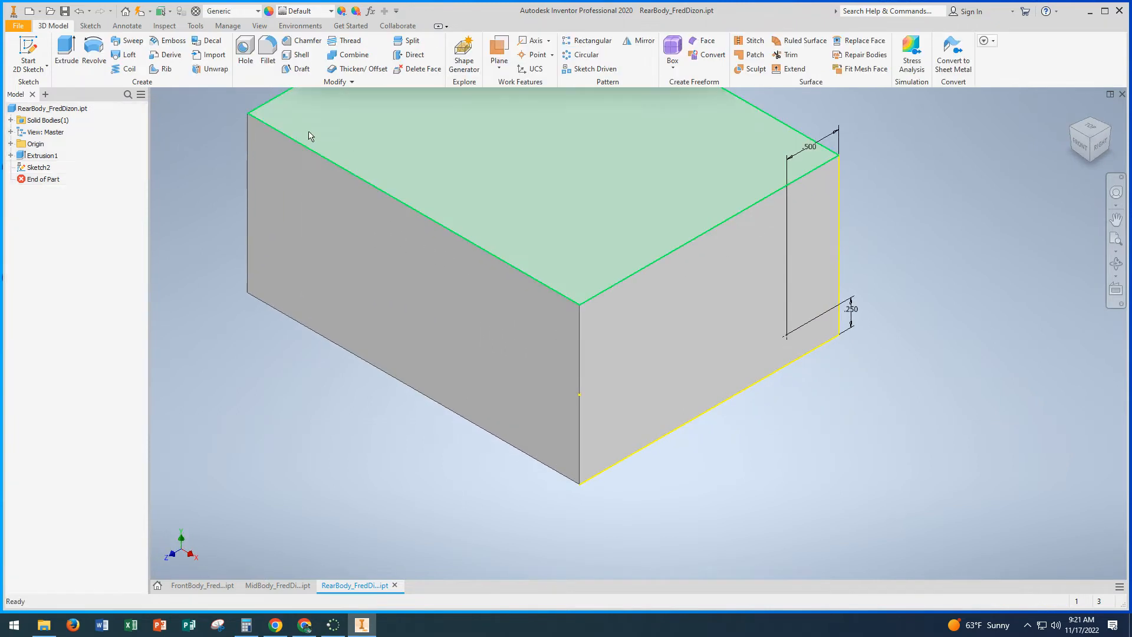
Step: Create a flat-bottomed simple hole 0.3 in in diameter and 0.75 in deep at the sketched point on the side face
click(243, 50)
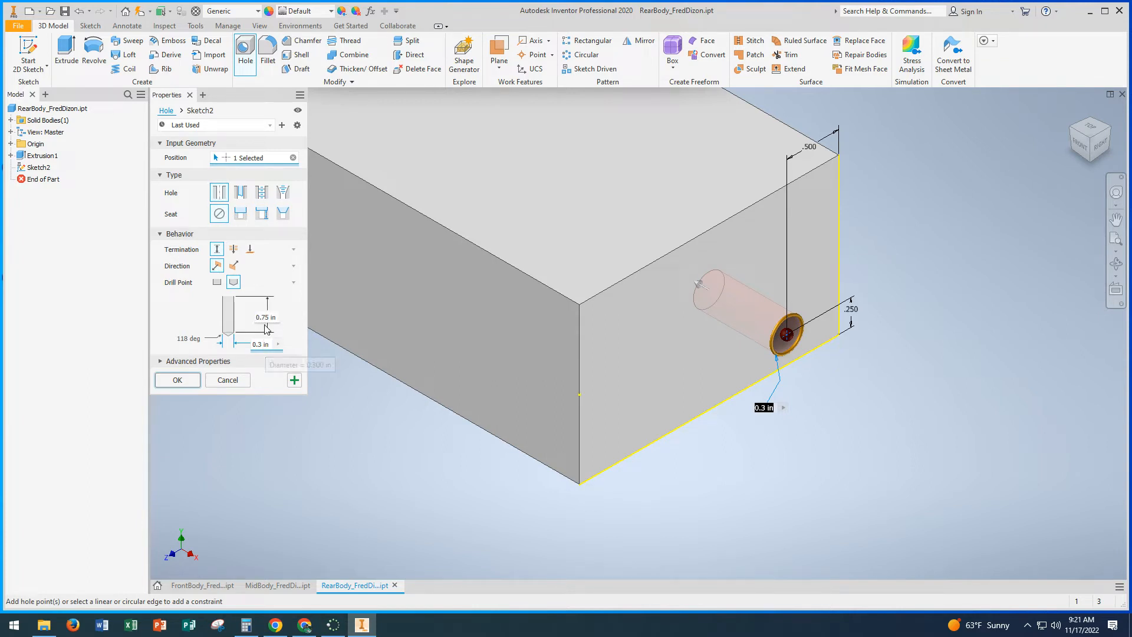
click(179, 378)
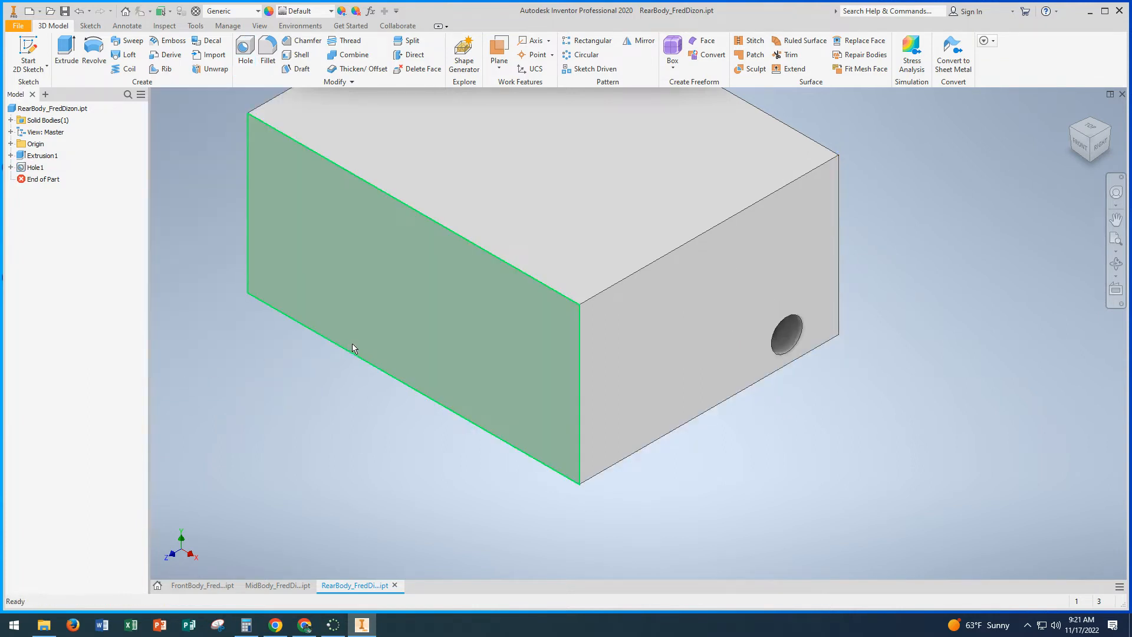
scroll(352, 344, down, 3)
middle_drag(351, 307, 422, 340)
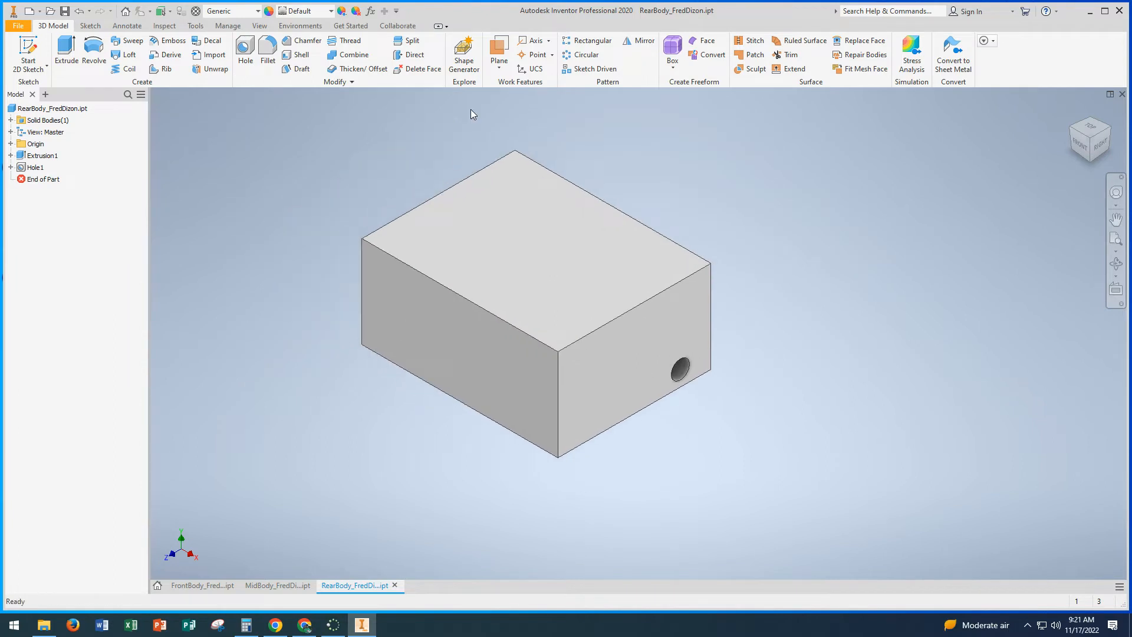
Step: Create a work plane midway between the block's right and left side faces
click(499, 68)
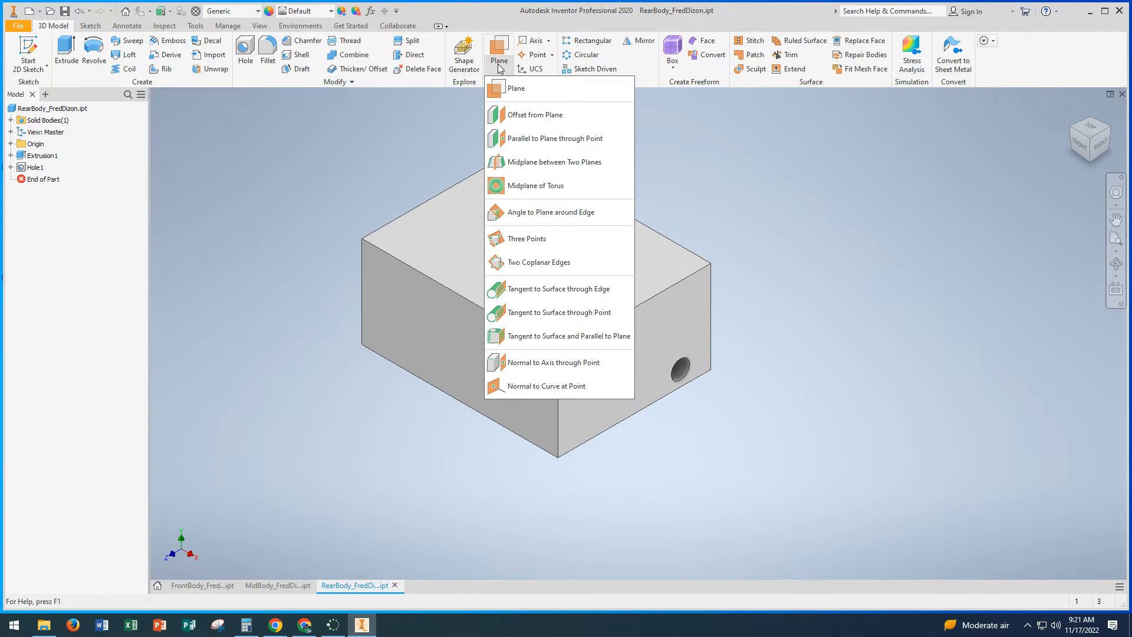
click(545, 167)
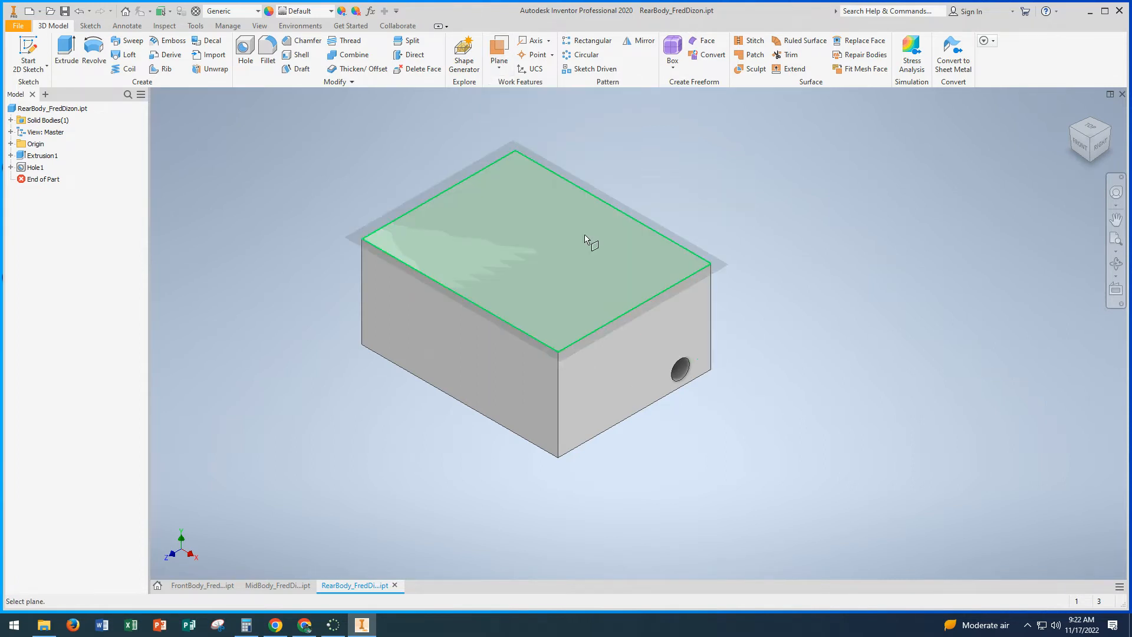
click(630, 361)
shift+middle_drag(455, 270, 502, 256)
click(531, 289)
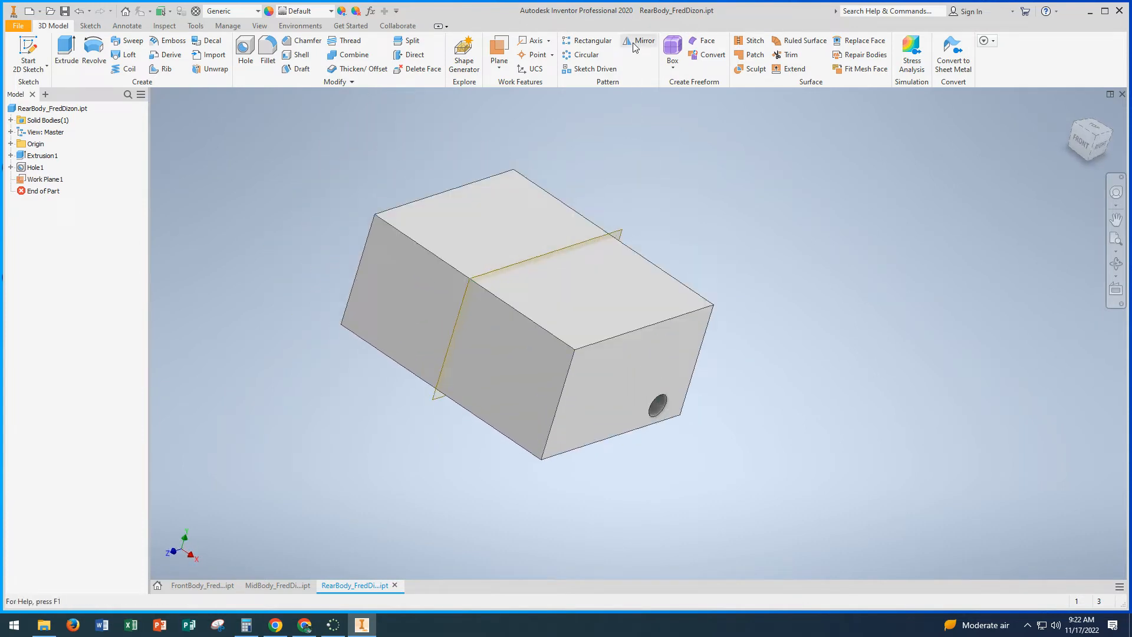
Step: Mirror the hole across the midplane onto the block's opposite side face
click(635, 46)
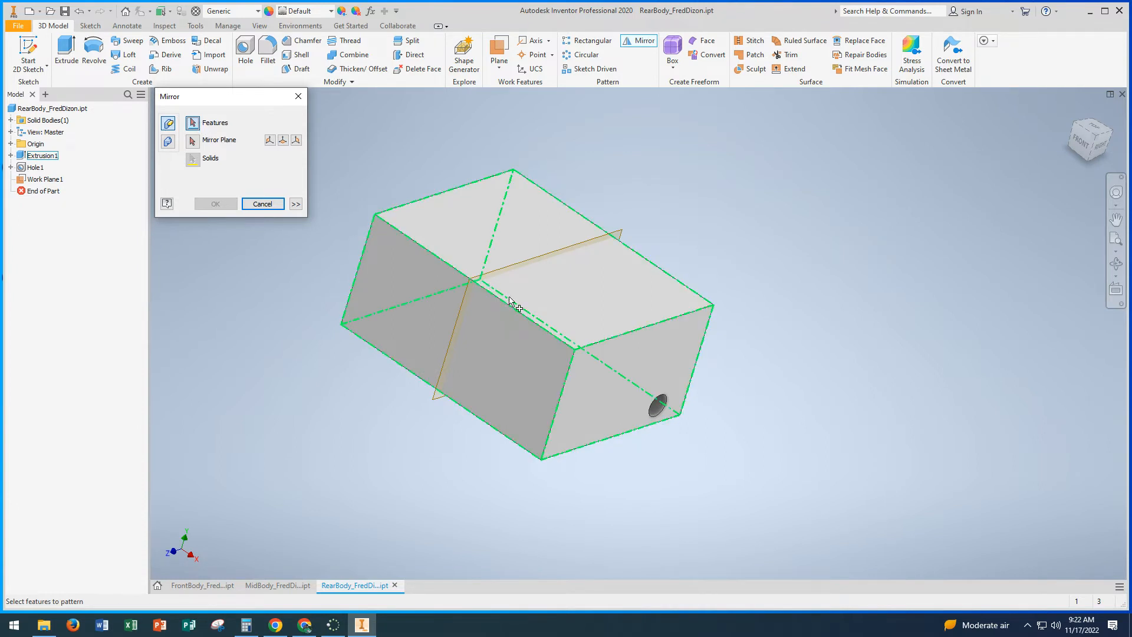
click(659, 411)
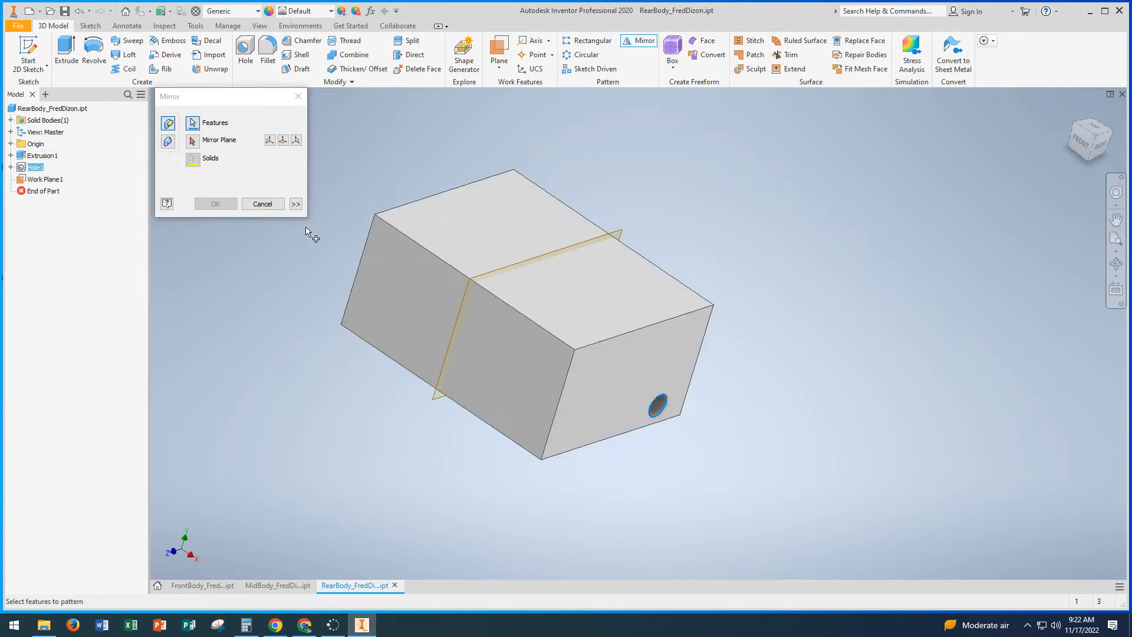
click(192, 142)
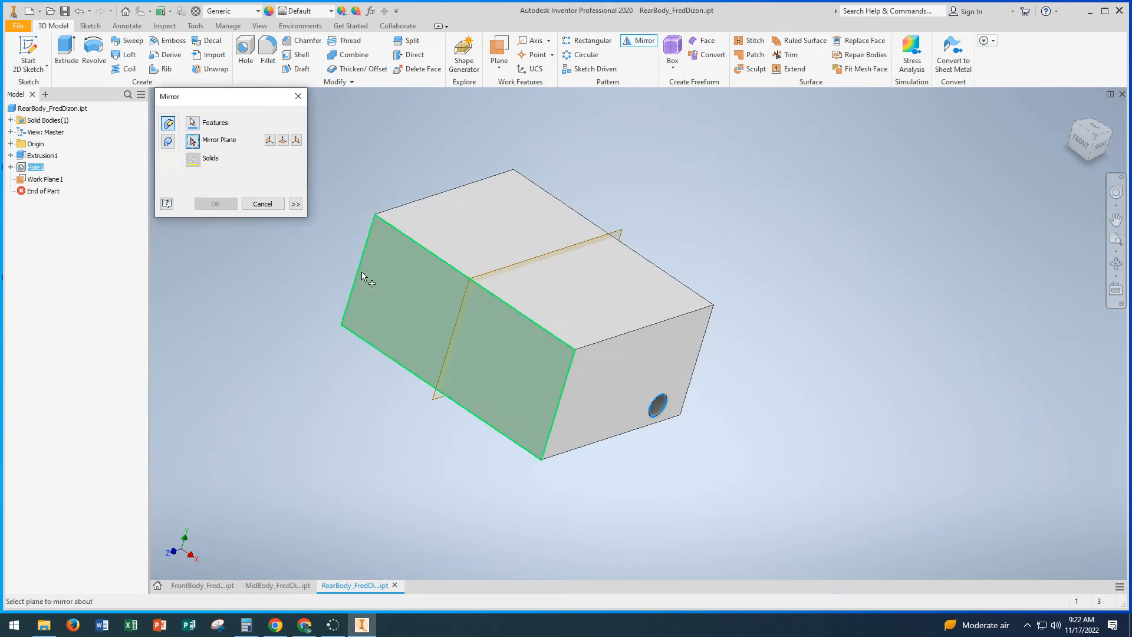
click(470, 281)
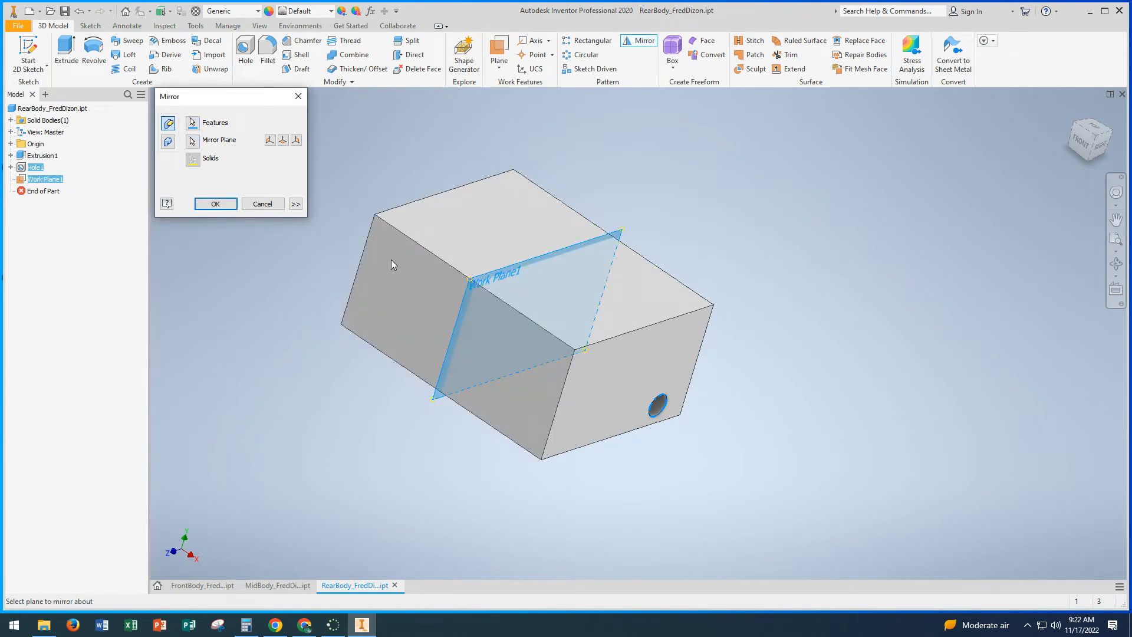
mouse_move(389, 256)
shift+middle_down()
mouse_move(455, 278)
mouse_move(386, 241)
shift+middle_up()
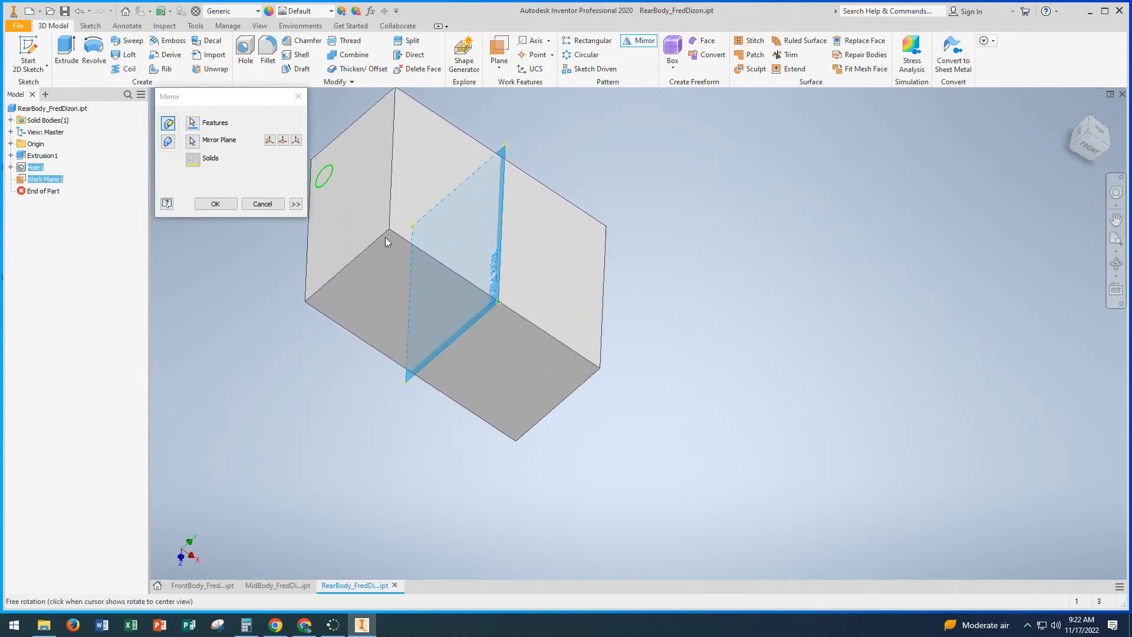
click(233, 206)
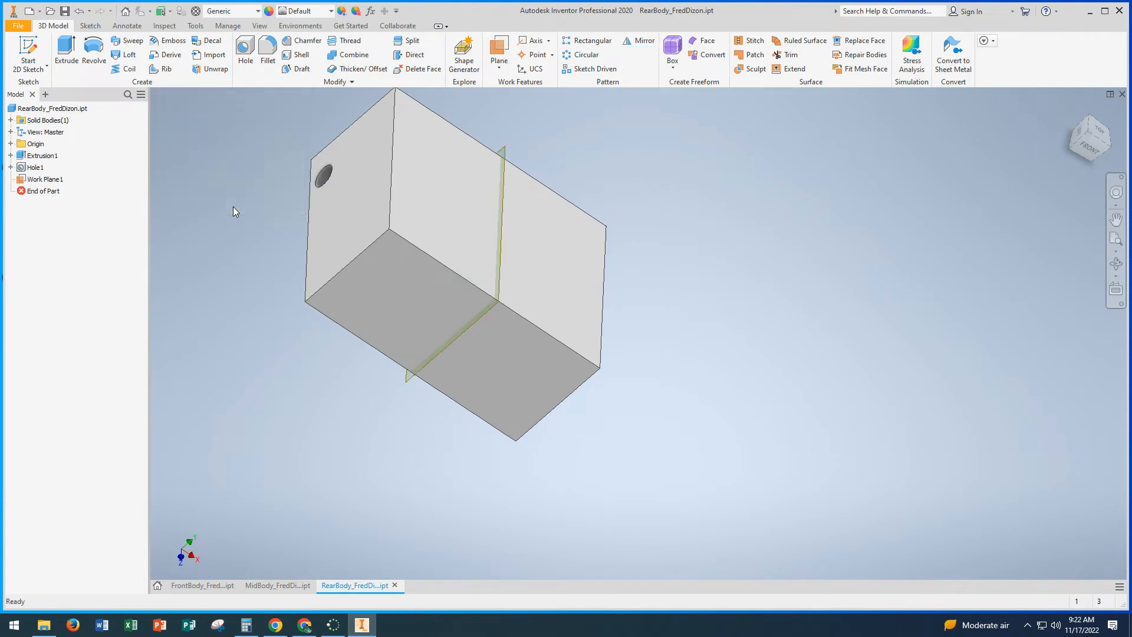
Step: Hide the mid work plane and save the rear body part
right_click(21, 182)
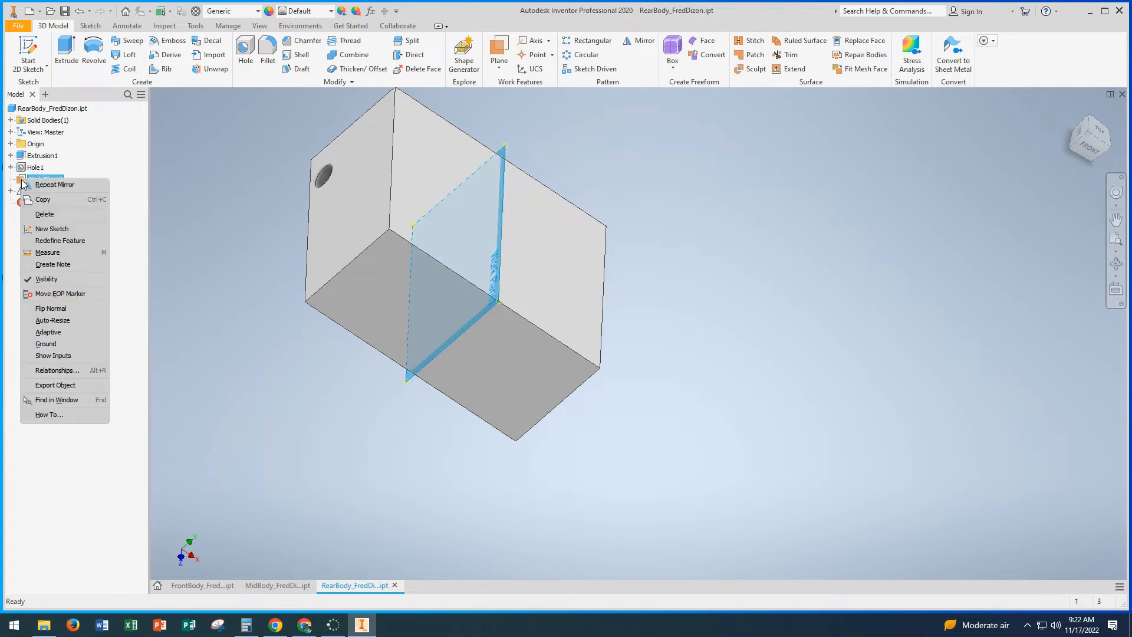
click(48, 280)
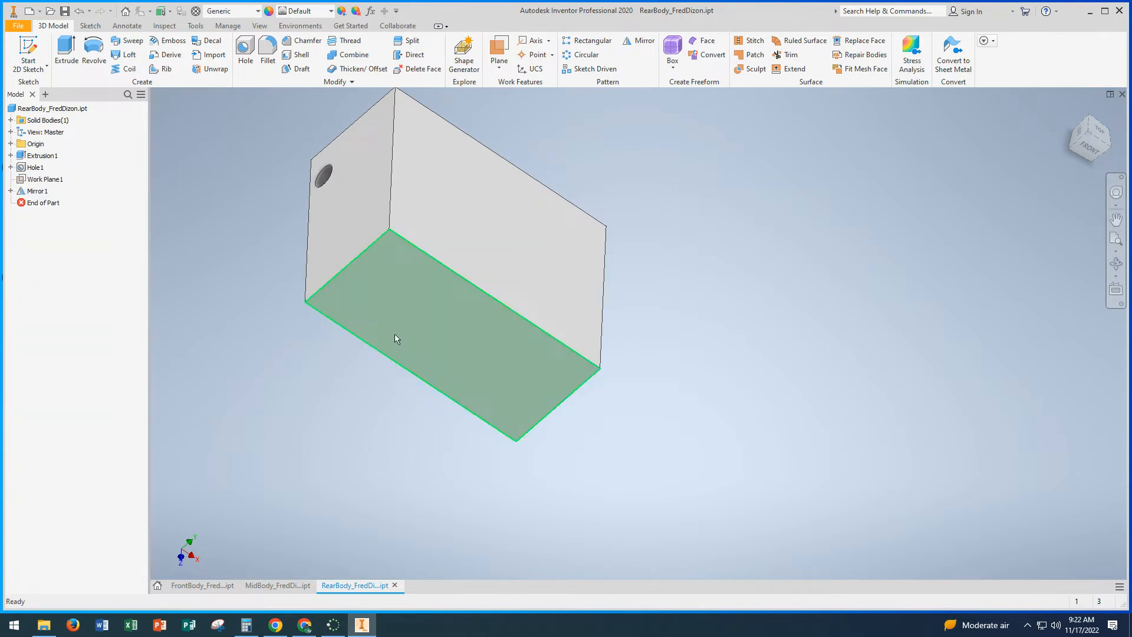
shift+middle_drag(394, 334, 305, 296)
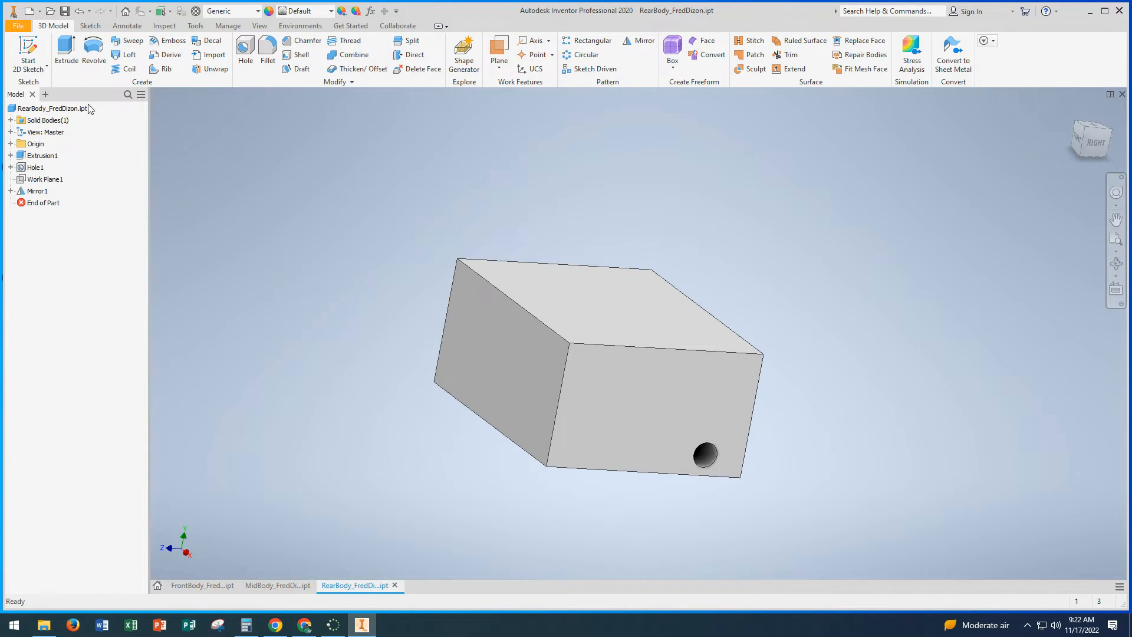
click(20, 28)
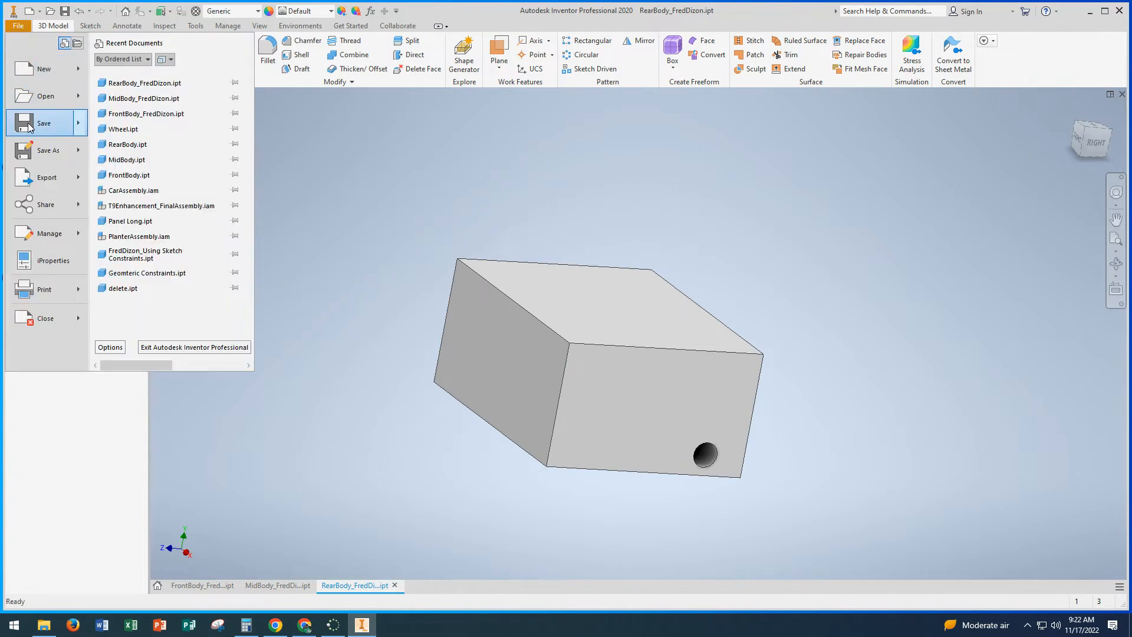
click(33, 126)
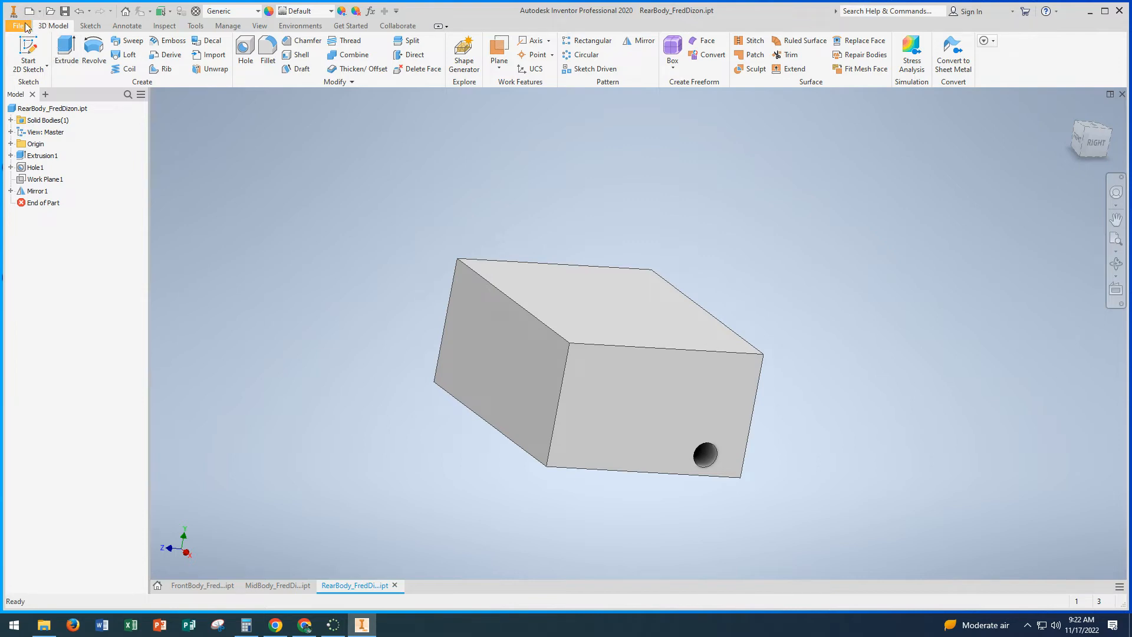
Step: Create a new part and save it in the Car Assembly folder as Wheel, an underscore and the author's name
click(158, 586)
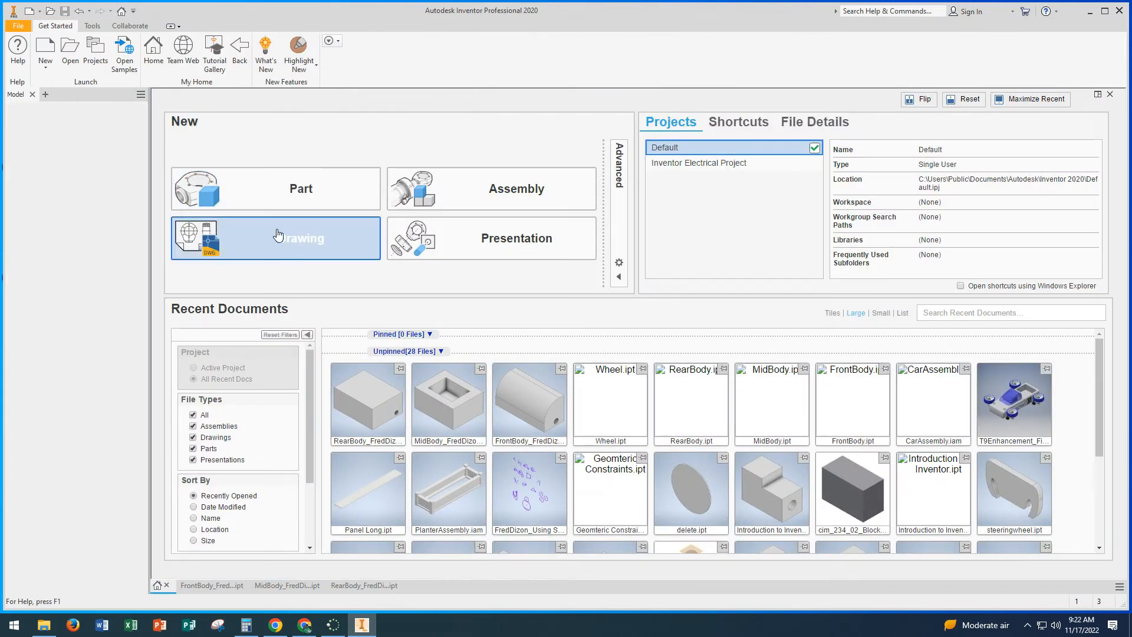
click(274, 189)
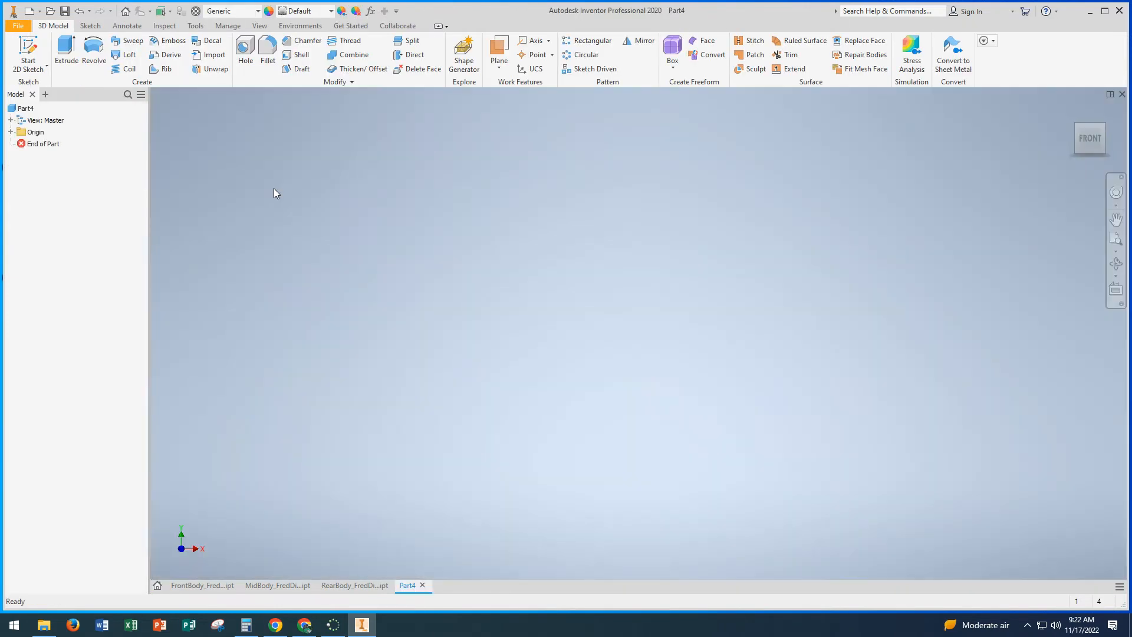
click(22, 26)
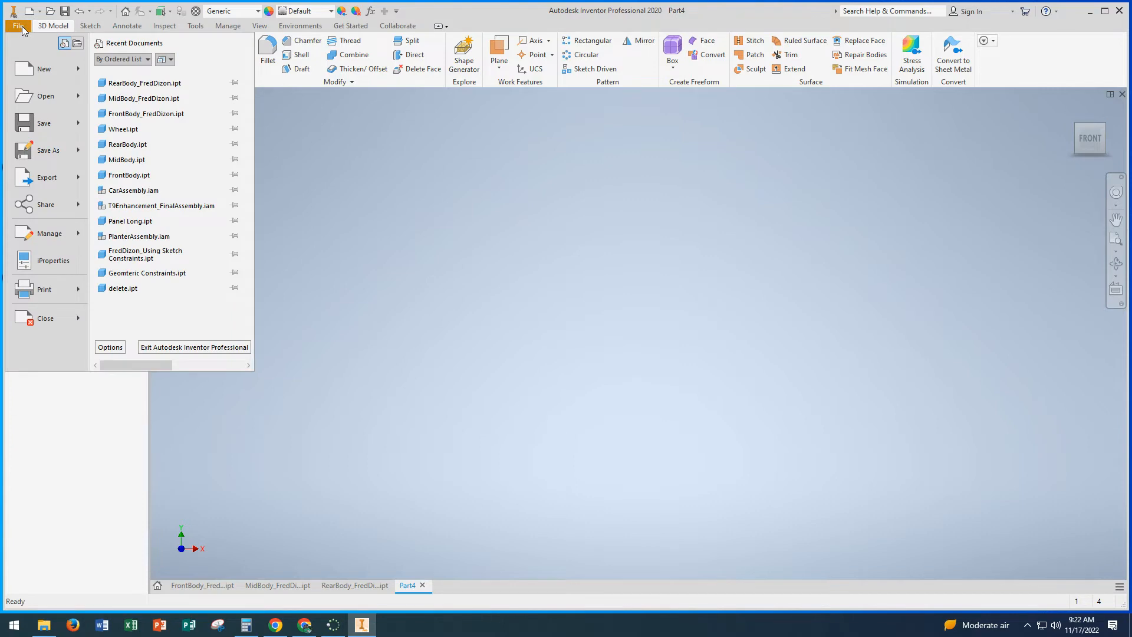
click(43, 150)
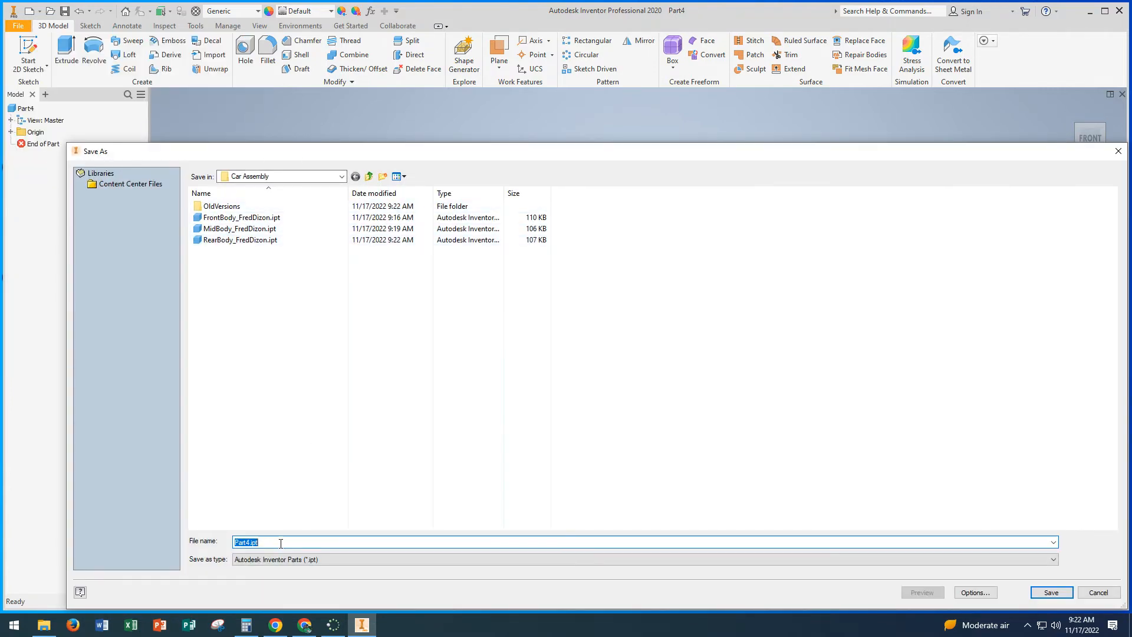
text(Whee)
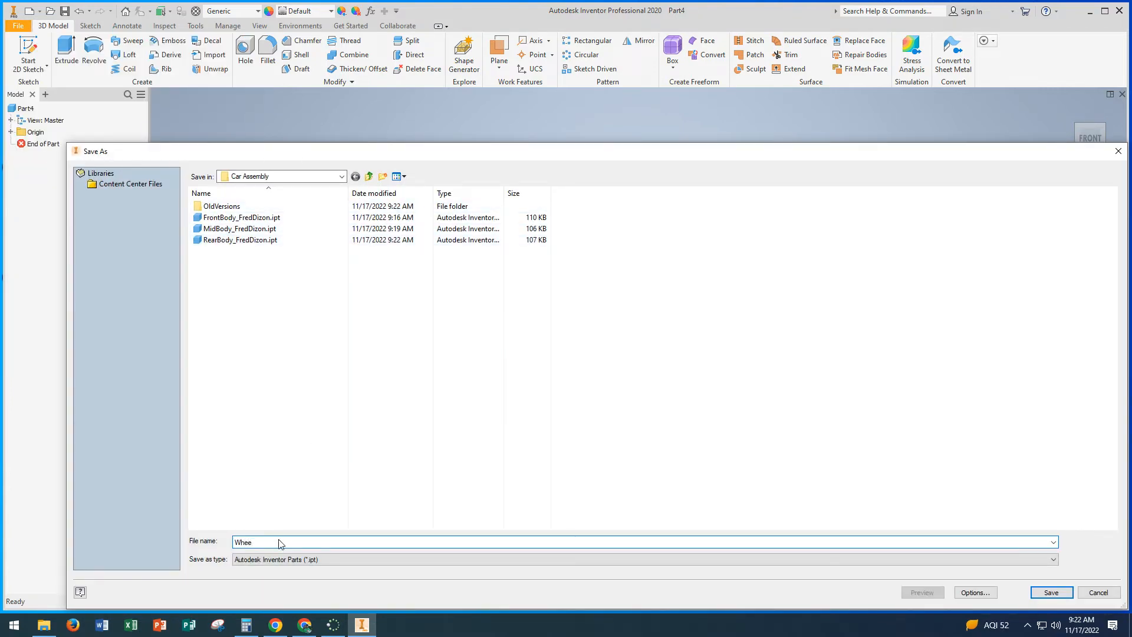
text(l_FredDiz)
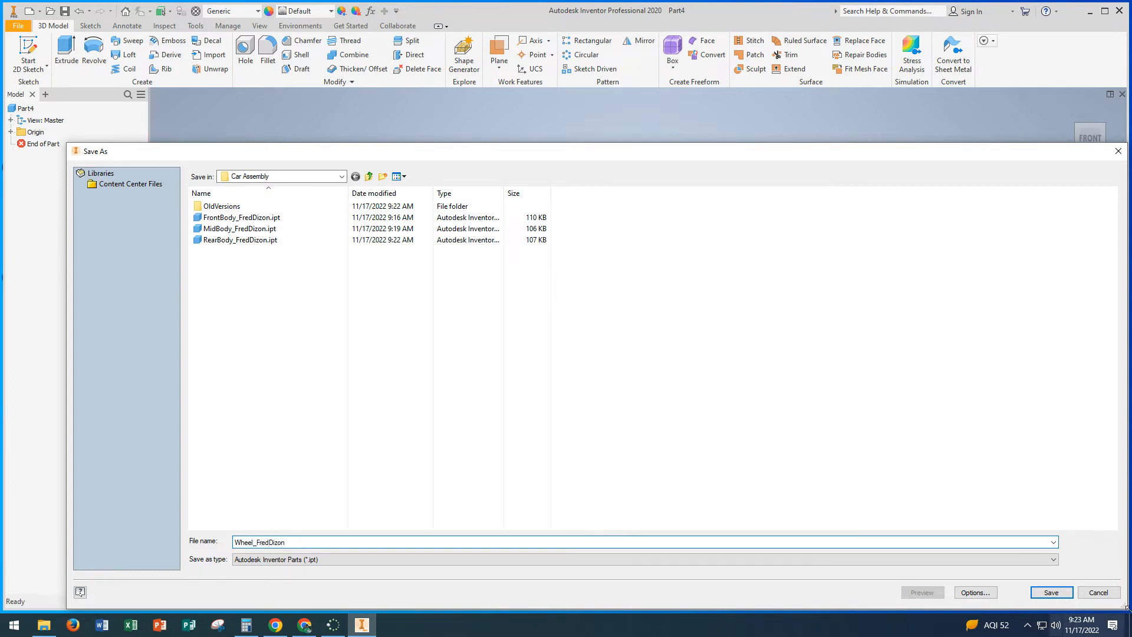
text(on)
click(1051, 593)
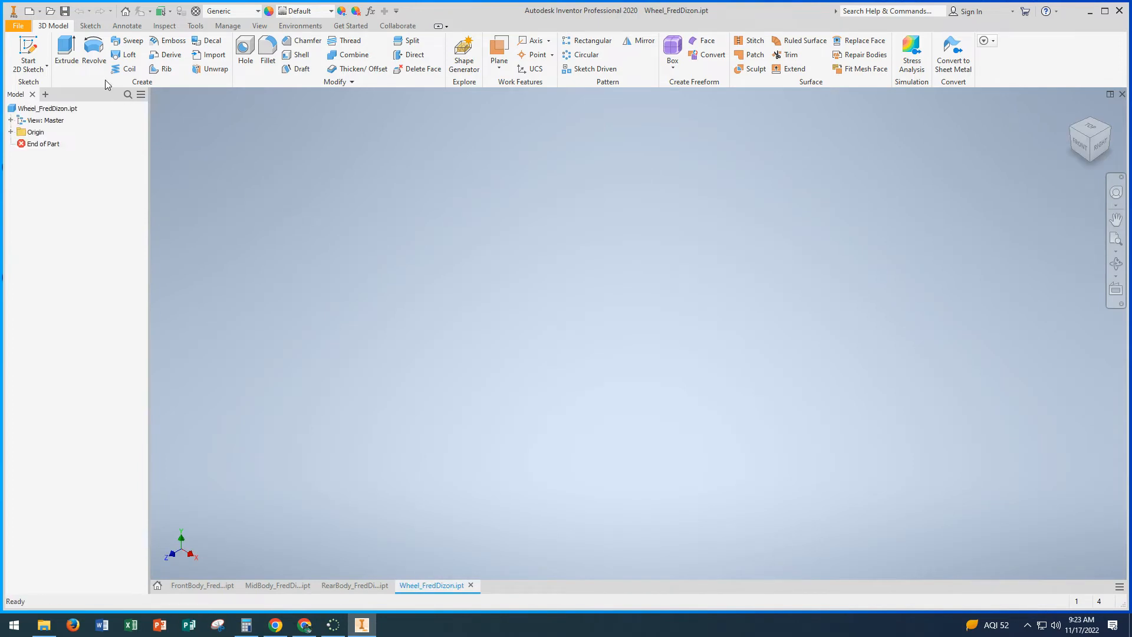
Step: Start a sketch on the front (XY) plane and draw a 1.9 in diameter circle centred on the origin
click(28, 47)
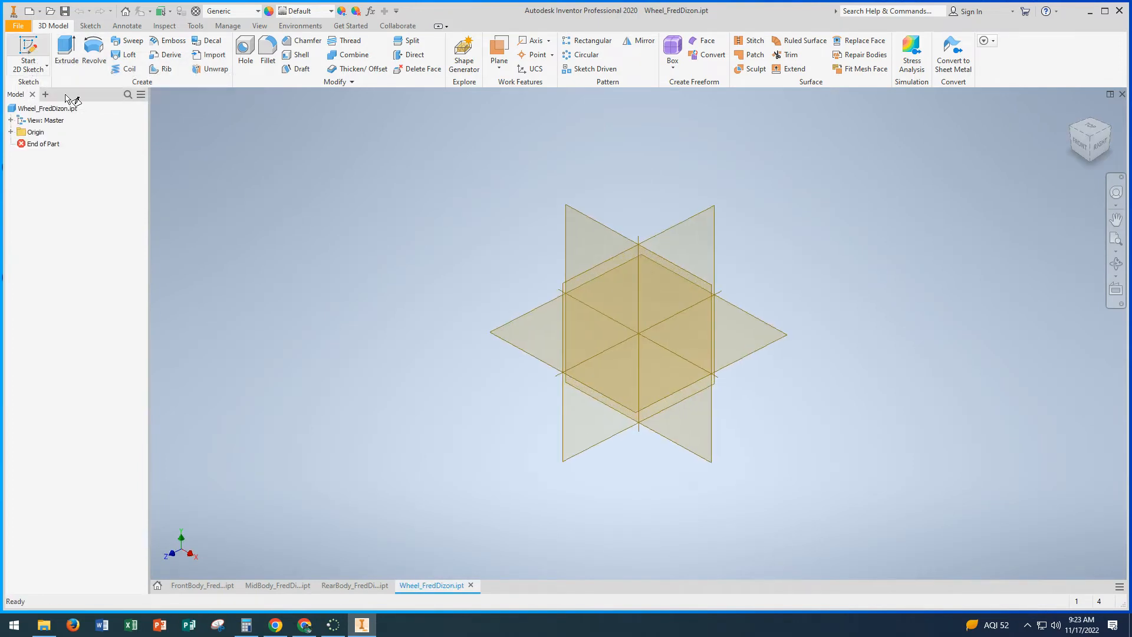
click(567, 178)
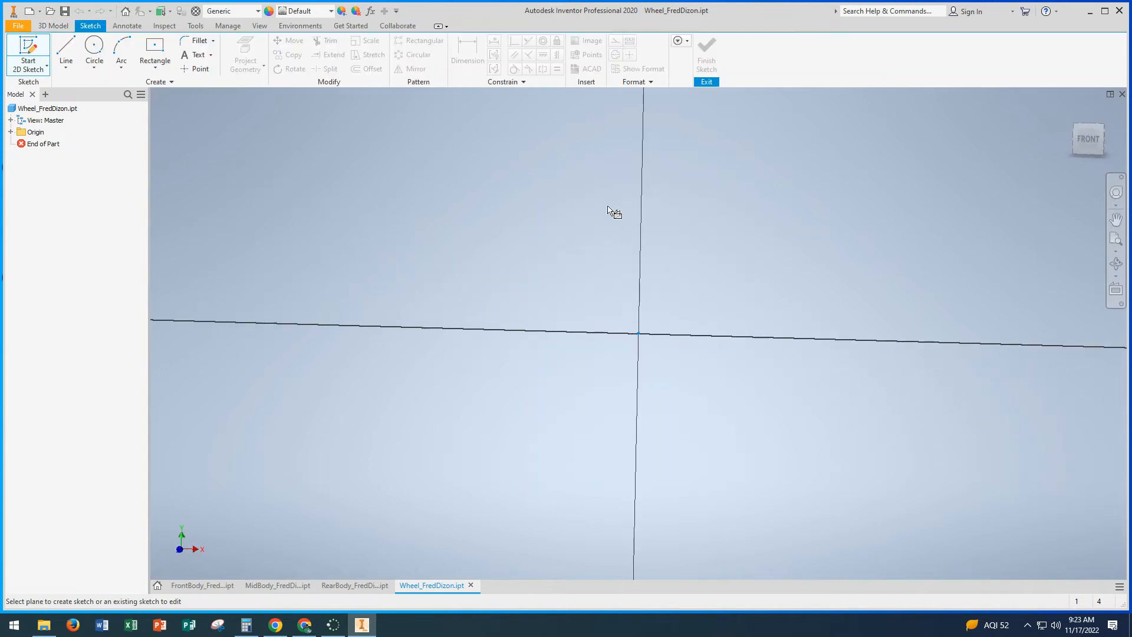
click(95, 51)
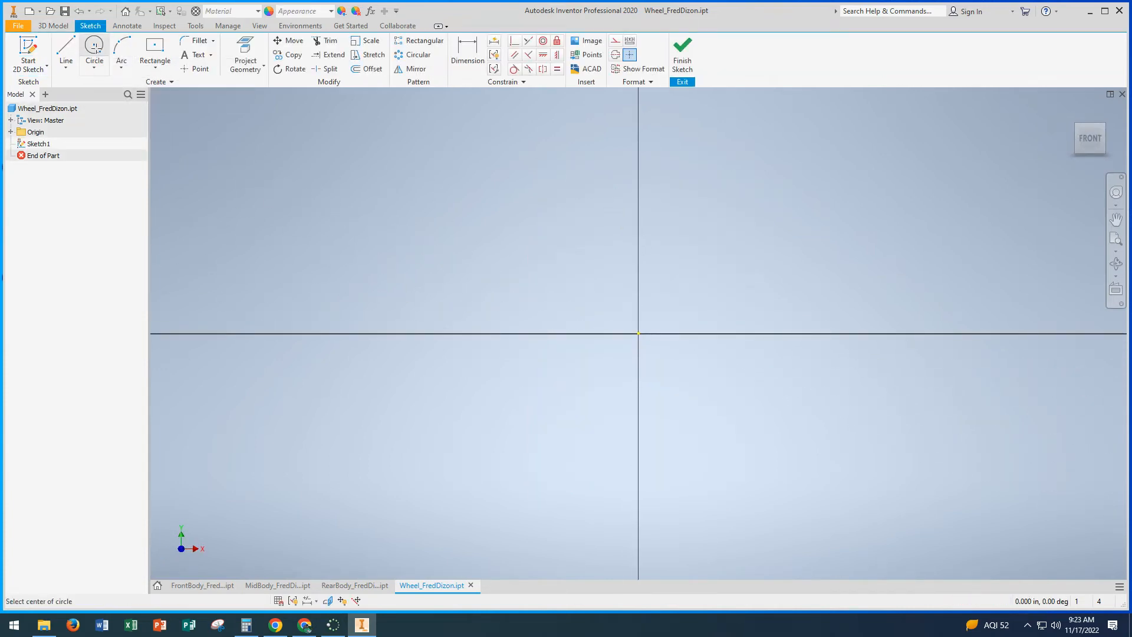
click(639, 334)
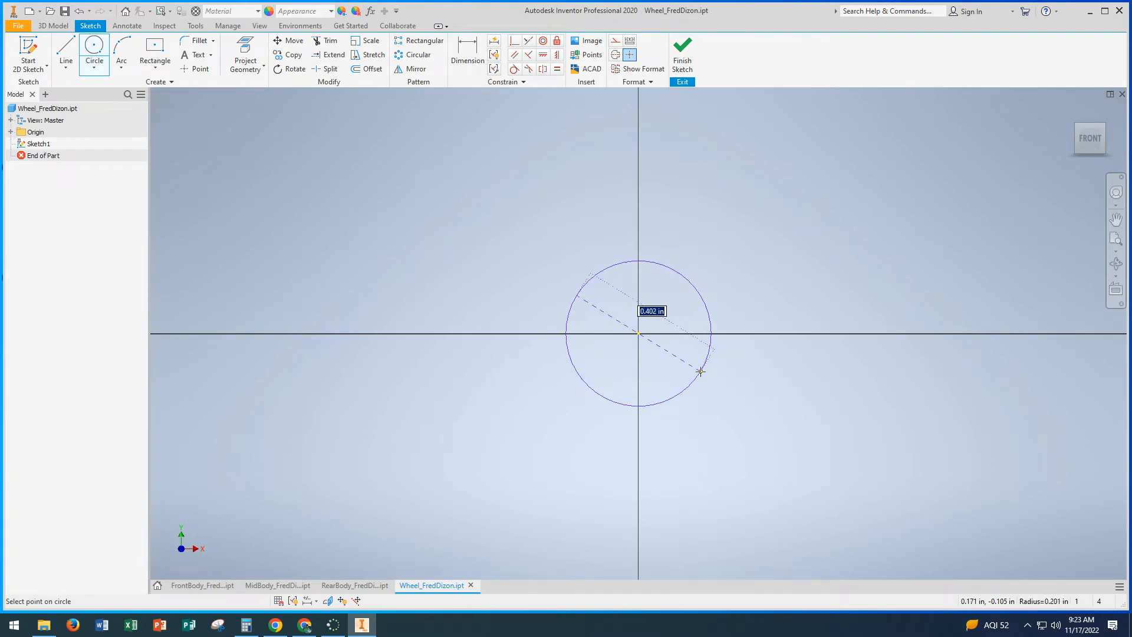
text(1.90)
key(Return)
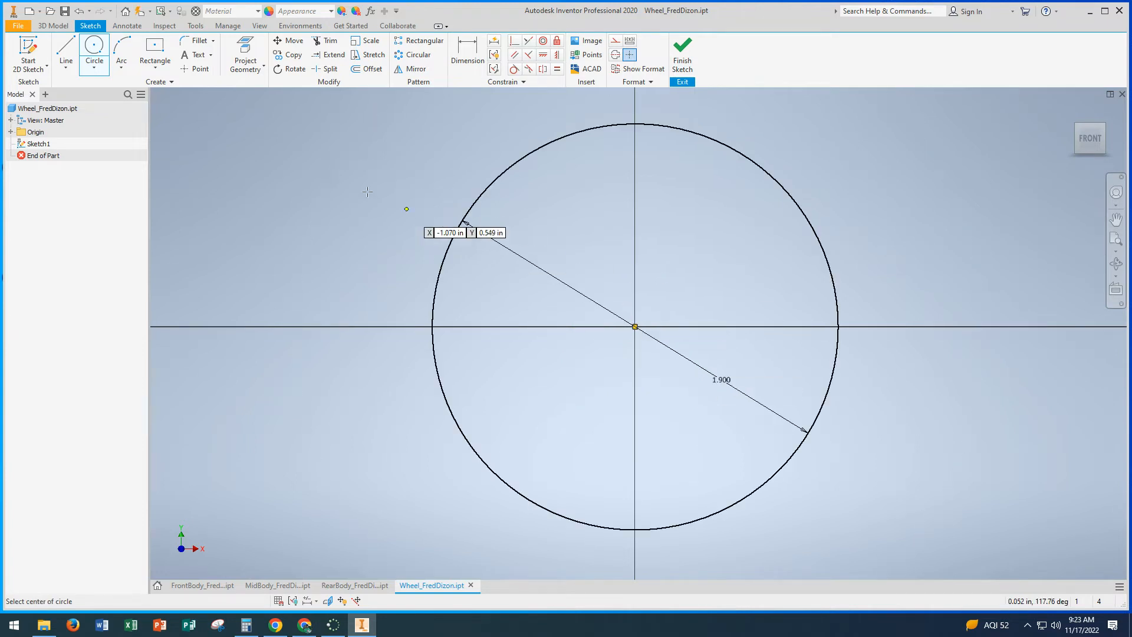
Step: Draw a concentric 0.295 in diameter circle at the origin and finish the sketch
click(635, 326)
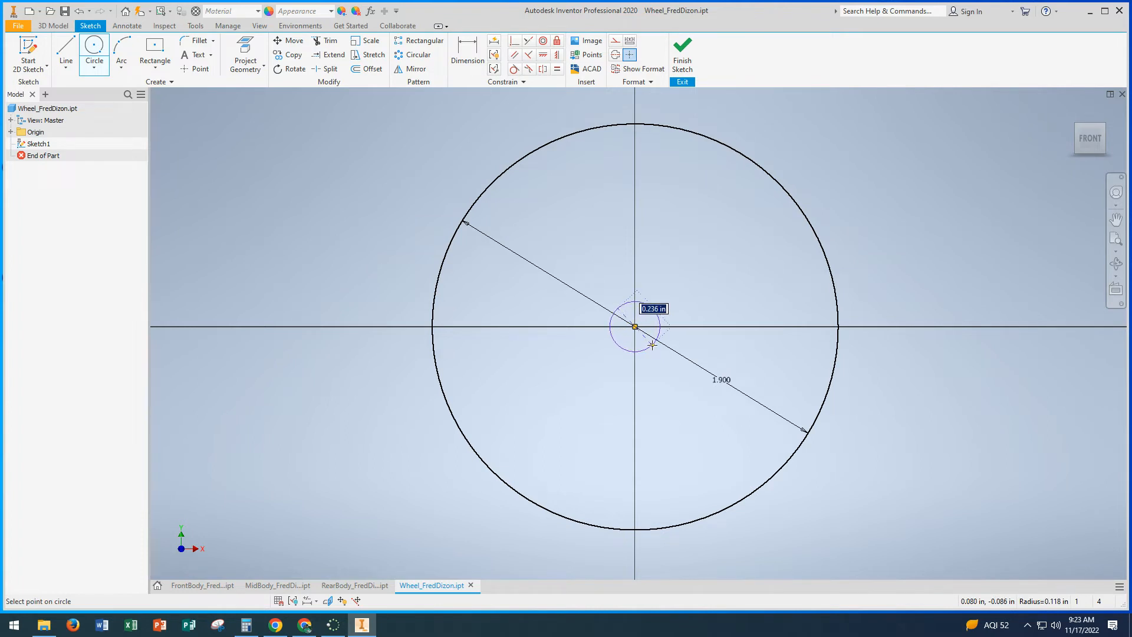
text(0.295)
key(Return)
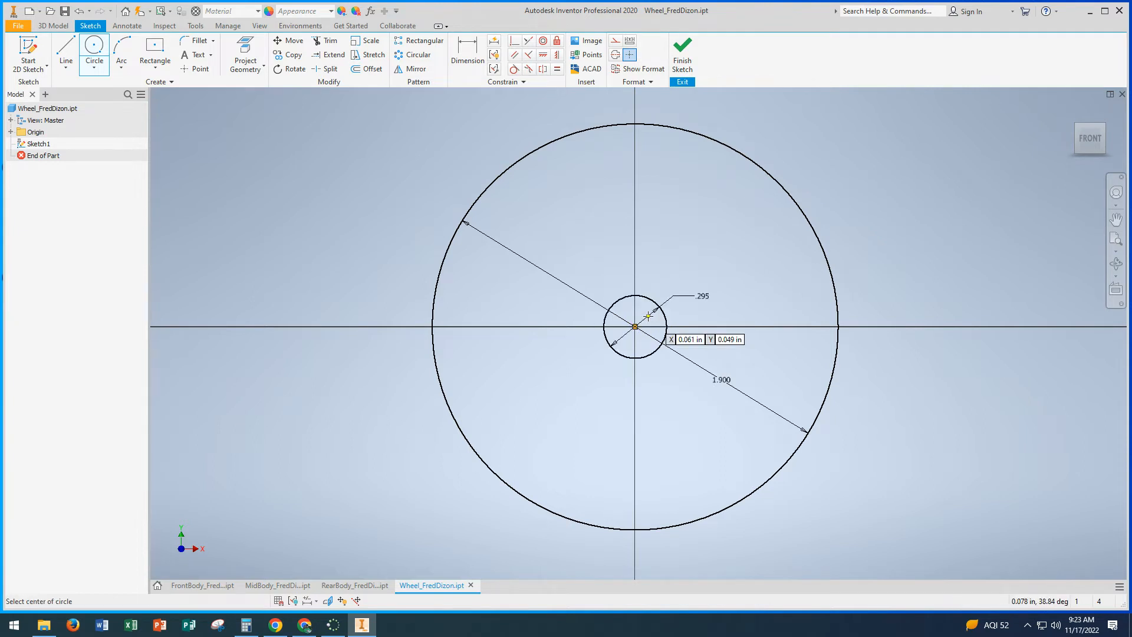
click(683, 53)
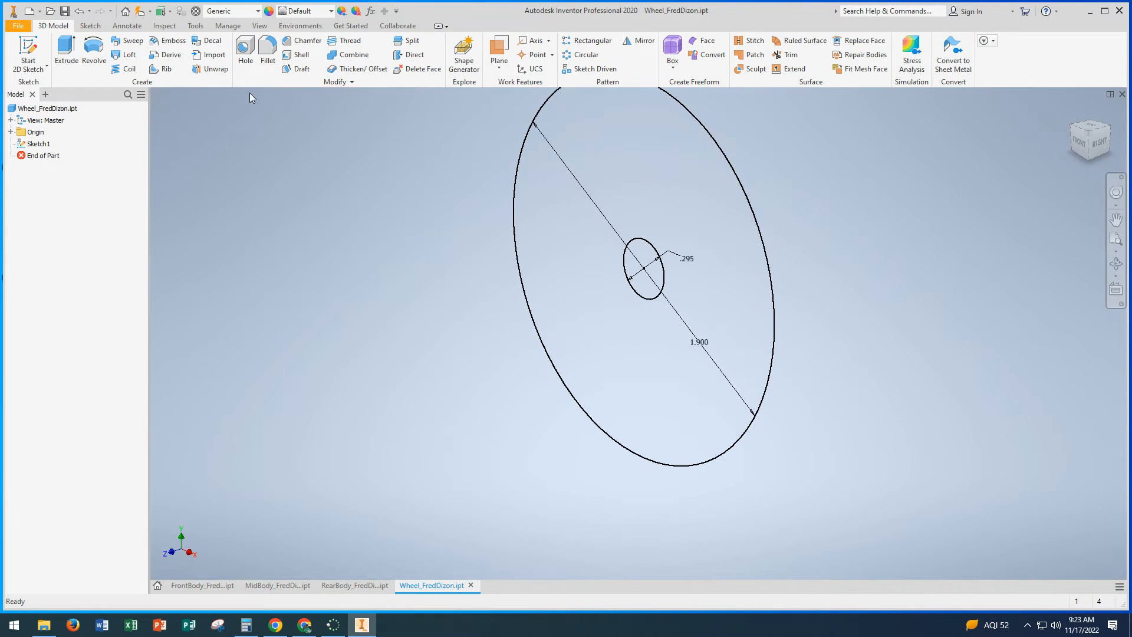
Step: Extrude both the inner and outer circle profiles 0.6 in in the flipped direction to form the wheel disc
click(66, 52)
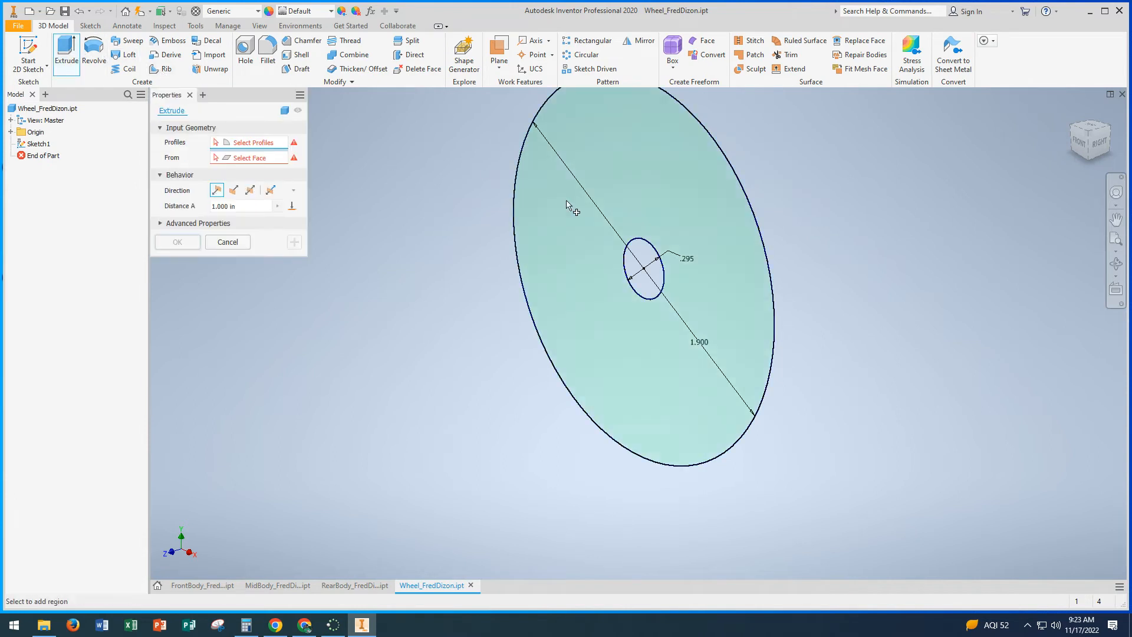
click(640, 263)
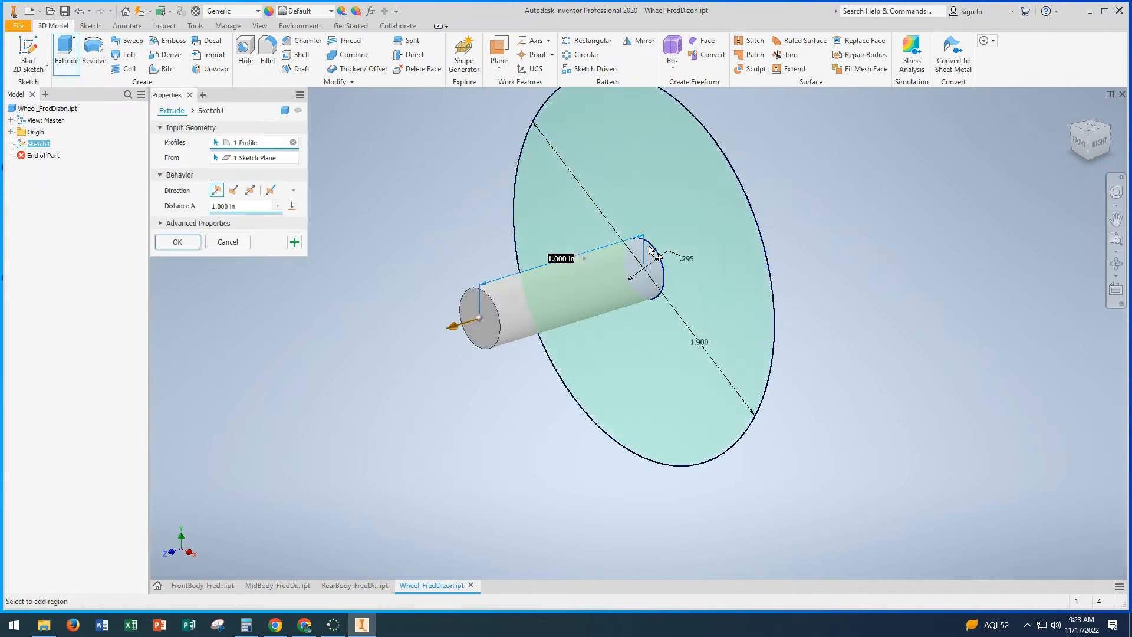
click(661, 214)
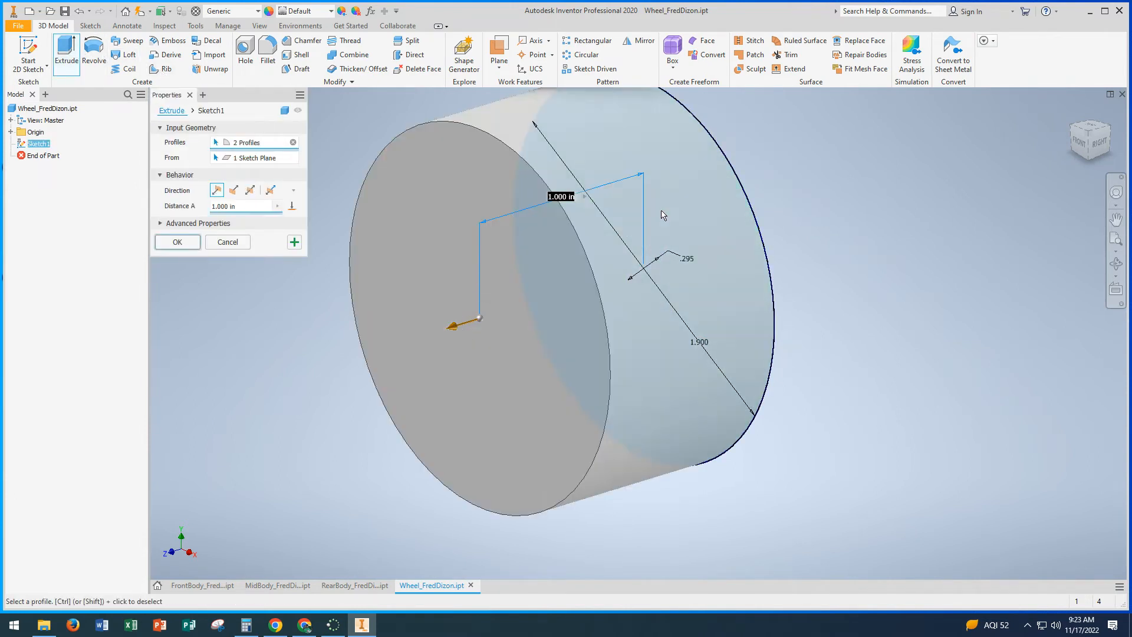
click(234, 190)
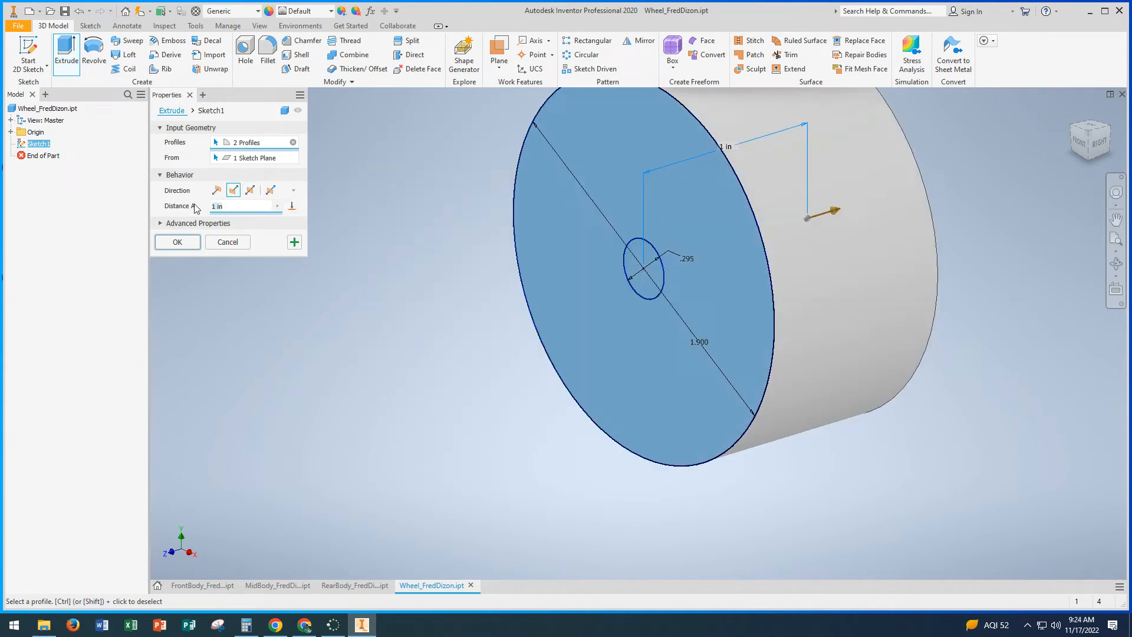
text(.6)
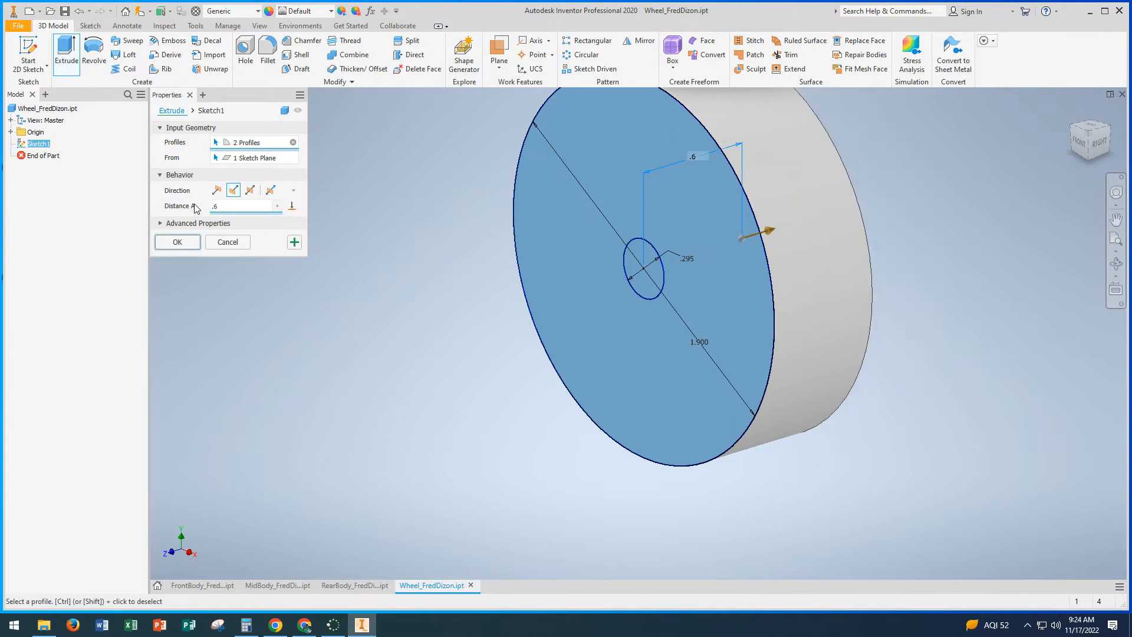
click(192, 242)
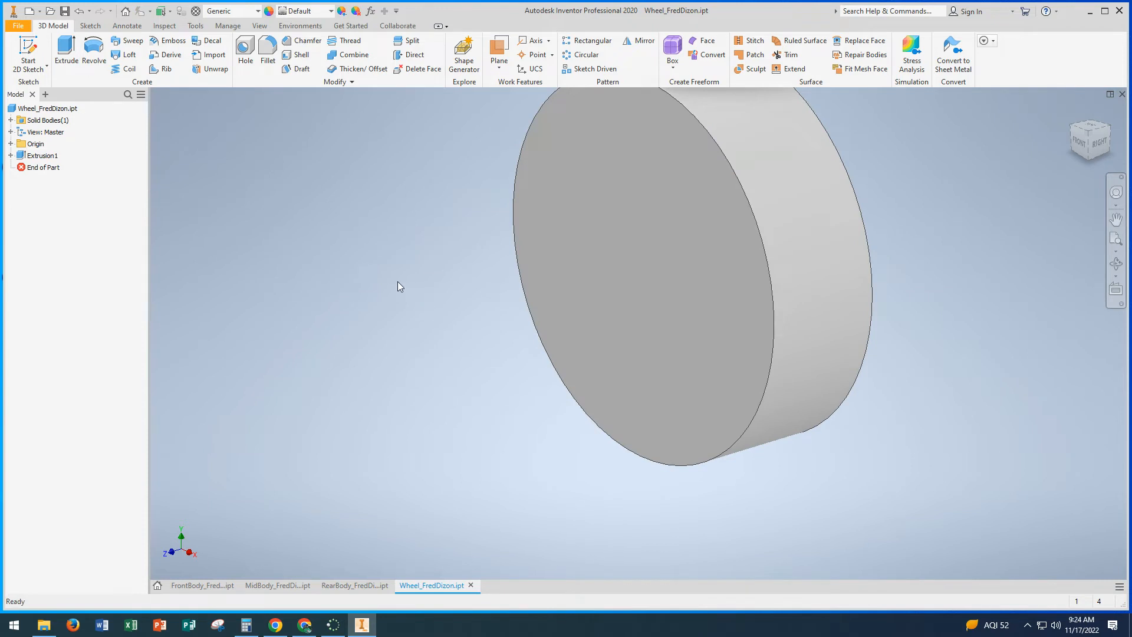
Step: Make the sketch inside the wheel disc's extrusion visible again
middle_drag(397, 282, 340, 321)
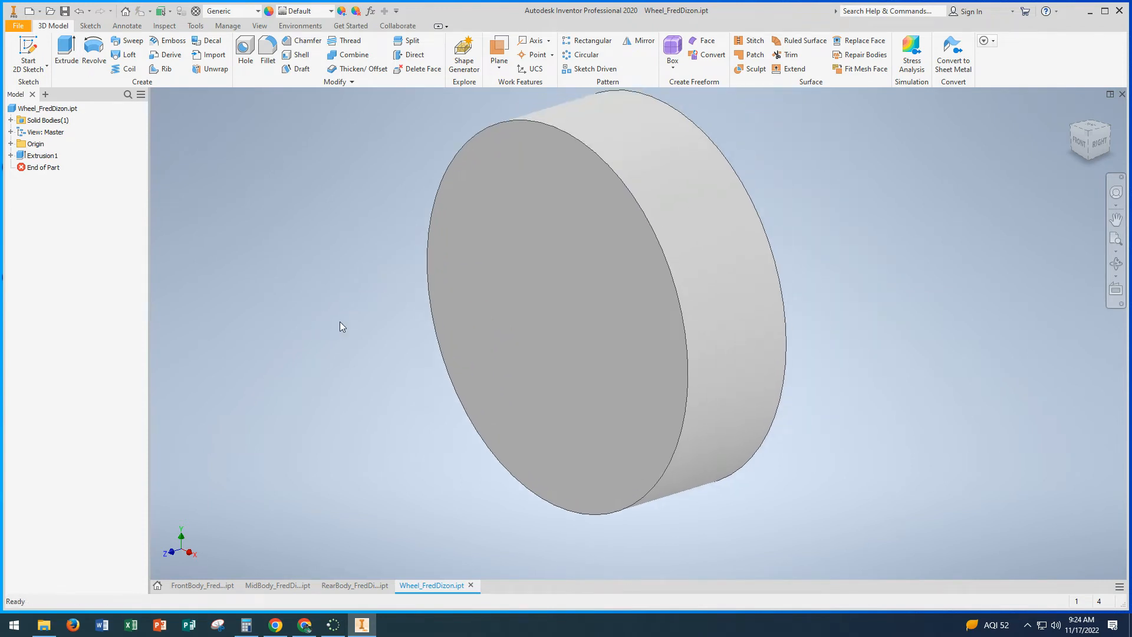
click(11, 156)
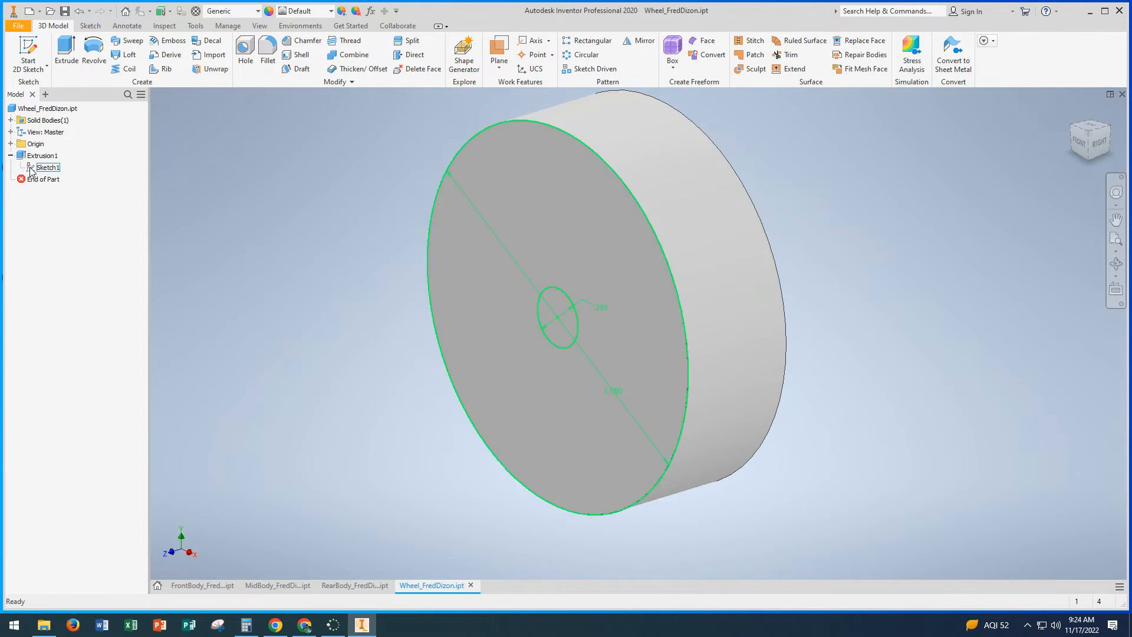
right_click(30, 168)
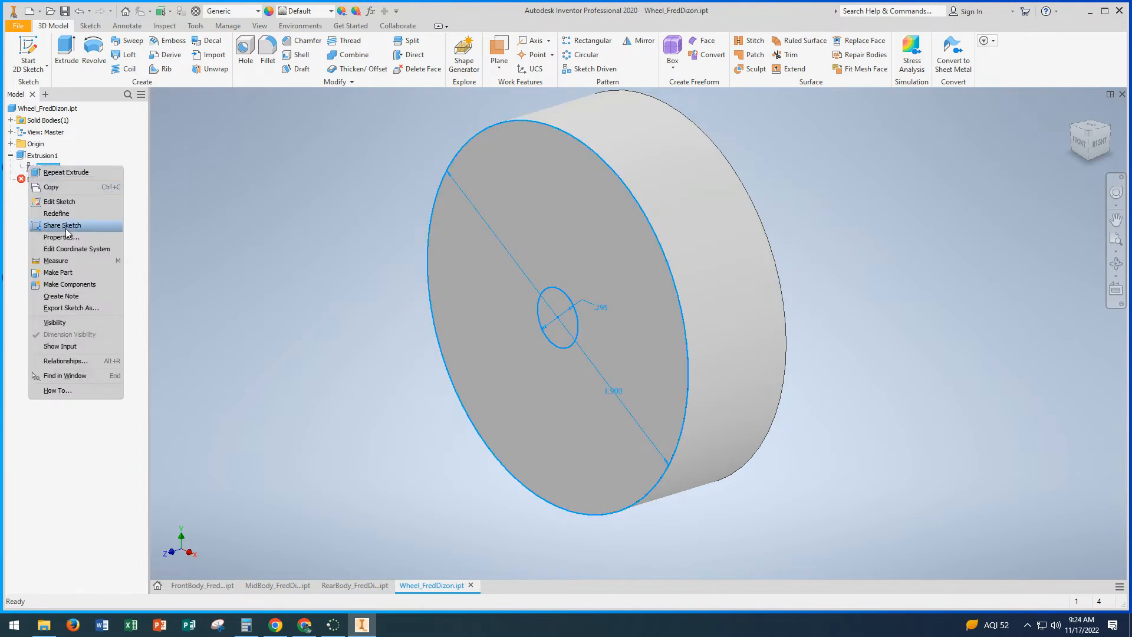
click(55, 322)
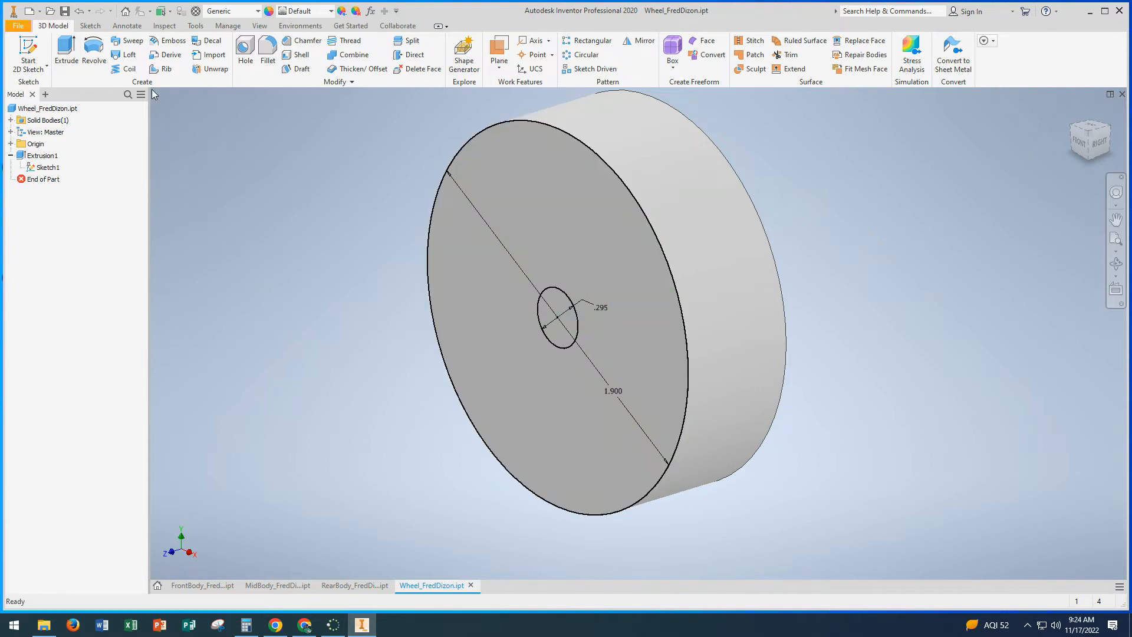
Step: Extrude the small 0.295 in circle 1.3 in in the flipped direction, joined to the disc, to form the axle
click(66, 50)
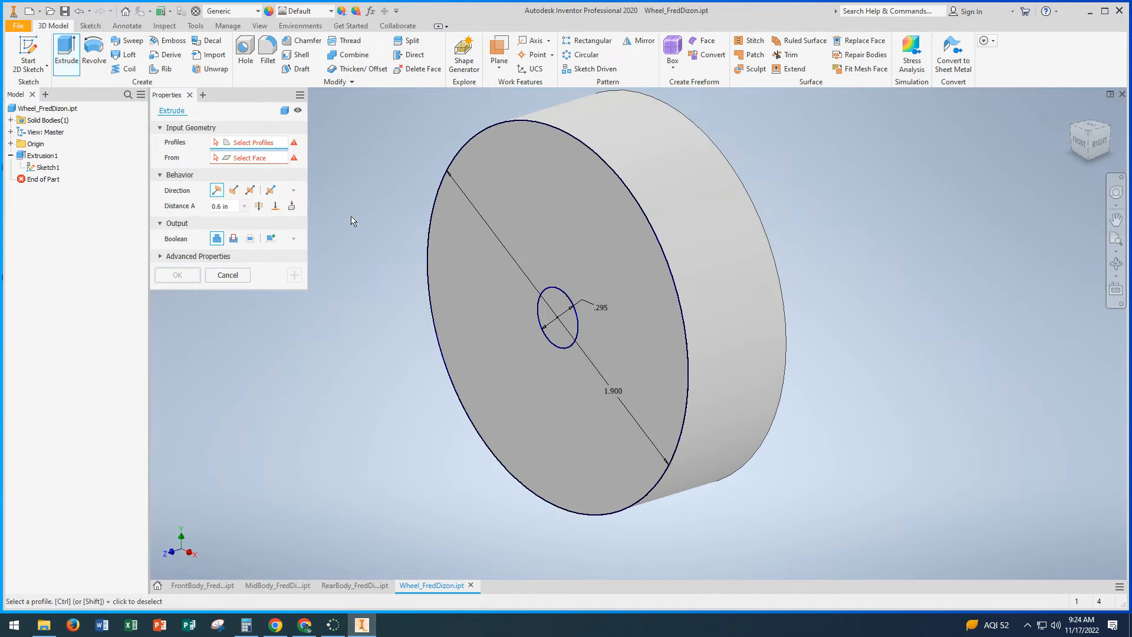
click(558, 299)
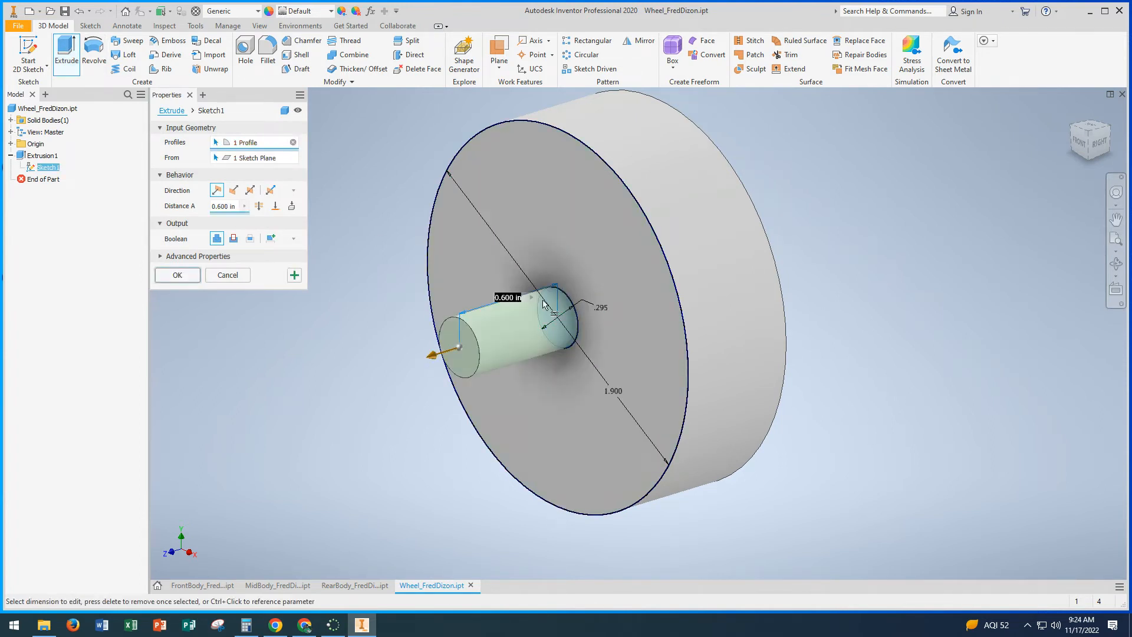
click(234, 190)
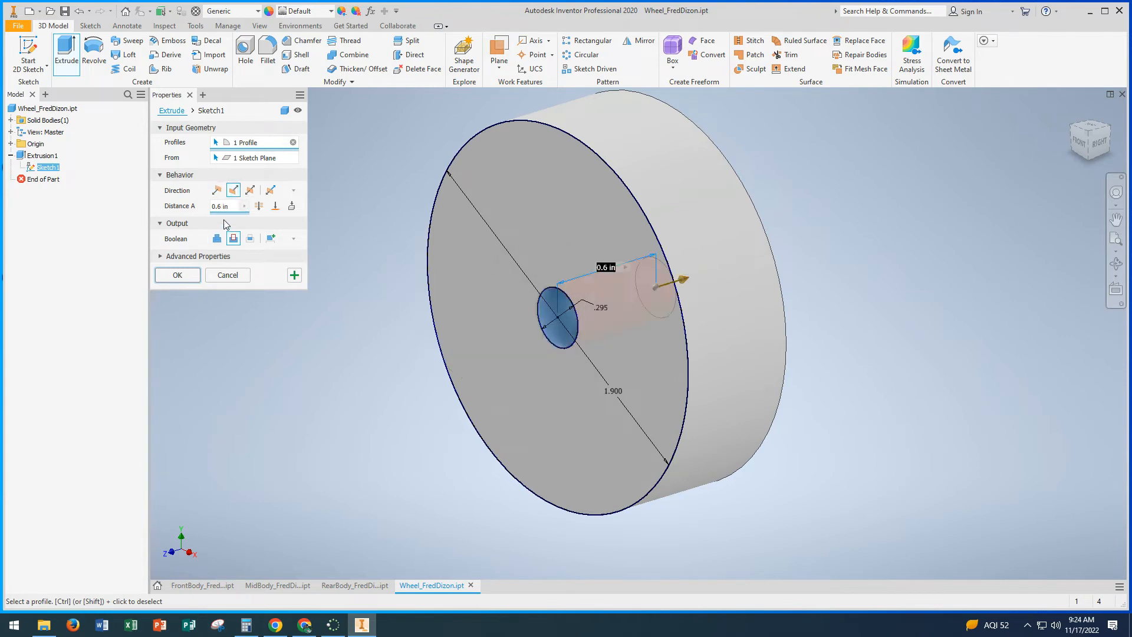
mouse_move(547, 317)
shift+middle_down()
mouse_move(615, 308)
mouse_move(532, 307)
mouse_move(526, 321)
shift+middle_up()
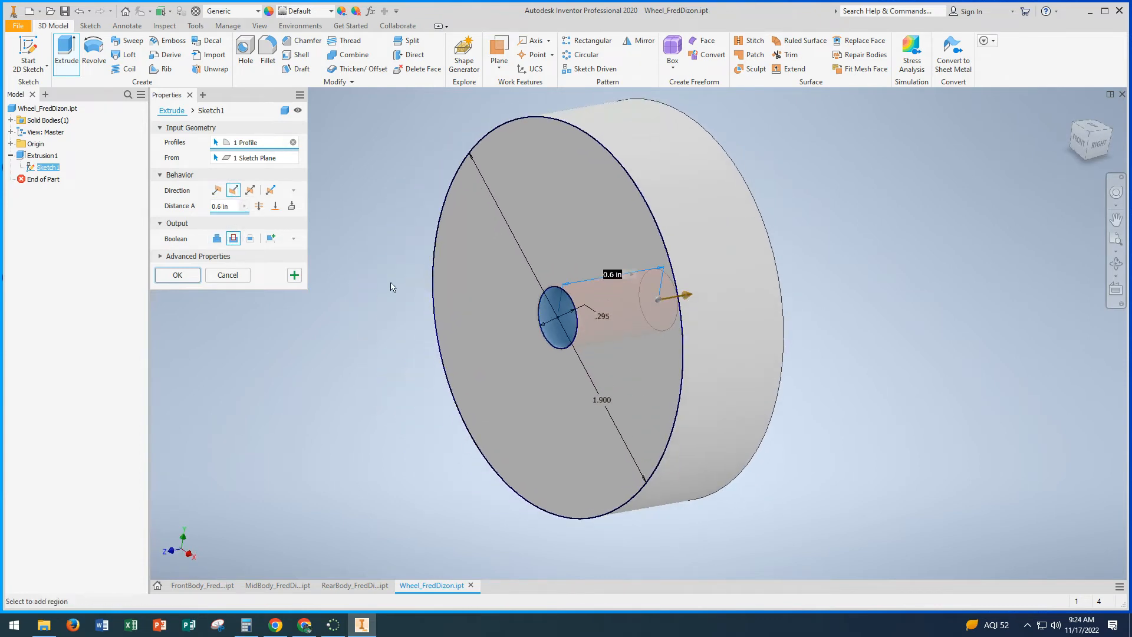
click(215, 239)
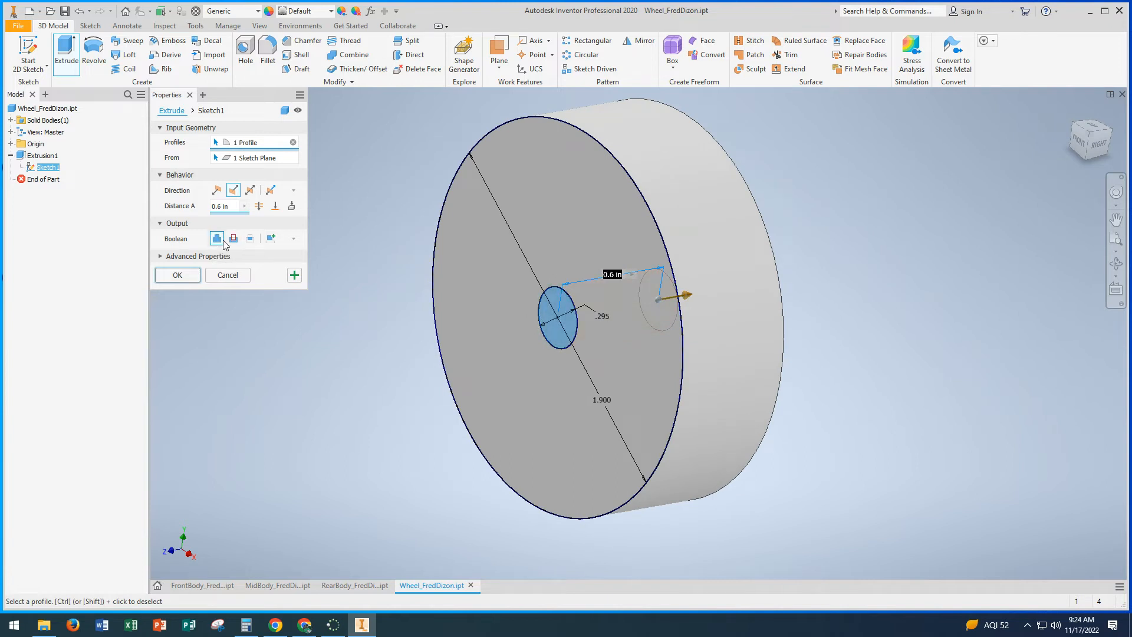
click(230, 207)
text(1.3)
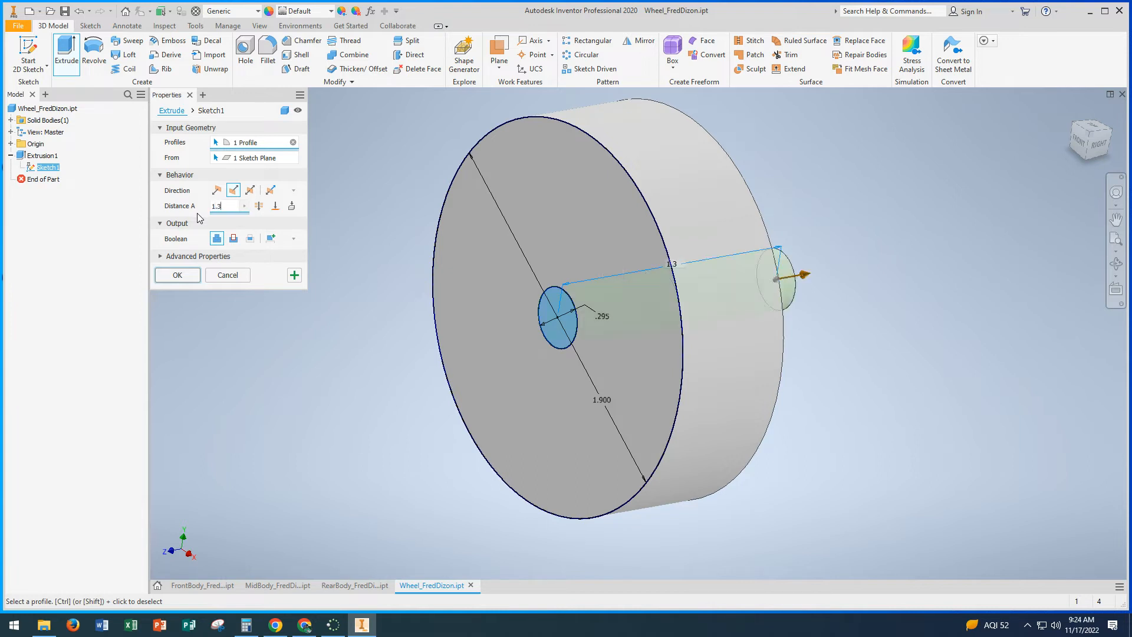
shift+middle_drag(392, 252, 303, 270)
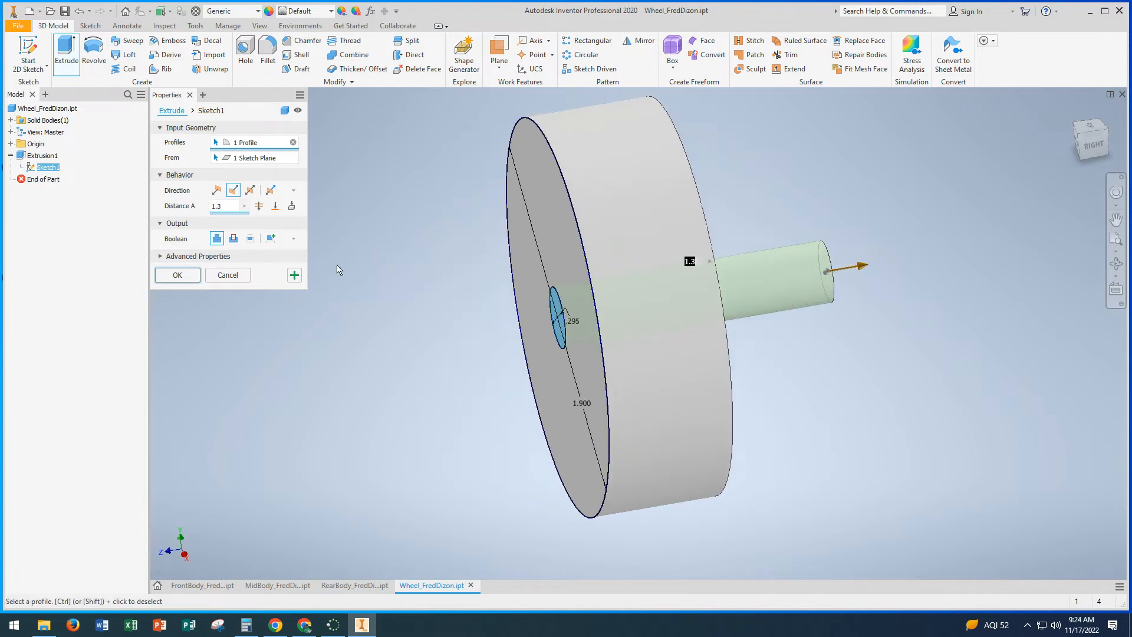
click(178, 275)
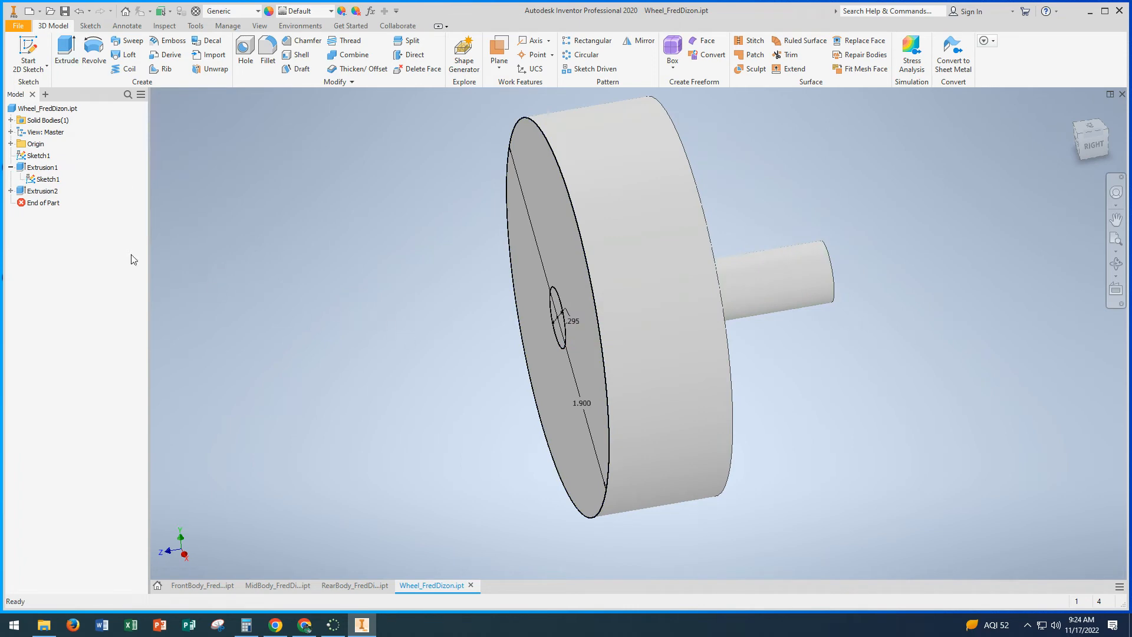
Step: Hide the wheel's circle sketch and save the wheel part
shift+middle_drag(499, 275, 566, 282)
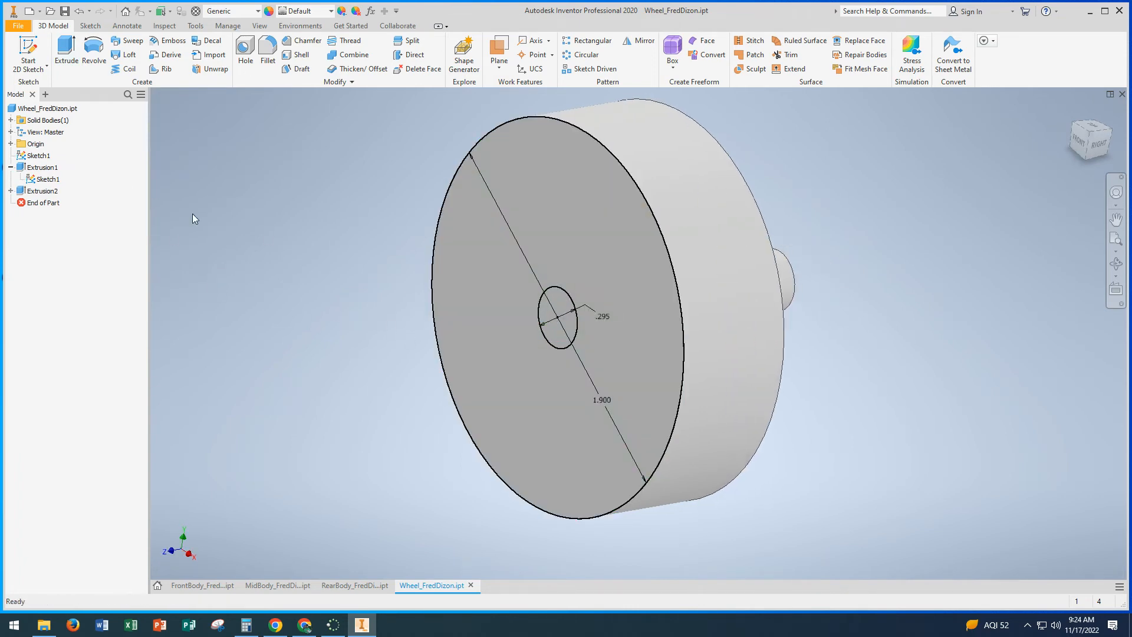
right_click(40, 181)
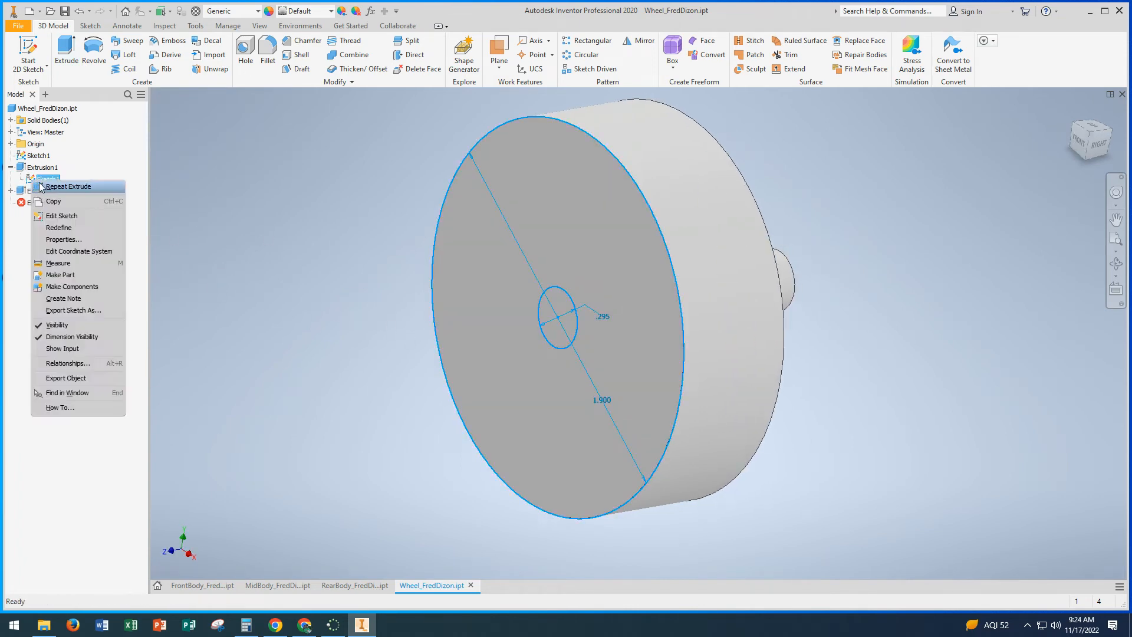
click(57, 325)
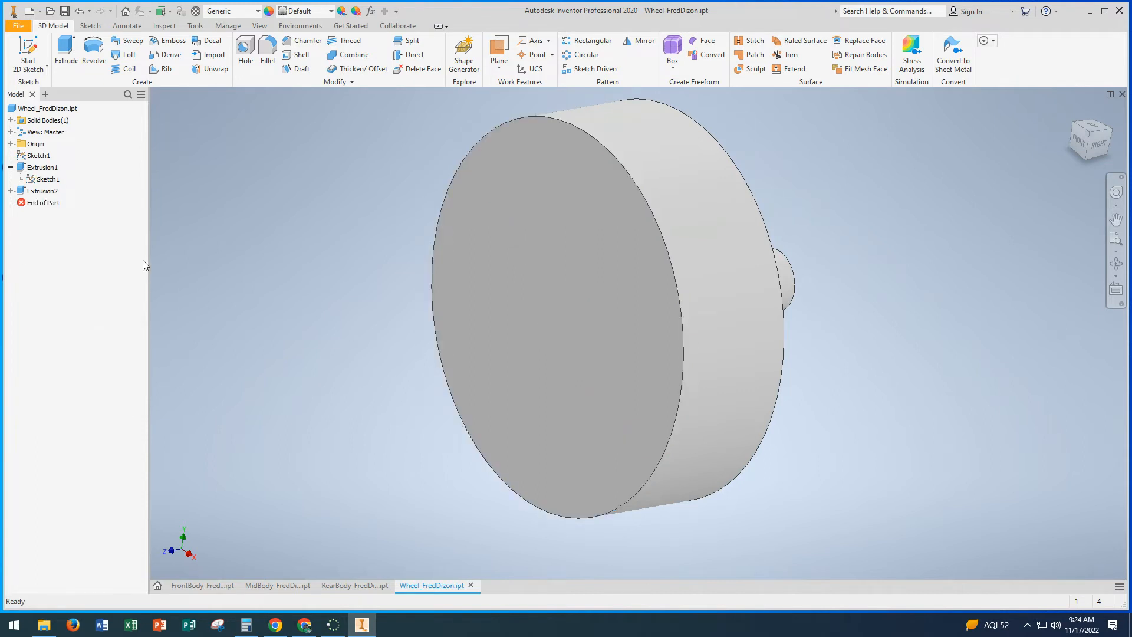
click(18, 28)
click(32, 129)
Step: Create a new part and start a sketch on the front (XY) plane
click(158, 587)
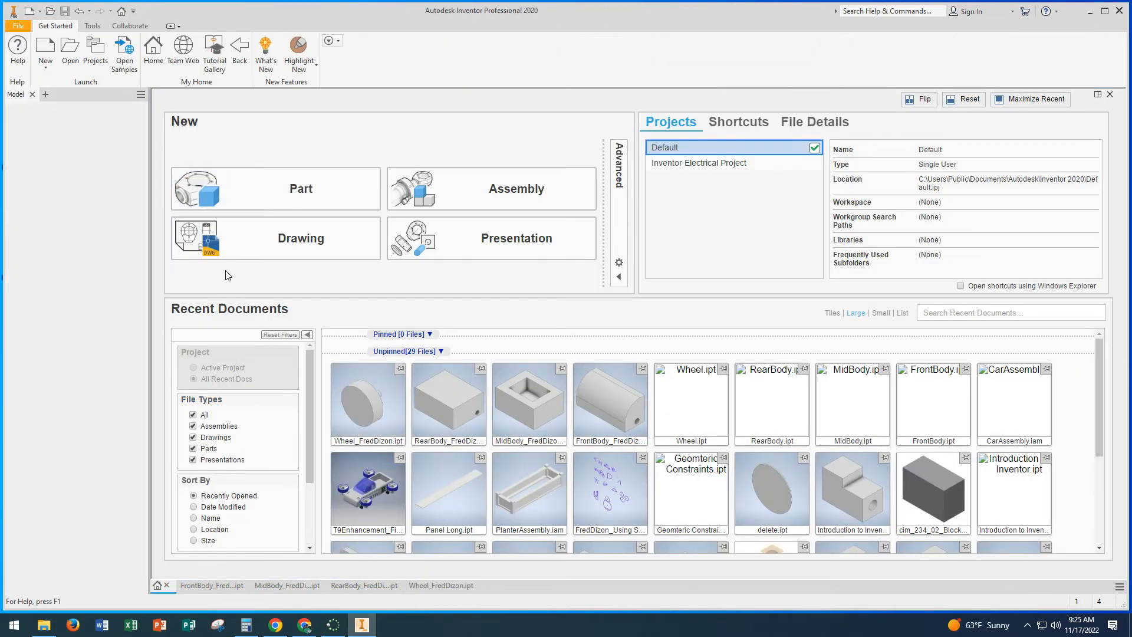
click(270, 191)
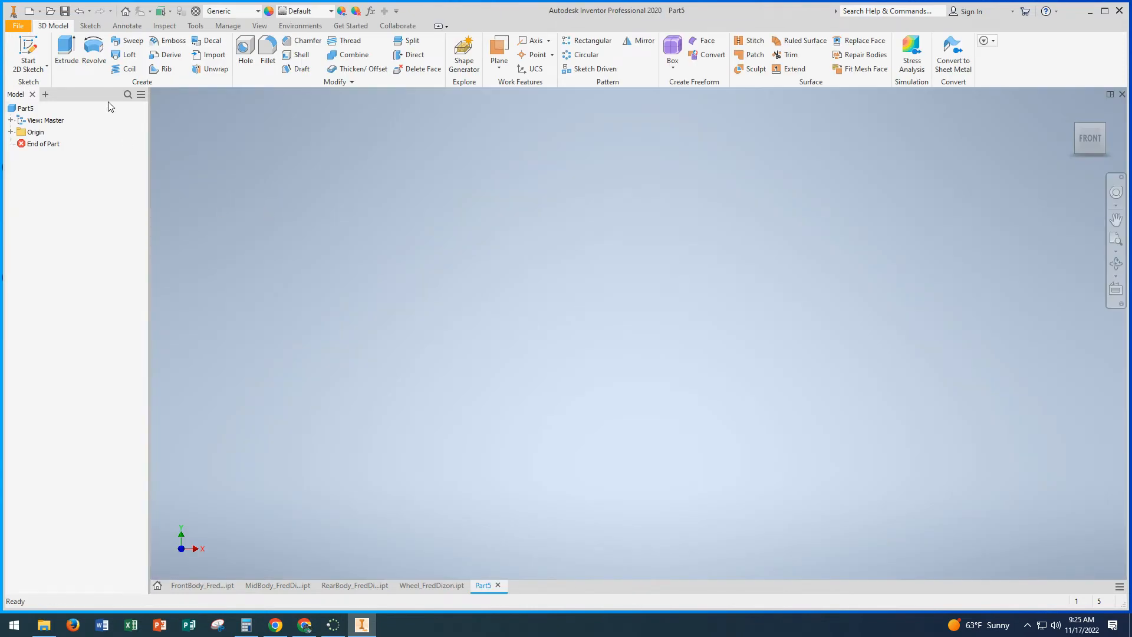
click(29, 50)
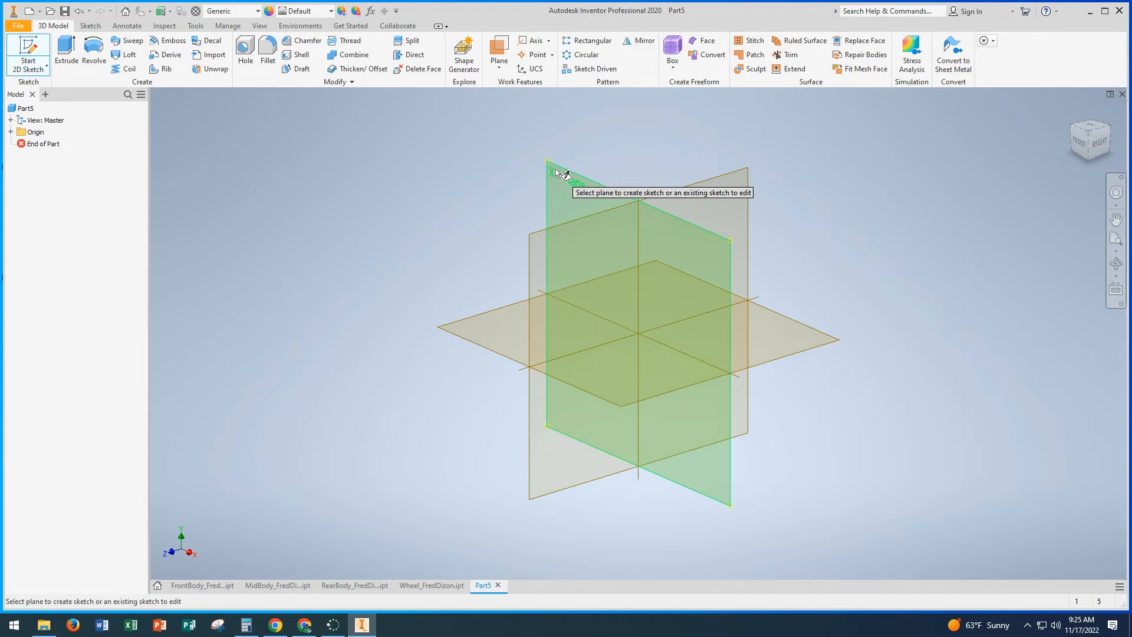
click(557, 173)
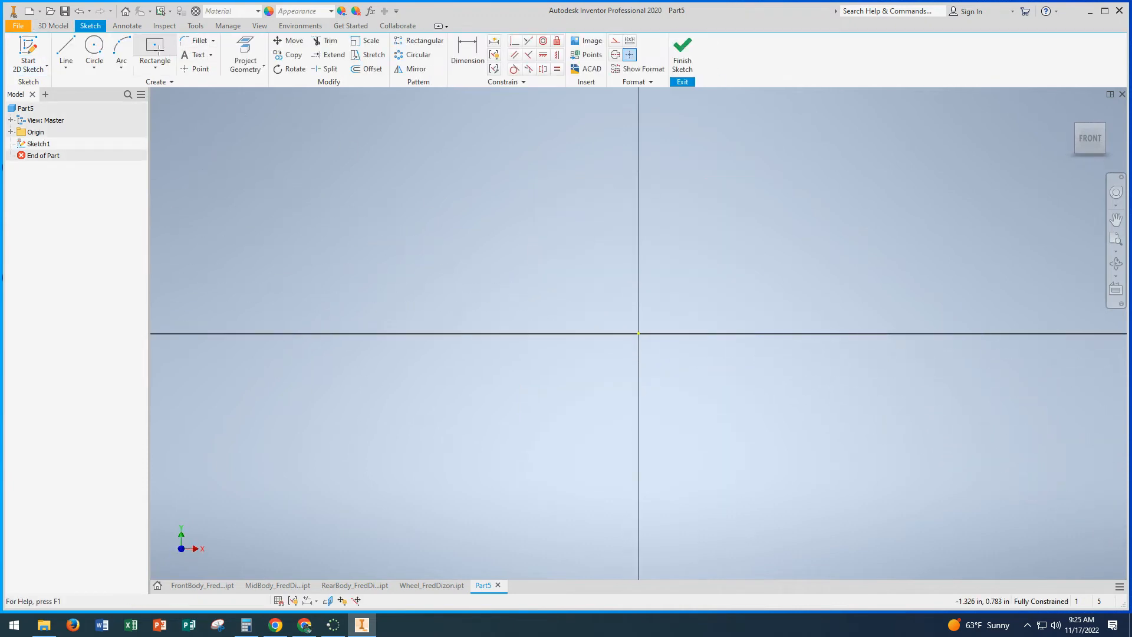
Step: Draw a 1.995 in by 1.495 in centre rectangle centred on the origin and finish the sketch
click(155, 47)
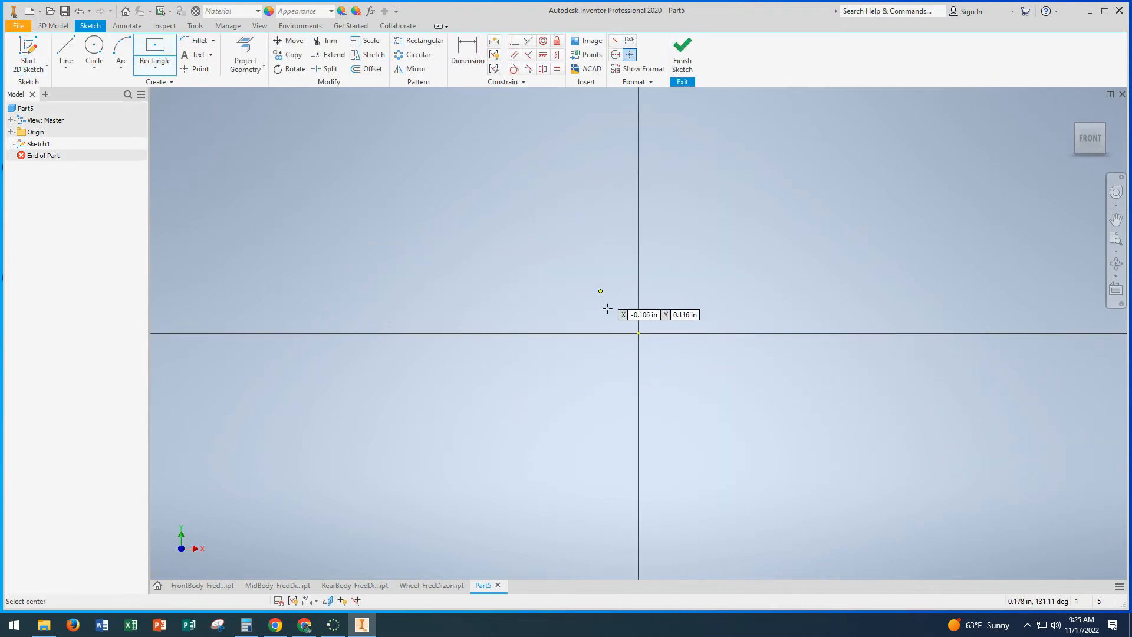
click(638, 332)
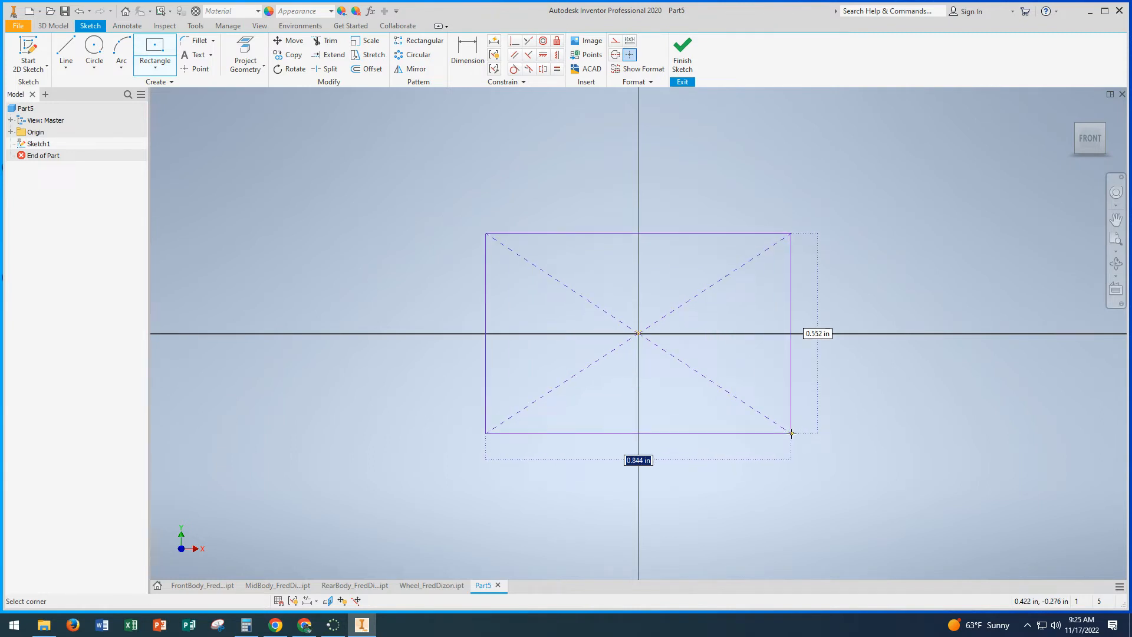
text(1.995)
key(Tab)
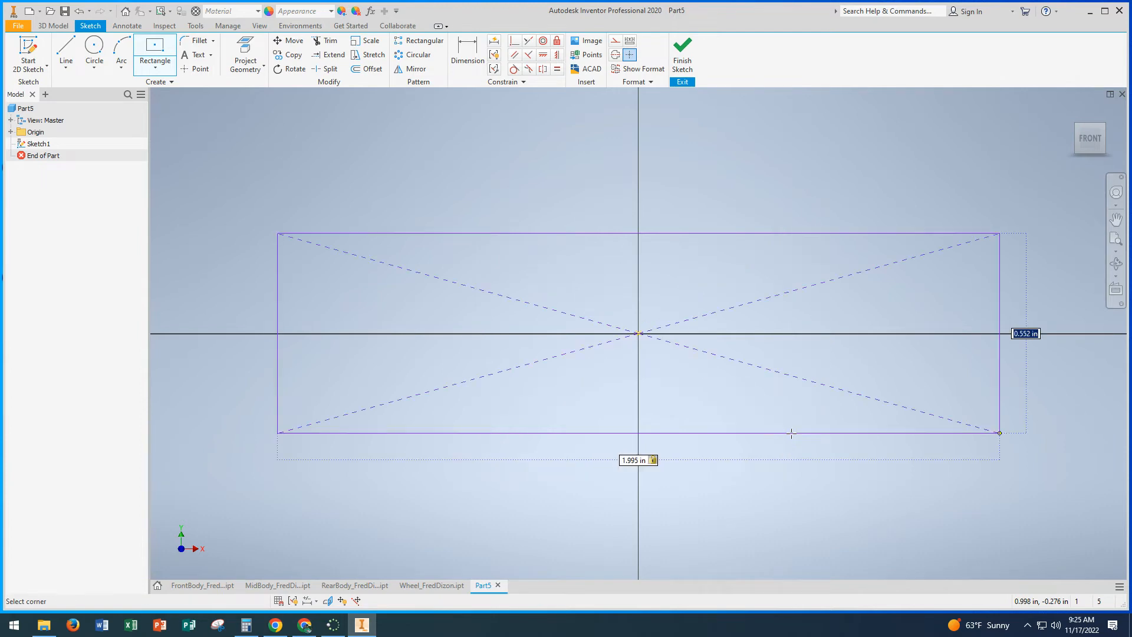
text(1.495)
key(Return)
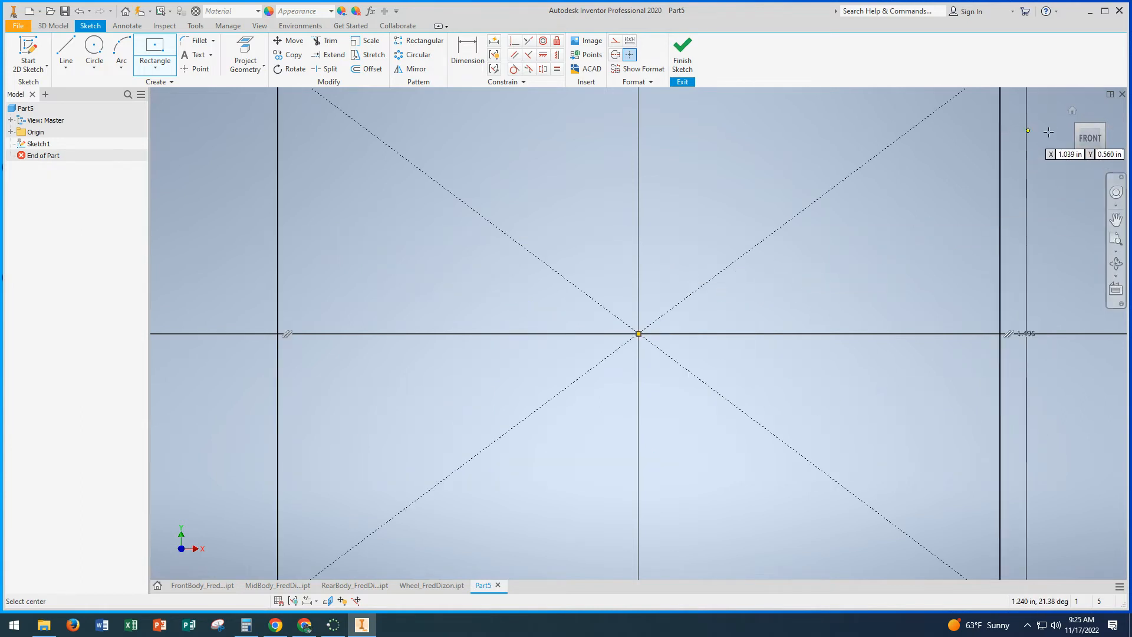
click(1090, 141)
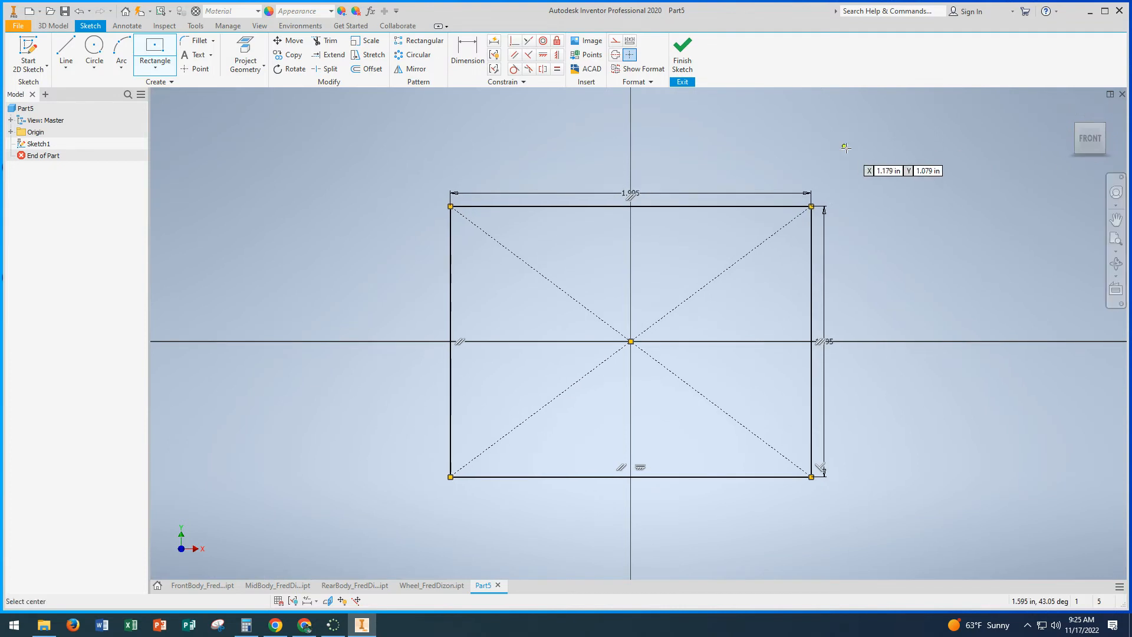
click(682, 59)
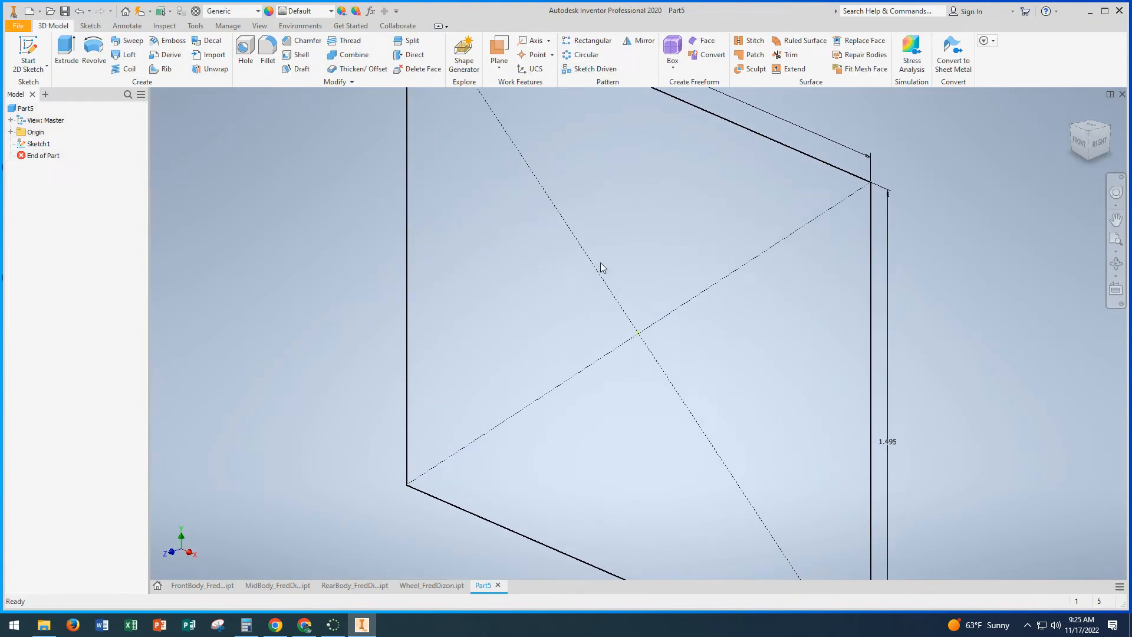
Step: Extrude the 1.995 in by 1.495 in rectangle 0.75 in in the flipped direction
scroll(599, 291, down, 3)
scroll(599, 290, up, 4)
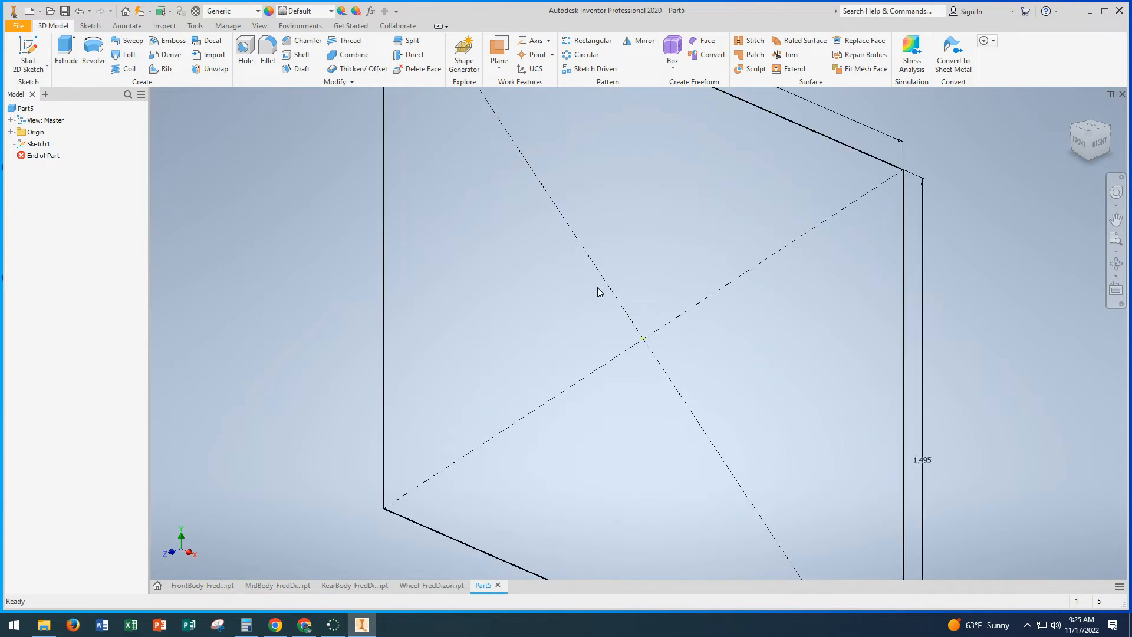
scroll(597, 289, up, 2)
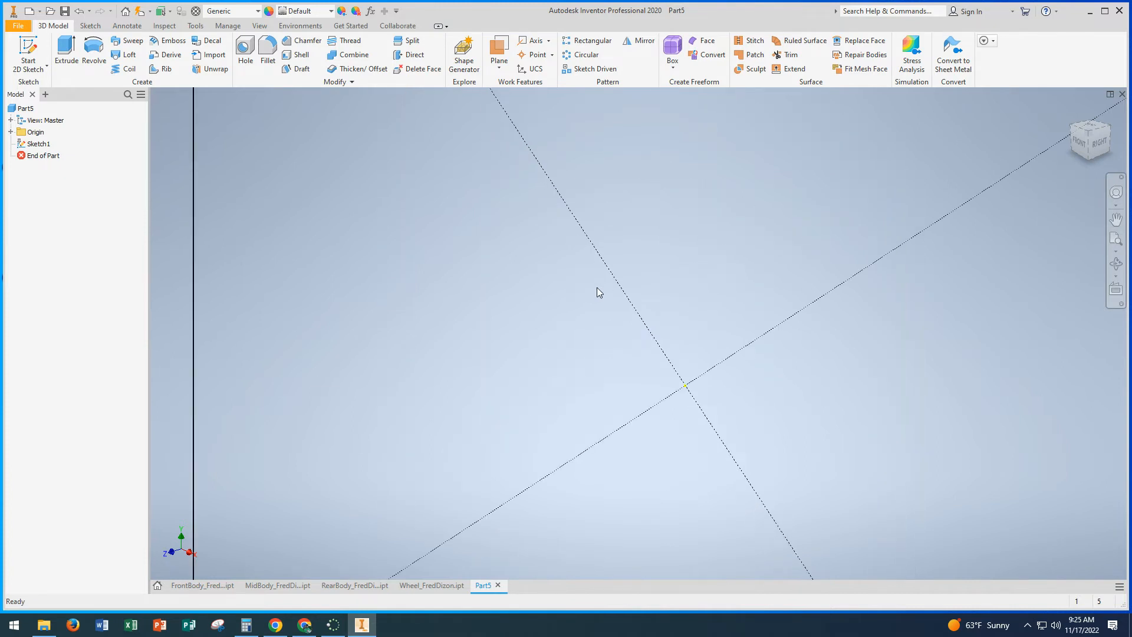
scroll(597, 288, down, 3)
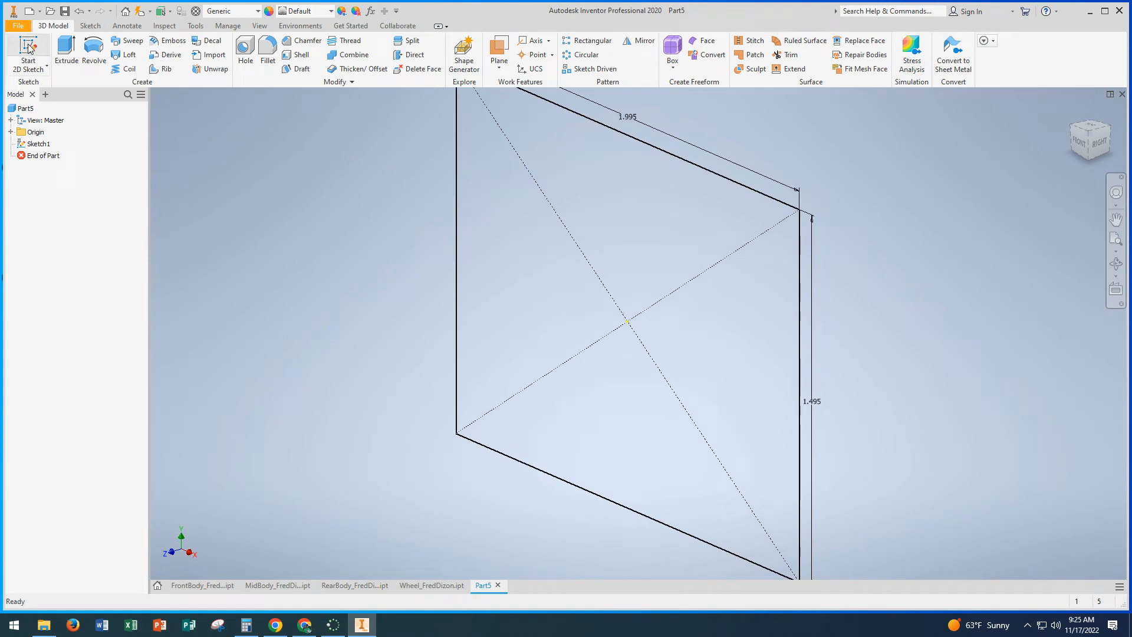
click(62, 50)
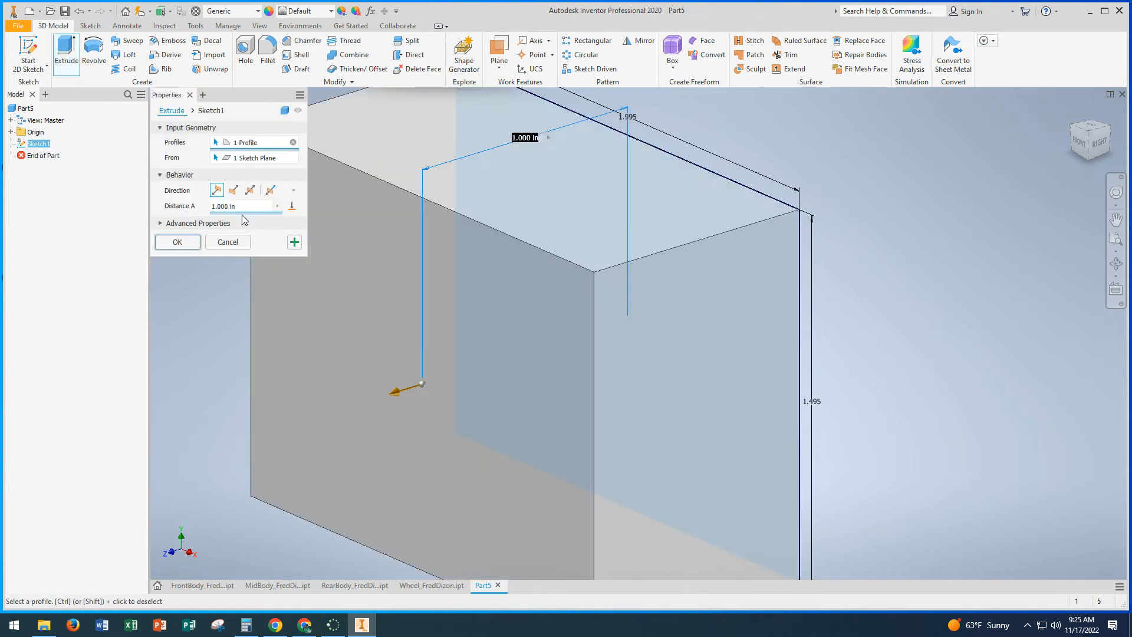
click(234, 190)
scroll(592, 295, down, 2)
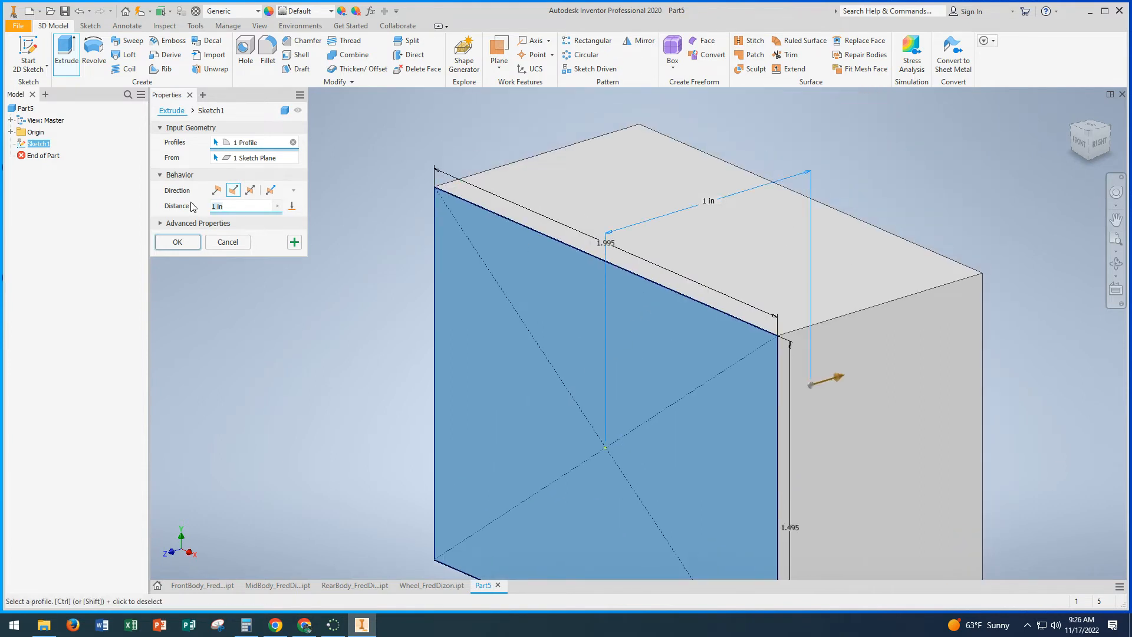
text(.)
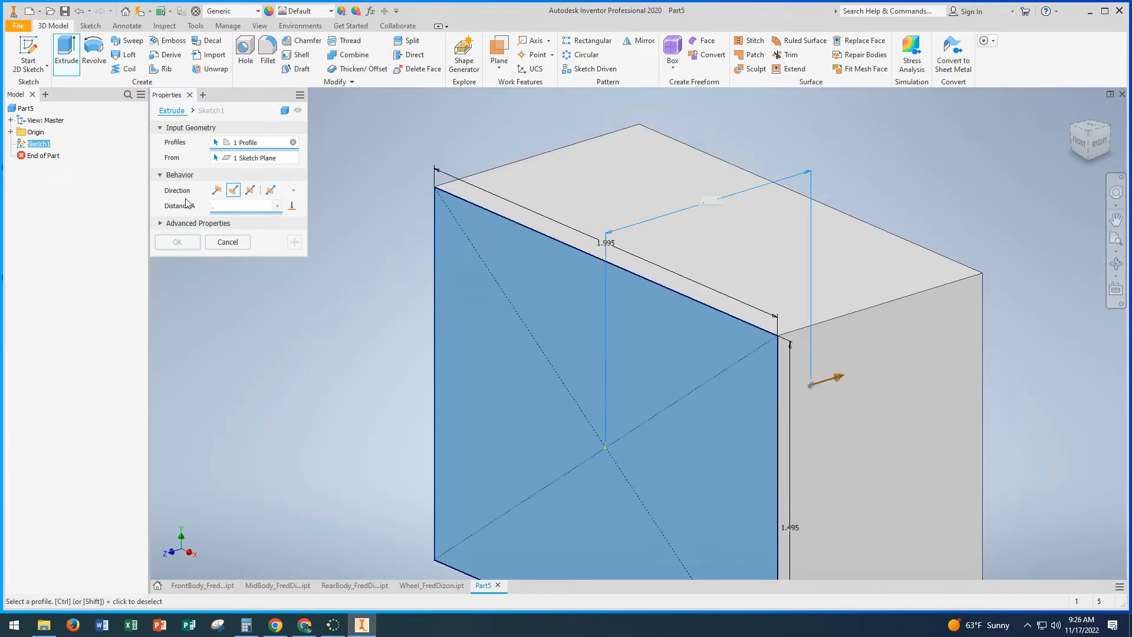
text(75)
click(188, 243)
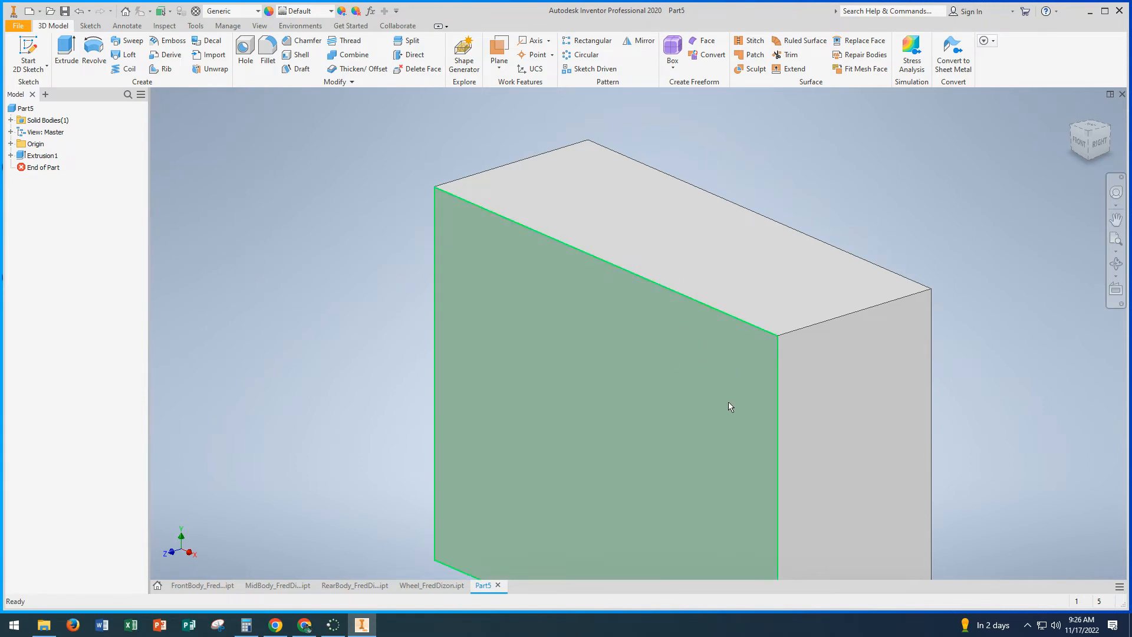
Step: Try to sketch a 3 in by 2.5 in centre rectangle centred on the origin on the block's front face
shift+middle_drag(729, 406, 858, 289)
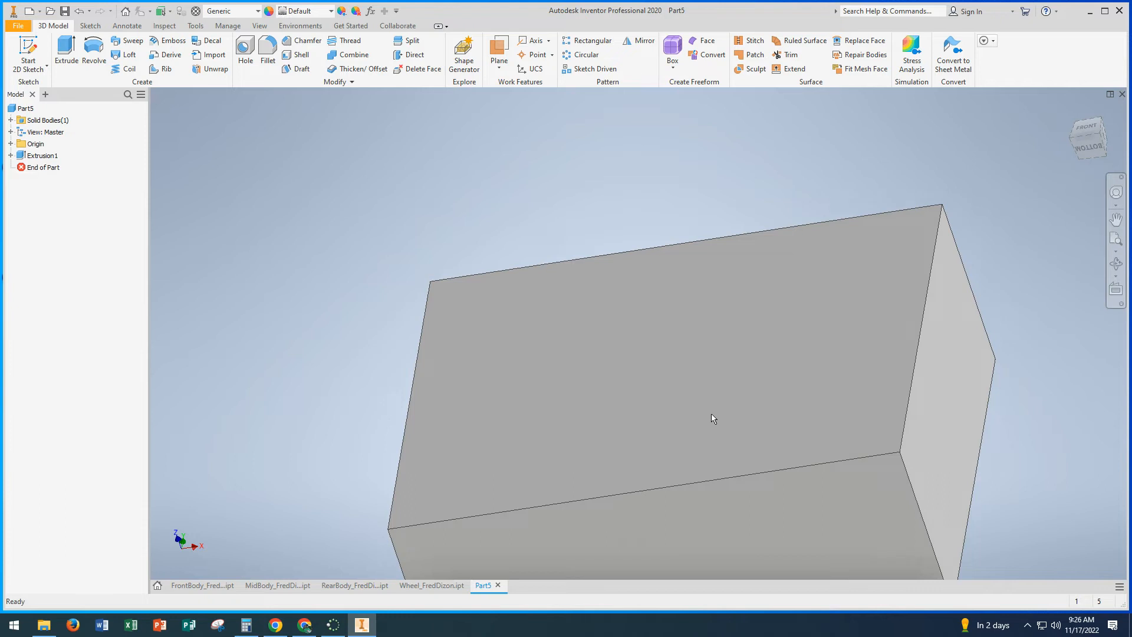
shift+middle_drag(694, 434, 626, 432)
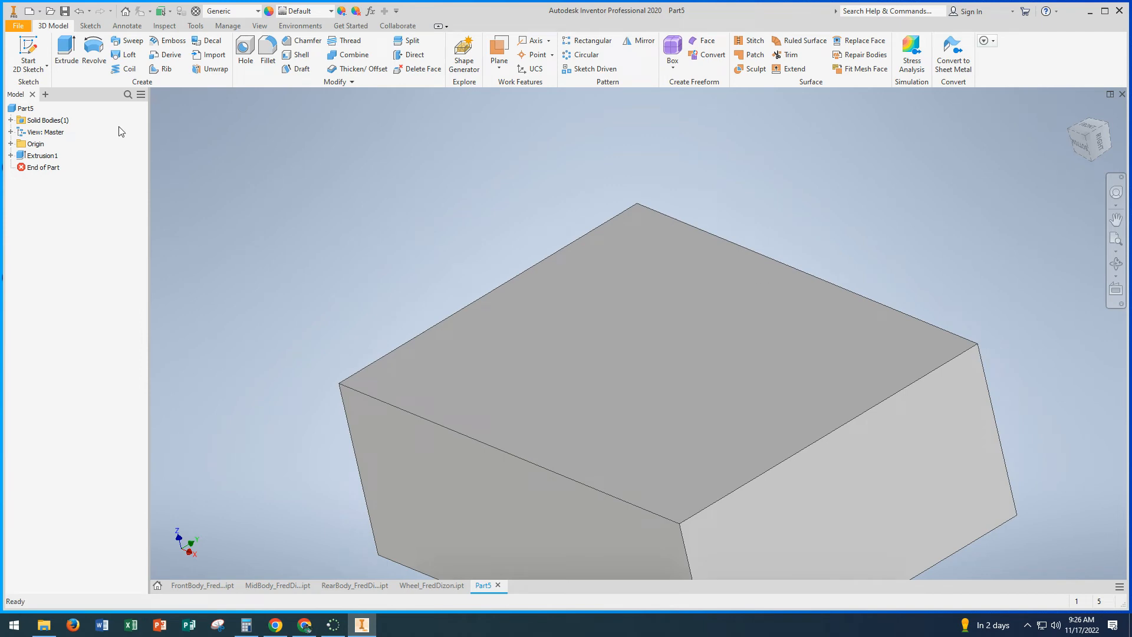
click(27, 51)
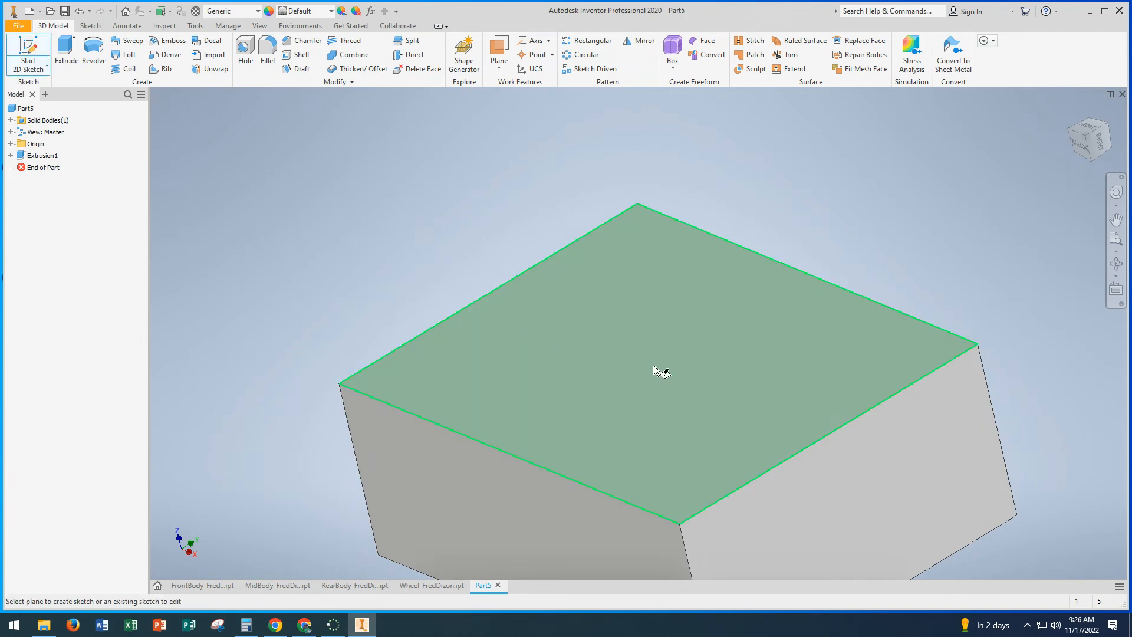
click(654, 367)
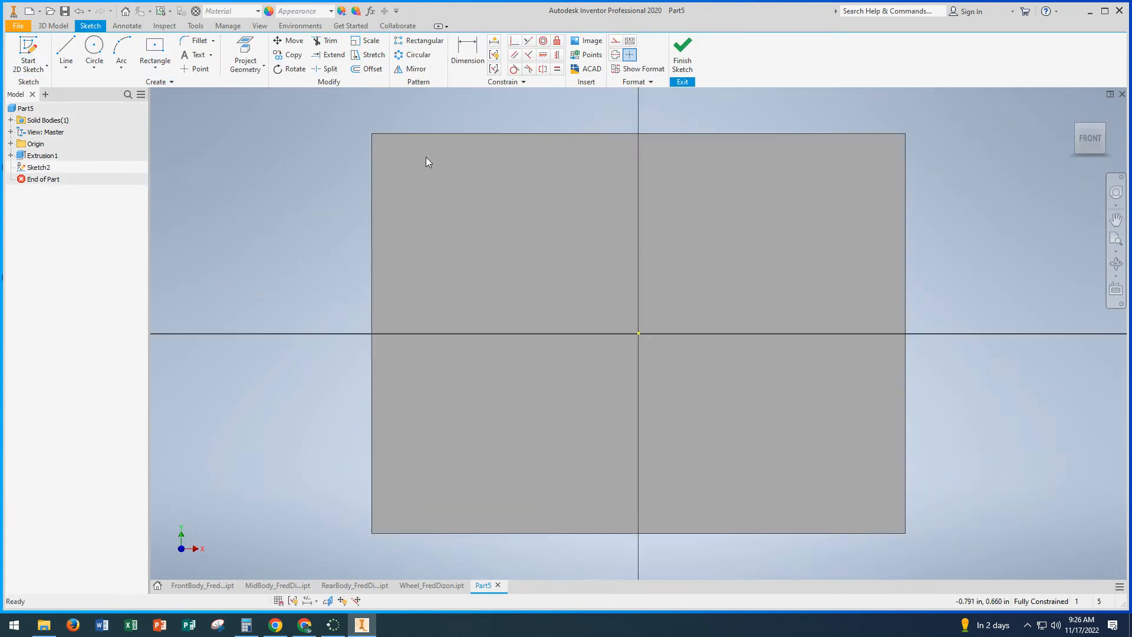
click(160, 46)
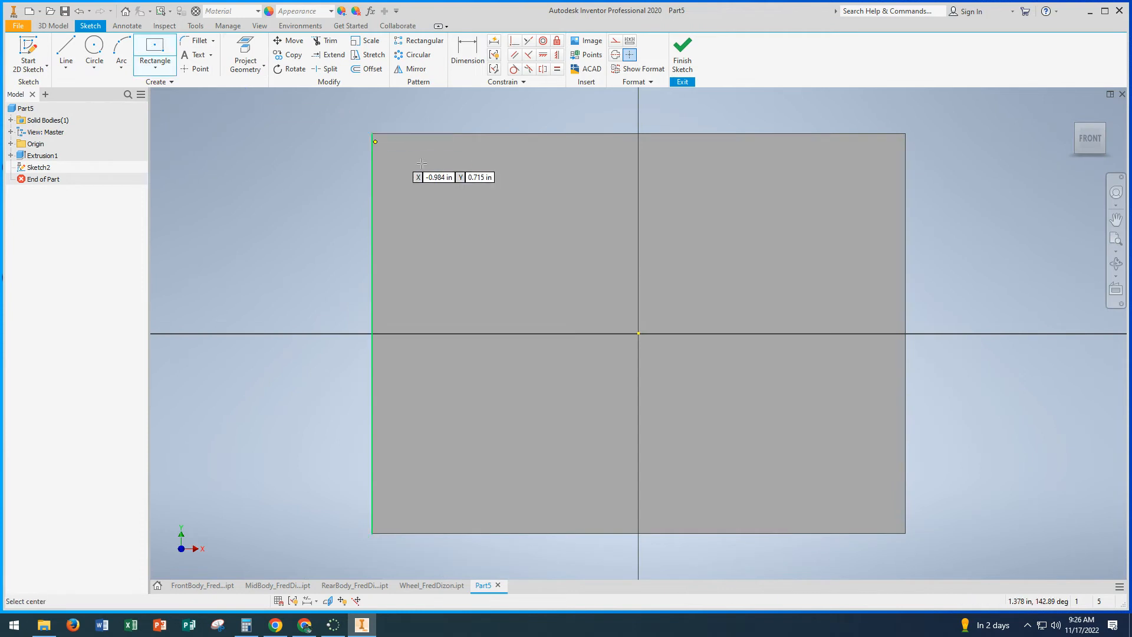
click(639, 334)
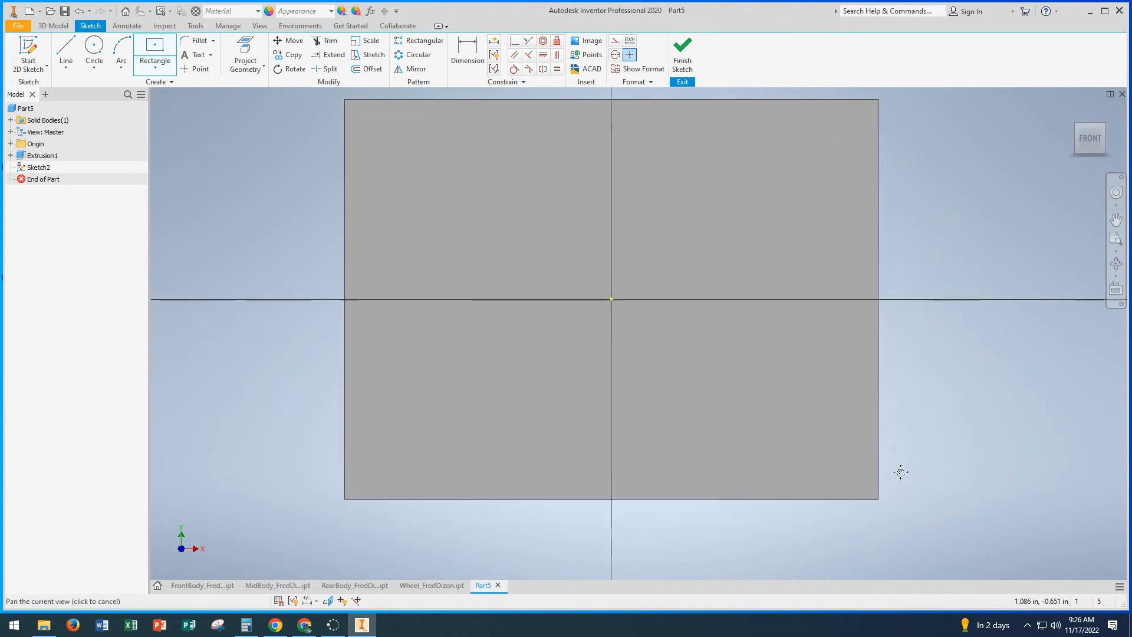
scroll(893, 472, up, 3)
scroll(890, 475, down, 5)
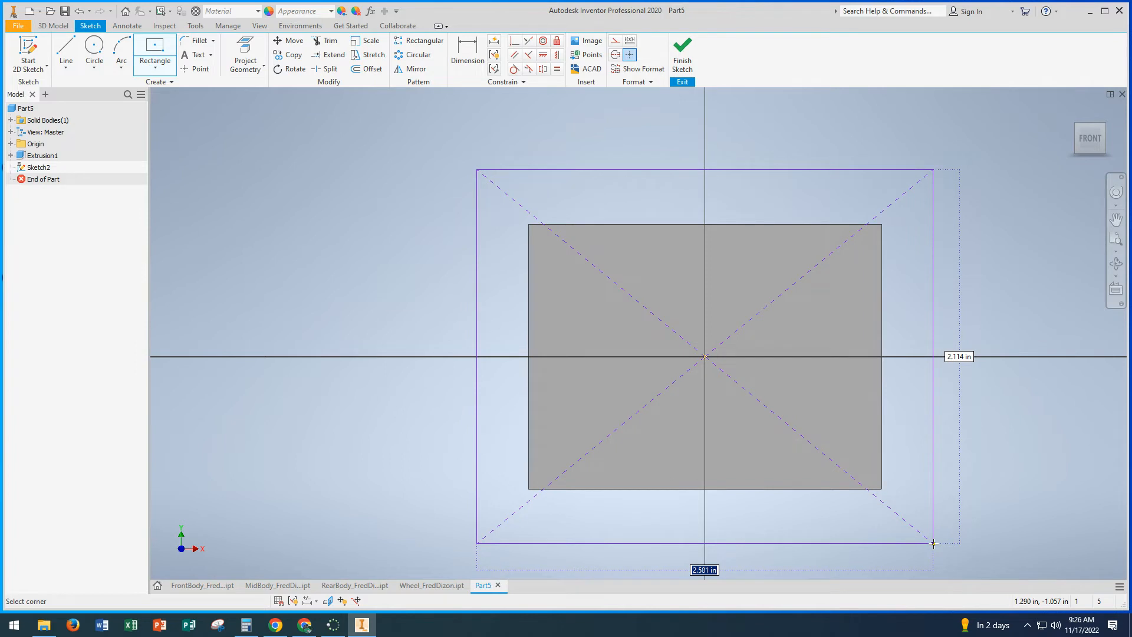
text(3)
key(Tab)
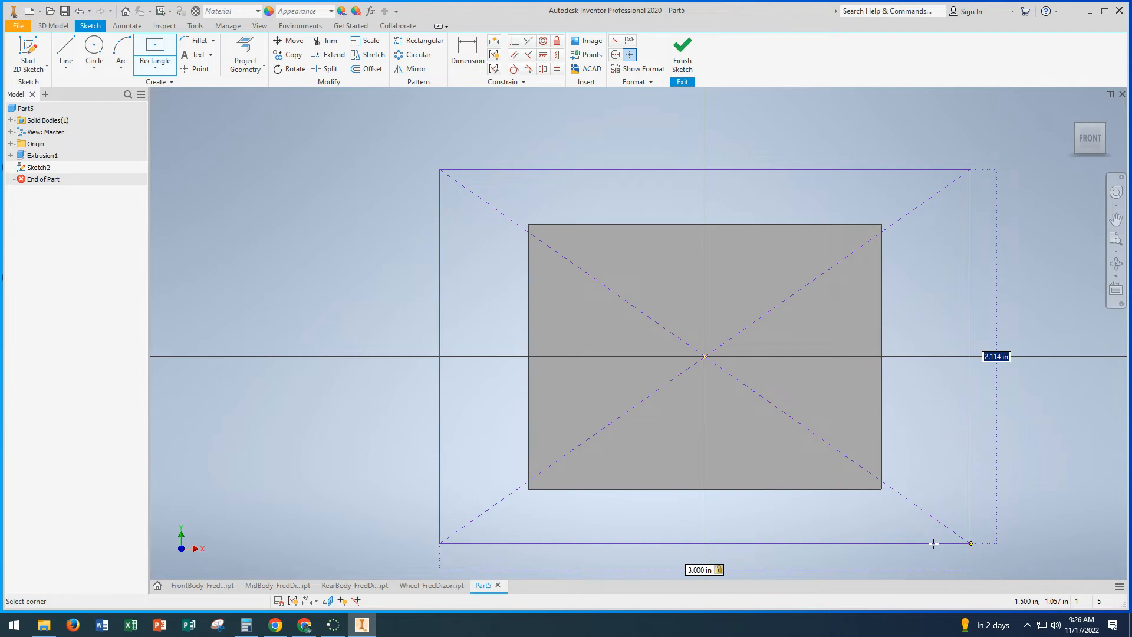
text(2.5)
click(682, 52)
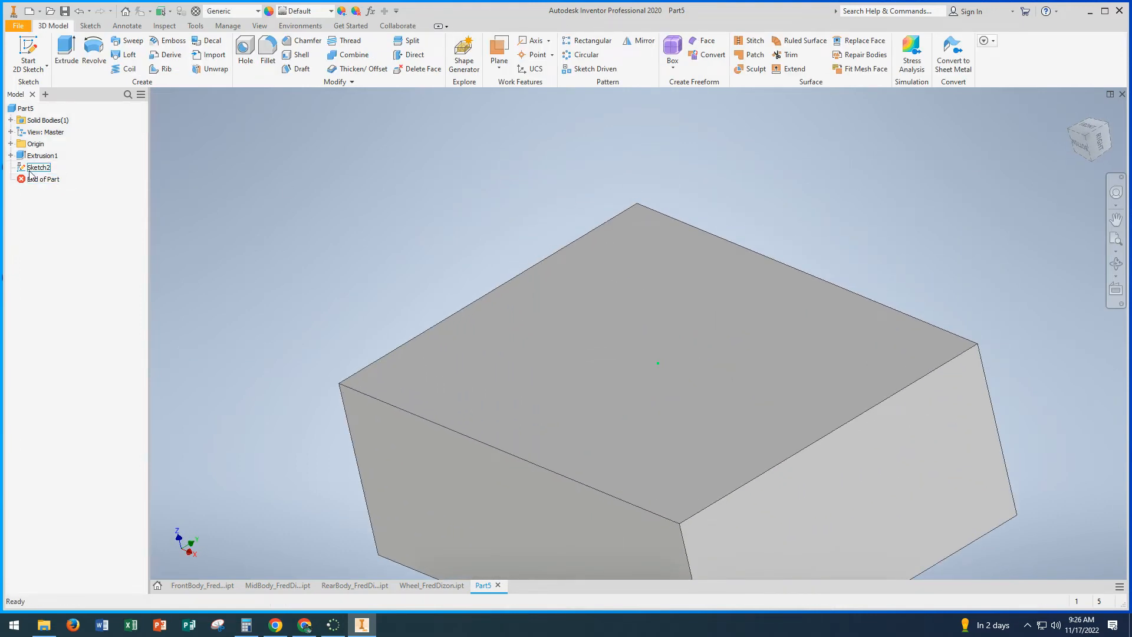
Step: Start a new sketch on the block's front face, draw a 3 in by 2.5 in centre rectangle centred on the origin, and finish the sketch
click(29, 54)
click(653, 367)
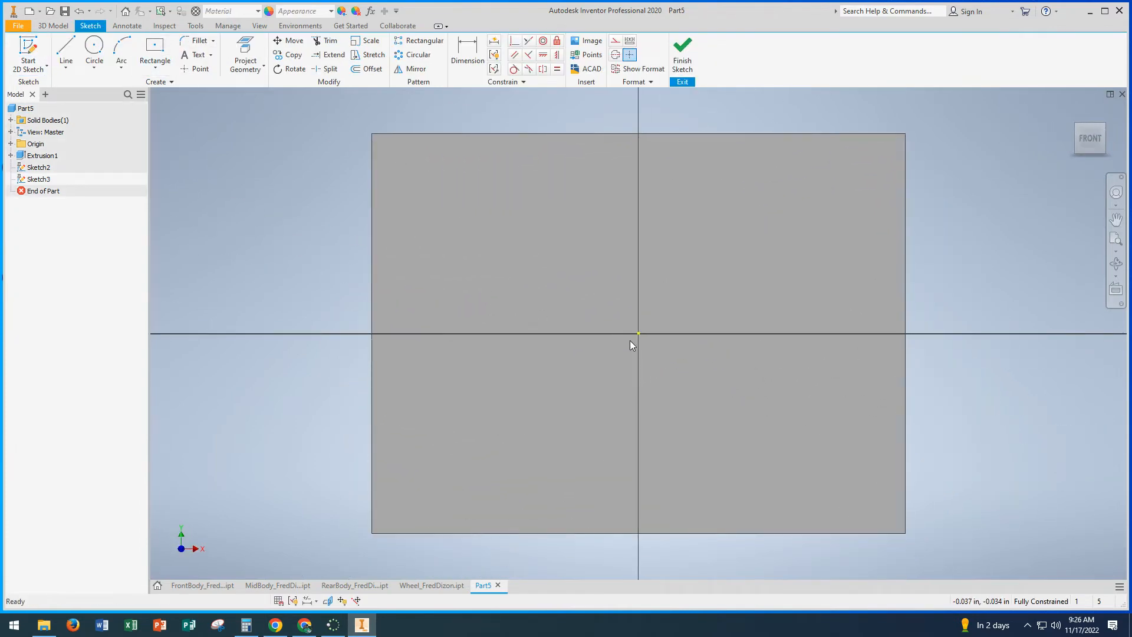
click(155, 45)
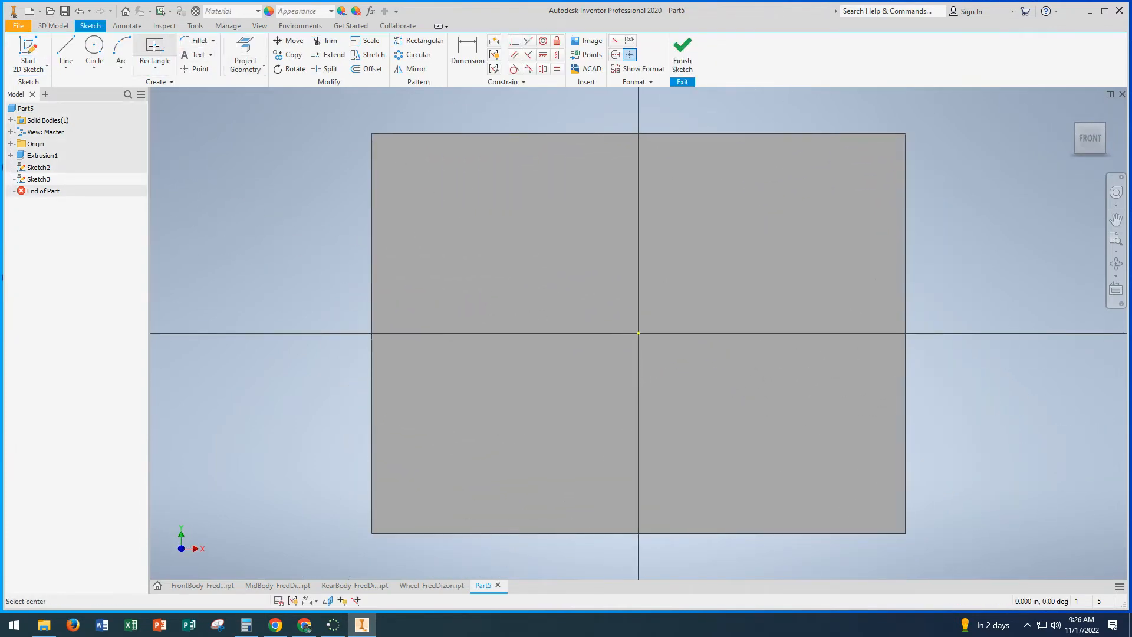
click(638, 333)
scroll(760, 407, up, 2)
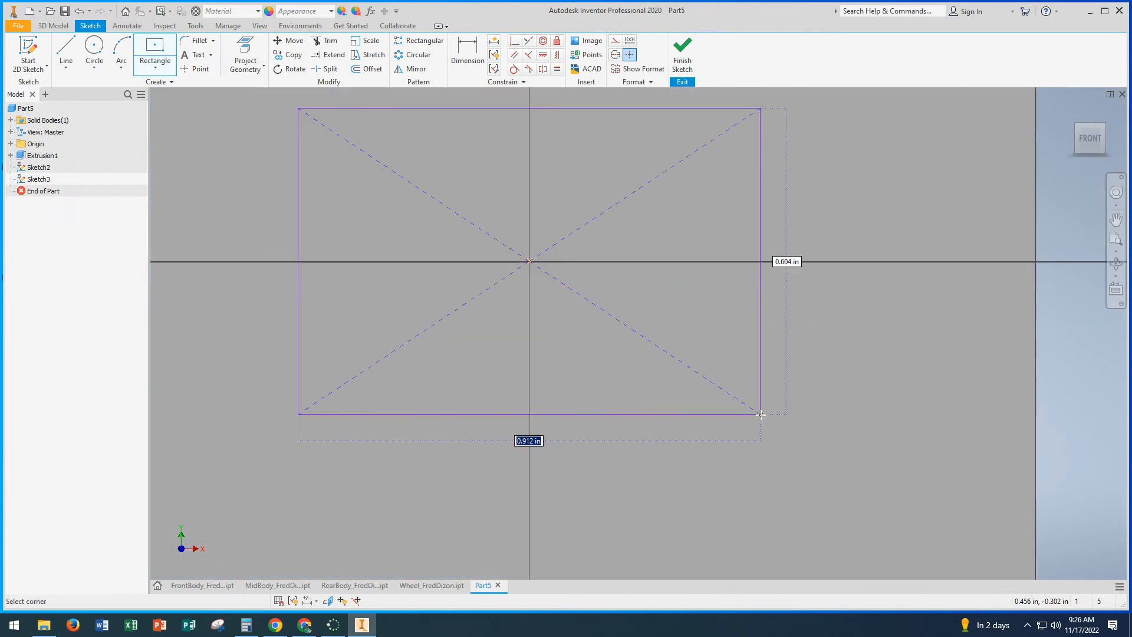
scroll(759, 411, down, 4)
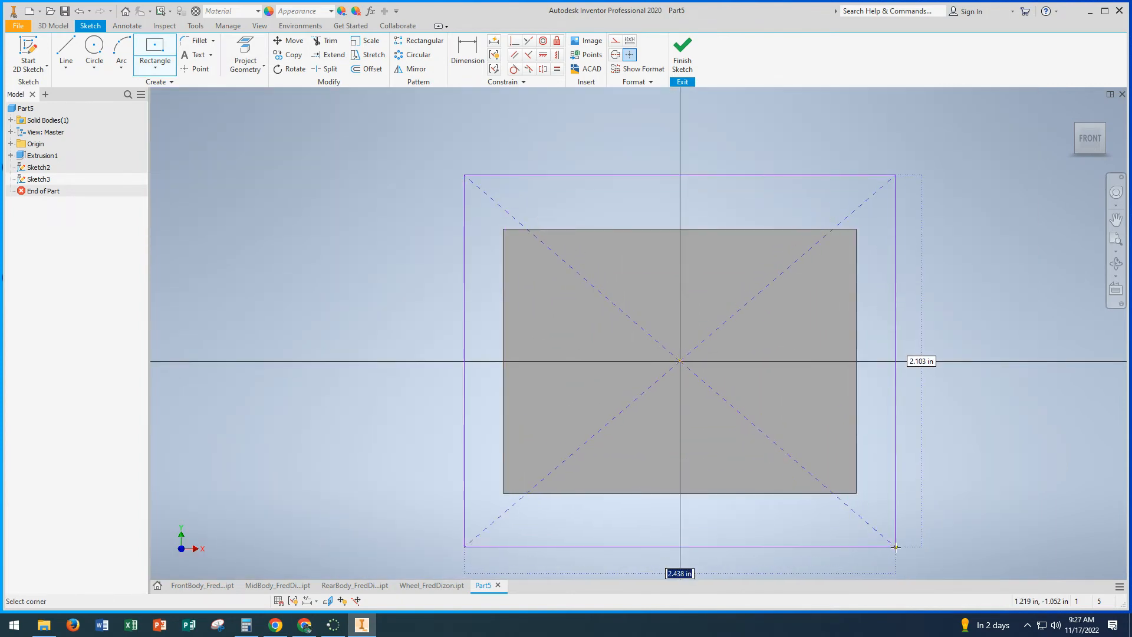
text(3)
key(Tab)
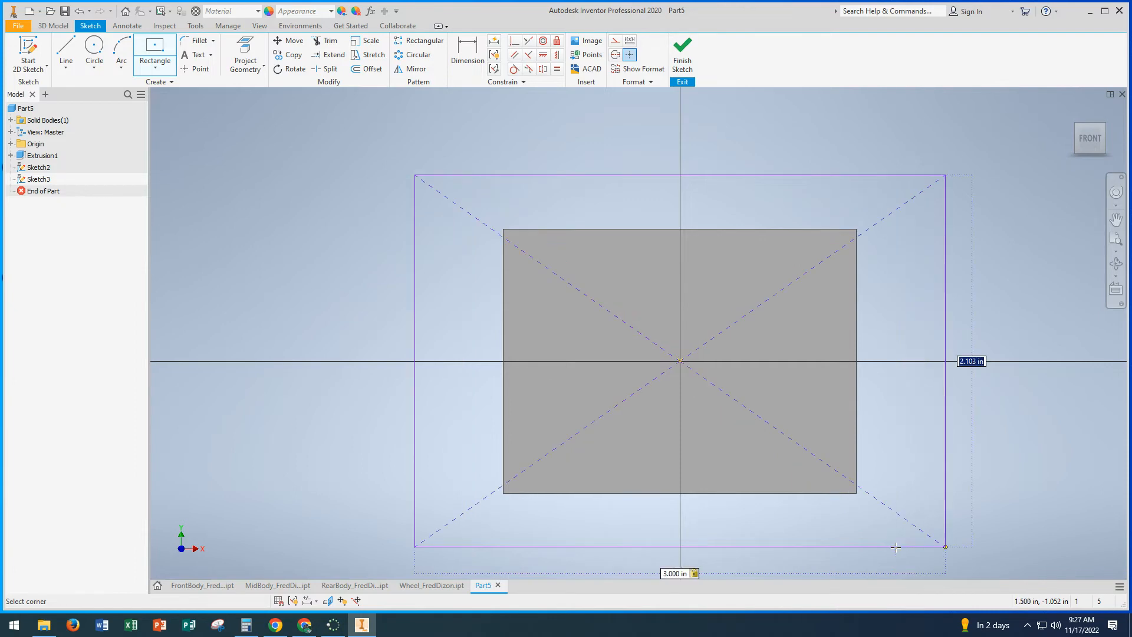
text(2.5)
key(Return)
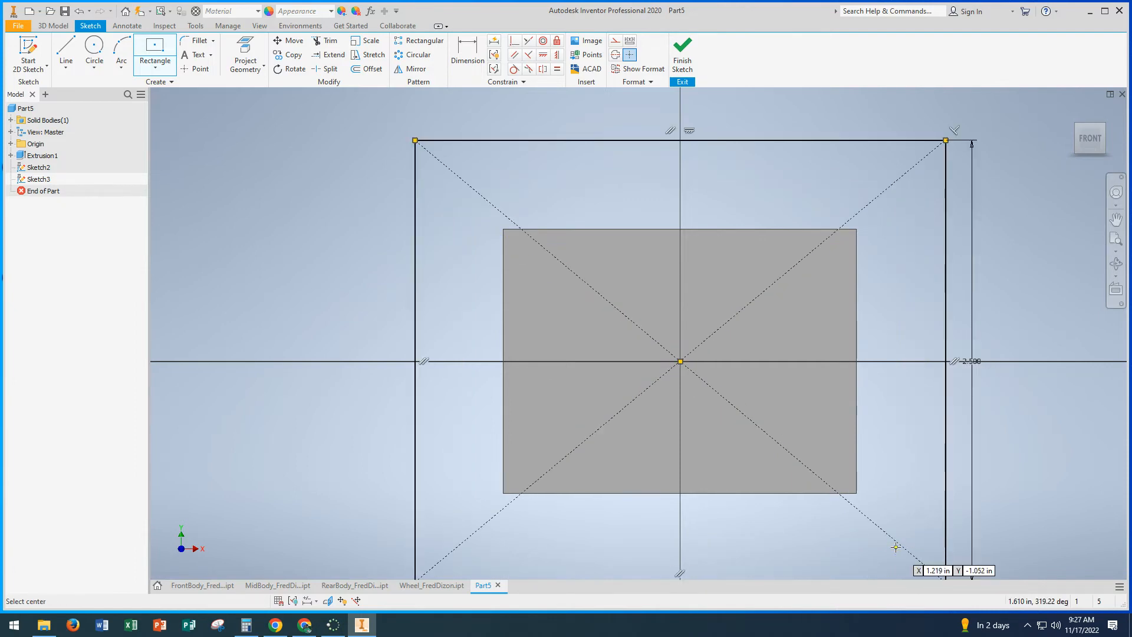
click(683, 56)
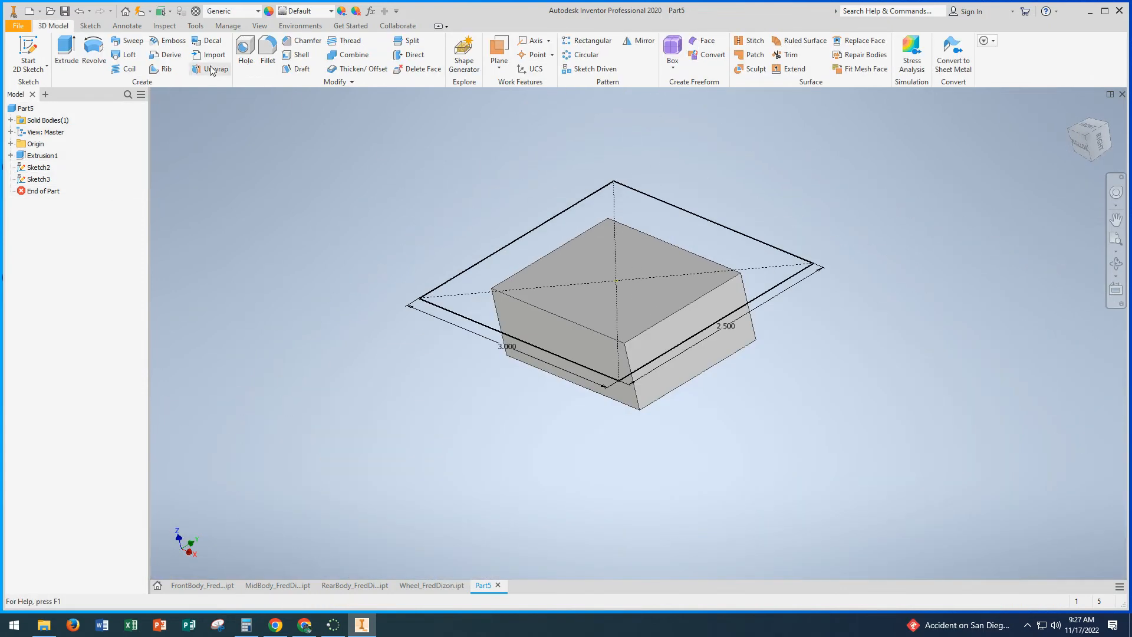
Step: Extrude the 3 in by 2.5 in rectangle 1.1 in away from the small block, joined to it
click(67, 50)
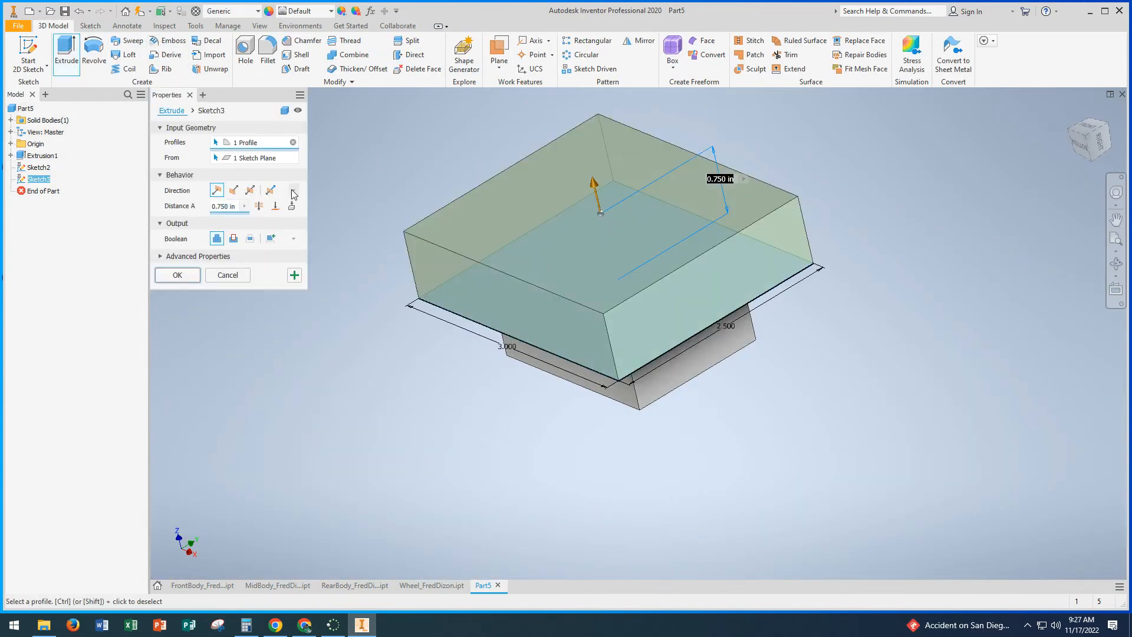
click(233, 207)
text(1.1)
click(177, 275)
middle_drag(281, 281, 213, 334)
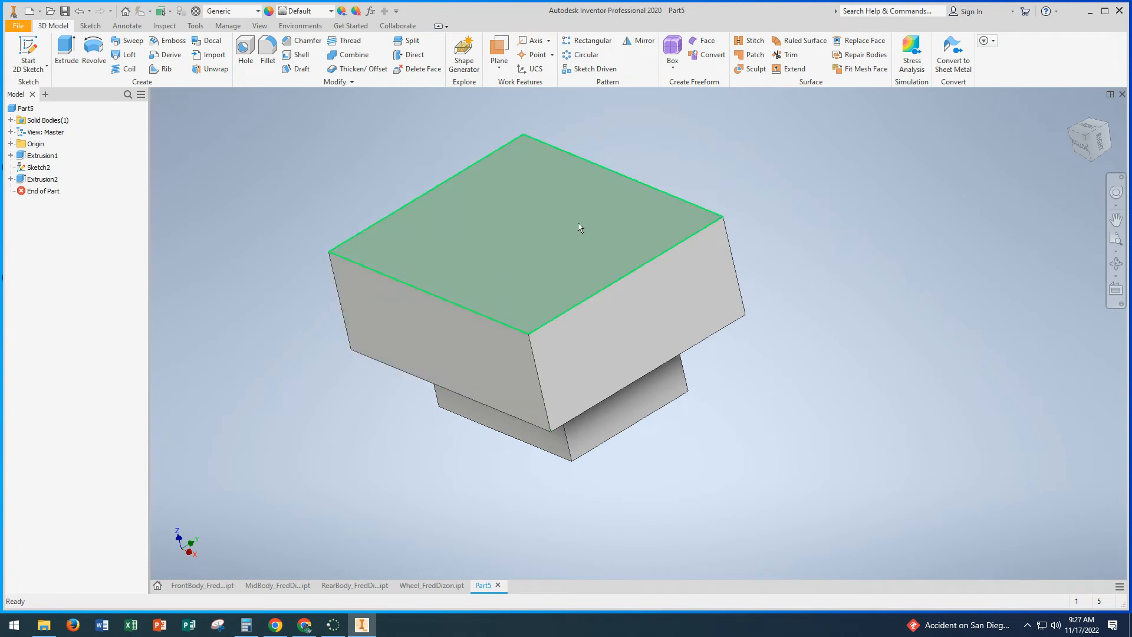
click(267, 52)
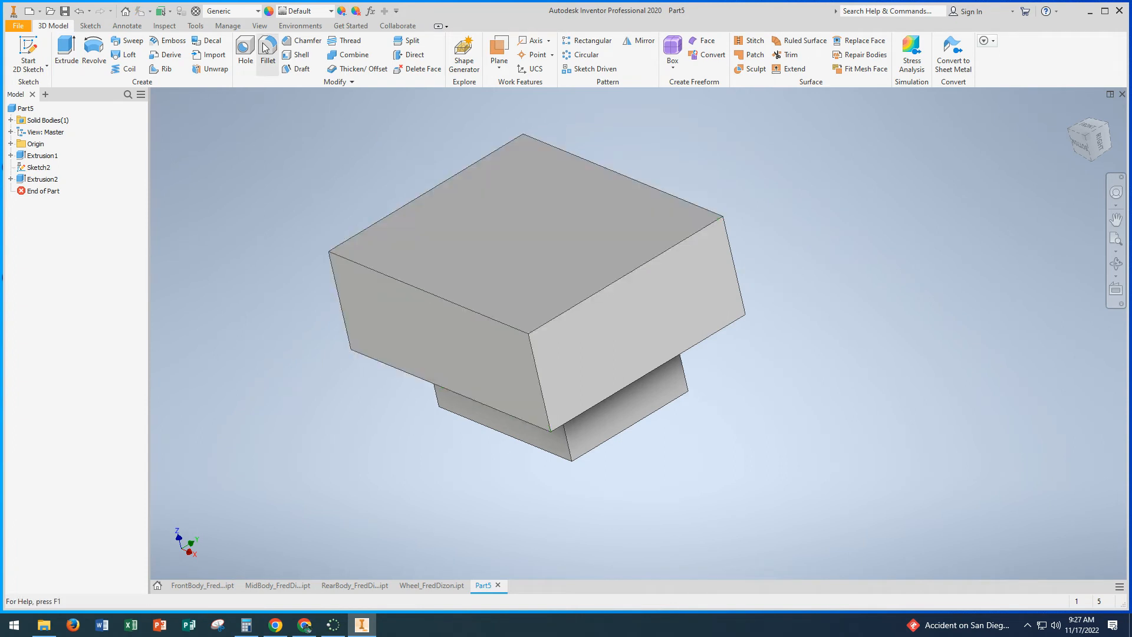
click(642, 184)
click(273, 151)
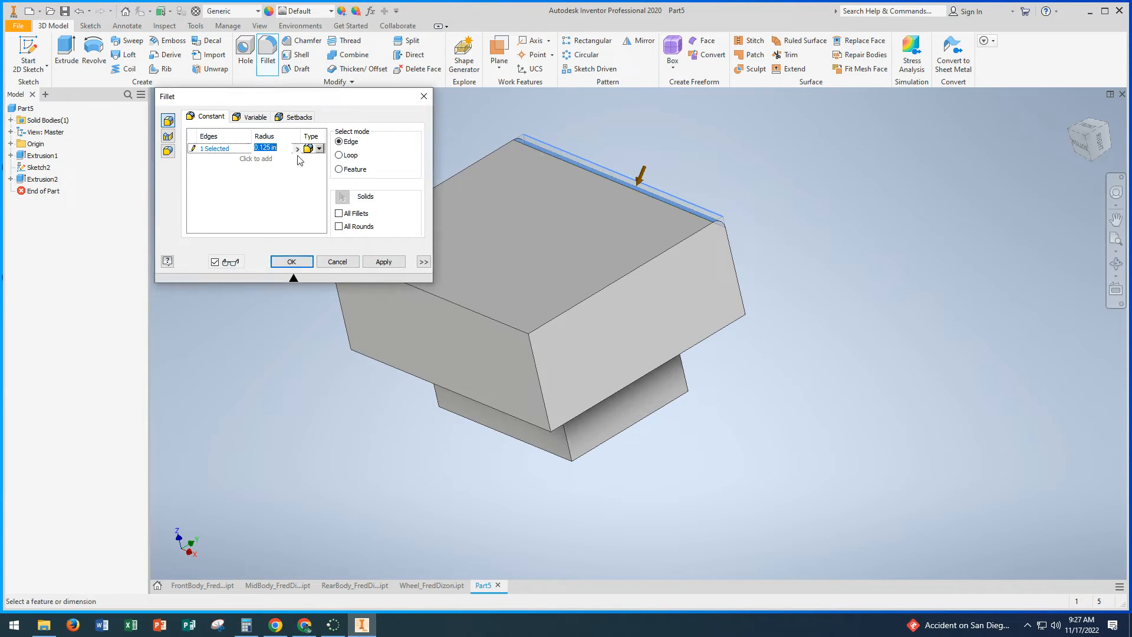
shift+middle_drag(433, 352, 524, 386)
click(338, 261)
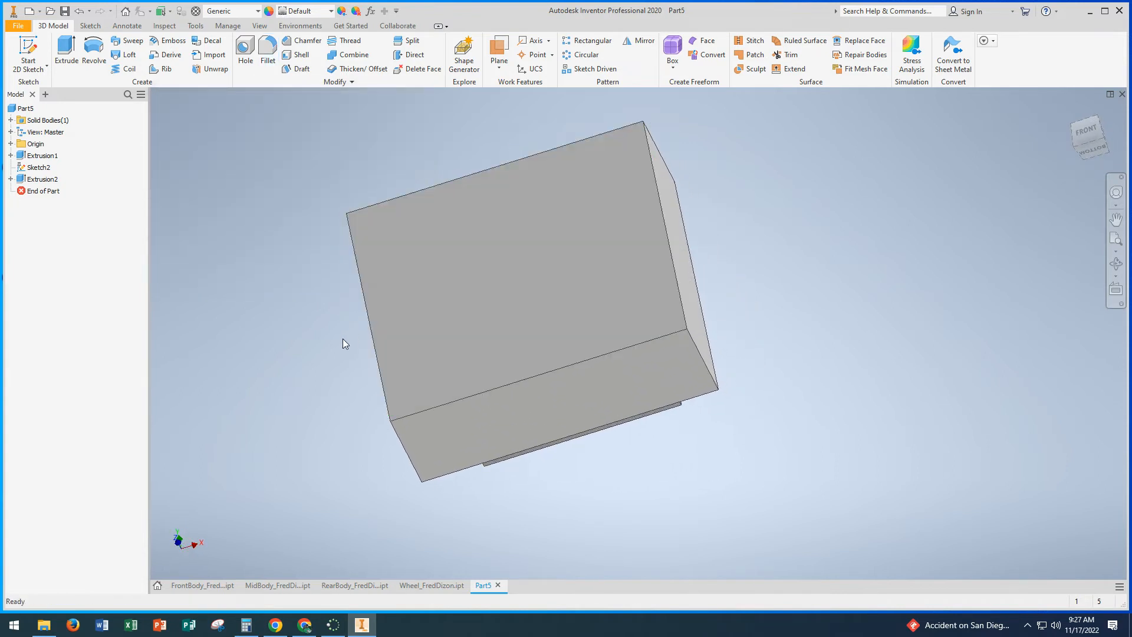
Step: Measure the length of the larger block's long outer edge
shift+middle_drag(342, 339, 253, 260)
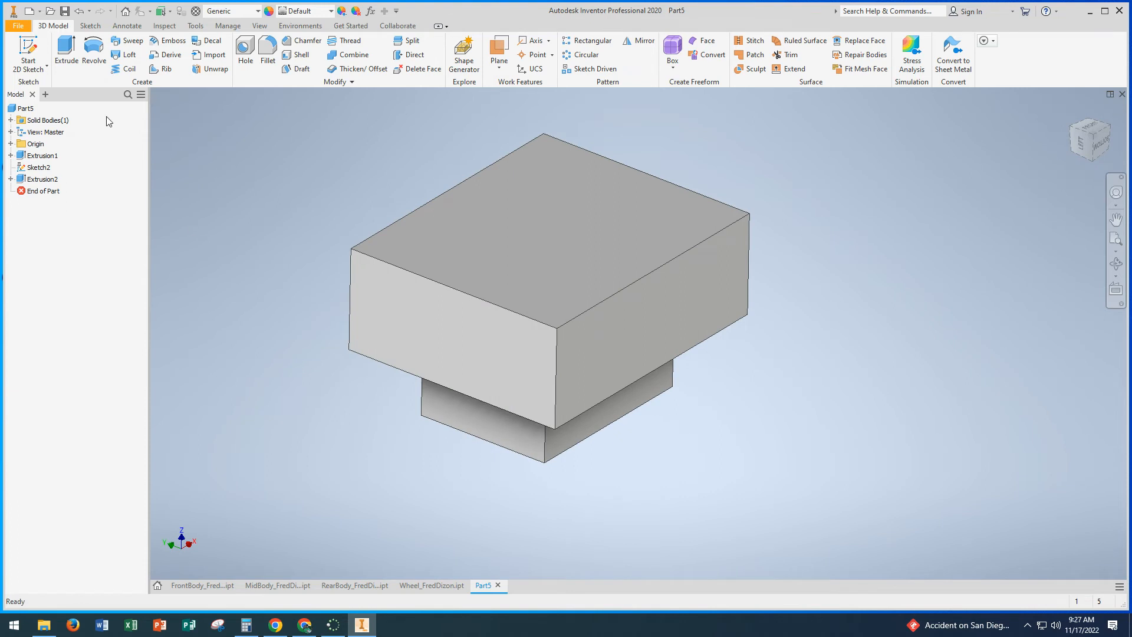
shift+middle_drag(476, 253, 265, 220)
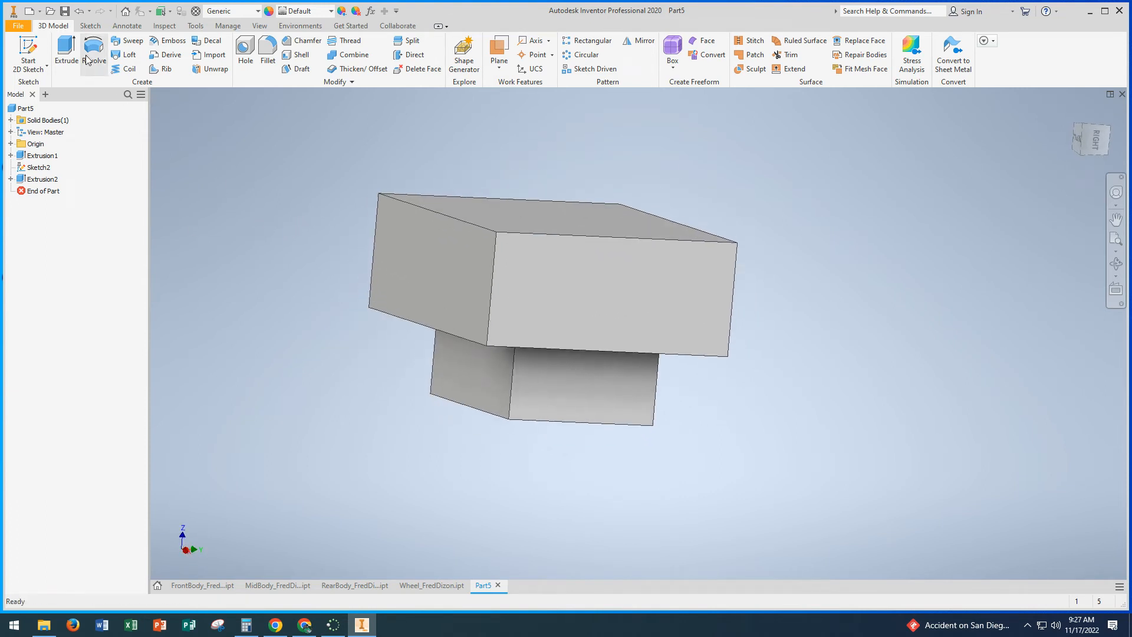
click(164, 26)
click(21, 50)
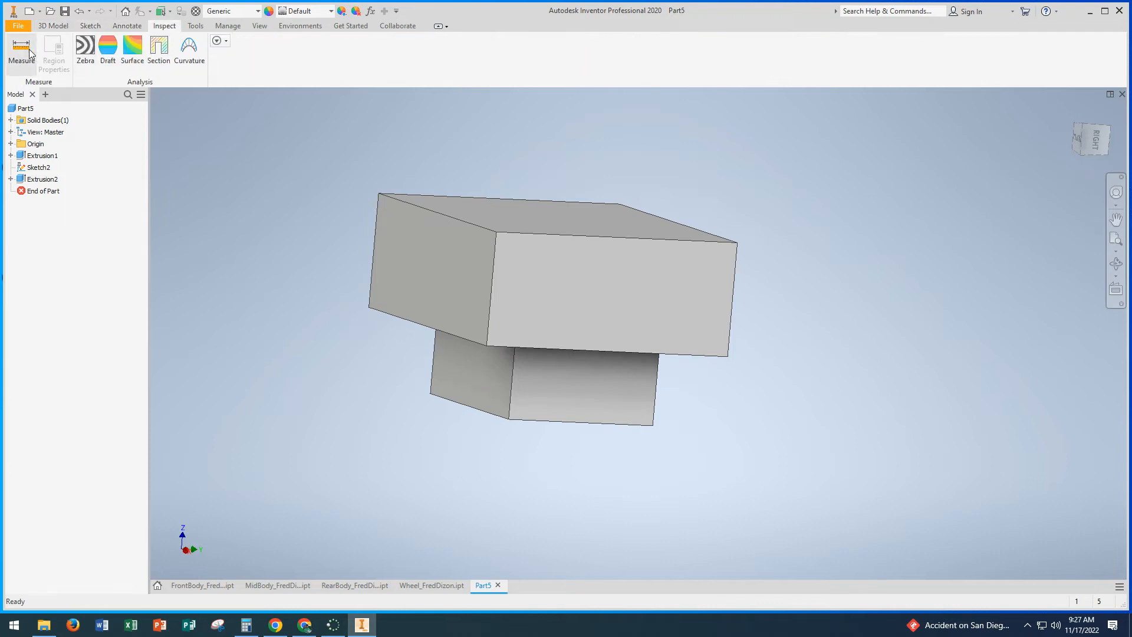
click(447, 217)
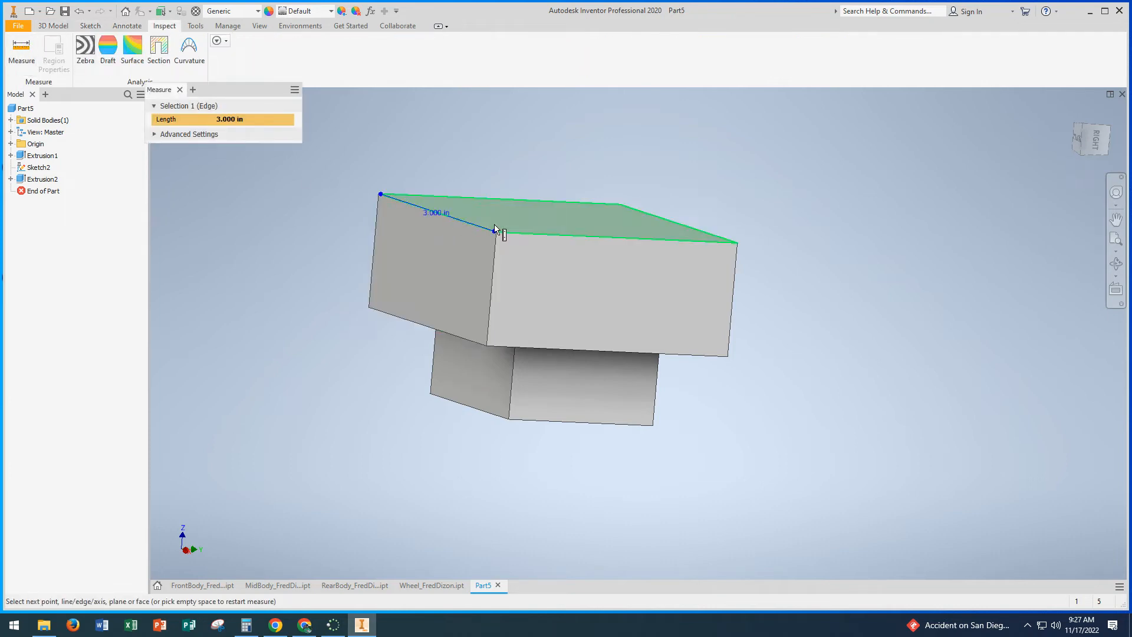
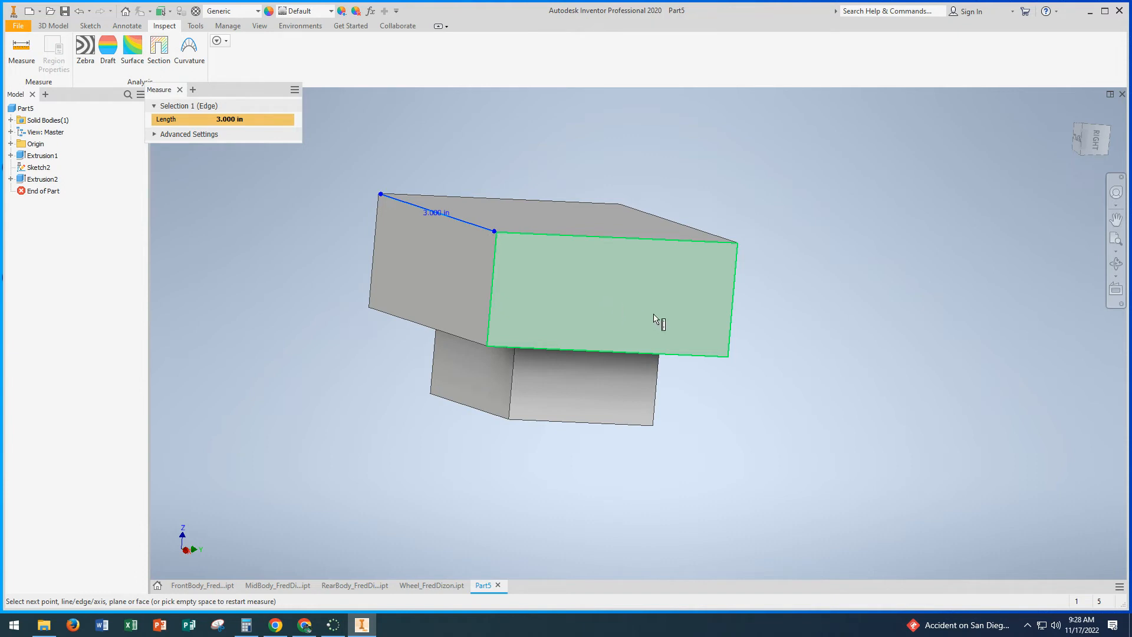
Step: Fillet one 2.5 in edge of the larger block's outer face with a radius of 0.75 in
shift+middle_drag(741, 326, 596, 331)
click(179, 89)
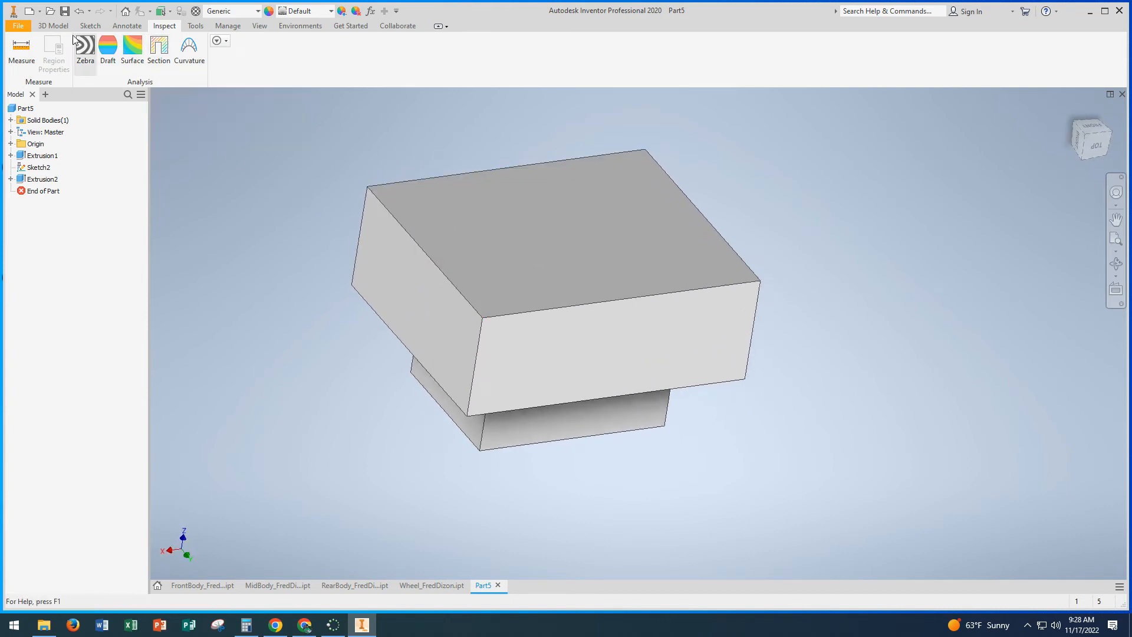
click(53, 26)
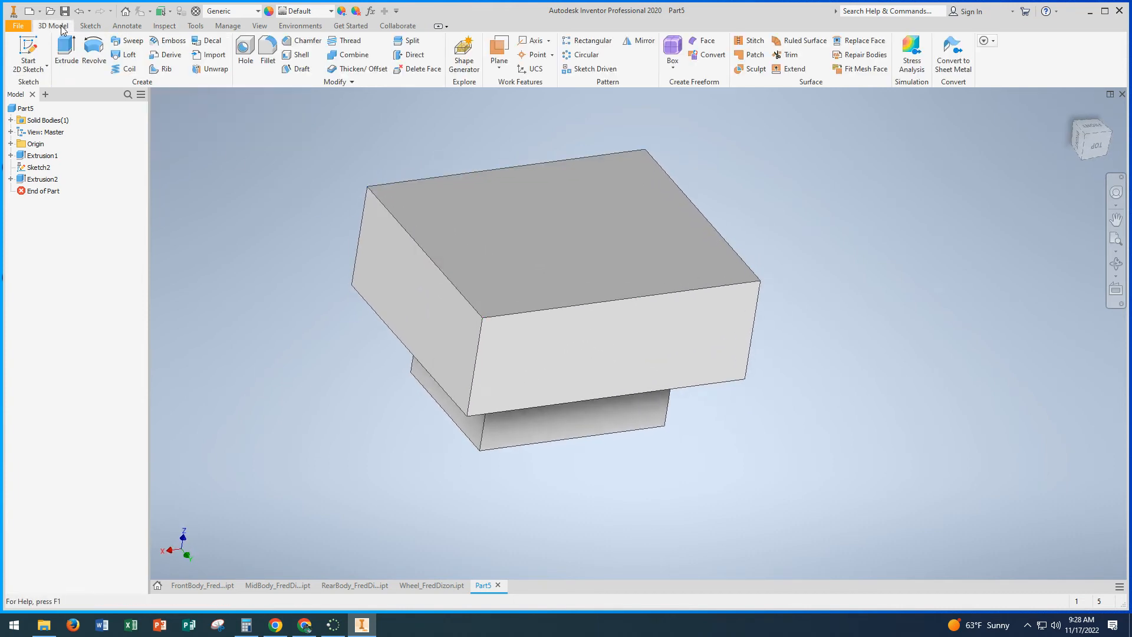
click(268, 52)
middle_drag(555, 247, 587, 253)
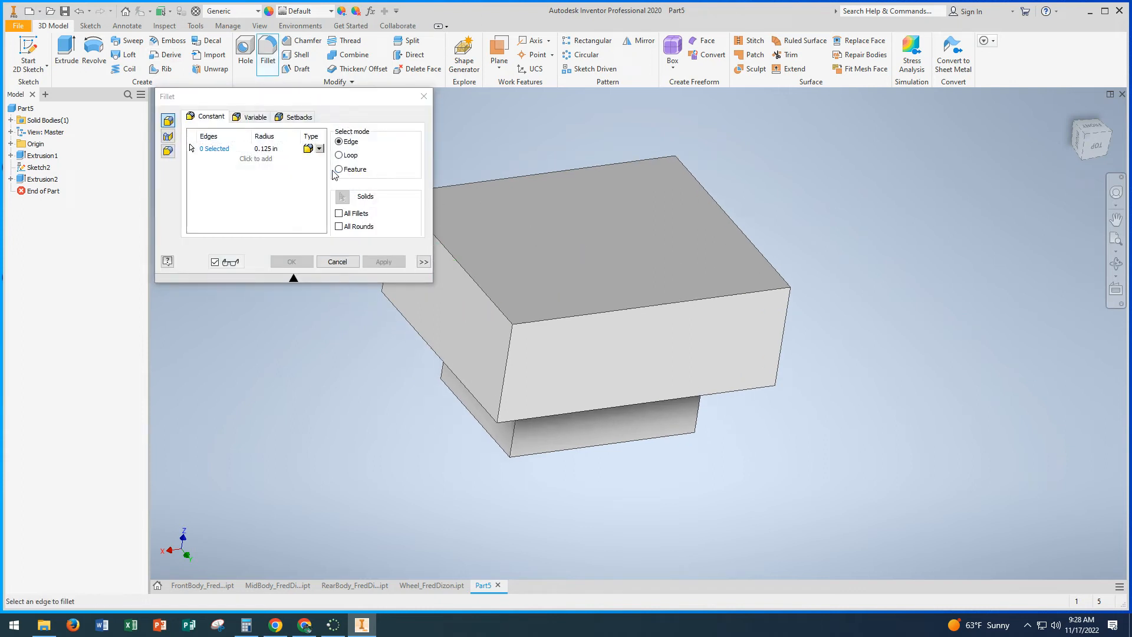
click(743, 234)
click(279, 149)
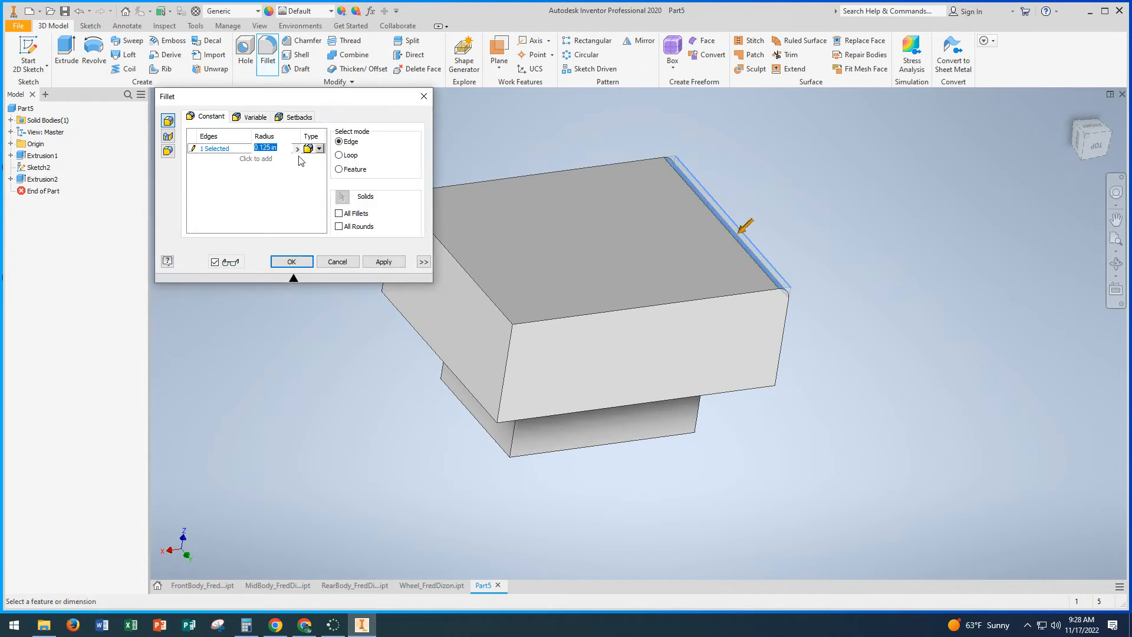
key(BackSpace)
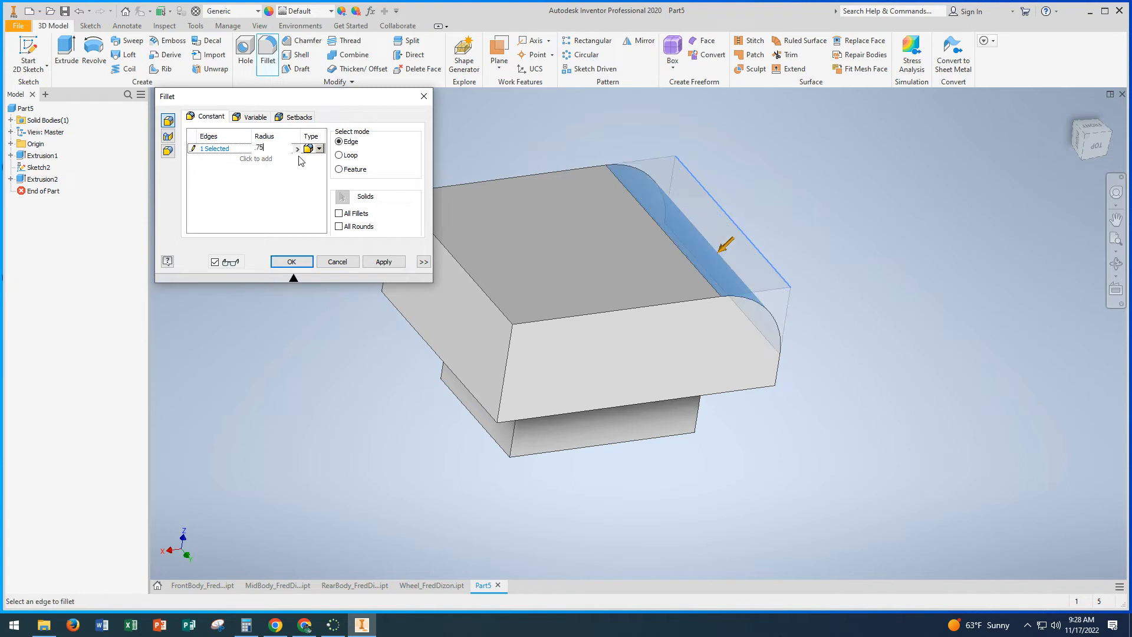
click(384, 262)
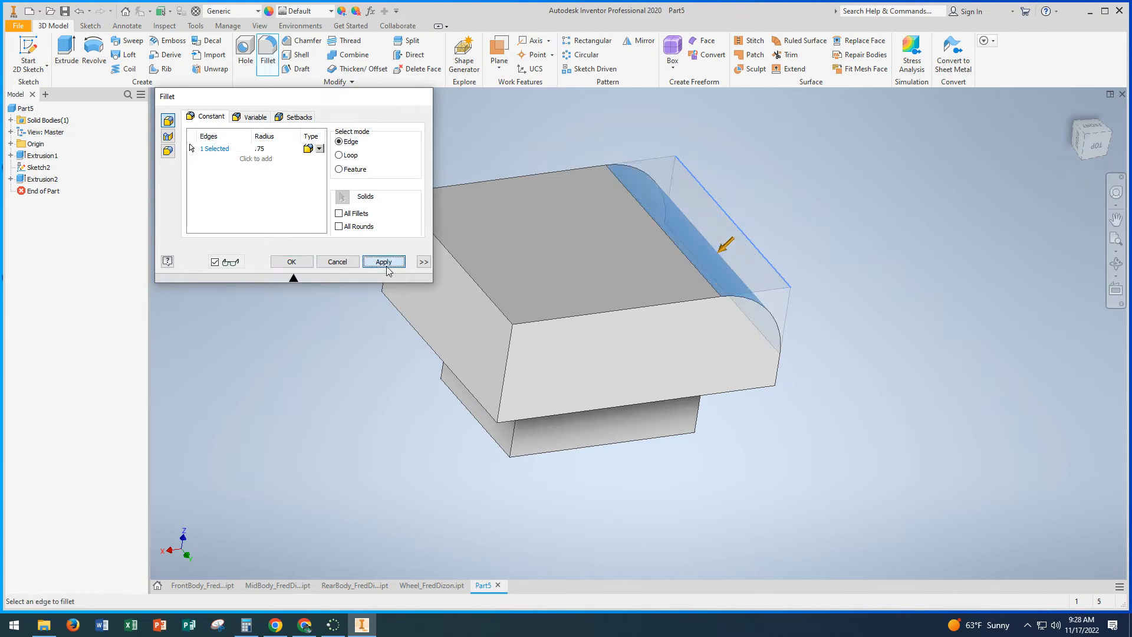
Step: Fillet the opposite 2.5 in edge of the larger block's outer face with a radius of 2 in
middle_drag(529, 283, 603, 286)
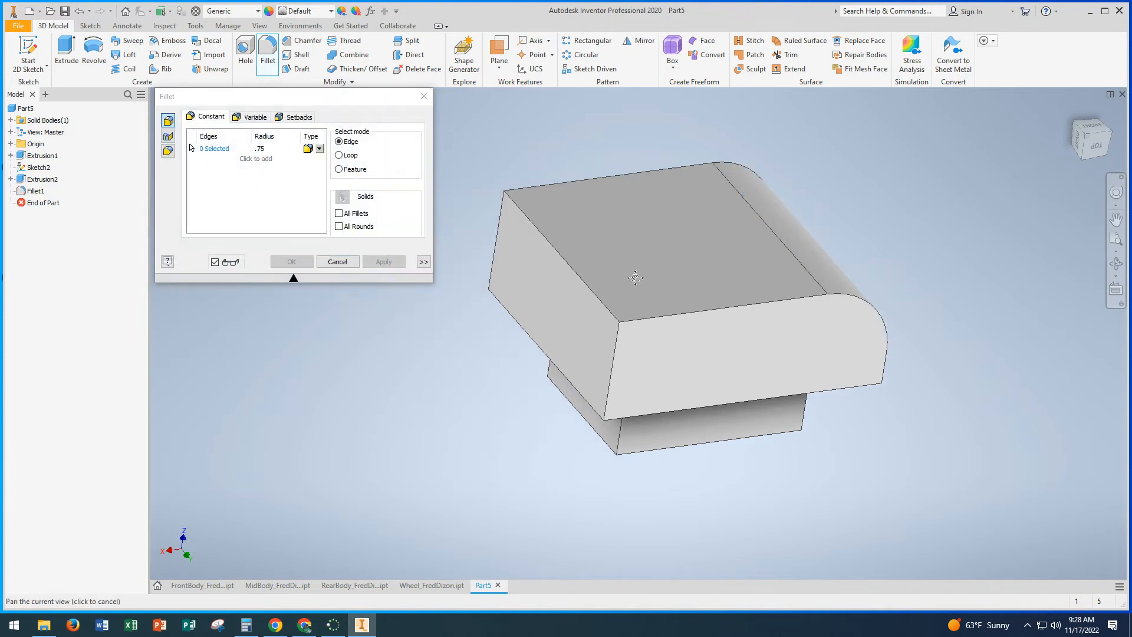
click(595, 295)
click(260, 148)
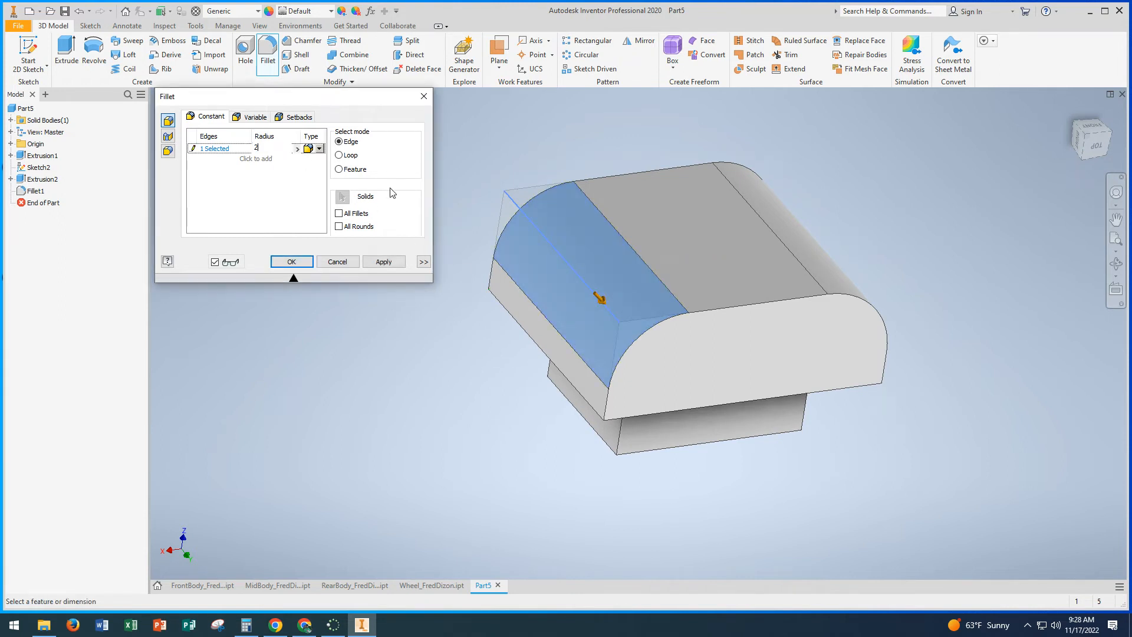
text(2)
click(384, 262)
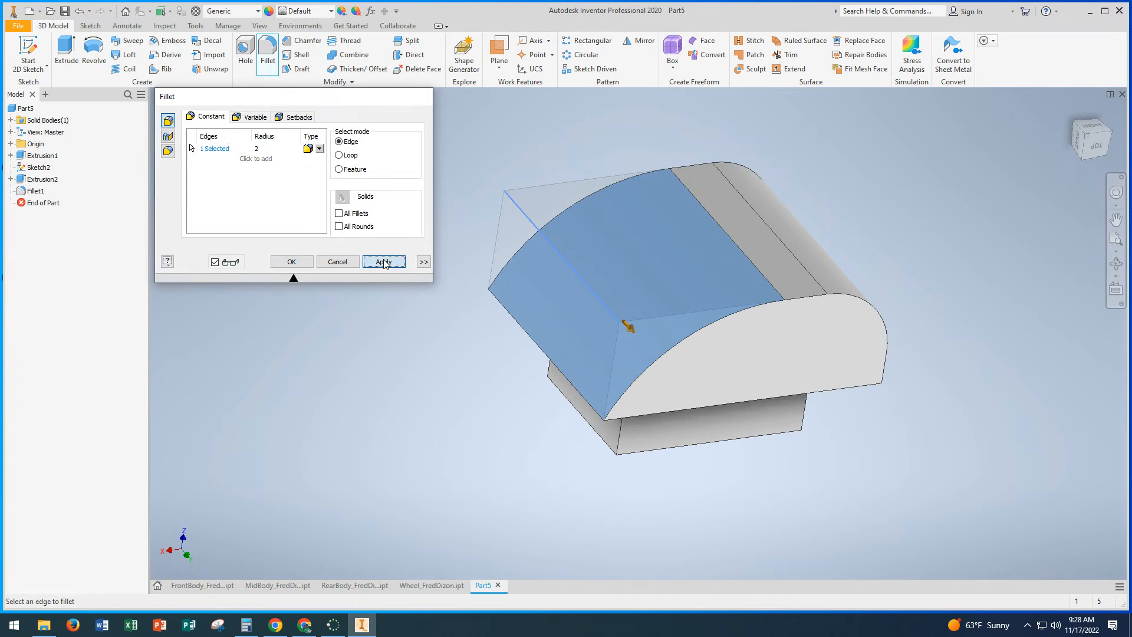
click(338, 261)
Step: Measure the lengths of the short and long edges of the small block's outer face
shift+middle_drag(430, 291, 466, 198)
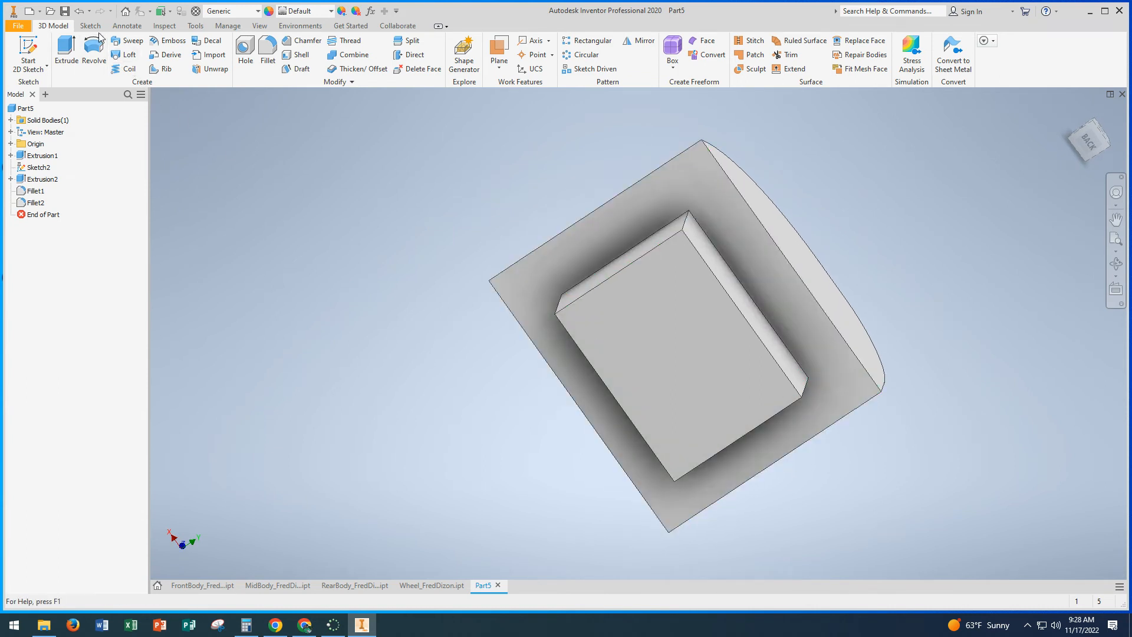
click(165, 26)
click(27, 50)
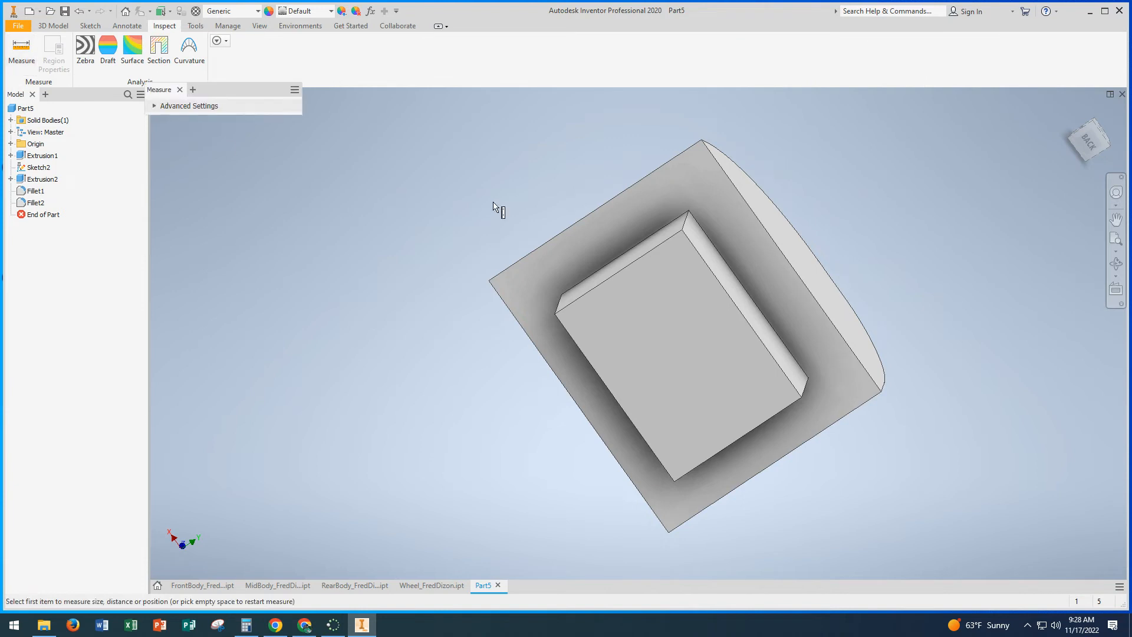
click(633, 268)
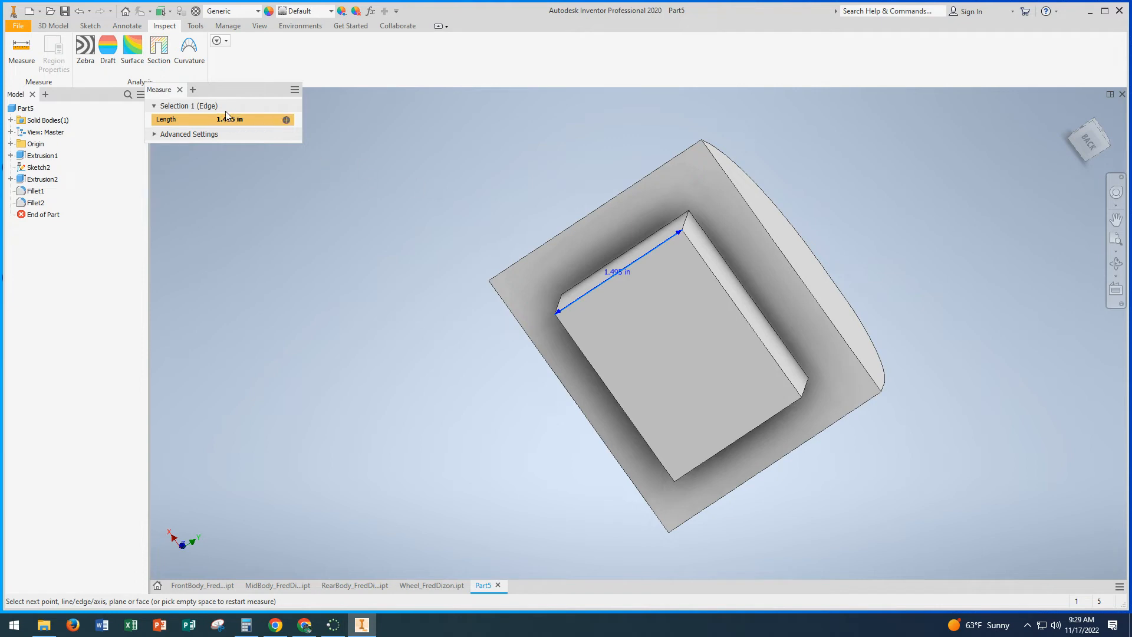
click(23, 49)
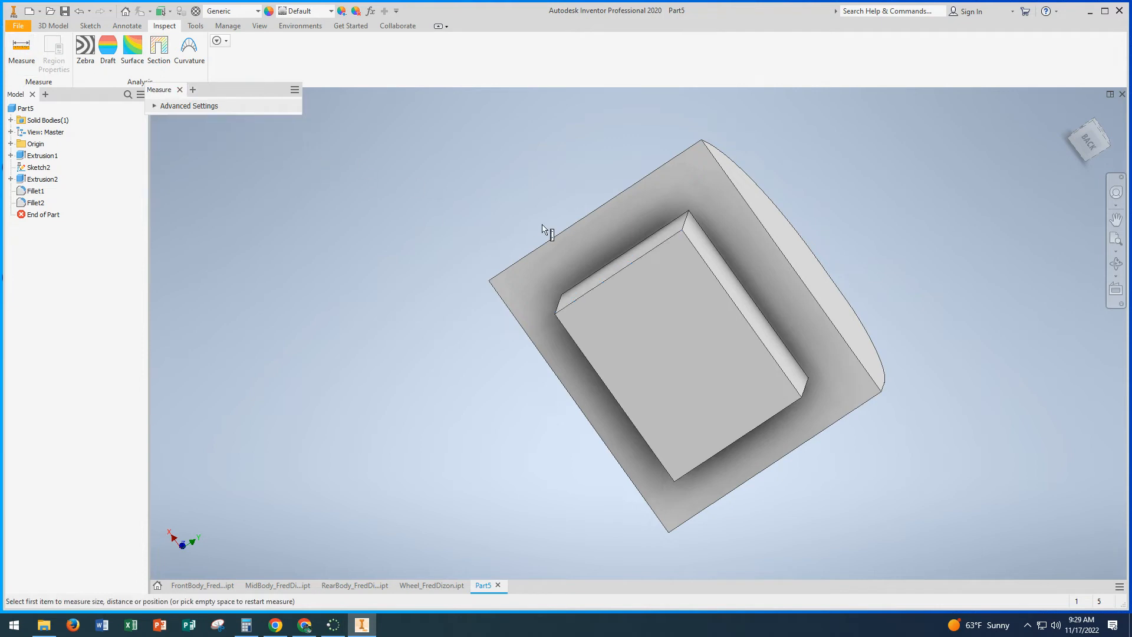
click(717, 282)
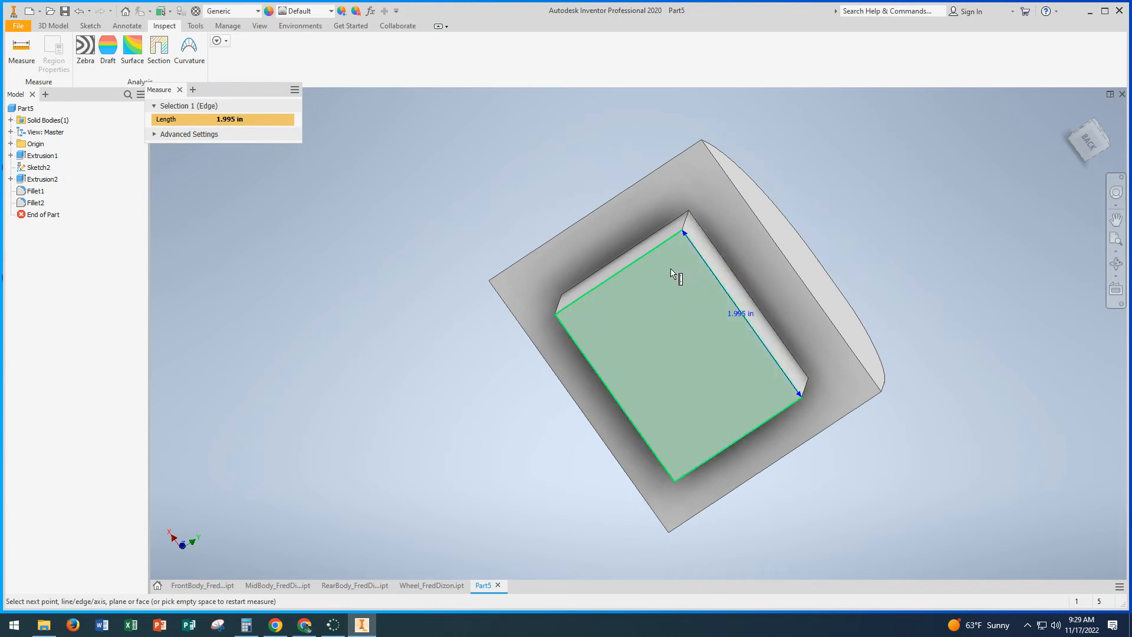
shift+middle_drag(718, 289, 653, 288)
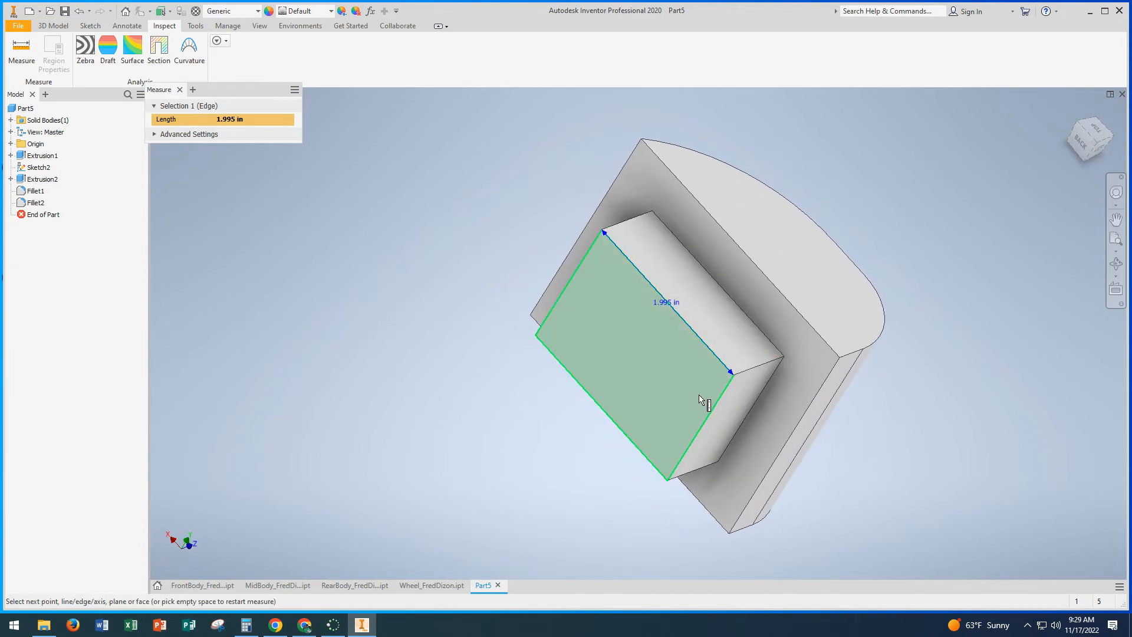
click(180, 90)
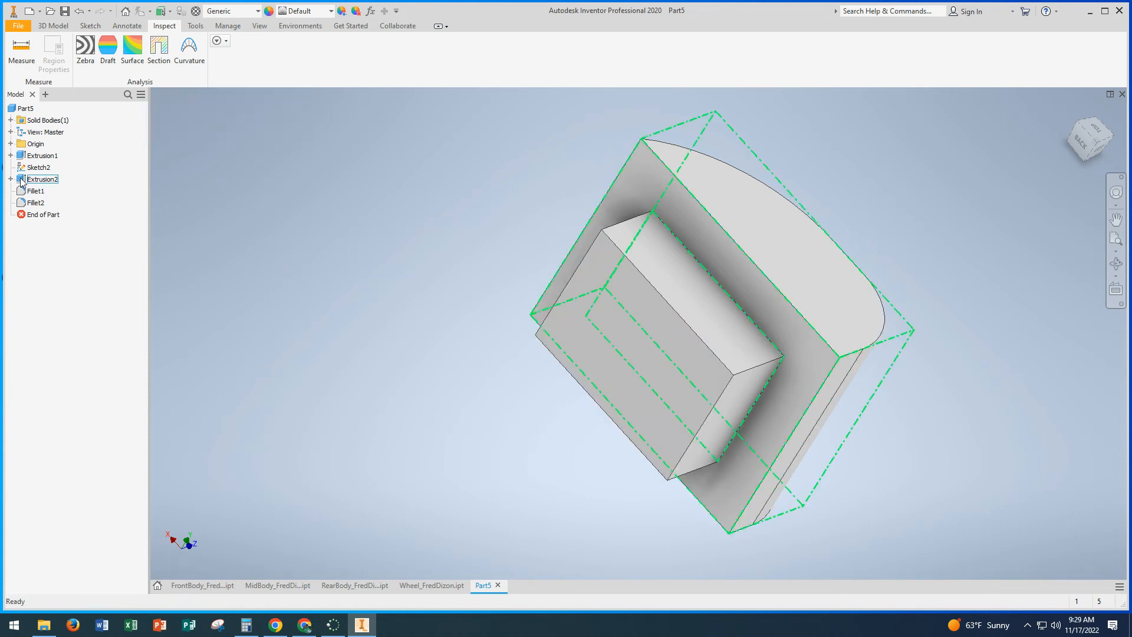
Step: Edit the small block's sketch, setting the rectangle's horizontal side to 1.995 in and its vertical side to 1.495 in, and finish the sketch
click(11, 155)
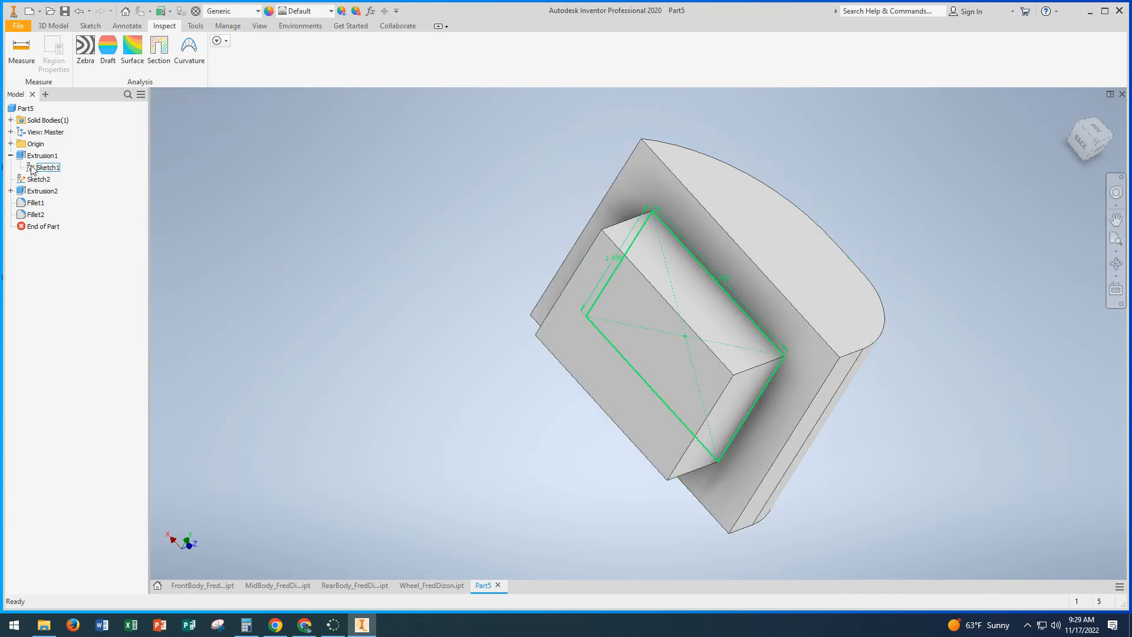
double_click(37, 168)
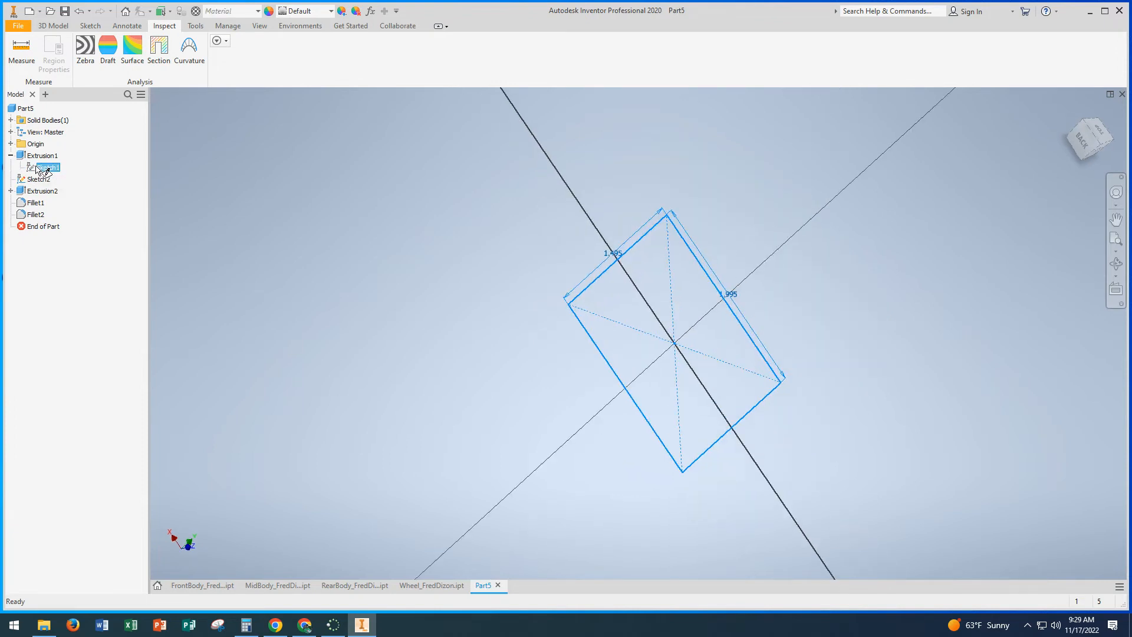
double_click(636, 227)
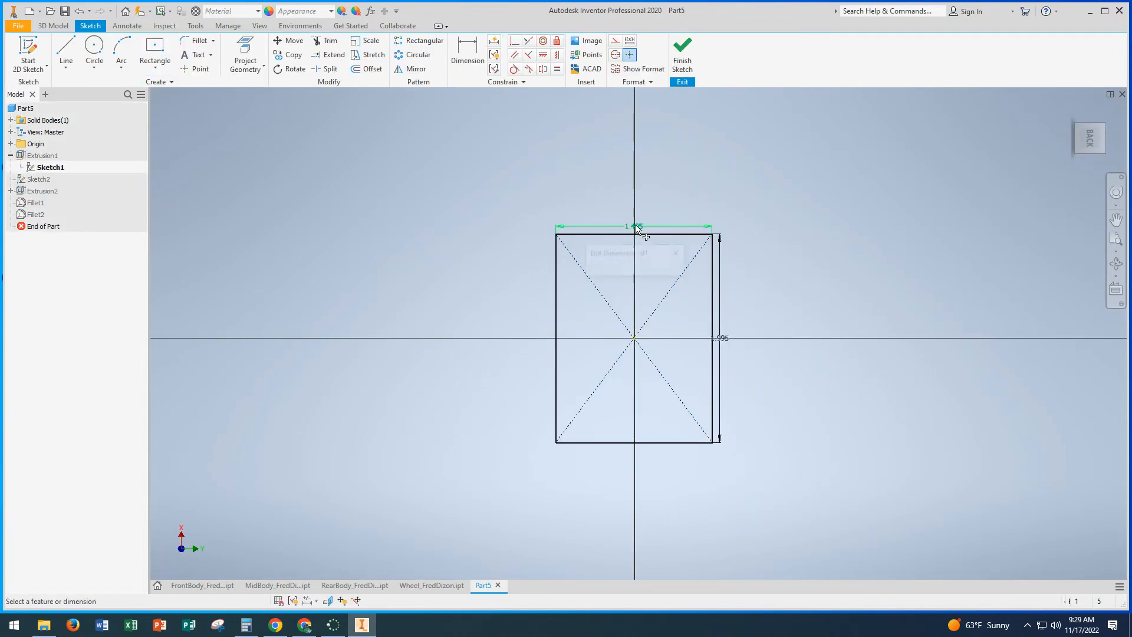
text(1.)
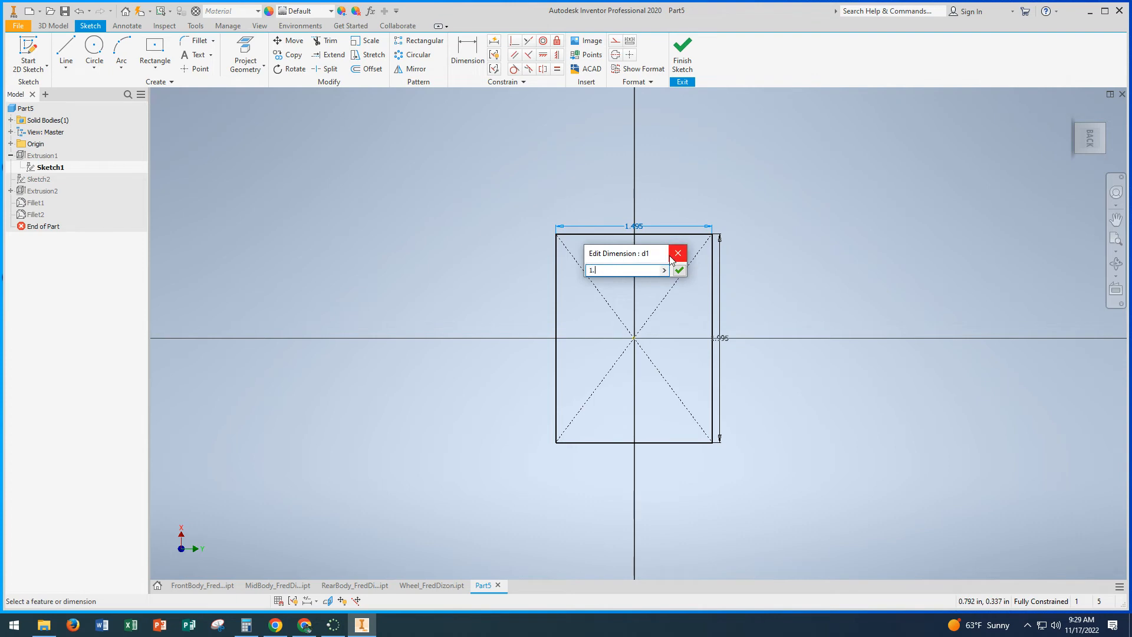
text(995)
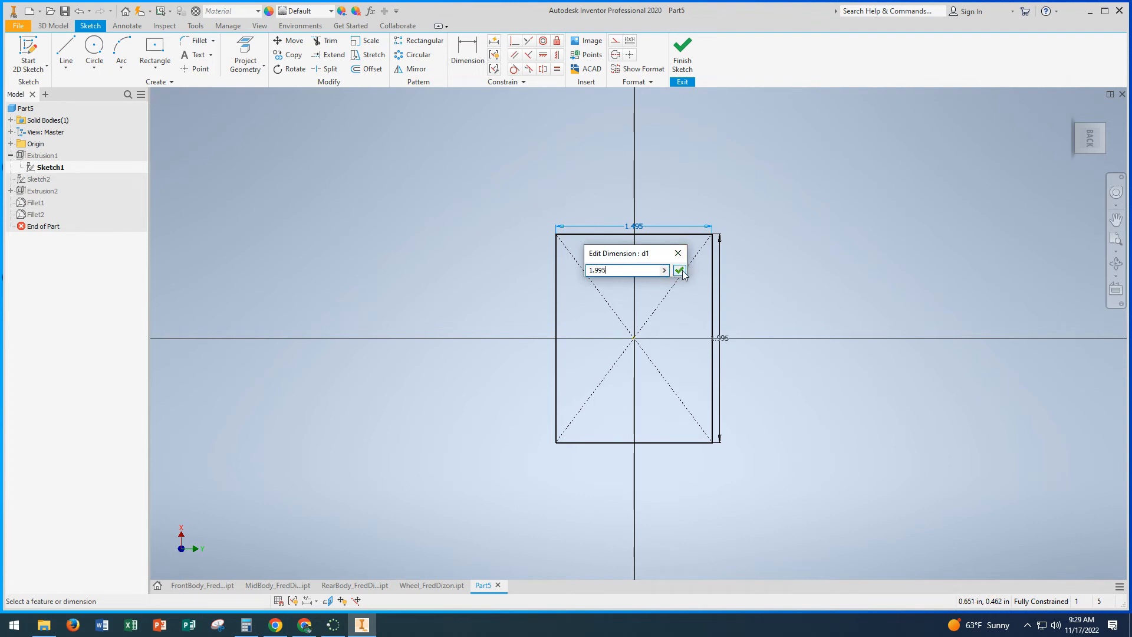
click(679, 271)
double_click(746, 338)
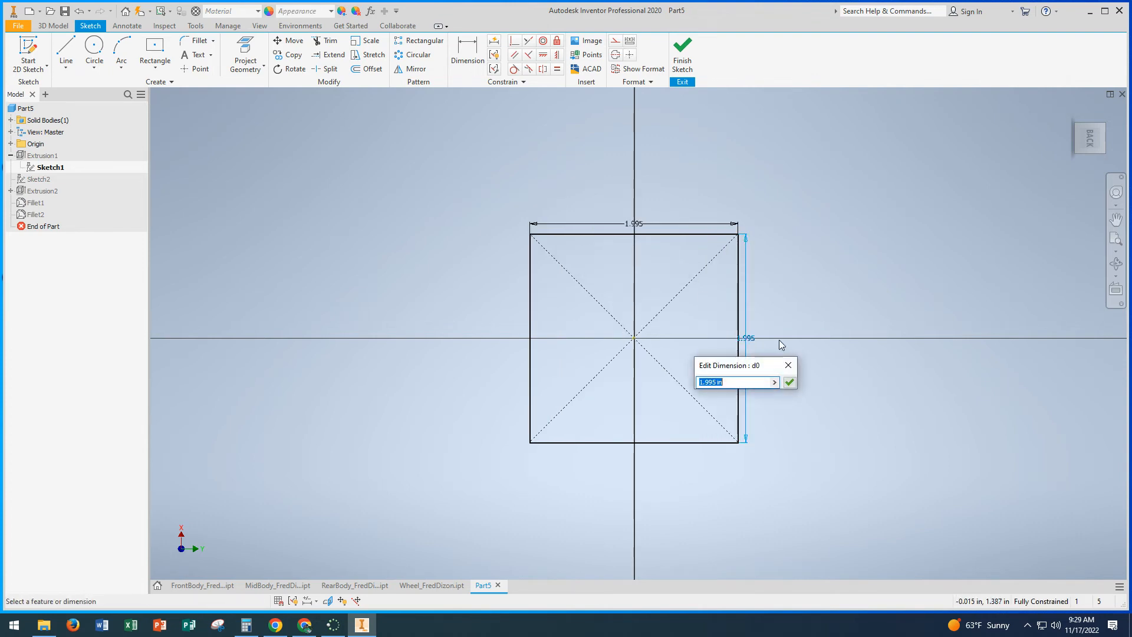
text(1.)
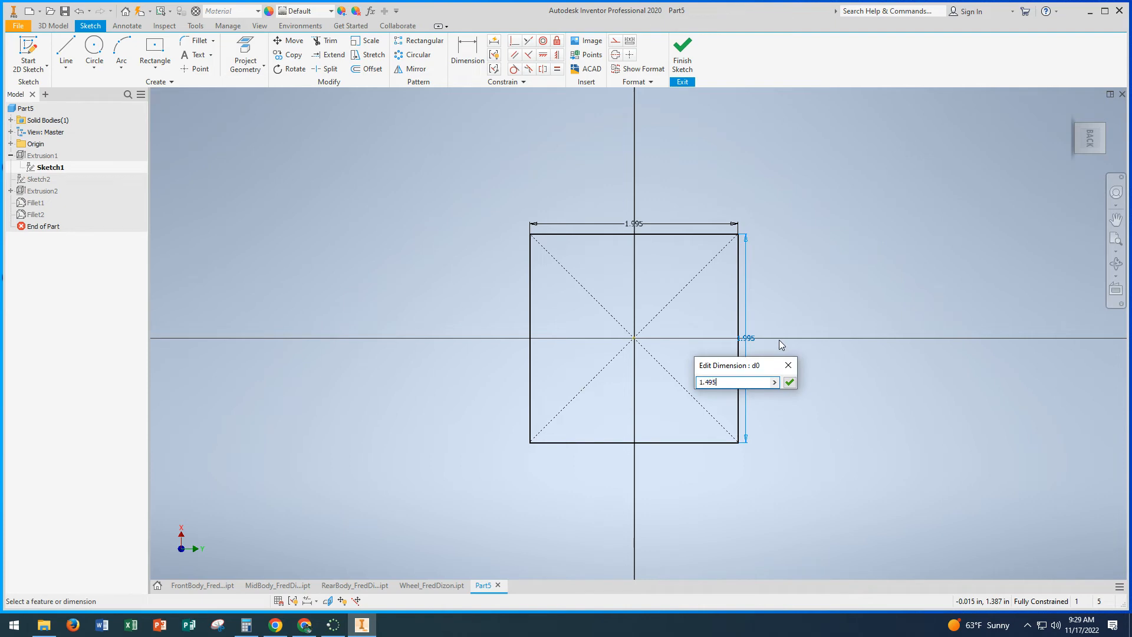
click(790, 382)
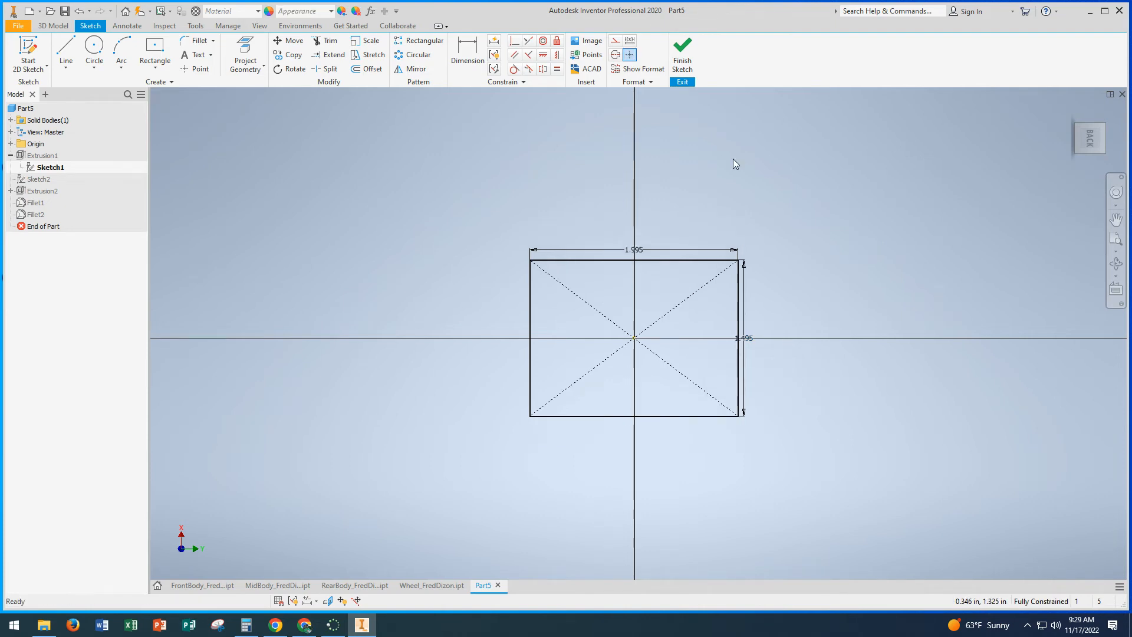
click(683, 54)
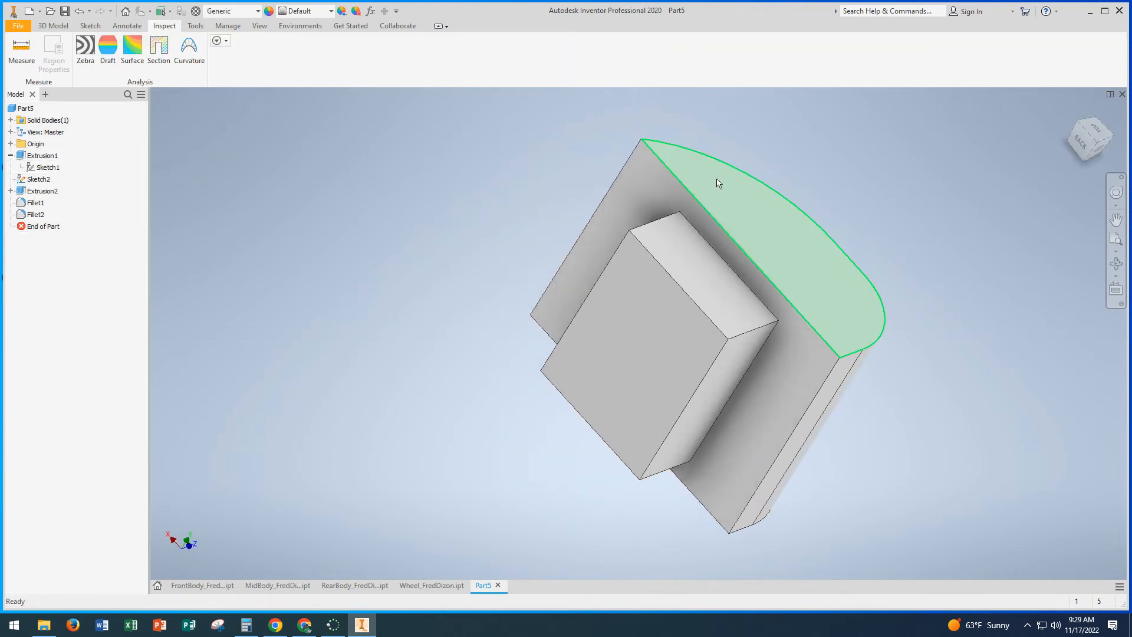
Step: Save the part in the Car Assembly folder, naming the file Windshield_ followed by the author's name
shift+middle_drag(720, 182, 640, 246)
middle_drag(594, 187, 497, 260)
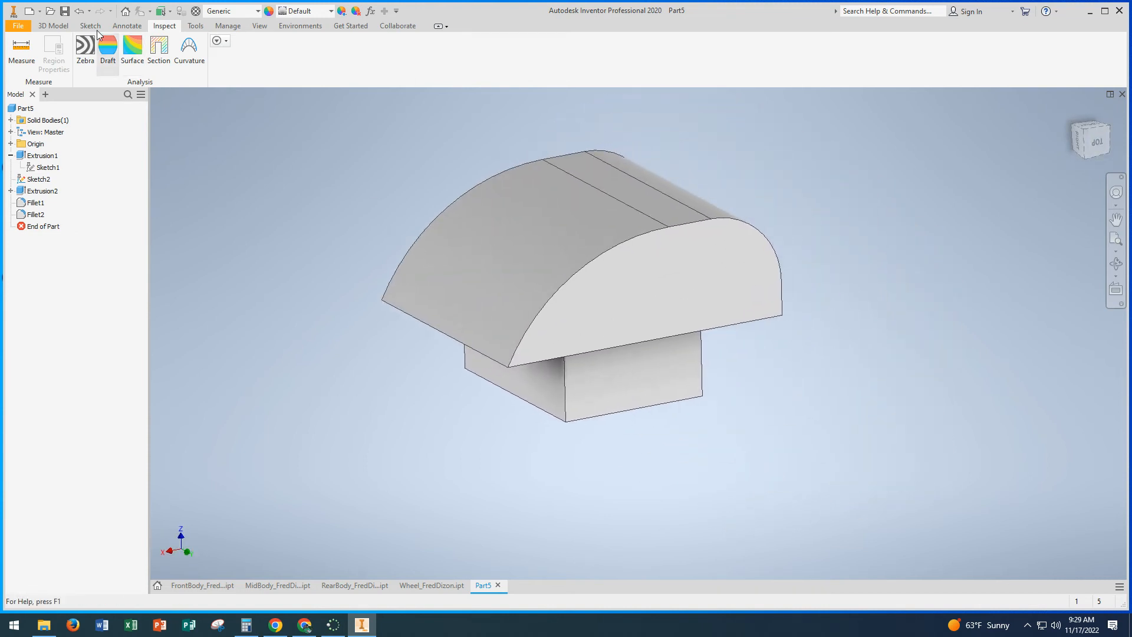
click(19, 28)
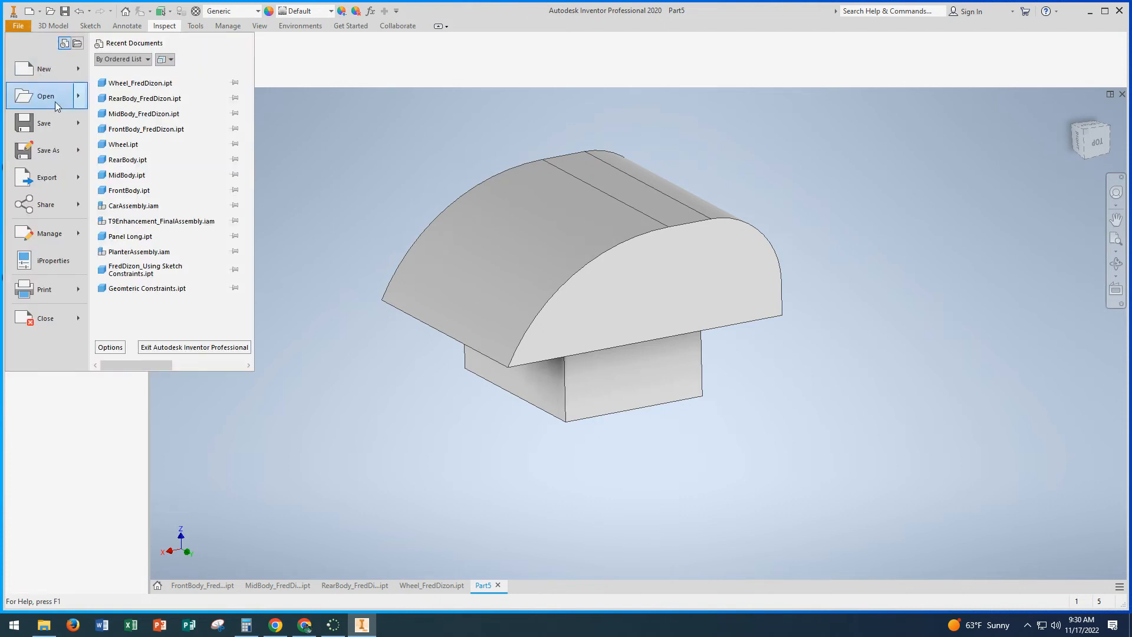
click(51, 153)
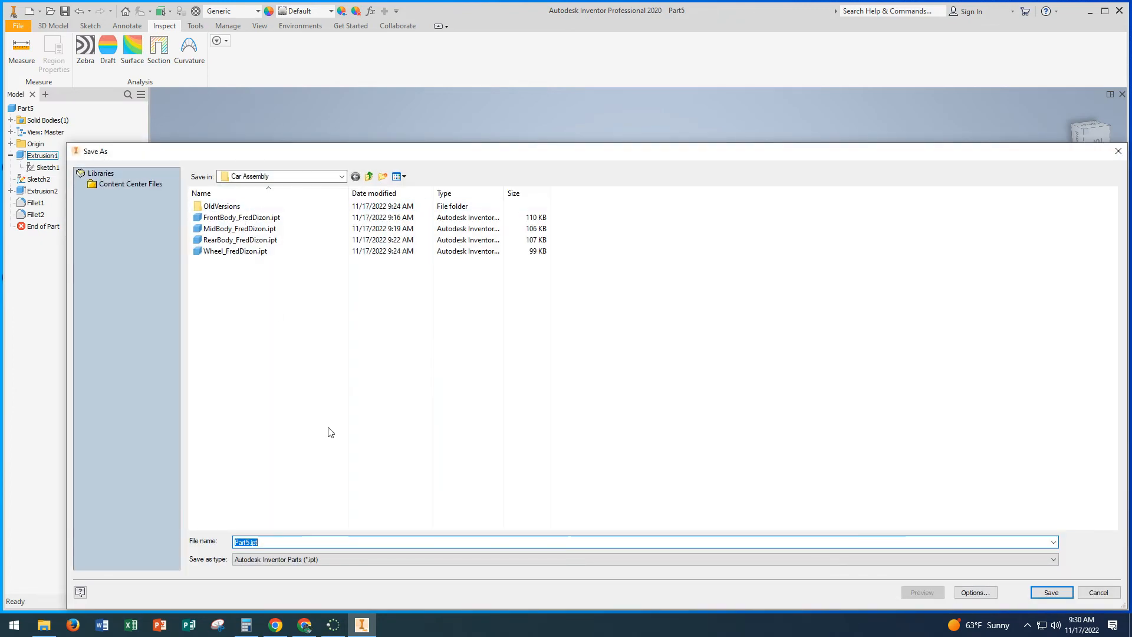
text(Windshiel)
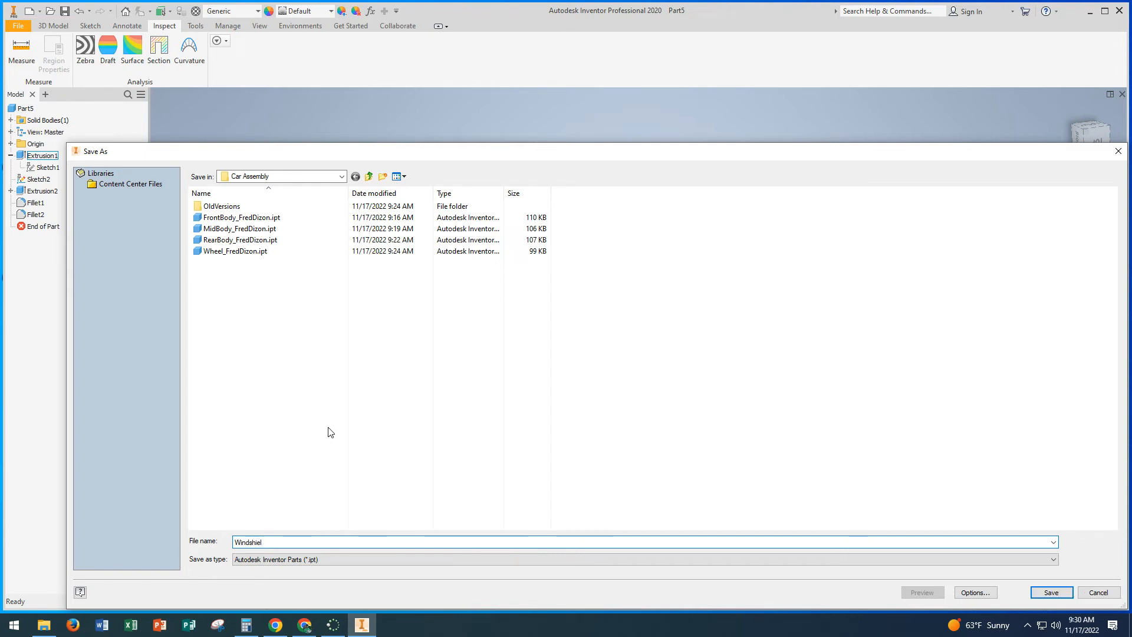
text(d_FredDizon)
click(1066, 597)
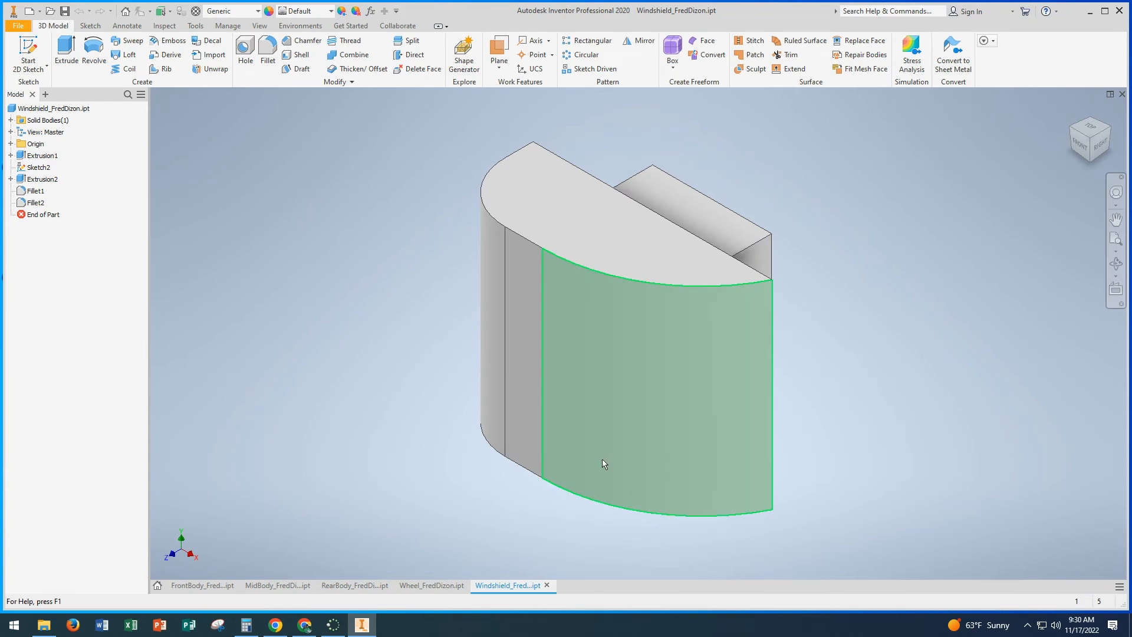
Step: Create a new assembly file
click(156, 587)
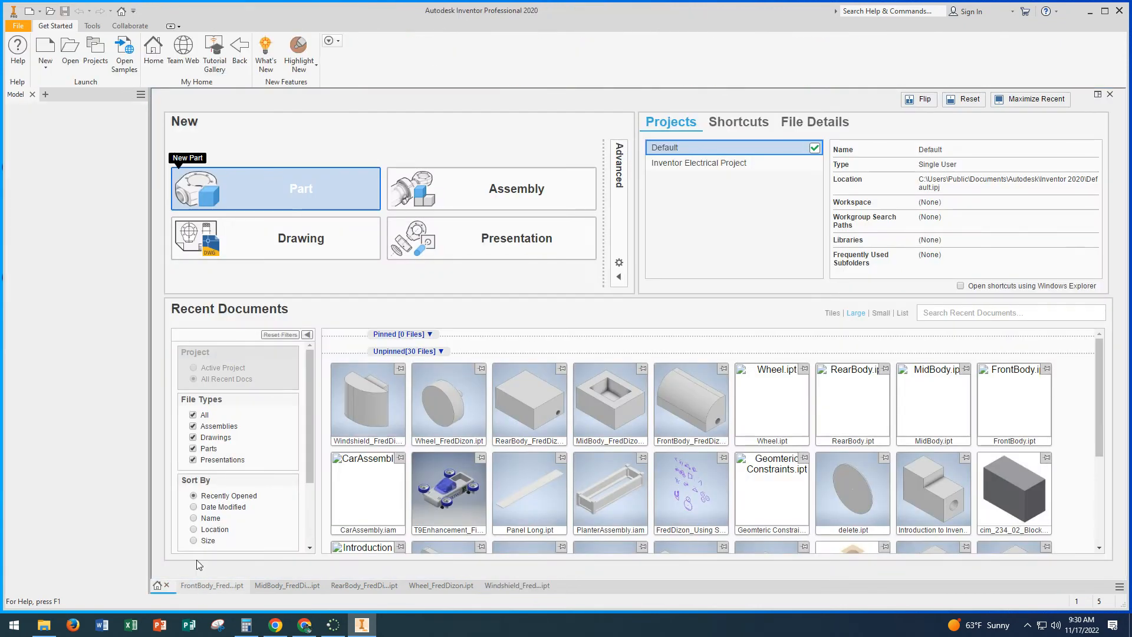
click(492, 203)
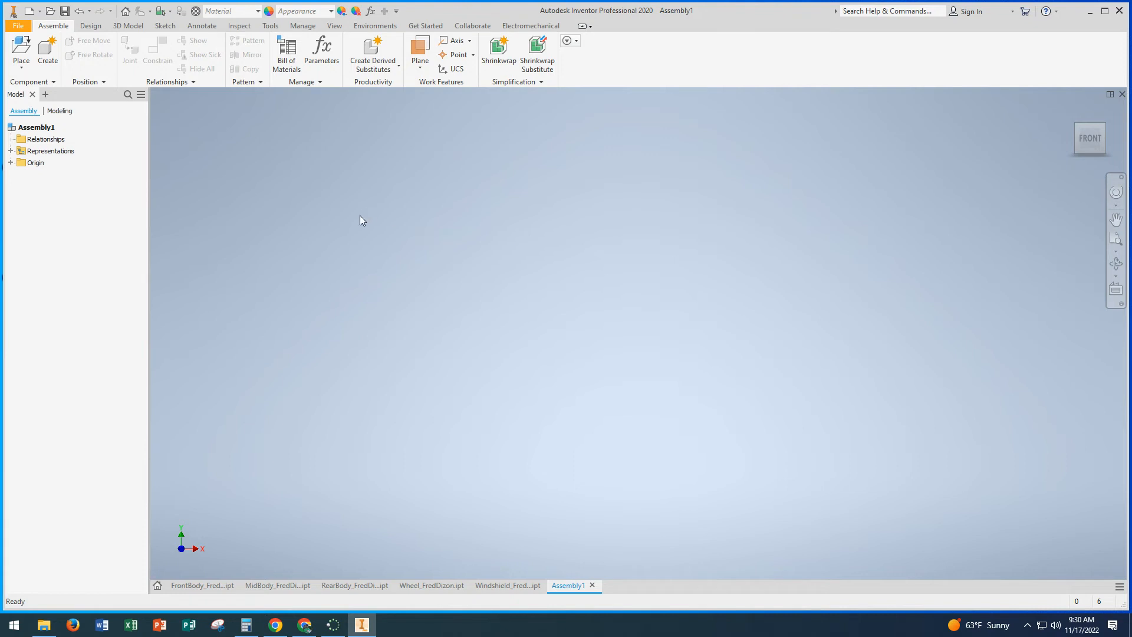
click(21, 64)
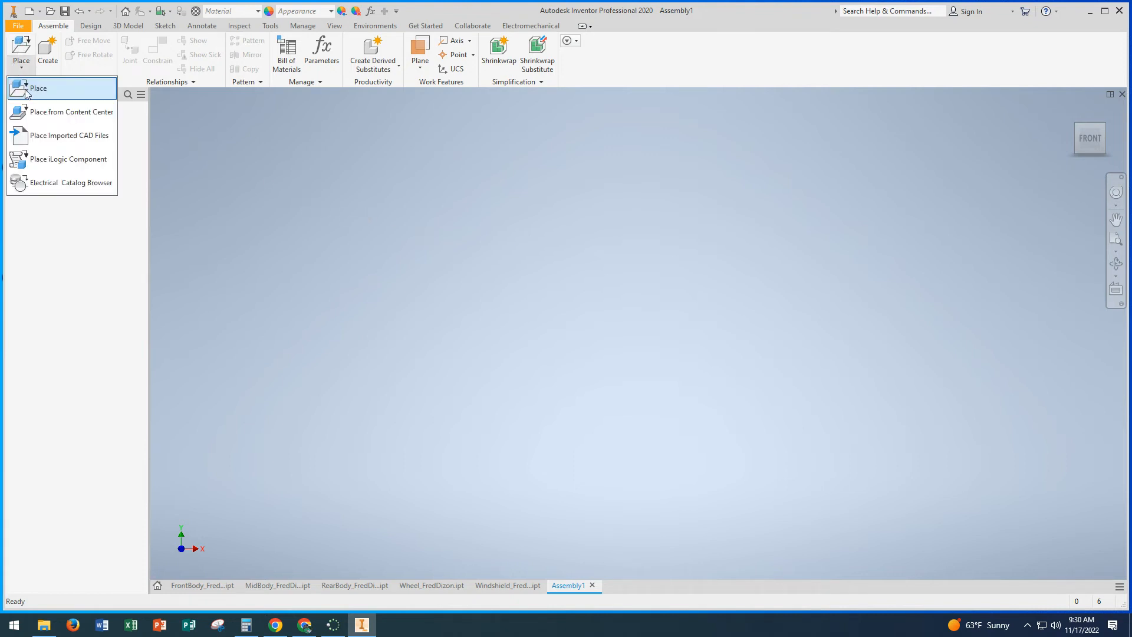
click(23, 65)
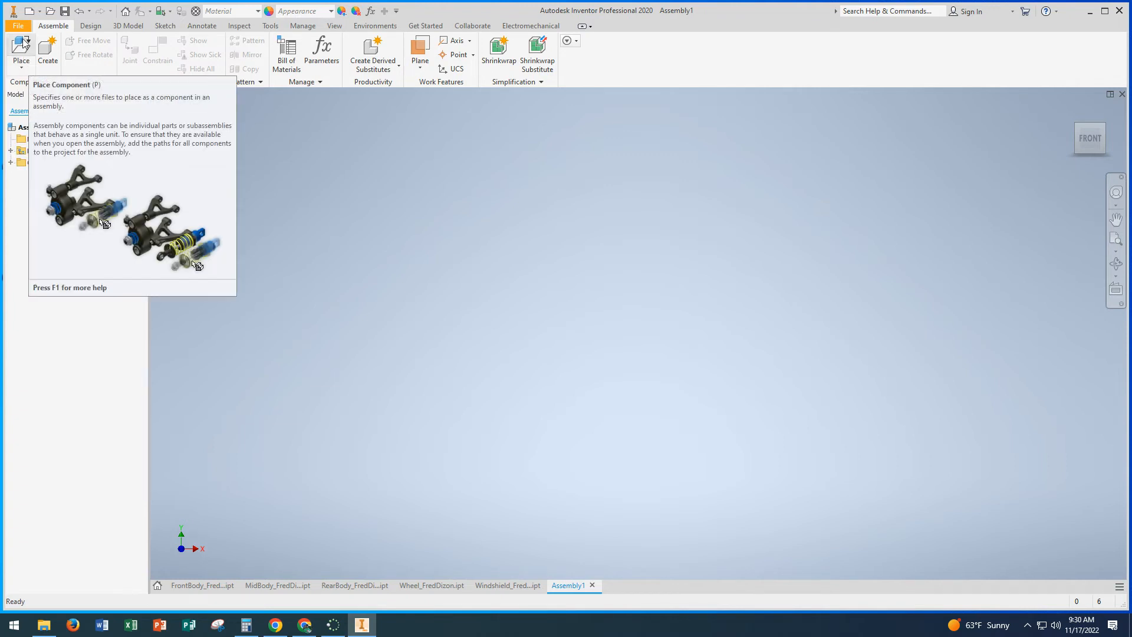
click(23, 64)
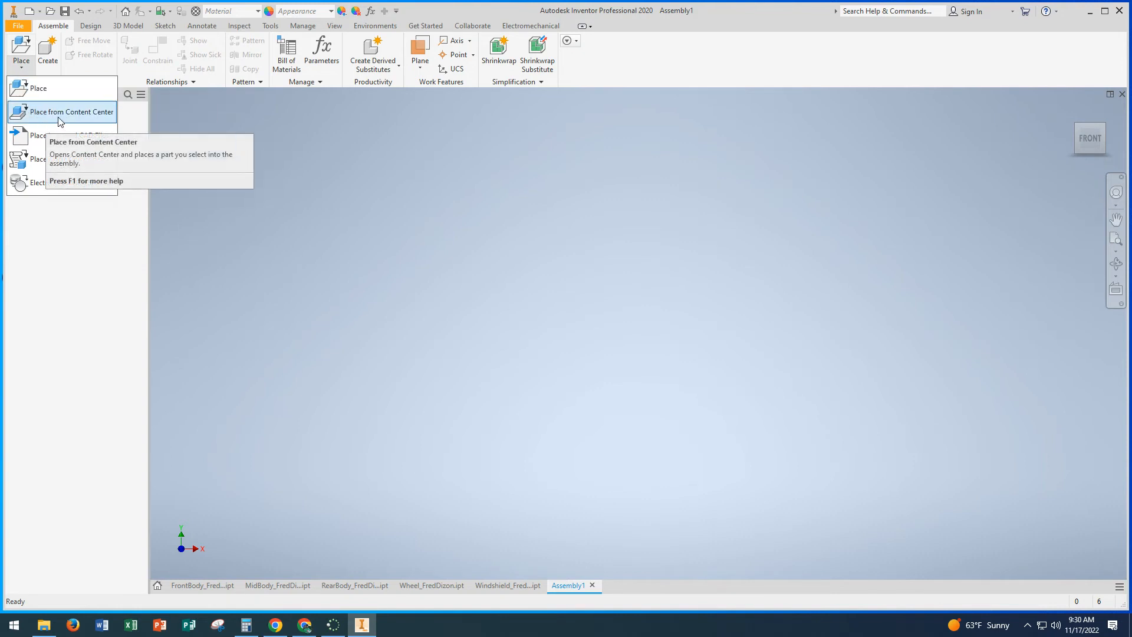
click(20, 64)
click(20, 66)
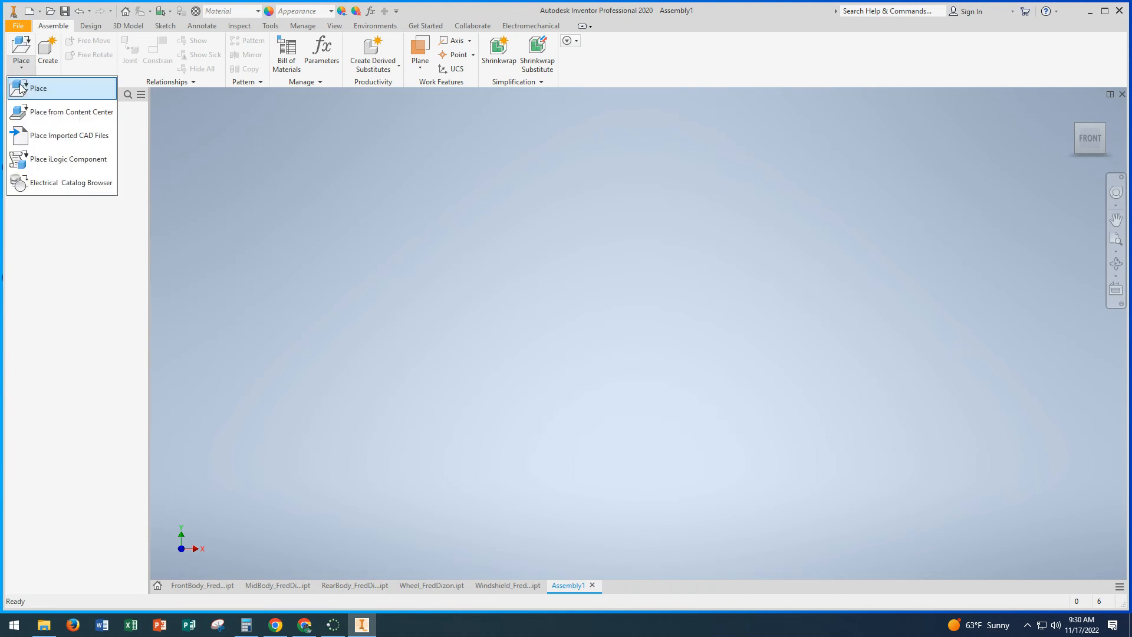
Step: Save the assembly in the Car Assembly folder, naming the file CarAssembly_ followed by the author's name
click(18, 26)
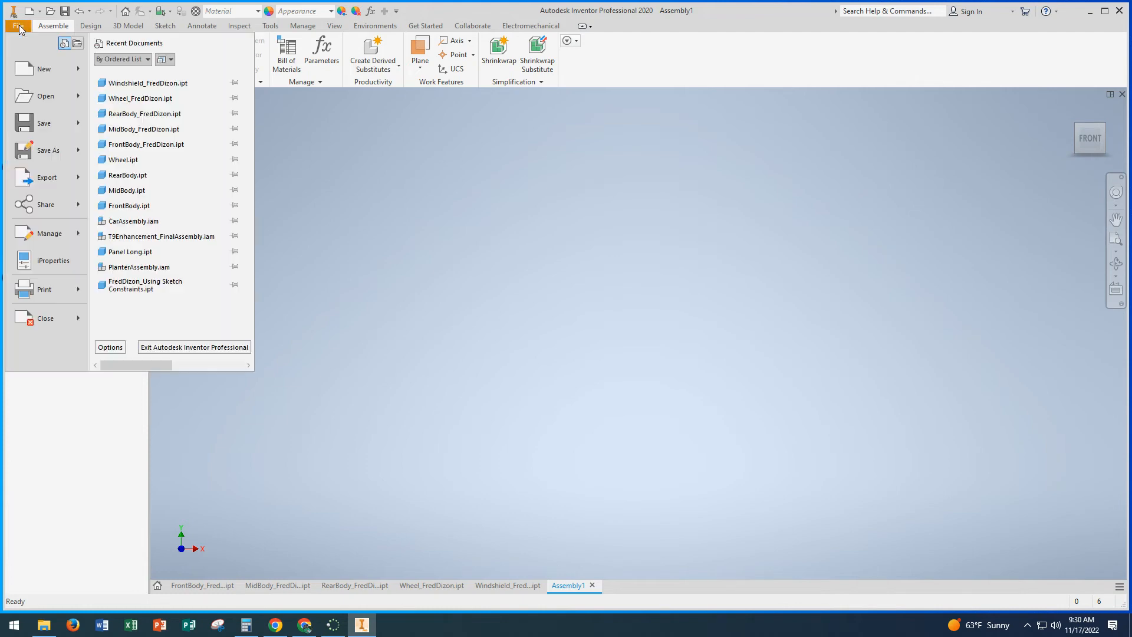
click(44, 151)
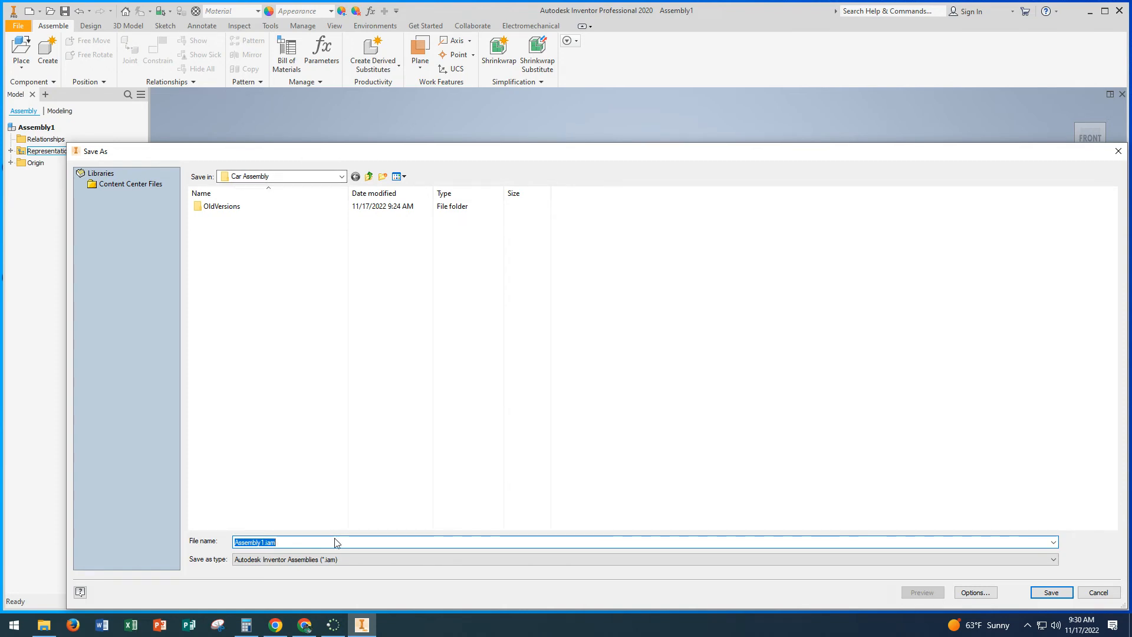
text(CarAssembly_FredDizon)
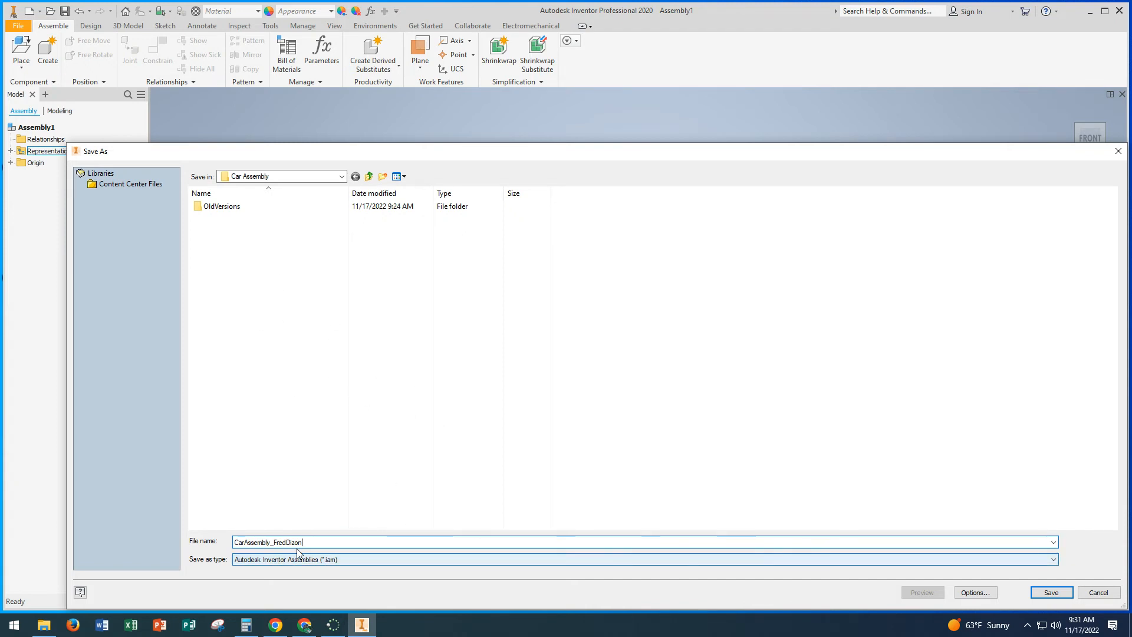
click(1053, 592)
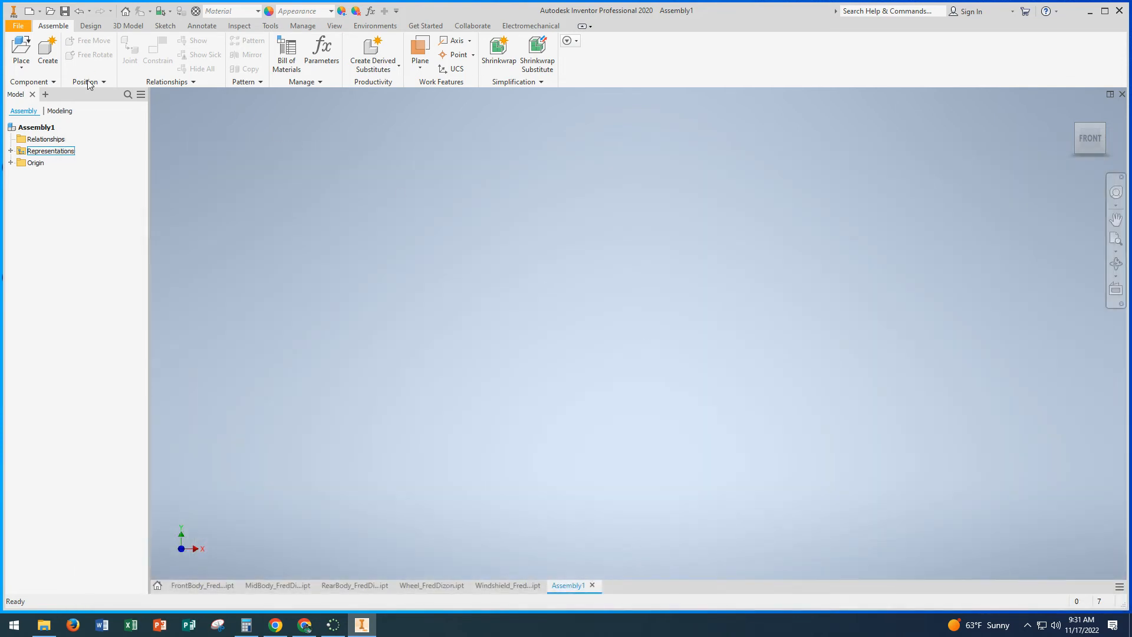
Step: Place one instance of the MidBody part in the assembly, from the Car Assembly folder inside the author's ID folder on the desktop
click(21, 69)
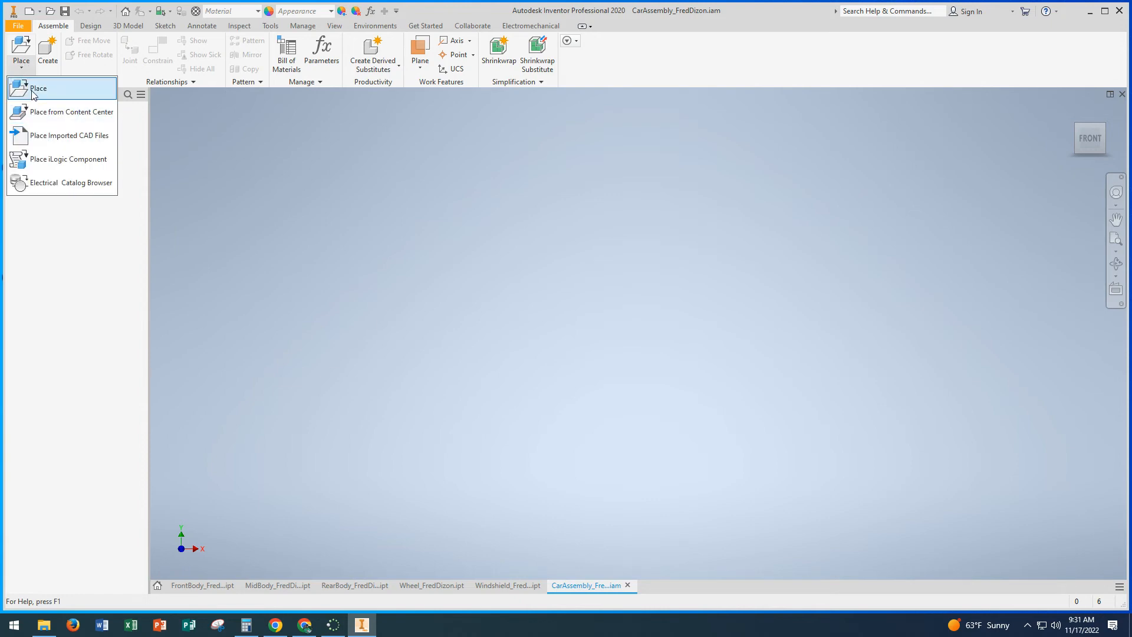
click(33, 92)
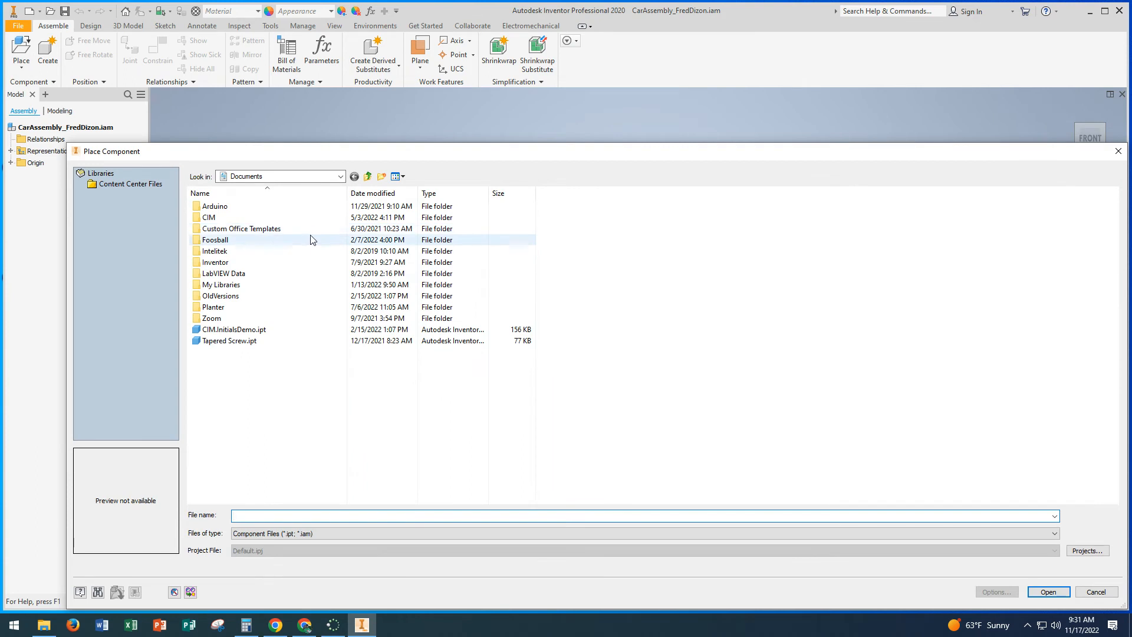
click(343, 177)
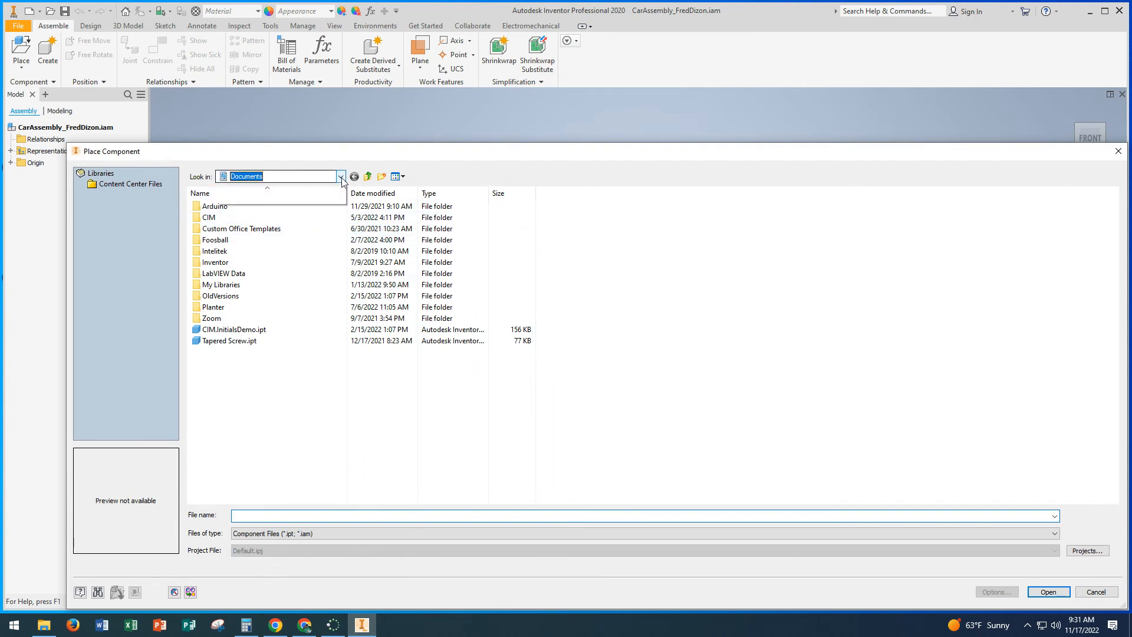
click(258, 202)
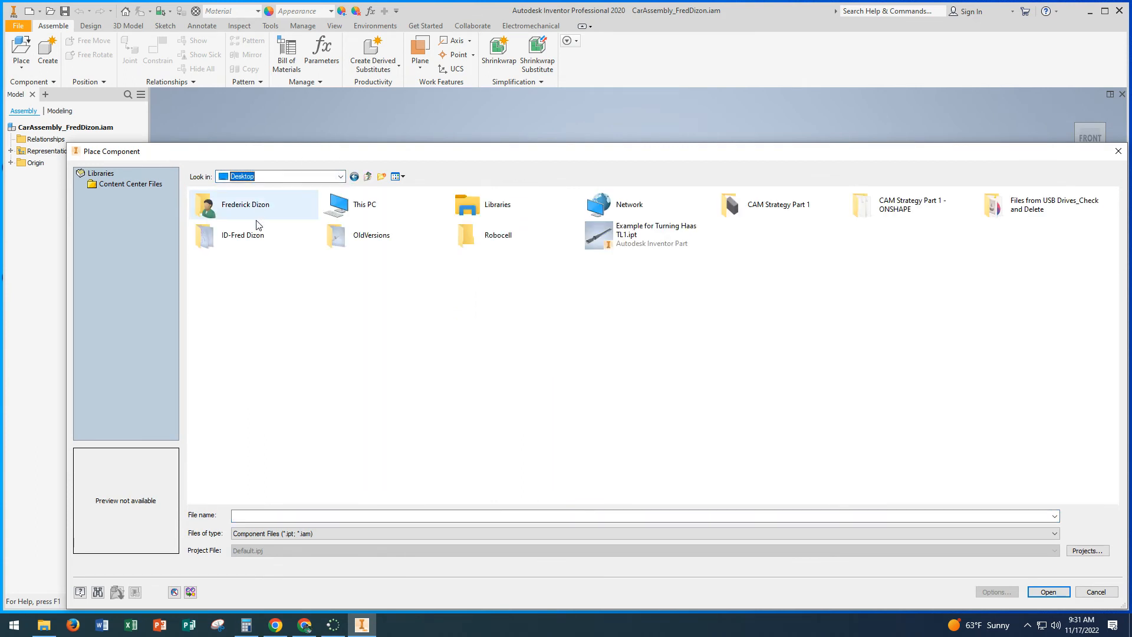
double_click(239, 233)
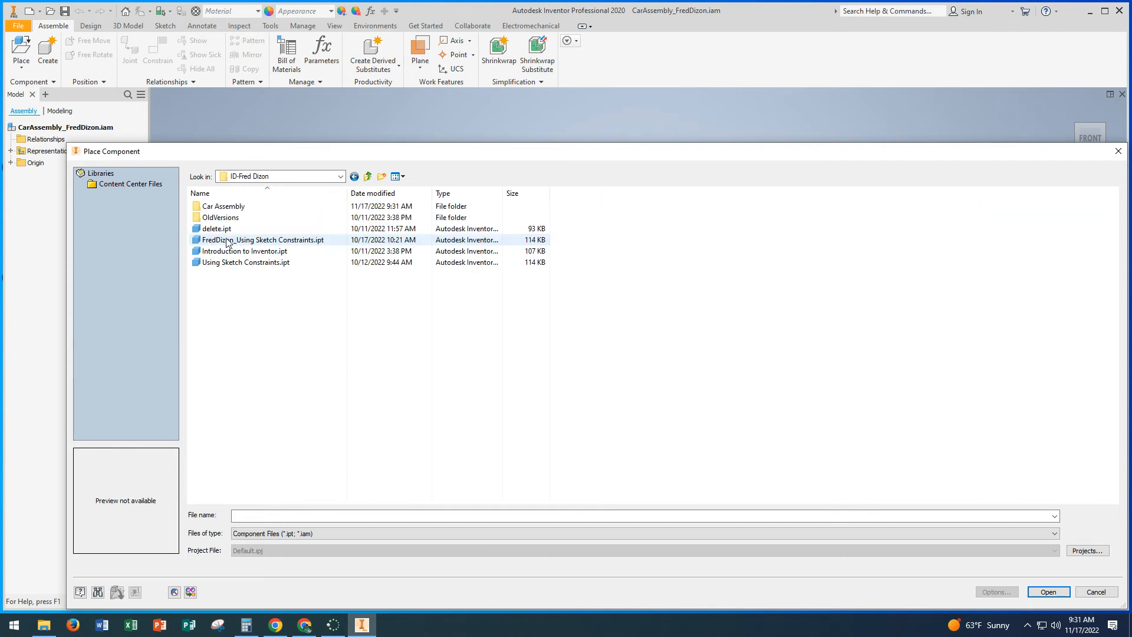
double_click(219, 207)
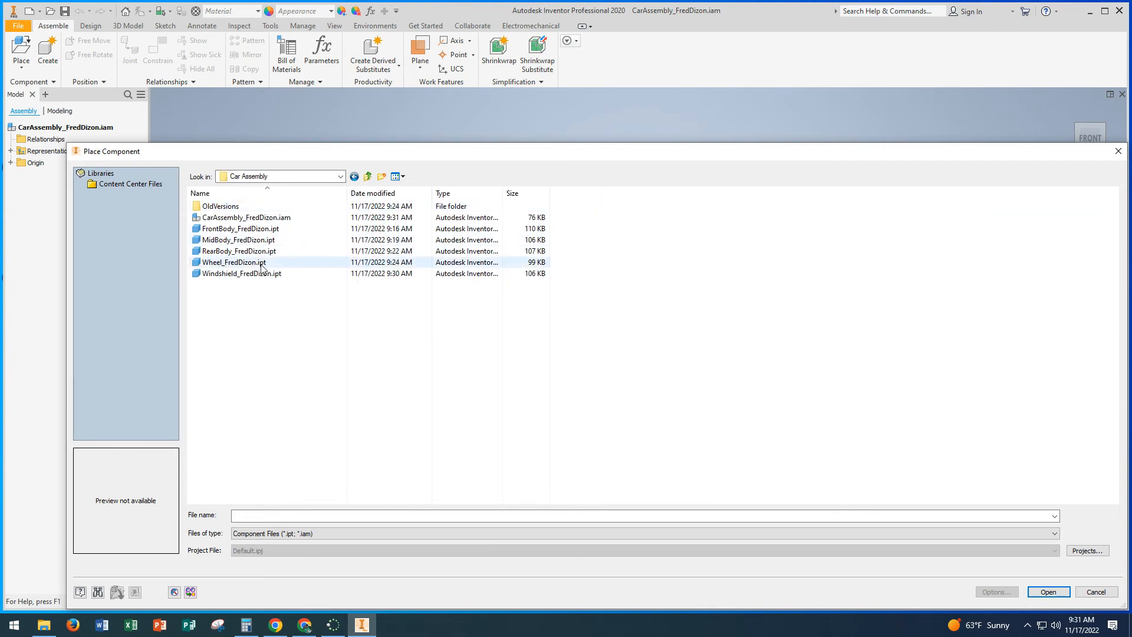
click(239, 242)
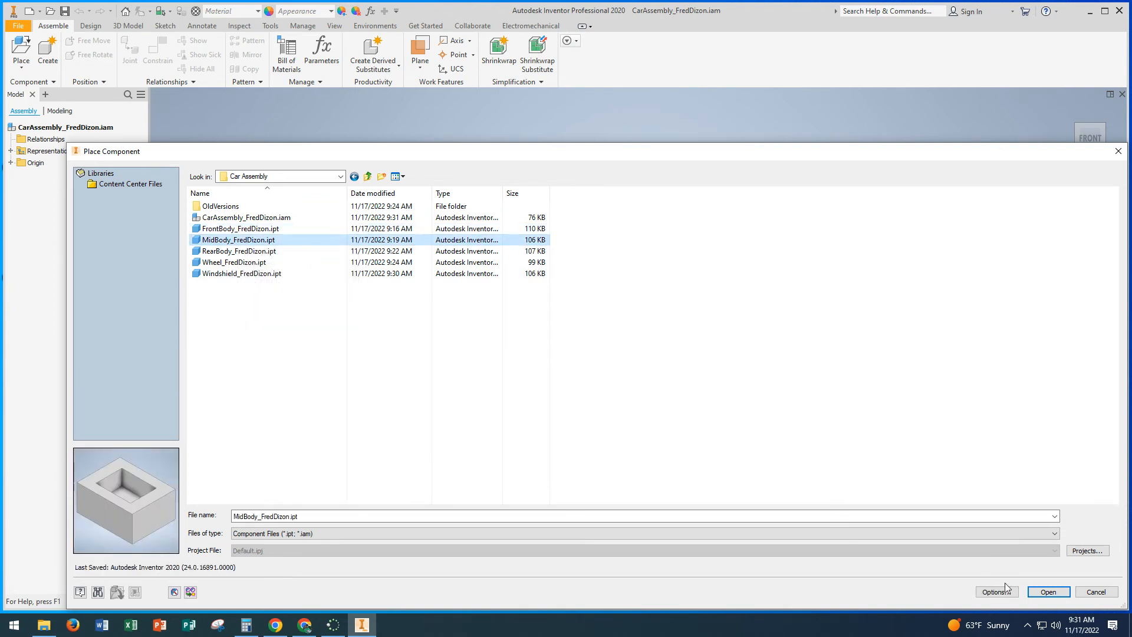
click(1049, 592)
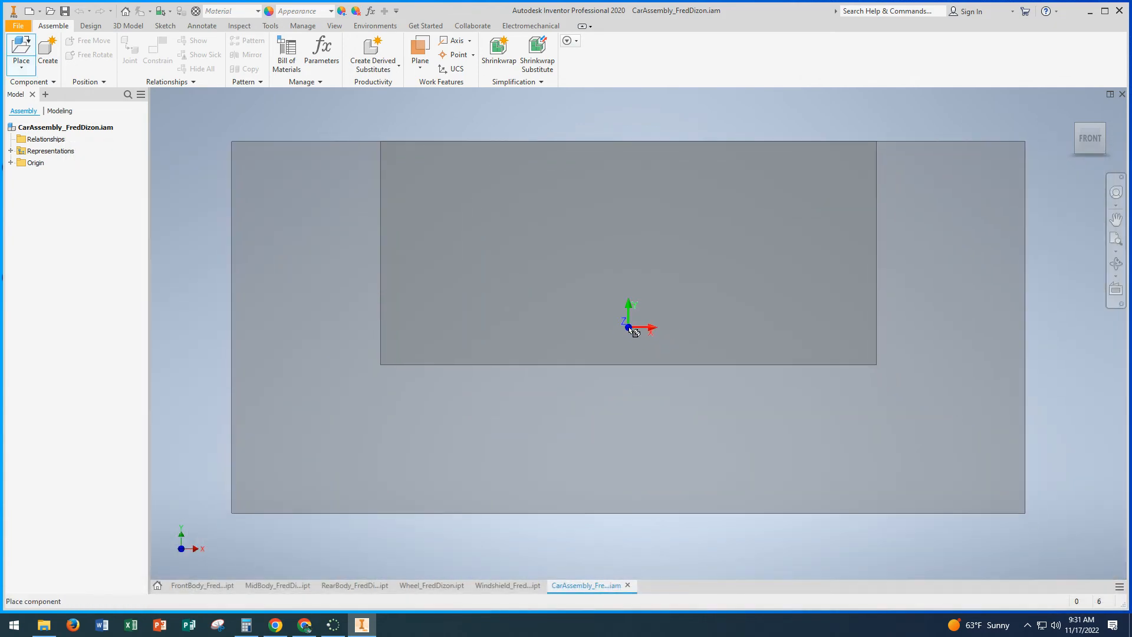
click(635, 333)
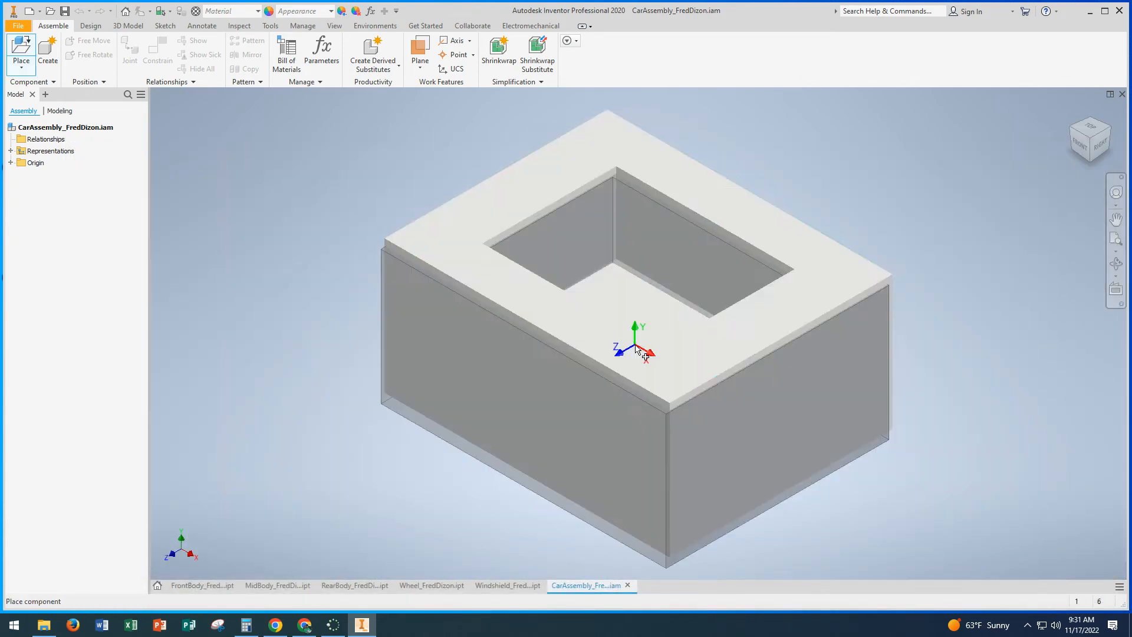
scroll(378, 271, up, 2)
scroll(384, 265, down, 6)
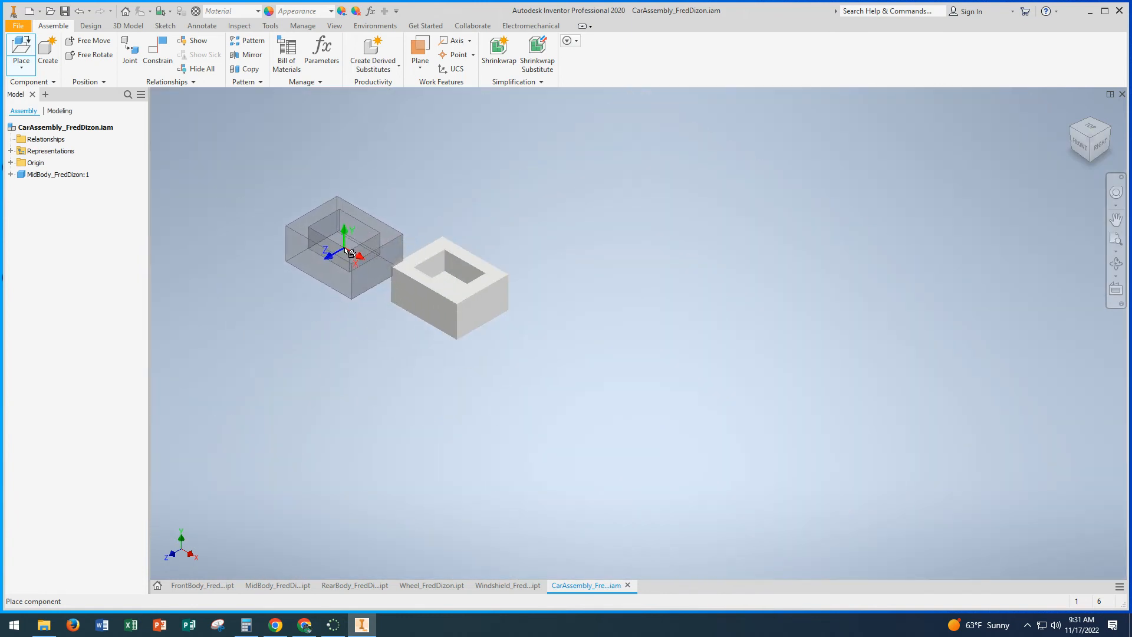
key(Escape)
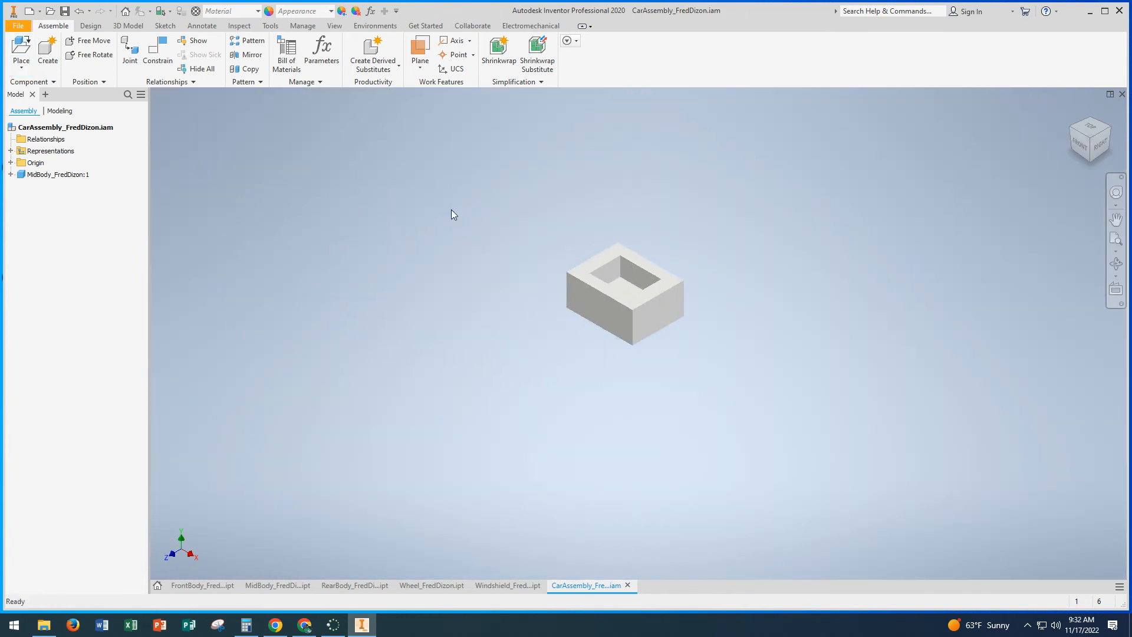
Step: Place one instance of the FrontBody part from the Car Assembly folder beside the mid body, with its curved side facing away
click(21, 48)
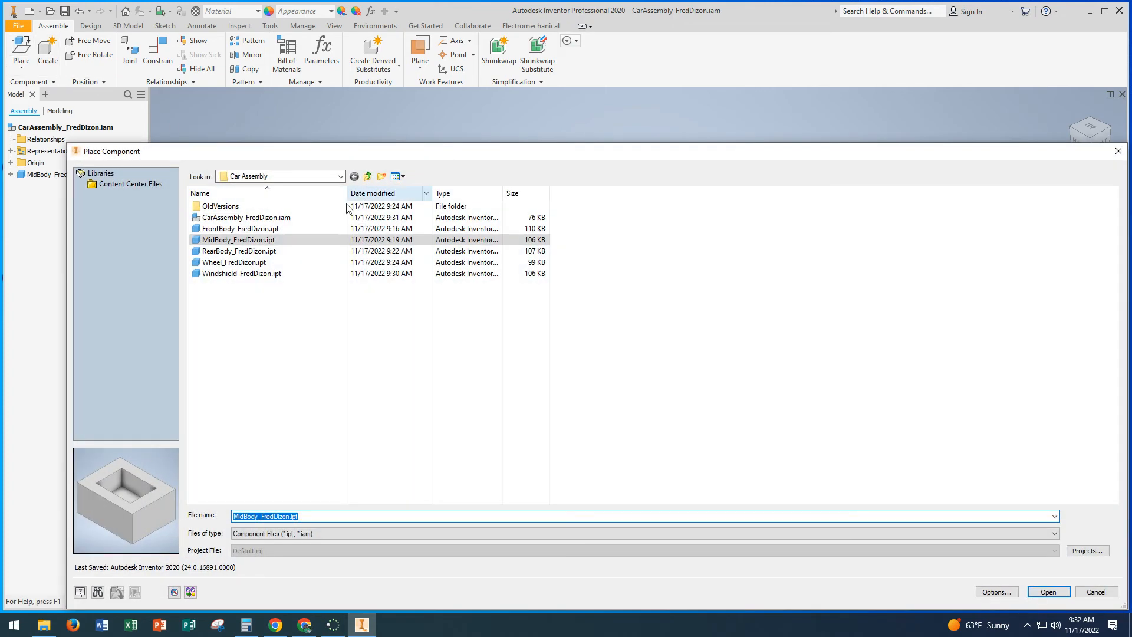
click(255, 230)
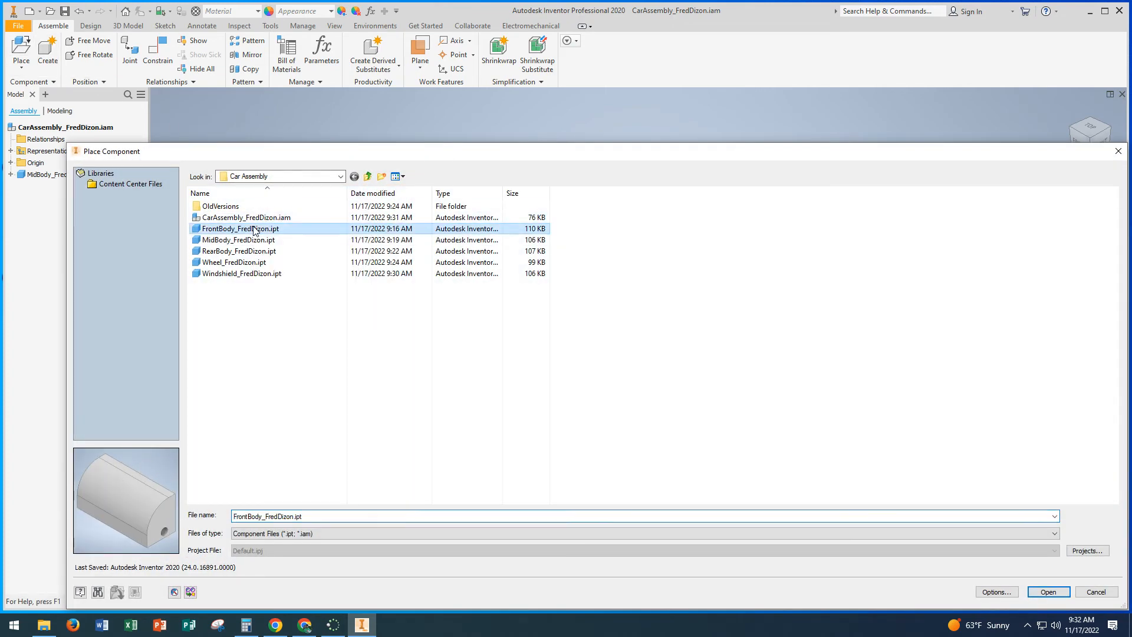
click(1048, 592)
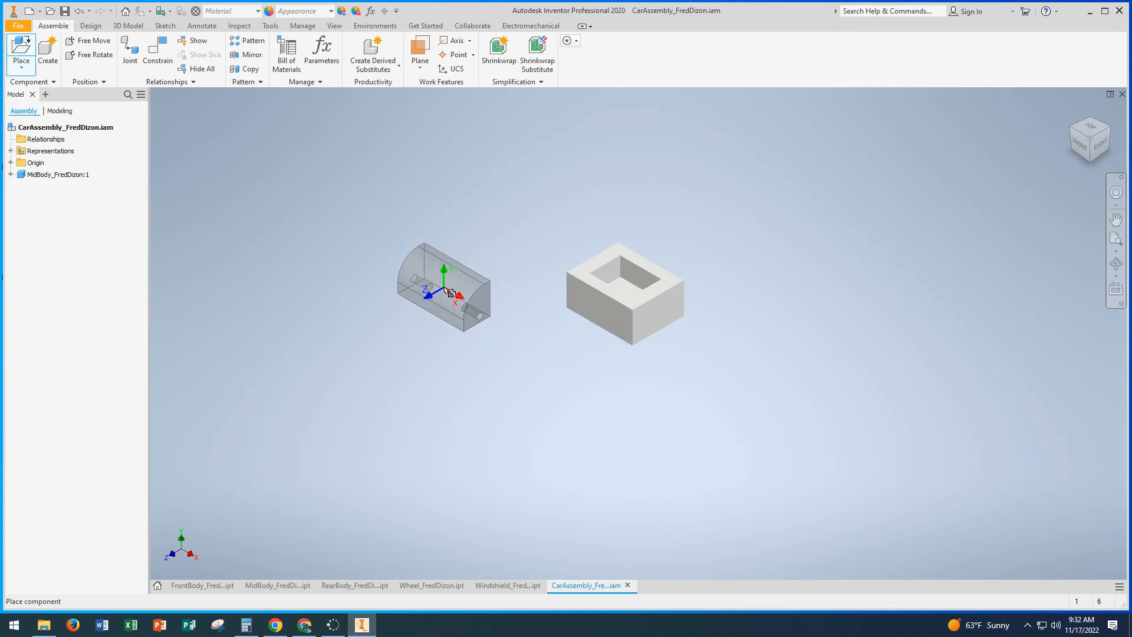
click(447, 289)
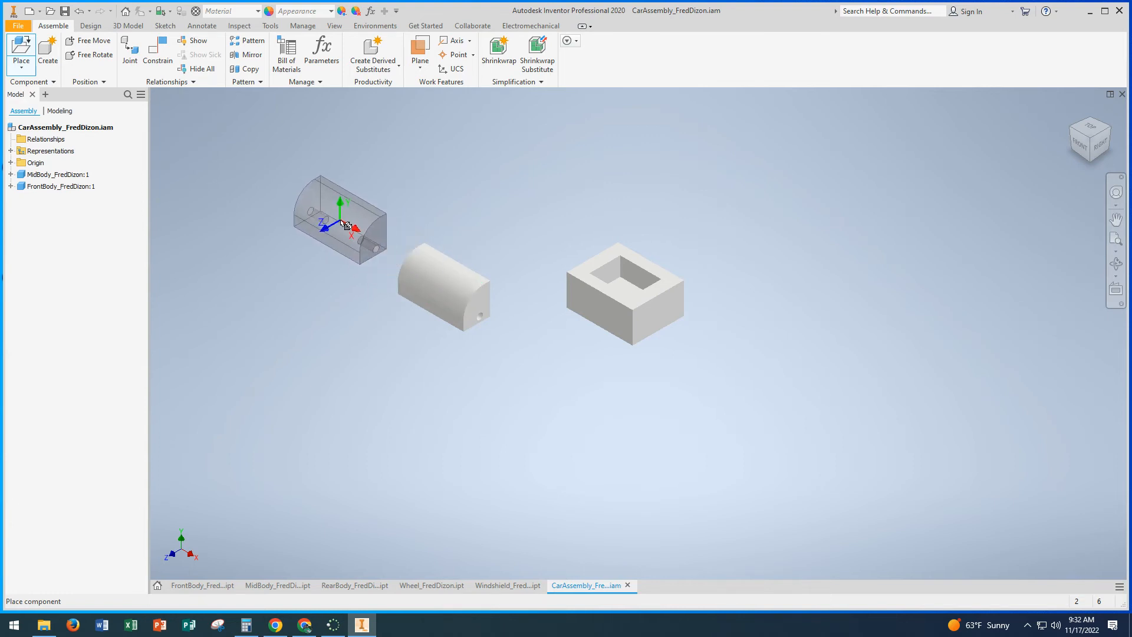
key(Escape)
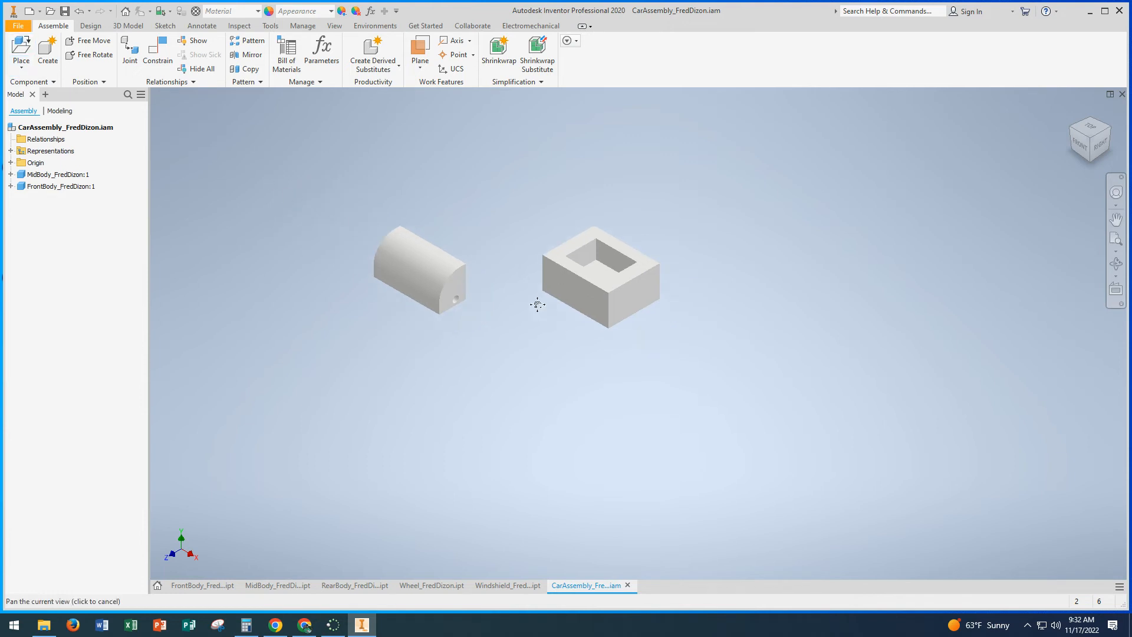
Step: Add a Mate constraint with 0 in offset between the mid body's long side face toward the front body and the front body's flat back face
scroll(547, 289, up, 3)
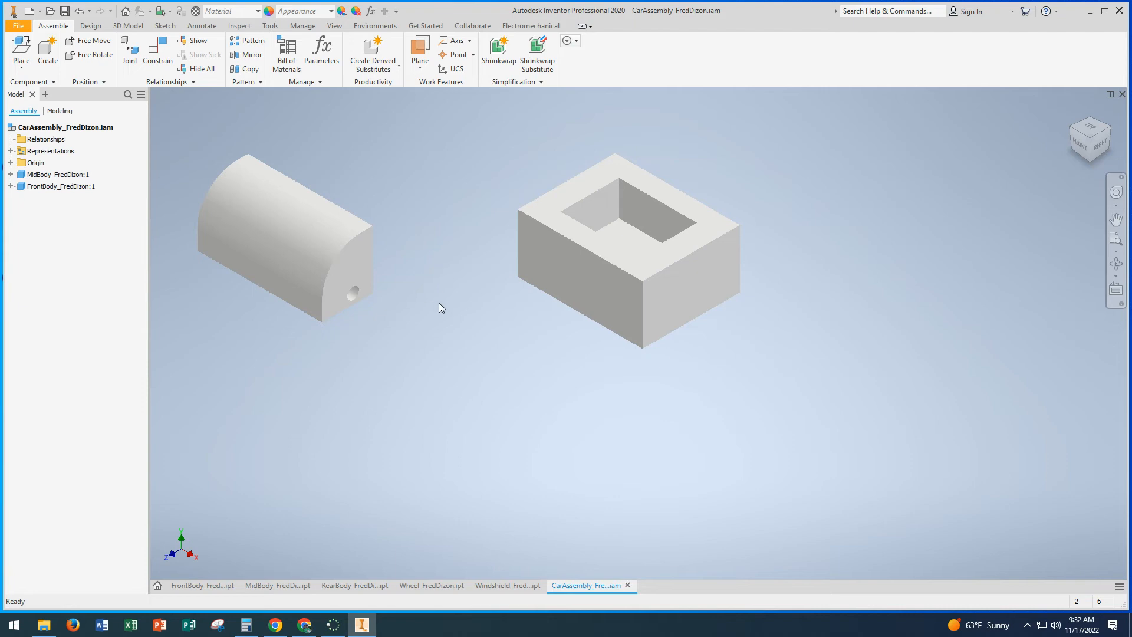
click(156, 56)
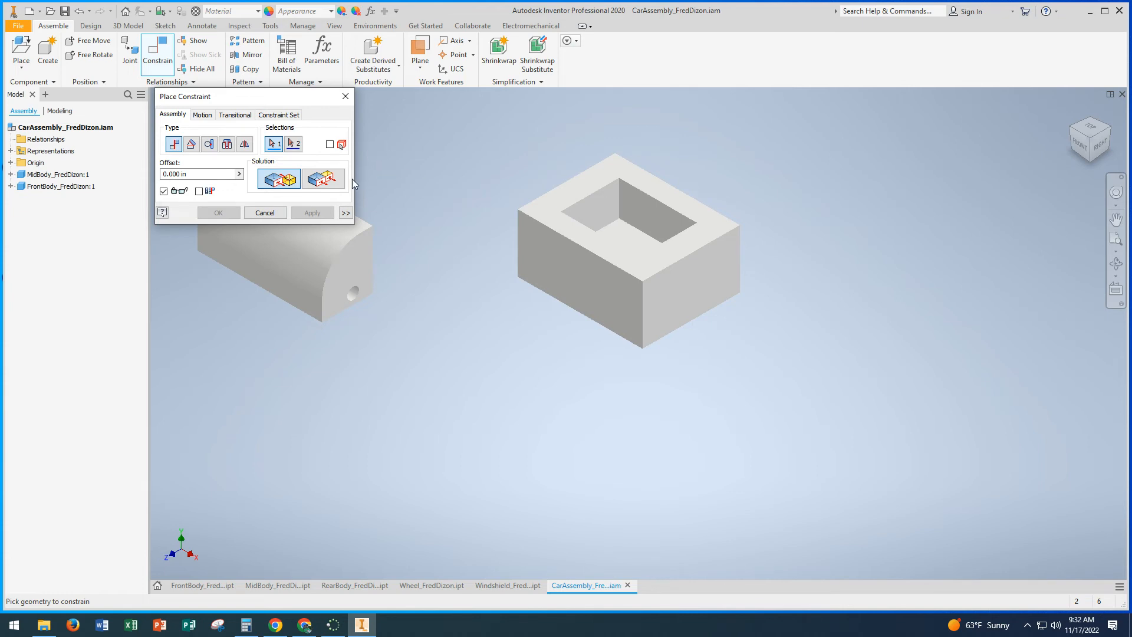
middle_drag(473, 214, 631, 279)
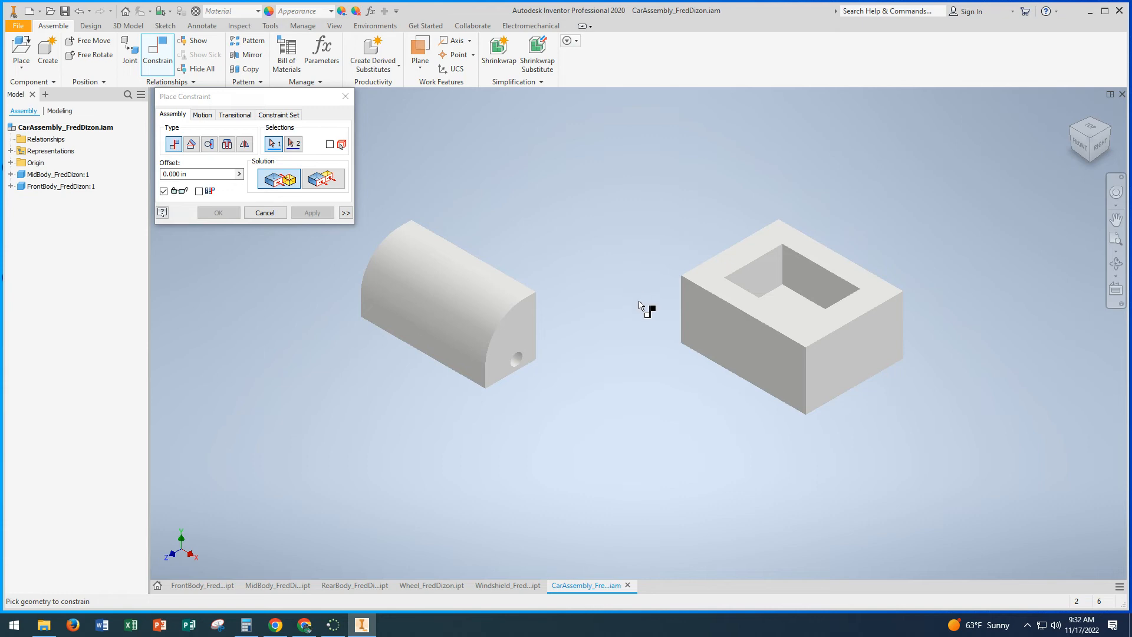
mouse_move(637, 300)
shift+middle_down()
mouse_move(559, 299)
mouse_move(645, 277)
mouse_move(617, 296)
mouse_move(624, 286)
mouse_move(627, 306)
mouse_move(584, 295)
mouse_move(635, 303)
shift+middle_up()
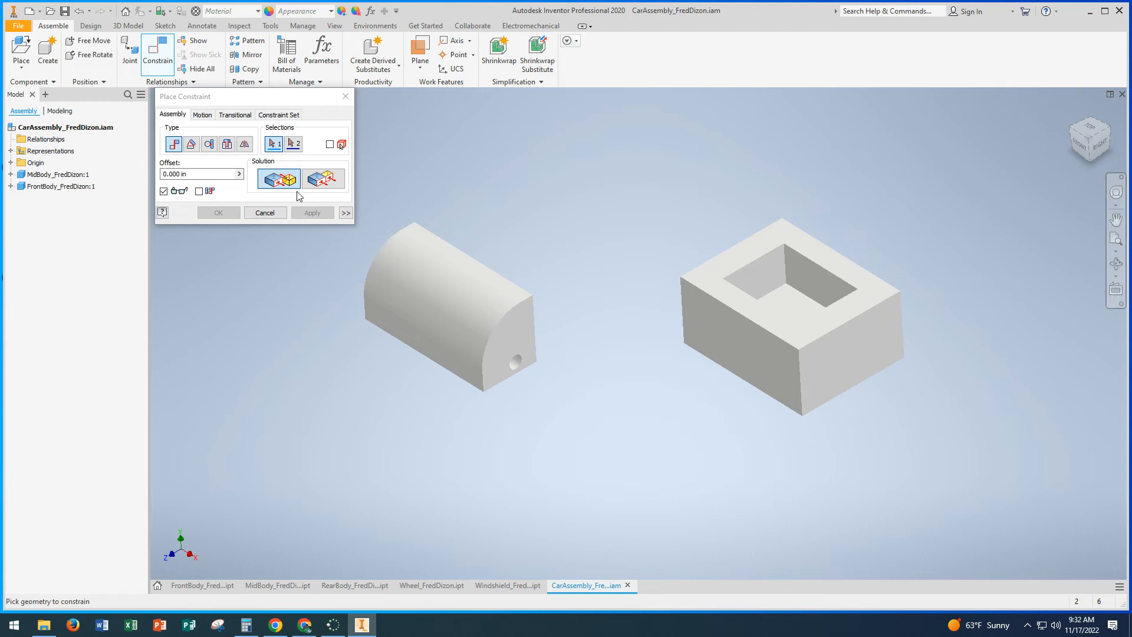
click(730, 335)
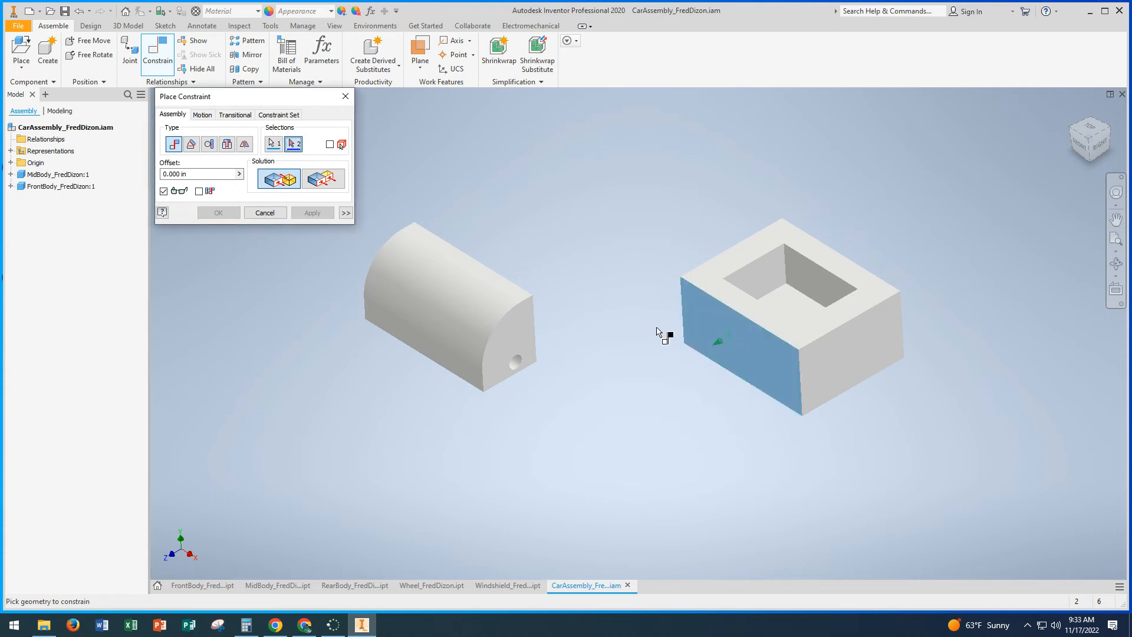
shift+middle_drag(670, 334, 578, 323)
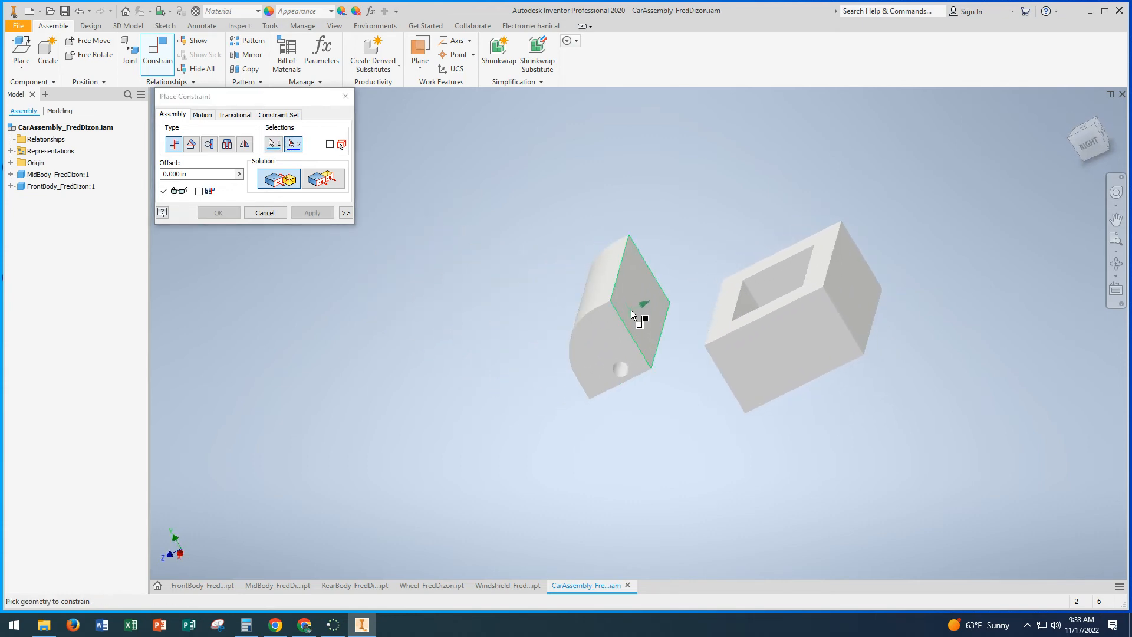
click(632, 314)
shift+middle_drag(690, 345, 735, 339)
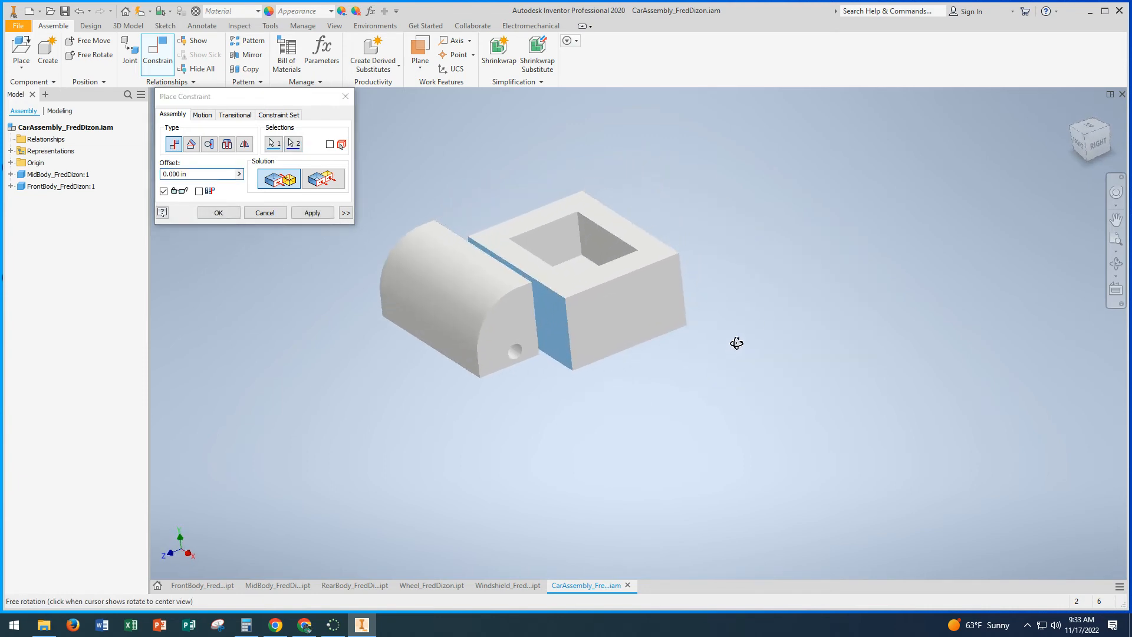
click(321, 216)
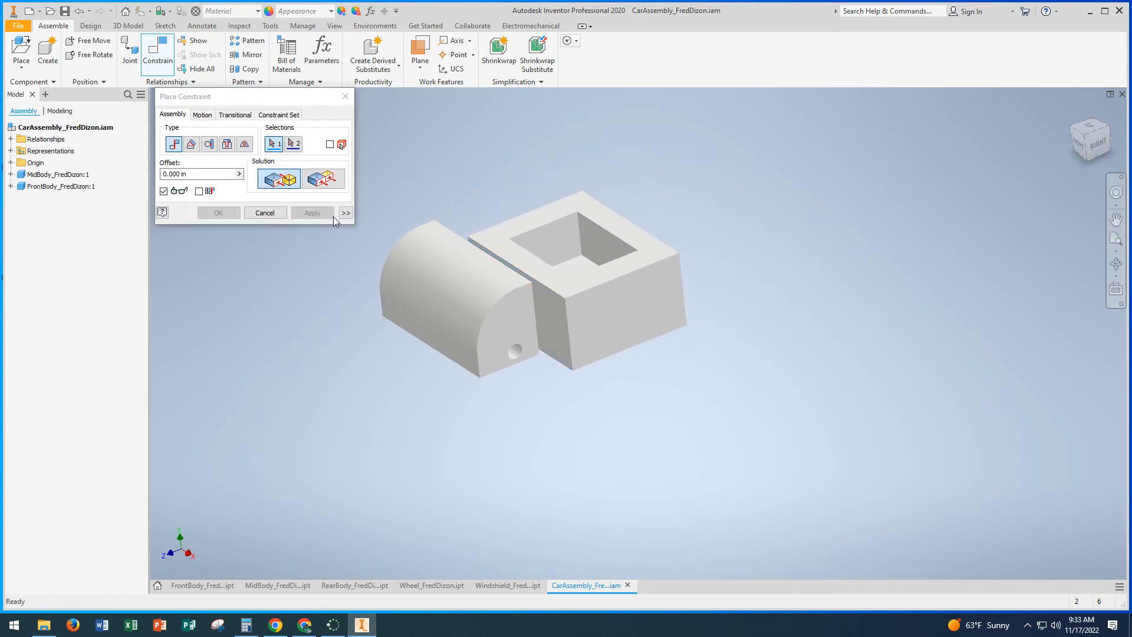
click(265, 213)
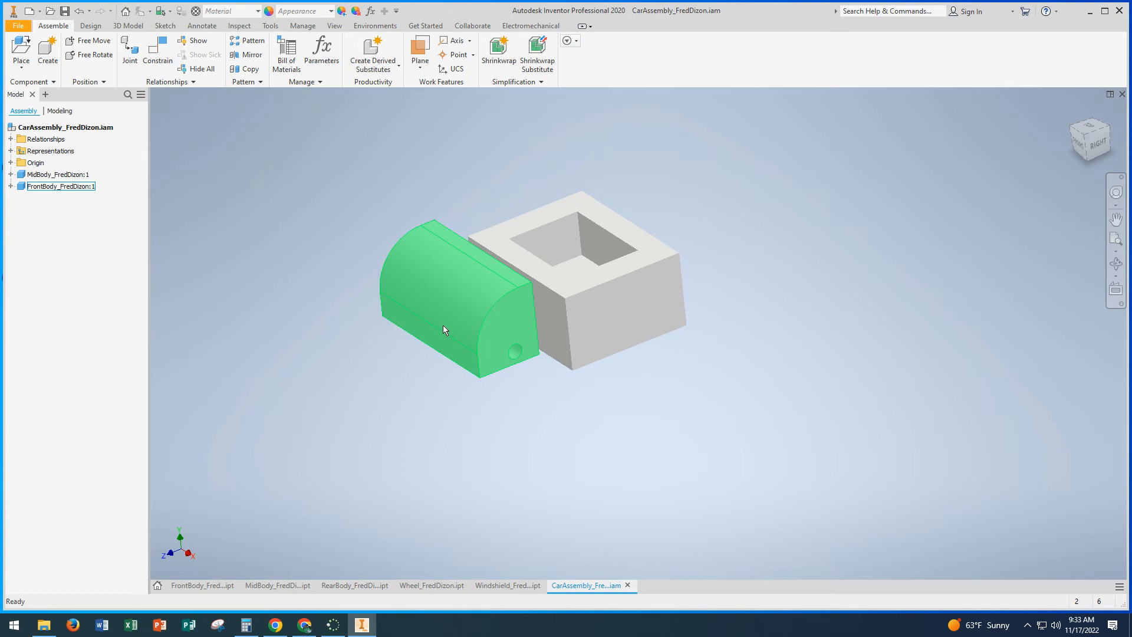
Step: Slide the front body along the mid body's mated face to test its remaining freedom of movement
mouse_move(465, 328)
mouse_down()
mouse_move(470, 352)
mouse_move(487, 338)
mouse_move(457, 348)
mouse_up()
mouse_move(567, 370)
shift+middle_down()
mouse_move(517, 367)
mouse_move(587, 376)
shift+middle_up()
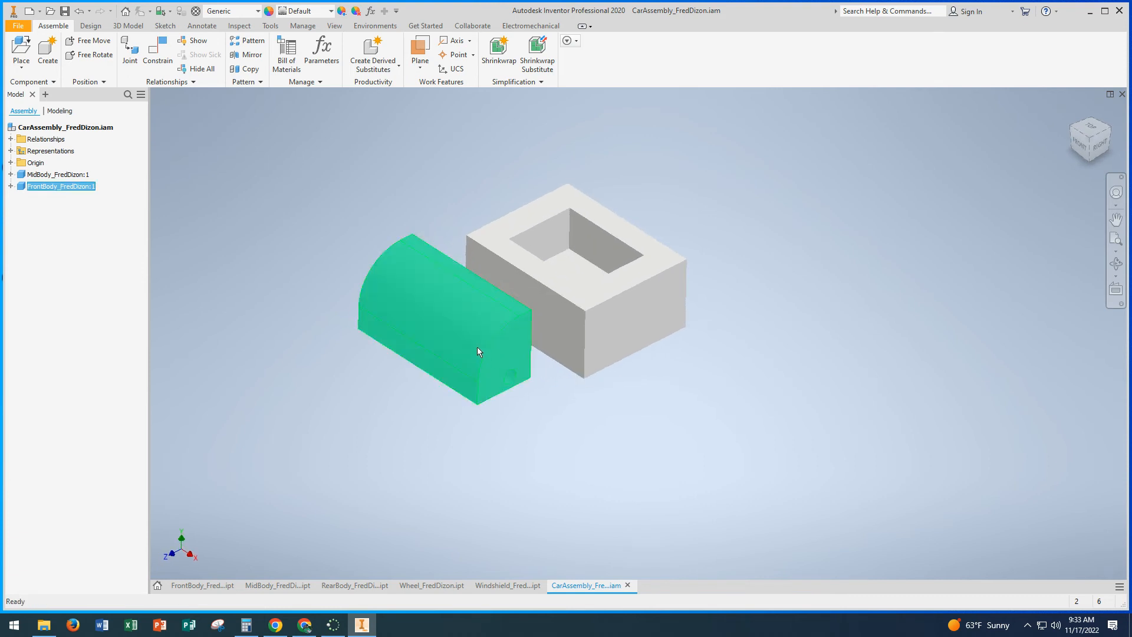
drag(477, 352, 510, 357)
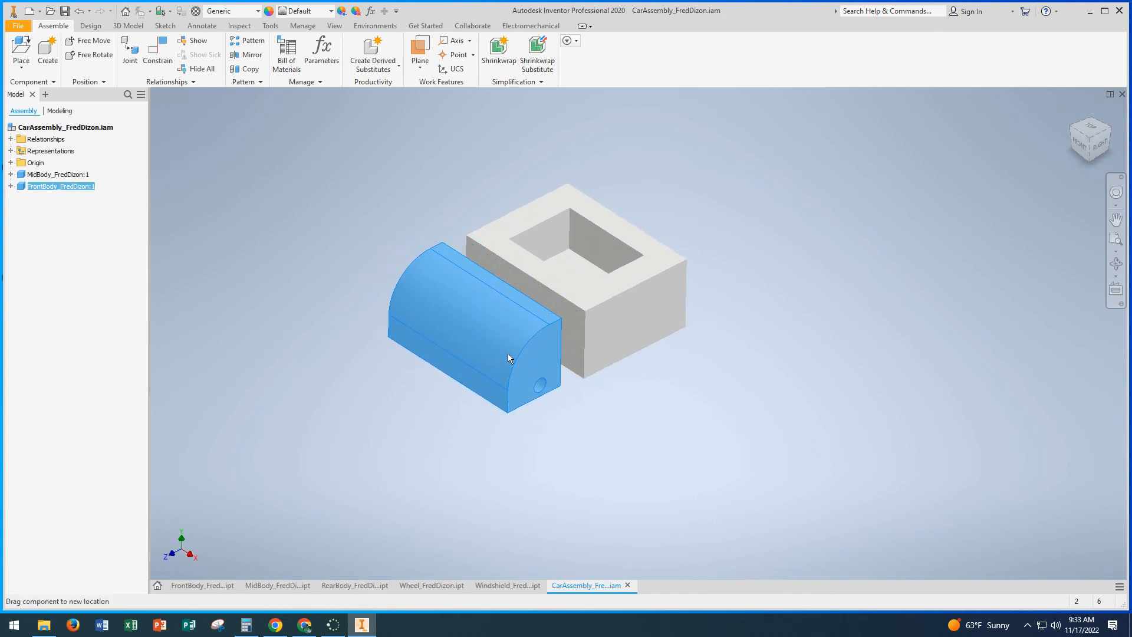
shift+middle_drag(508, 353, 607, 338)
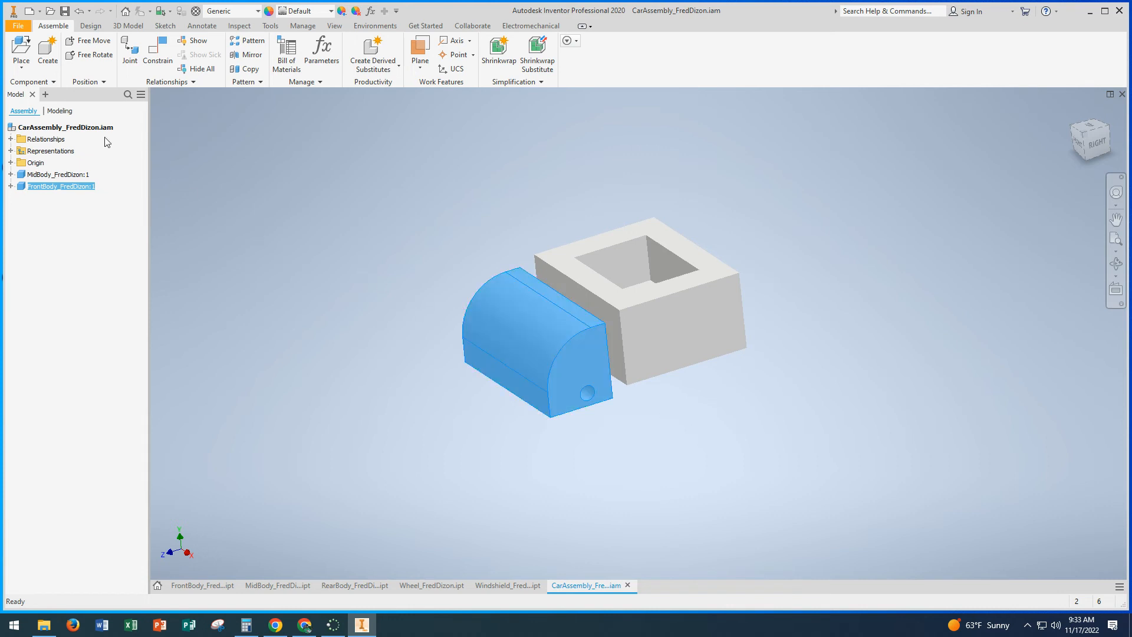
Step: Add a Flush constraint with 0 in offset between the front body's side face with the axle hole and the mid body's adjacent side face
click(155, 58)
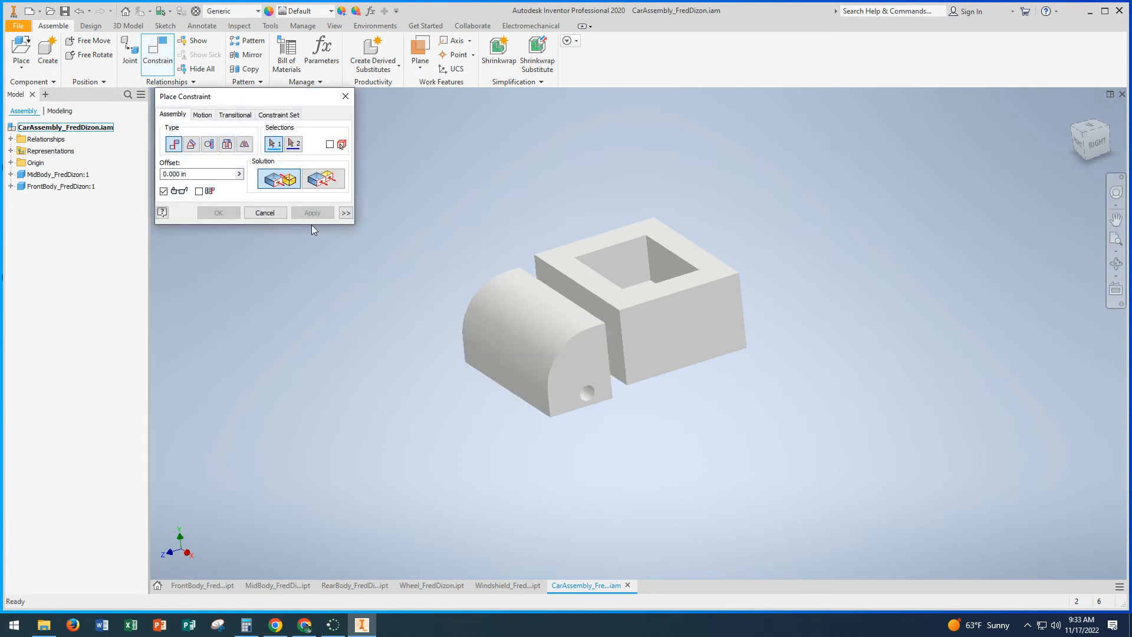
click(324, 179)
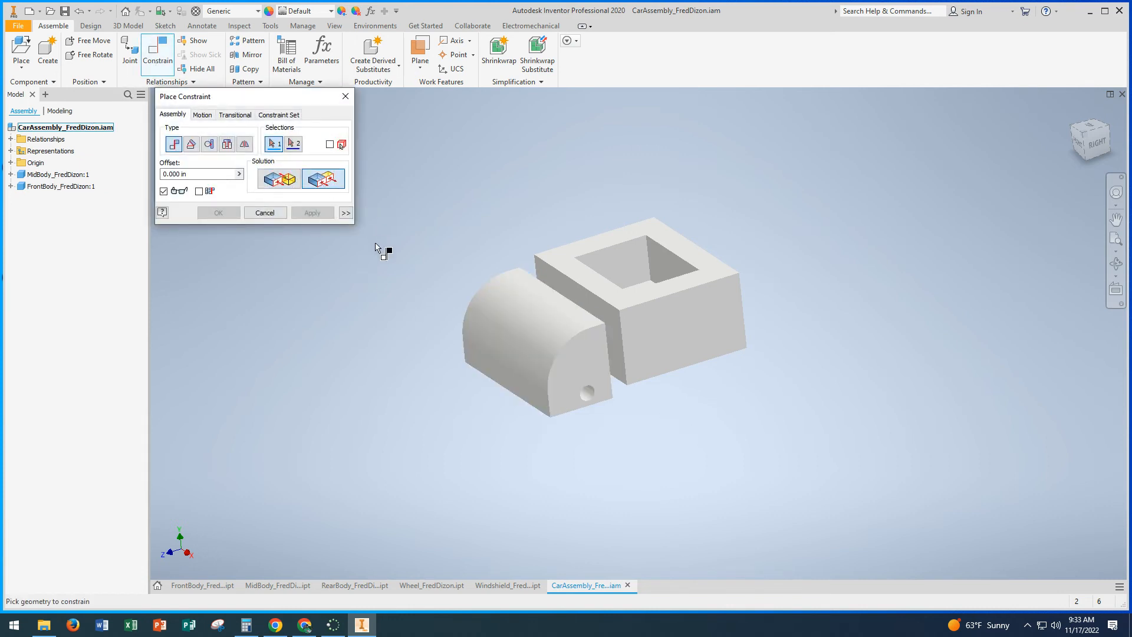
click(585, 373)
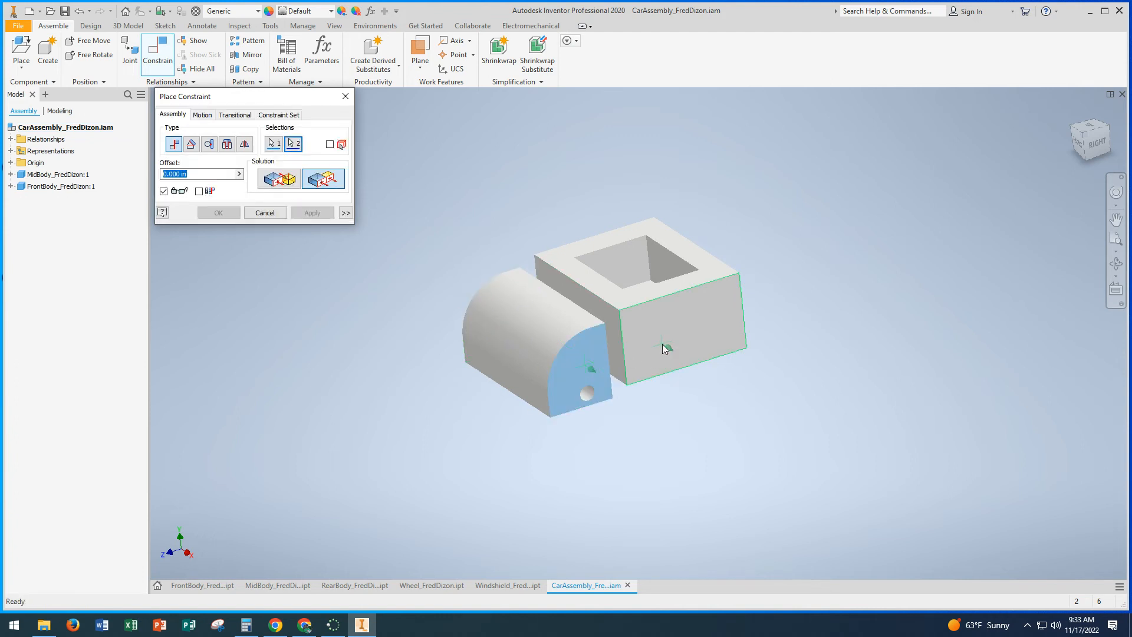
click(663, 347)
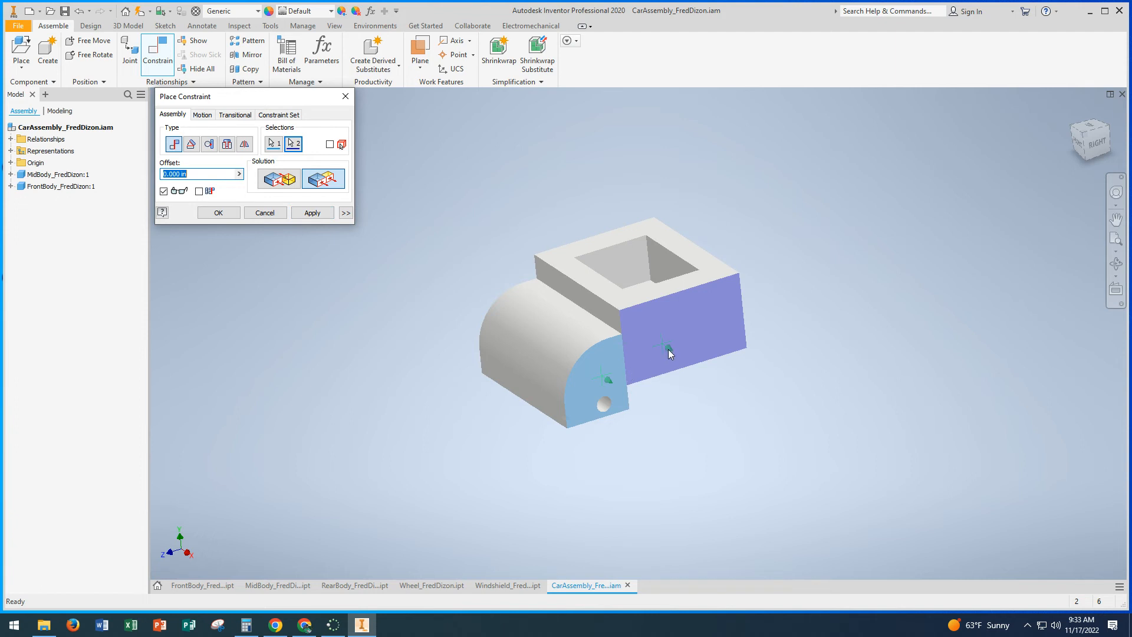
click(313, 213)
Step: Add a Flush constraint with 0 in offset between the bottom faces of the front body and the mid body
shift+middle_drag(425, 324, 423, 277)
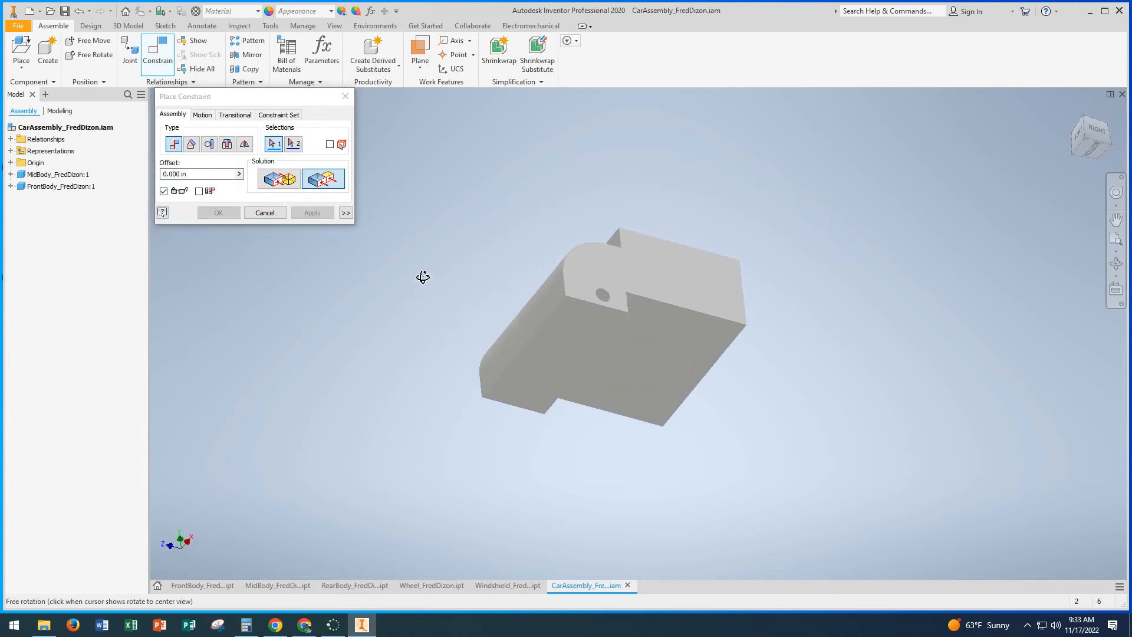
click(579, 330)
click(650, 349)
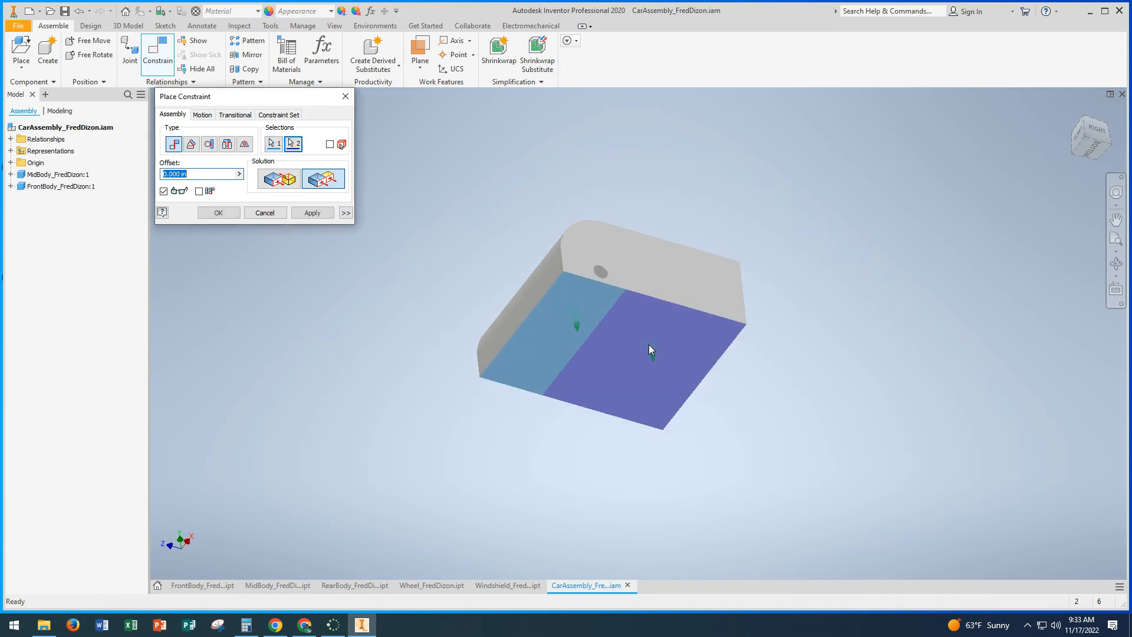
click(312, 213)
shift+middle_drag(445, 271, 442, 335)
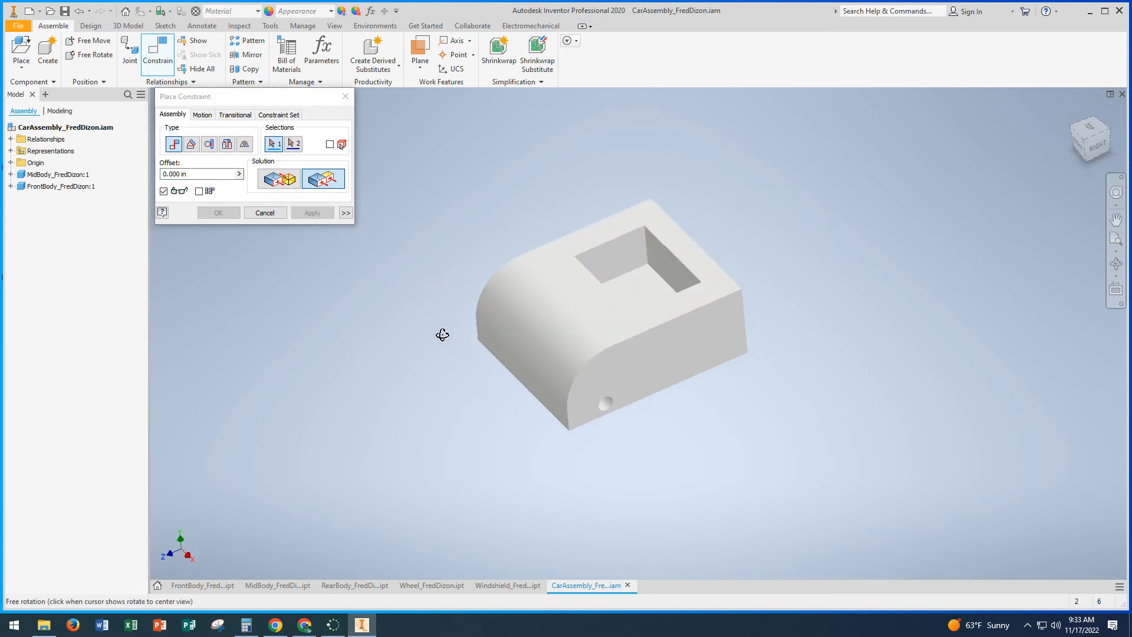
click(271, 214)
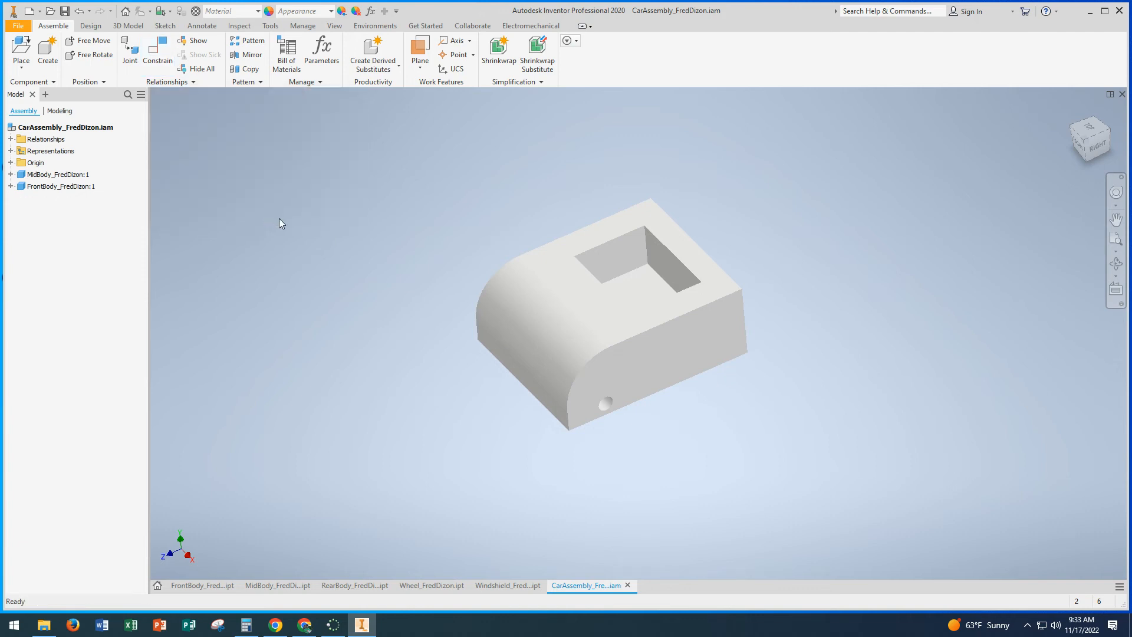
Step: Place one instance of the RearBody part from the Car Assembly folder behind the mid body, moved slightly closer to it
click(21, 48)
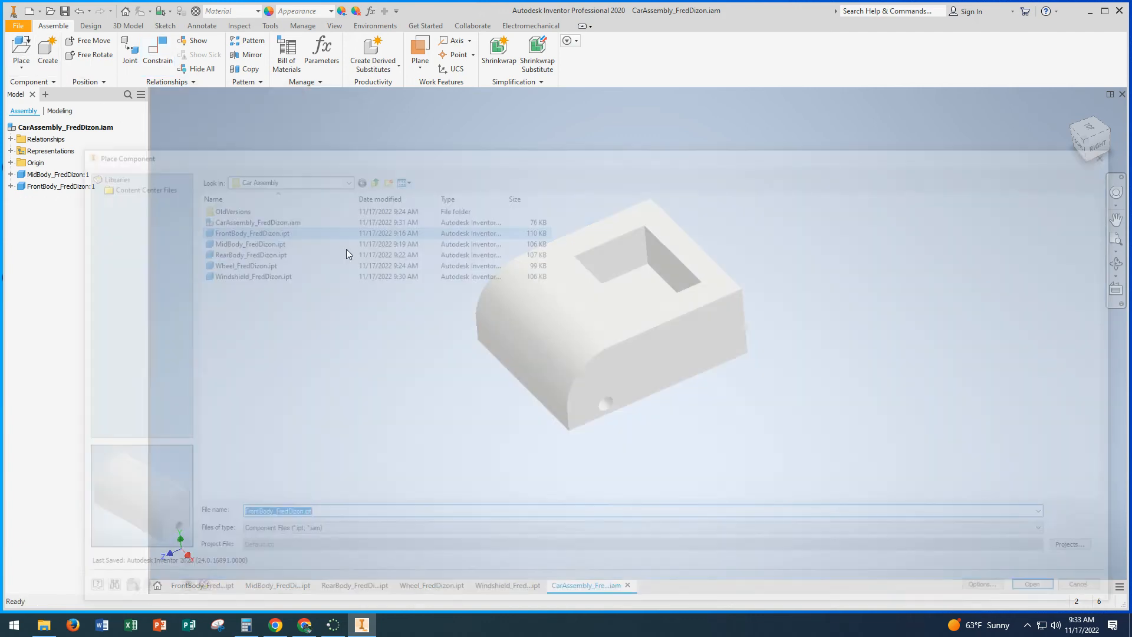
click(250, 252)
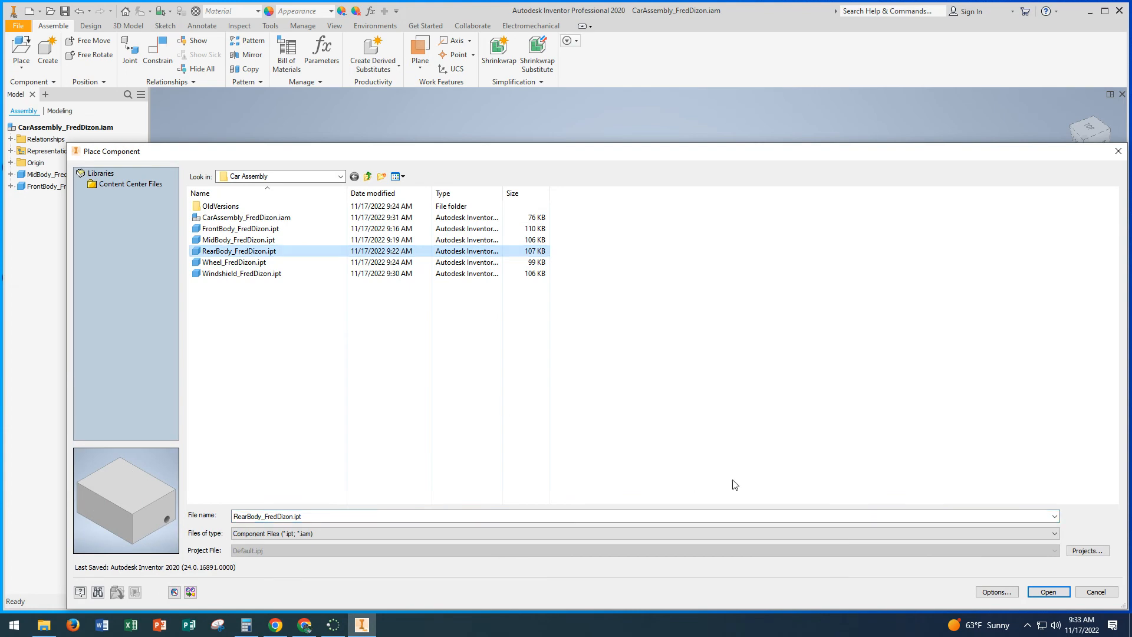
click(1049, 591)
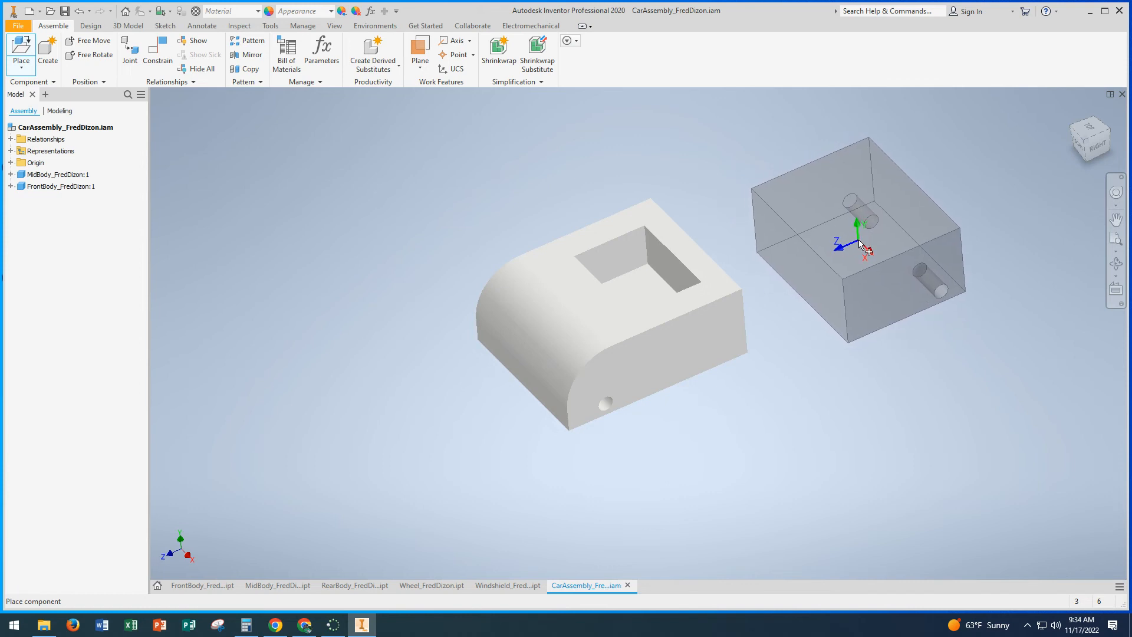
click(859, 240)
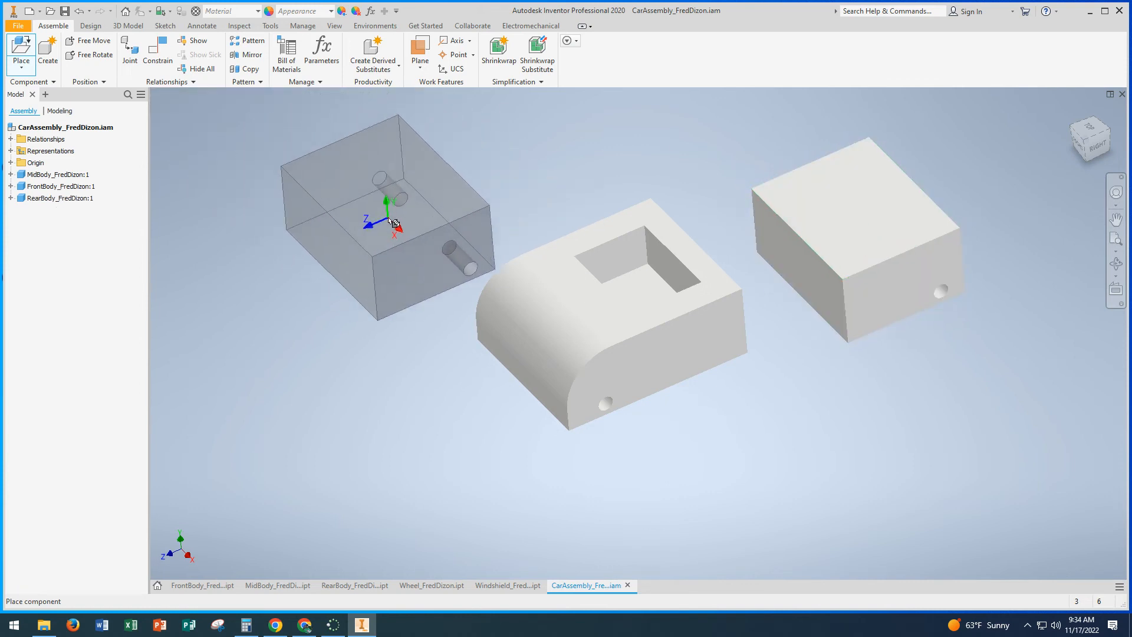
key(Escape)
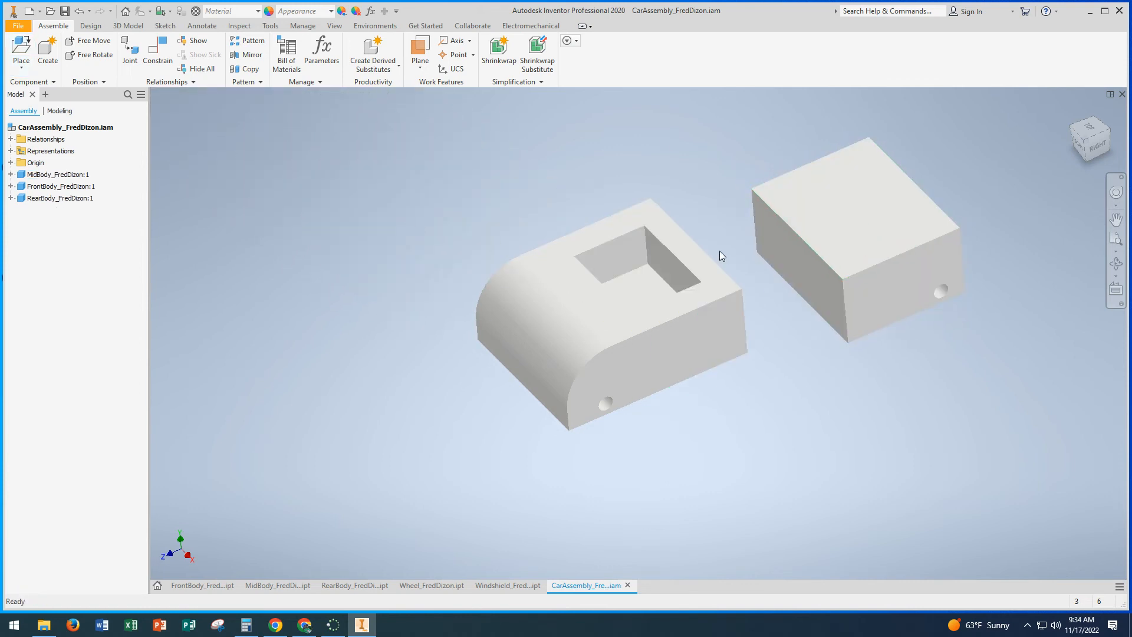
drag(840, 266, 817, 252)
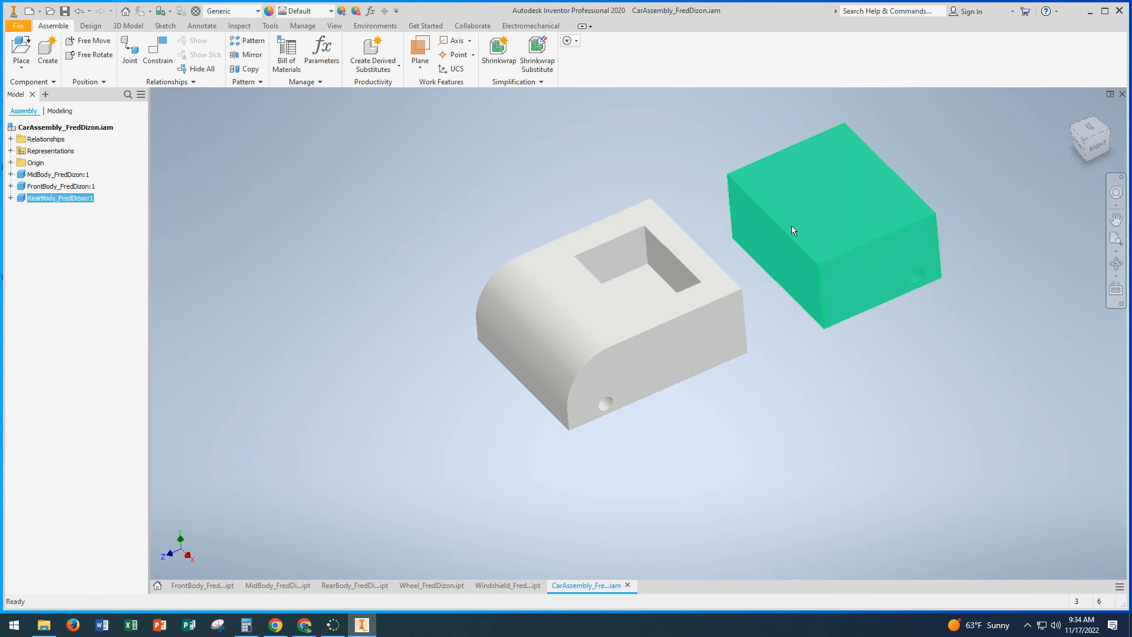
Step: Add a Mate constraint with 0 in offset between the rear body's face toward the mid body and the mid body's back face
click(157, 50)
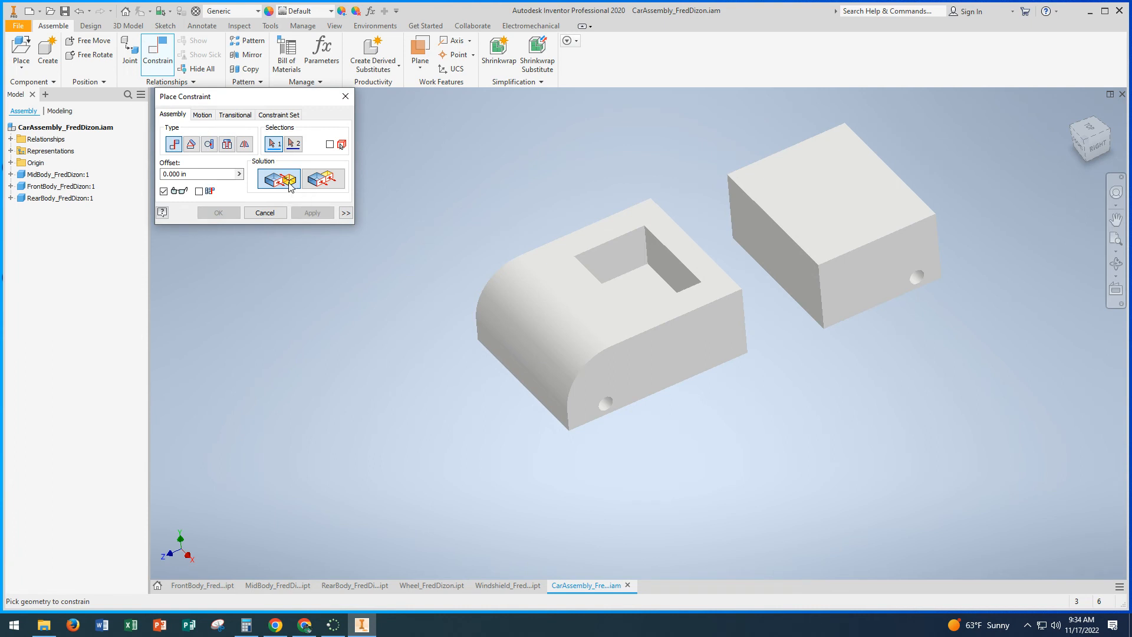
click(799, 263)
key(F4)
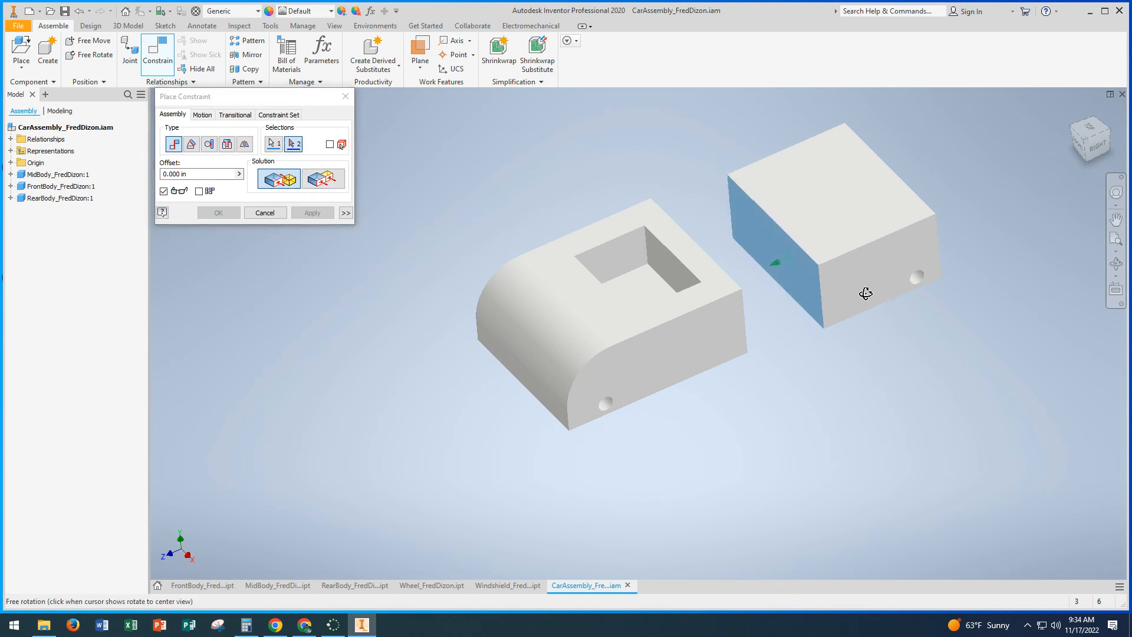
drag(866, 293, 858, 341)
click(834, 350)
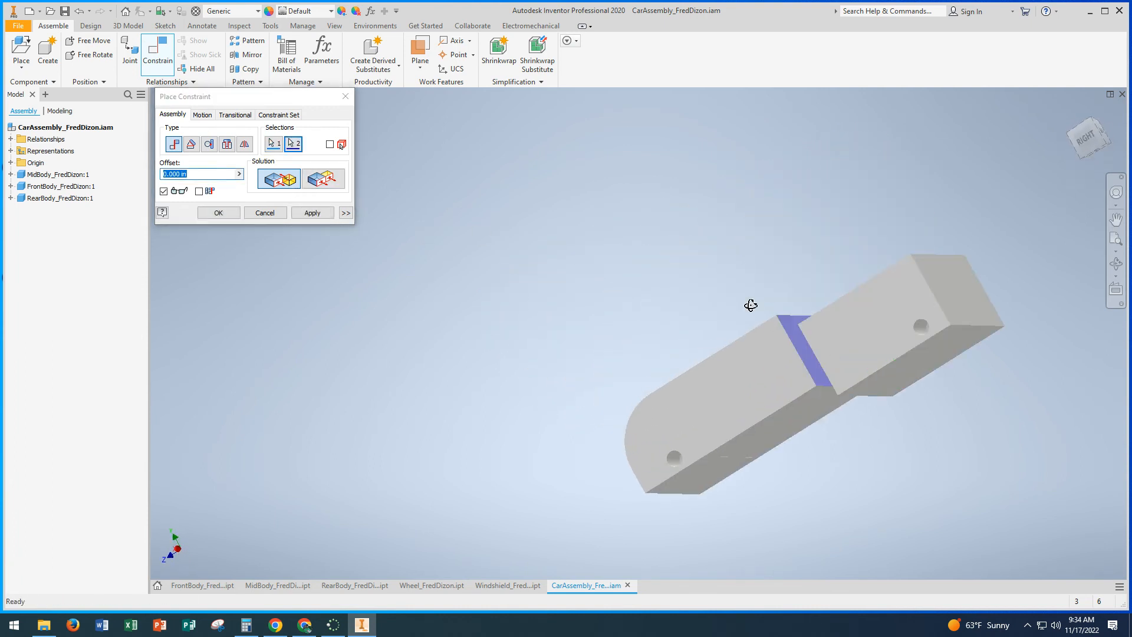
shift+middle_drag(751, 306, 823, 321)
click(311, 213)
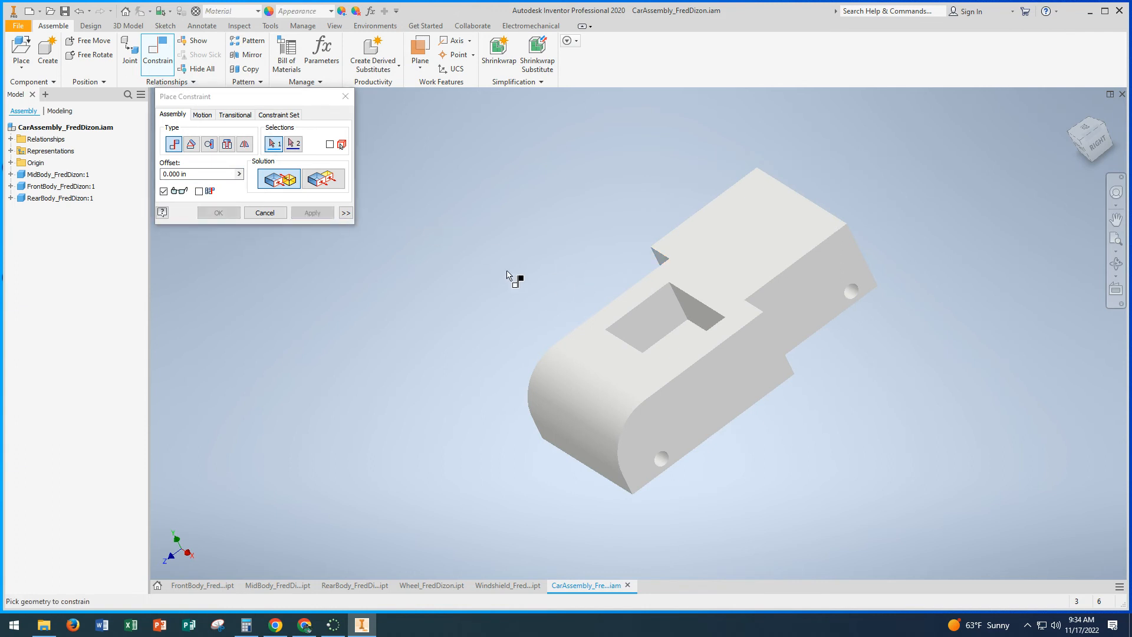
click(666, 277)
click(716, 238)
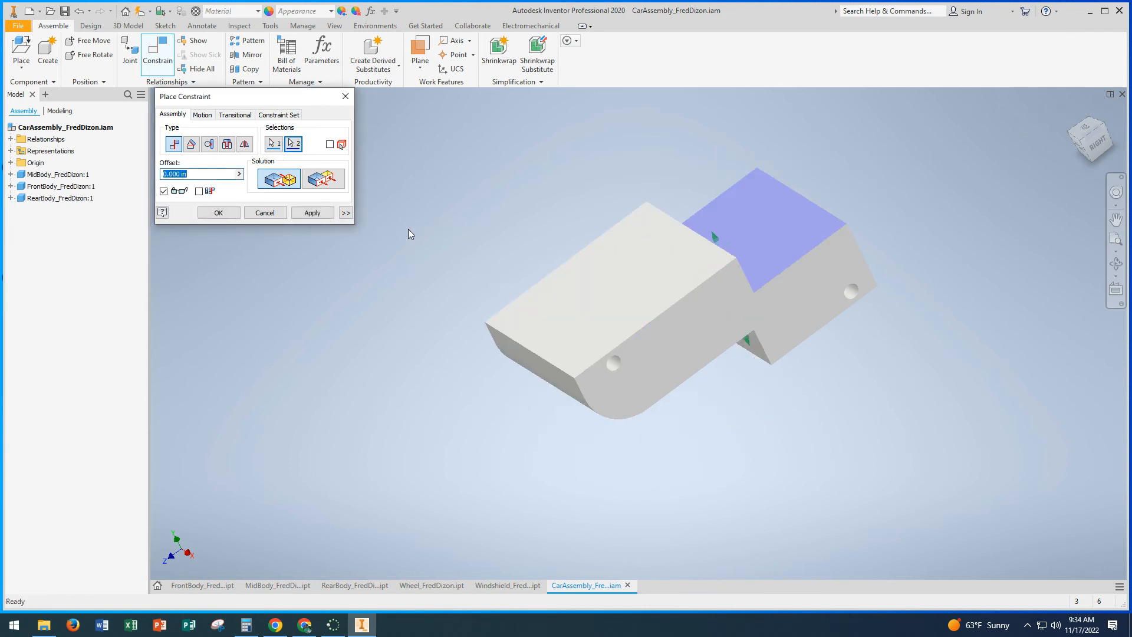
click(272, 214)
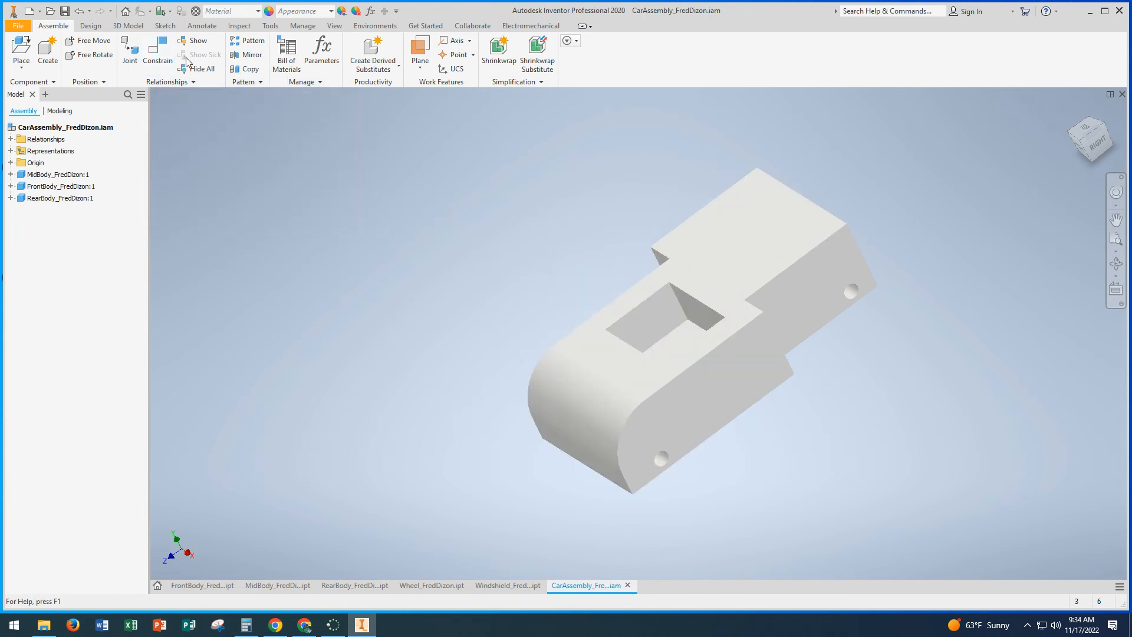
Step: Add a Flush constraint with 0 in offset between the top faces of the mid body and the rear body
click(158, 52)
click(327, 180)
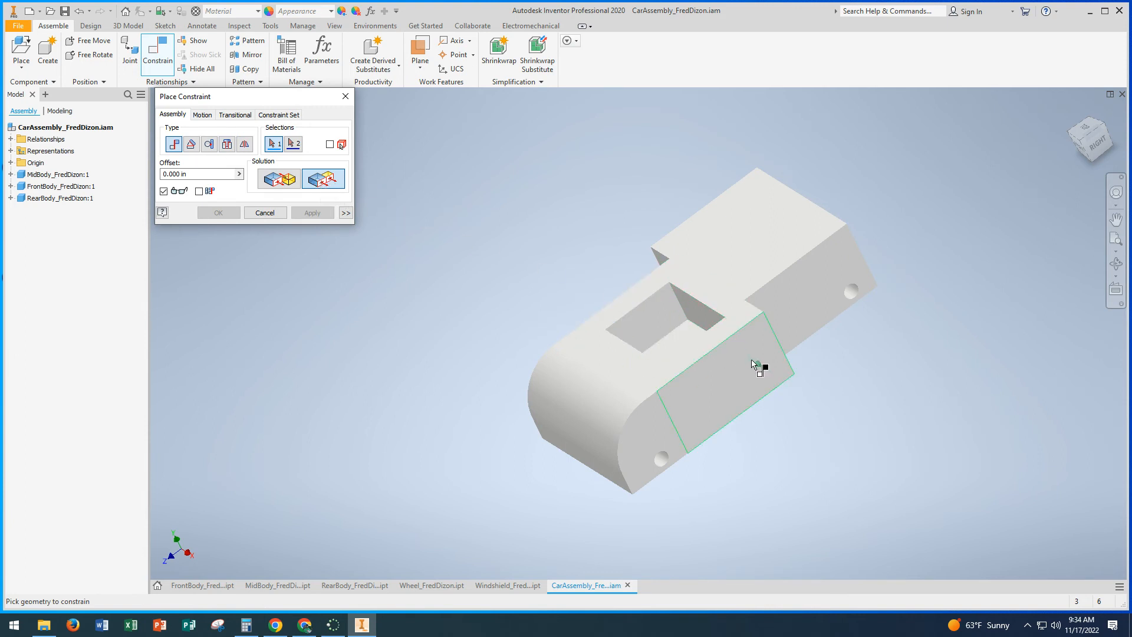
click(715, 299)
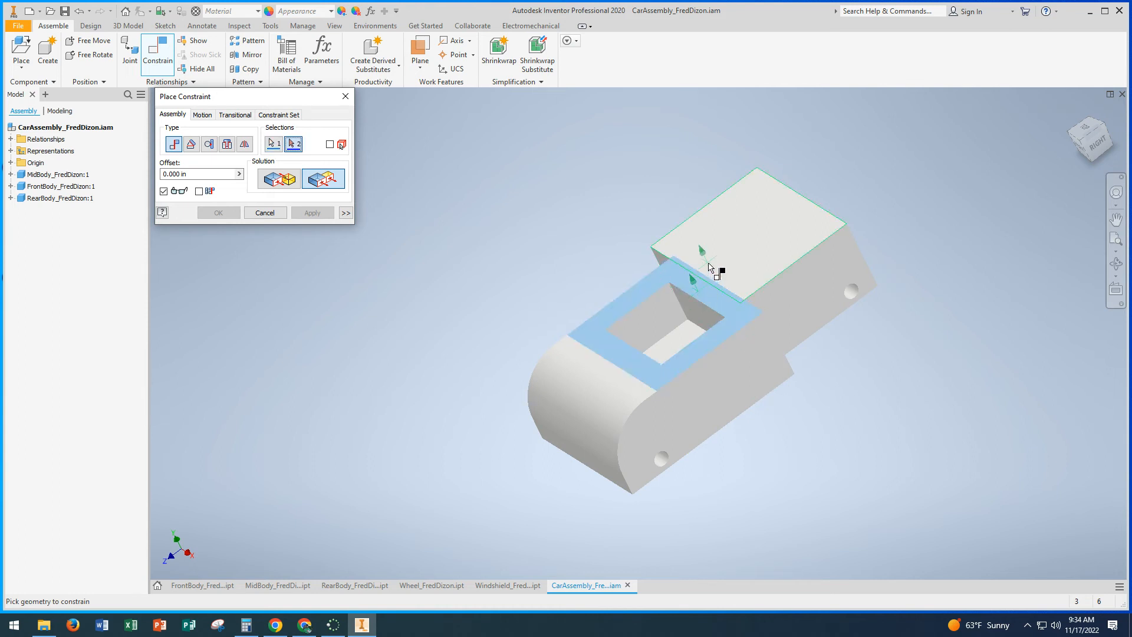
click(709, 267)
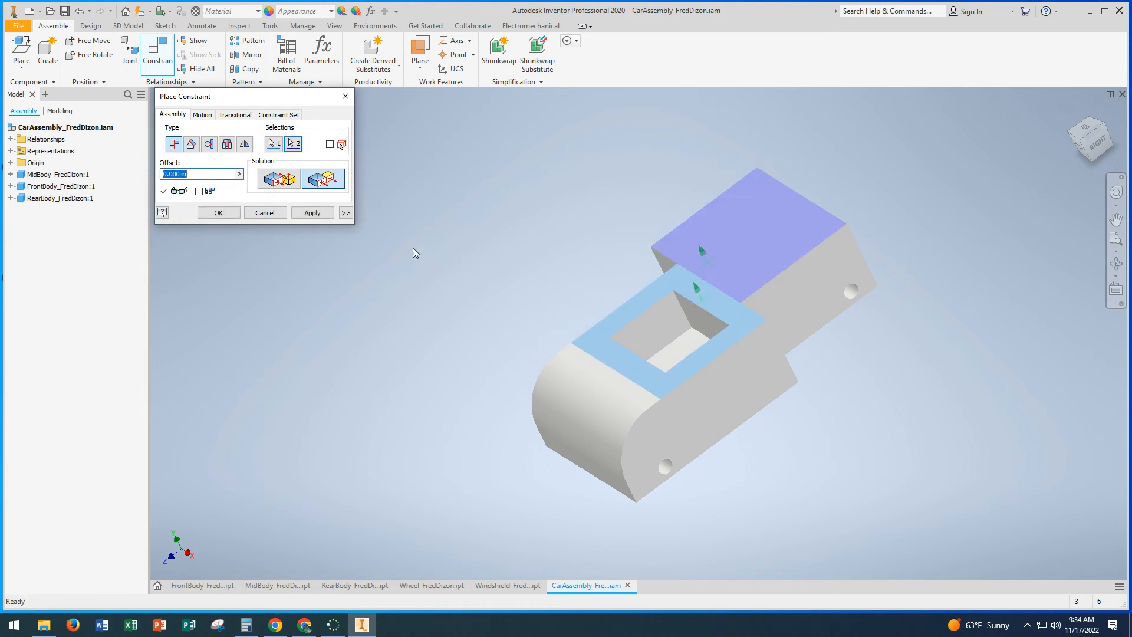
click(313, 212)
shift+middle_drag(498, 288, 523, 273)
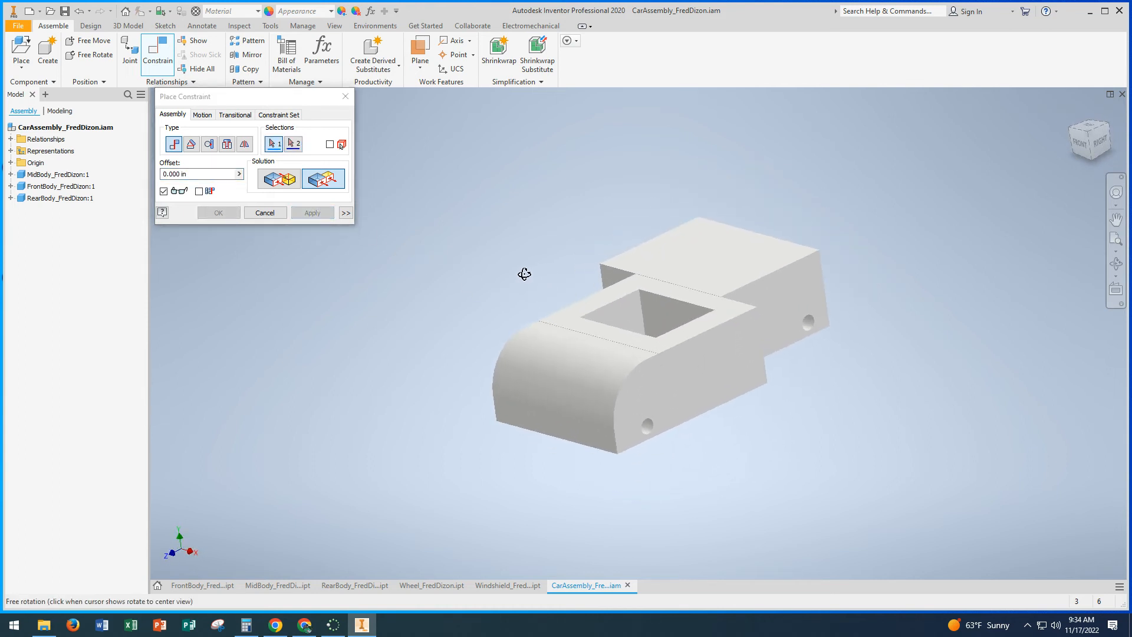
click(265, 213)
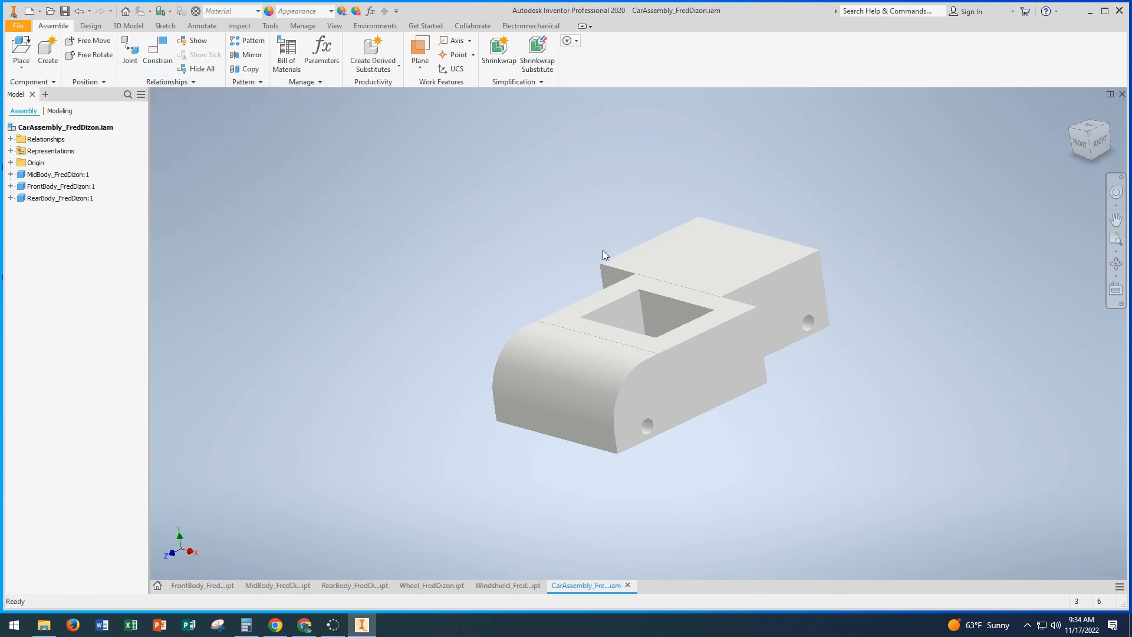
Step: Shift the rear body to see how the parts move, and ground the mid body to fix it in place
drag(725, 283, 731, 247)
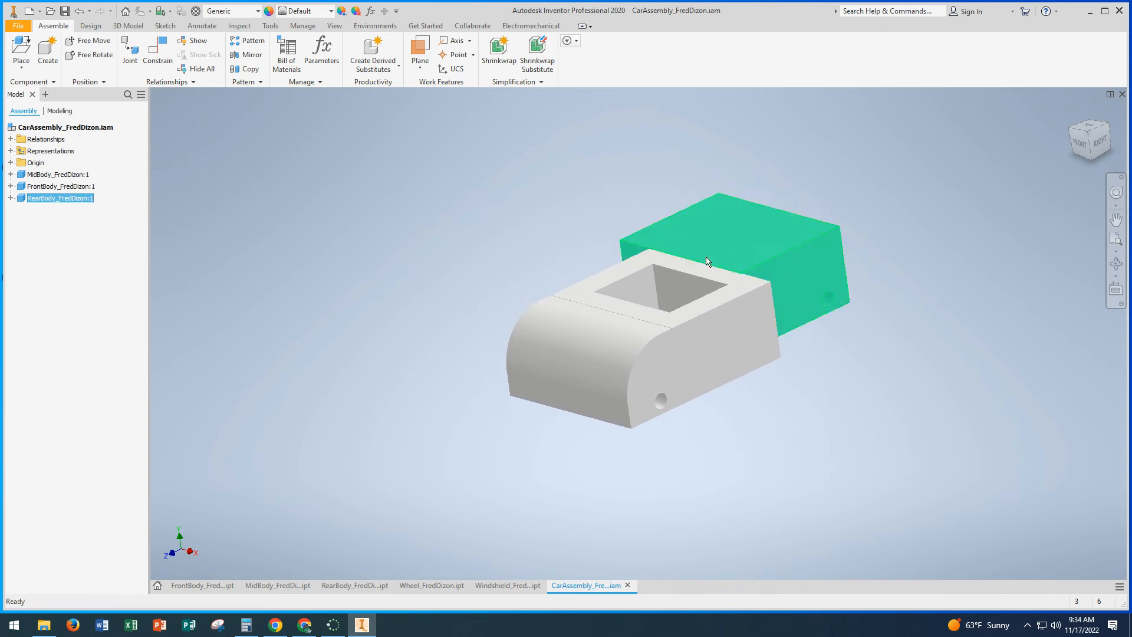
click(503, 245)
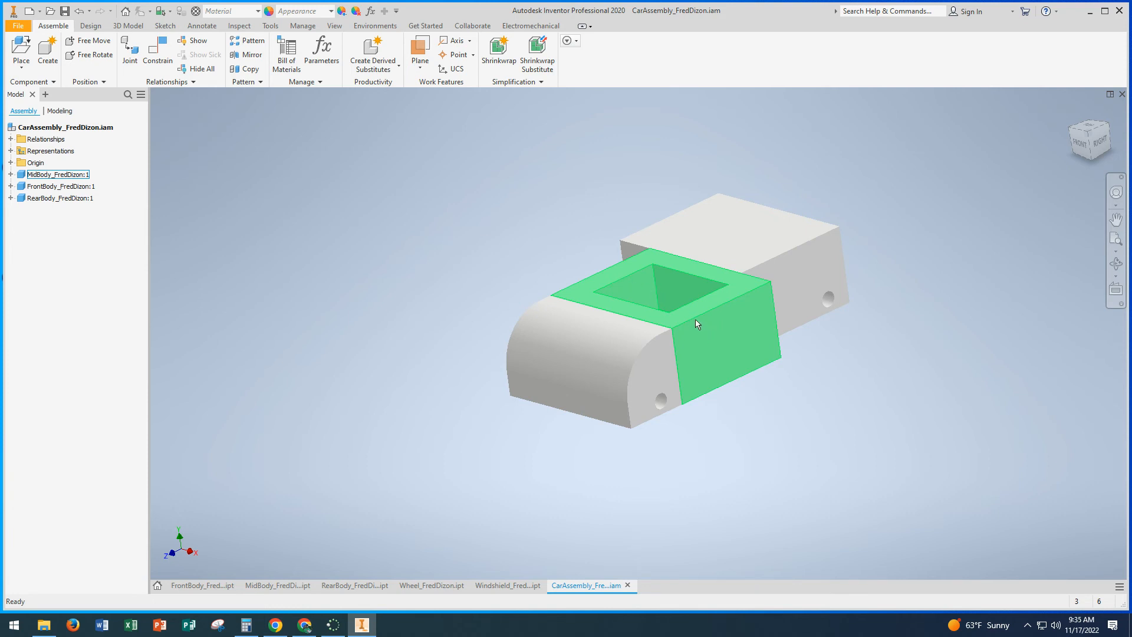
right_click(705, 330)
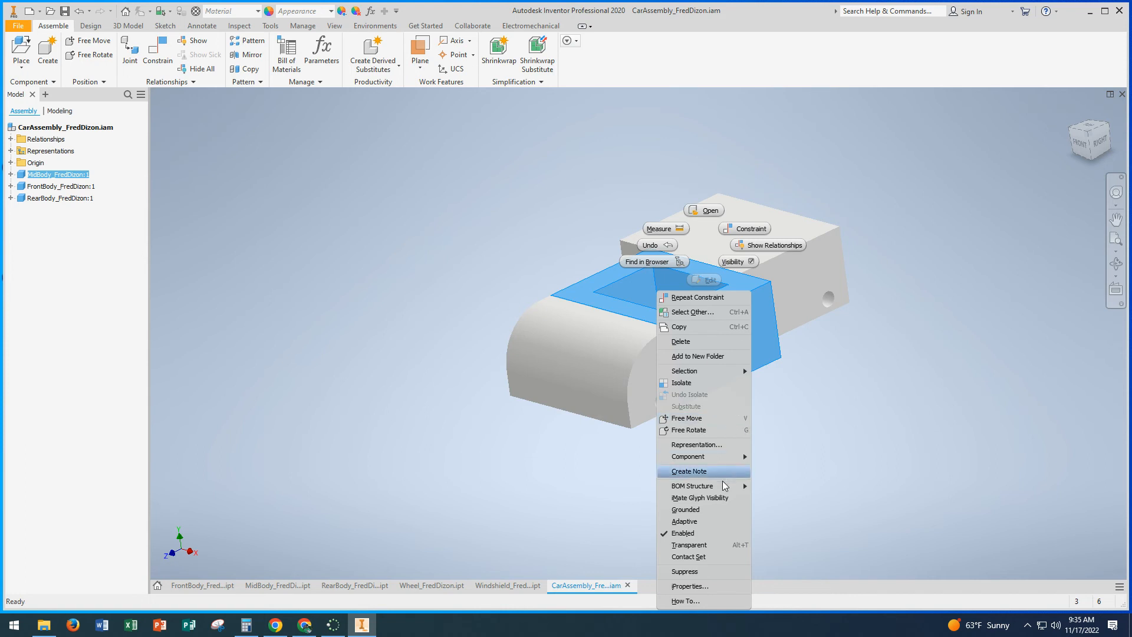
click(695, 510)
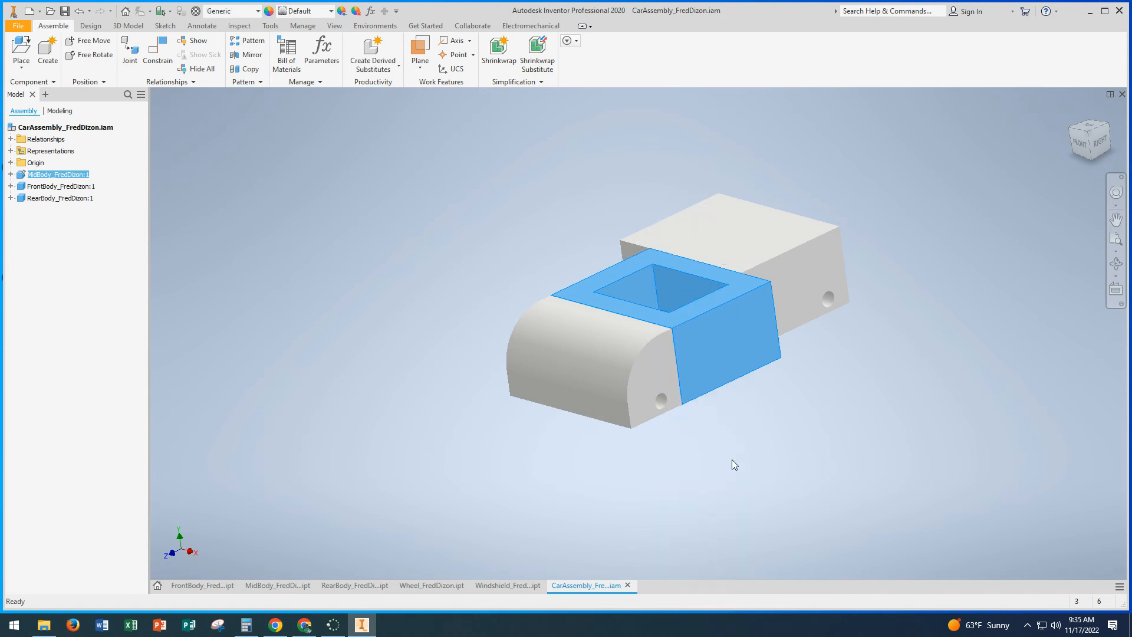
Step: Slide the rear body sideways along the grounded mid body to test its remaining freedom of movement
mouse_move(748, 259)
mouse_down()
mouse_move(808, 273)
mouse_move(741, 257)
mouse_up()
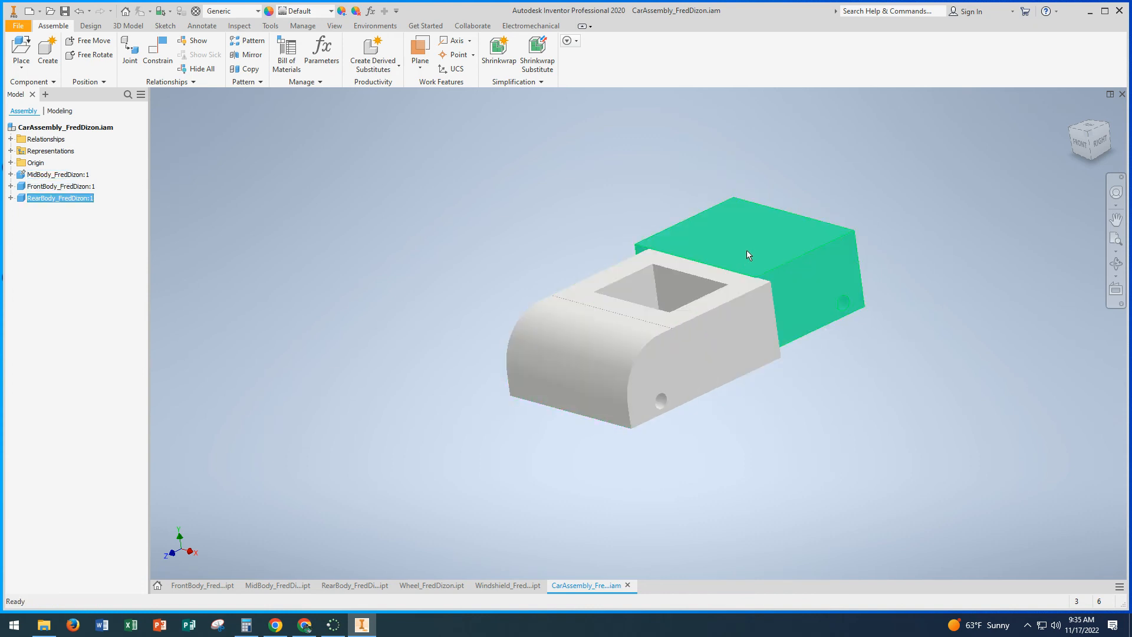
mouse_move(747, 251)
mouse_down()
mouse_move(815, 284)
mouse_move(749, 252)
mouse_up()
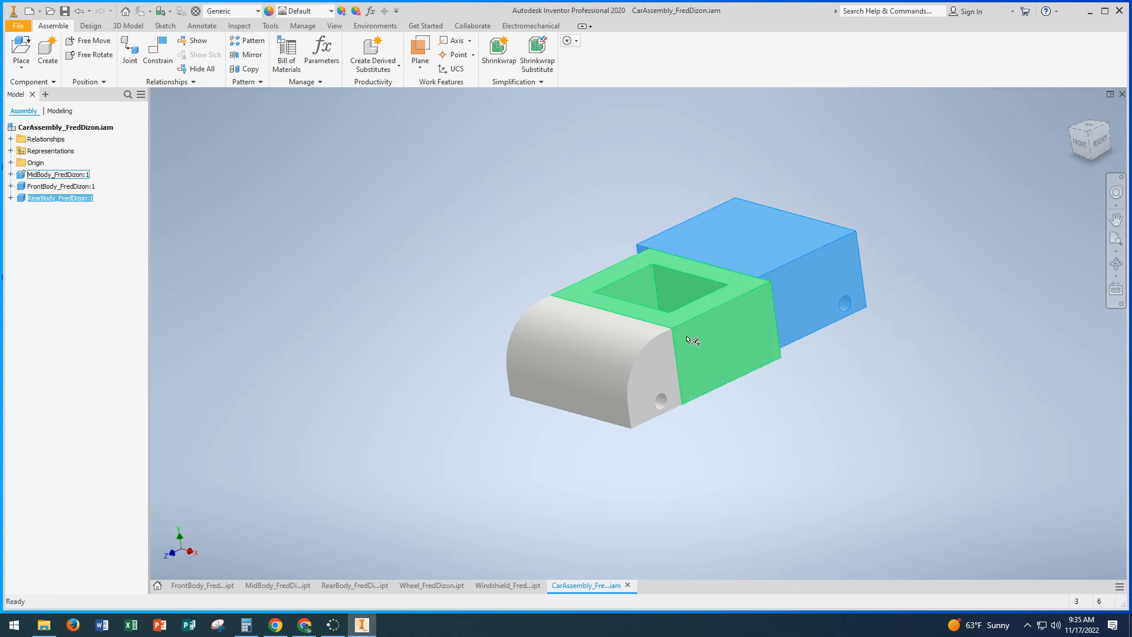
mouse_move(527, 270)
shift+middle_down()
mouse_move(531, 279)
mouse_move(539, 265)
mouse_move(526, 269)
shift+middle_up()
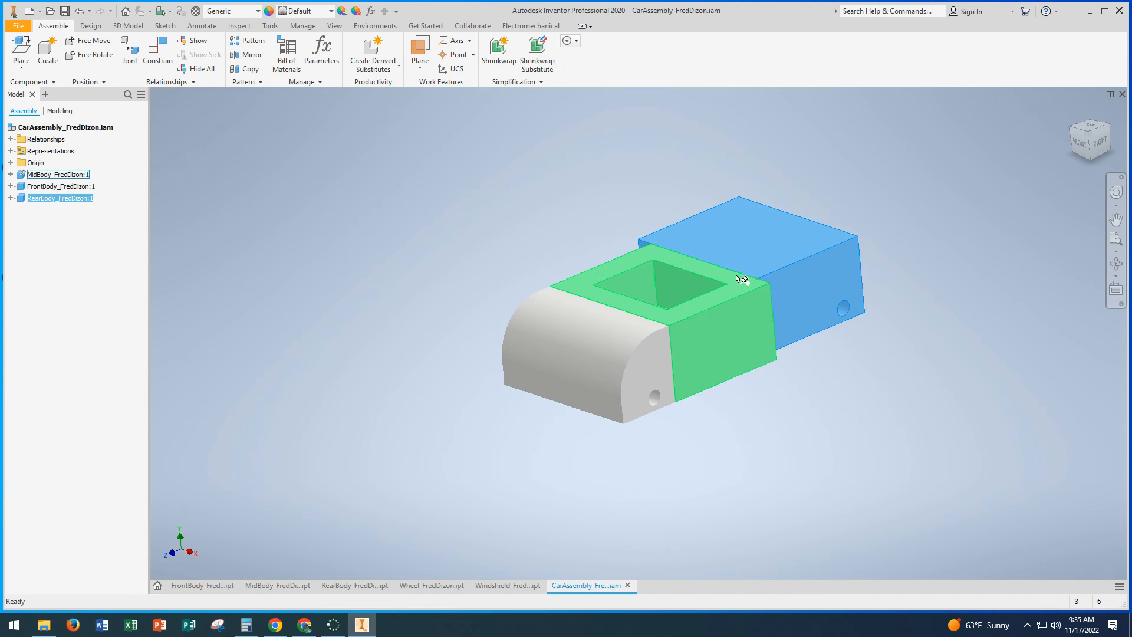
Step: Add a Flush constraint with 0 in offset between the matching side faces of the mid body and the rear body
click(164, 61)
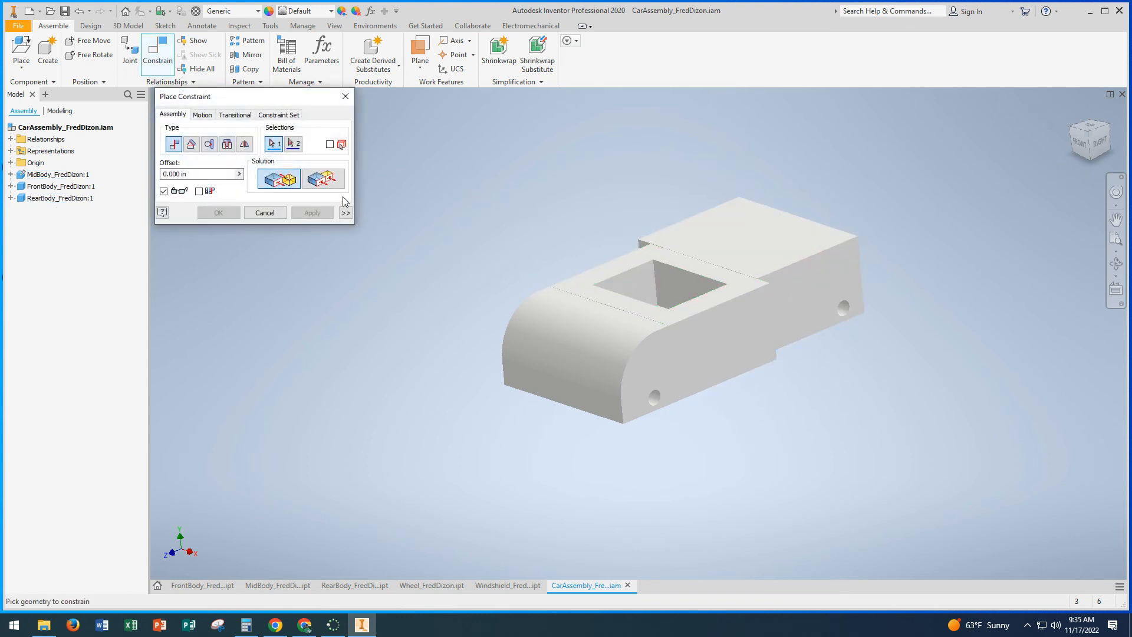
click(325, 185)
click(752, 334)
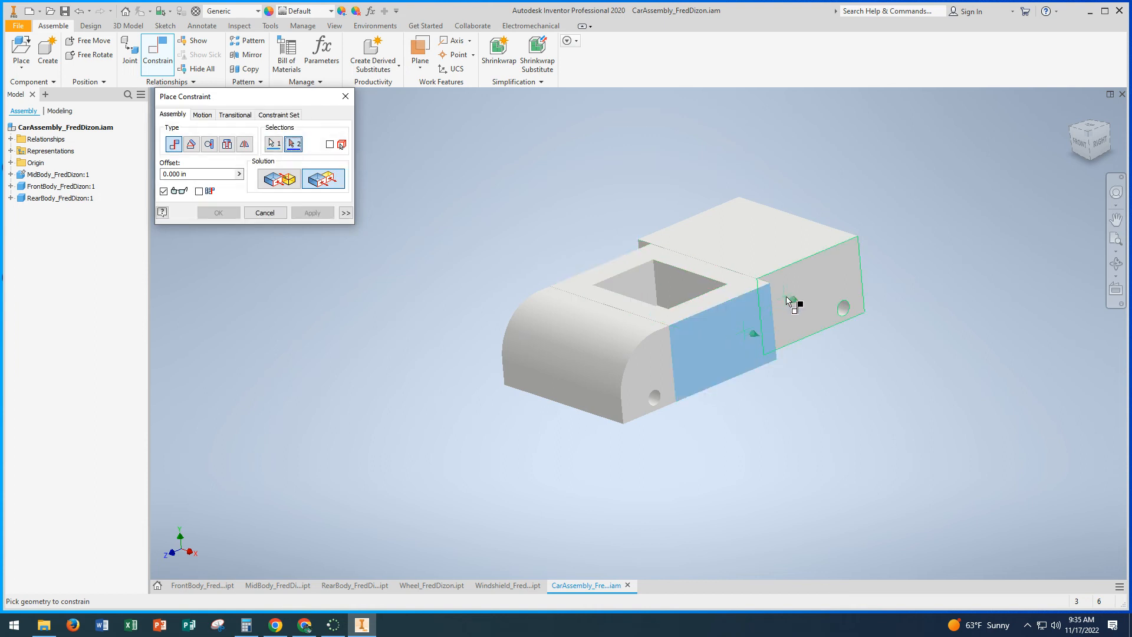
click(794, 291)
click(320, 213)
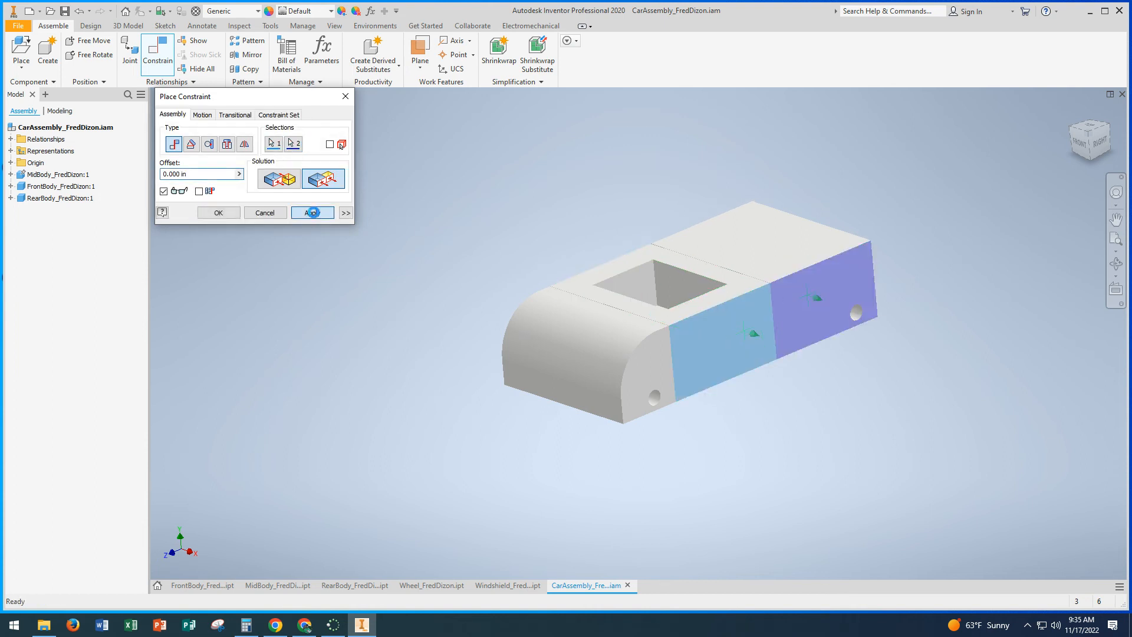
click(265, 213)
Step: Insert the wheel part, rotated 90° about Y, and place two copies beside the car's right side, near the front and rear holes
click(21, 50)
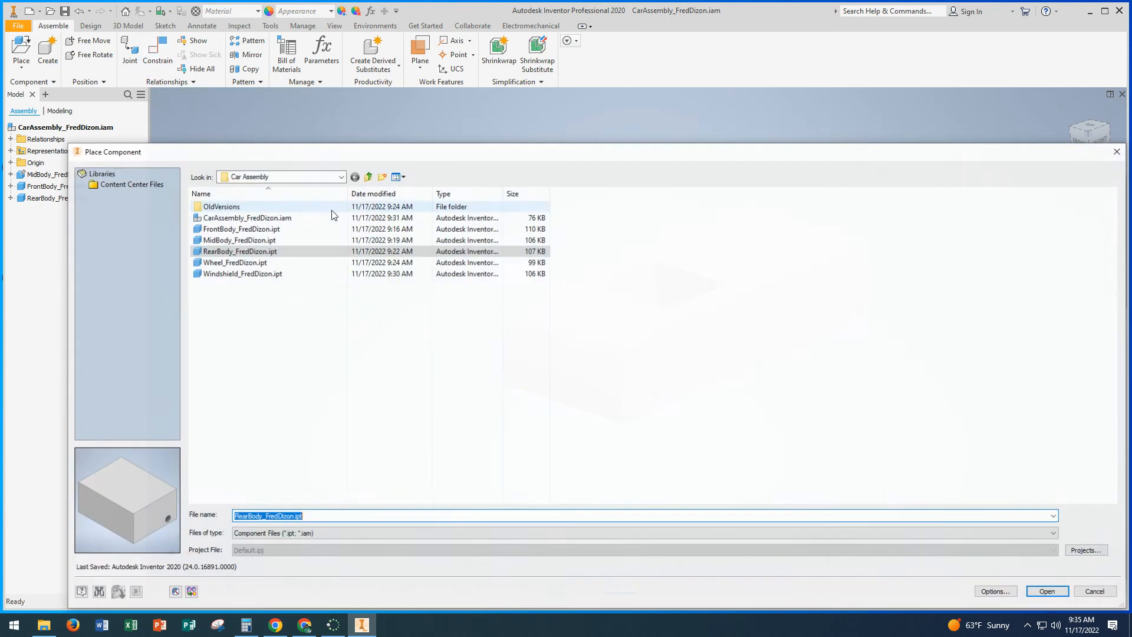
click(257, 263)
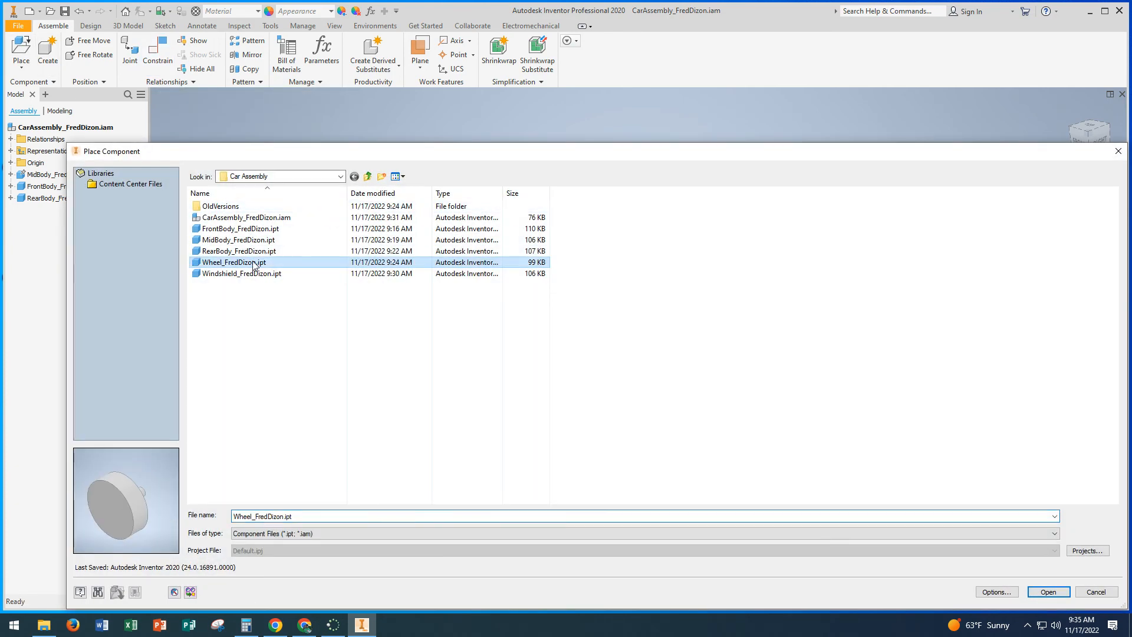
click(1049, 592)
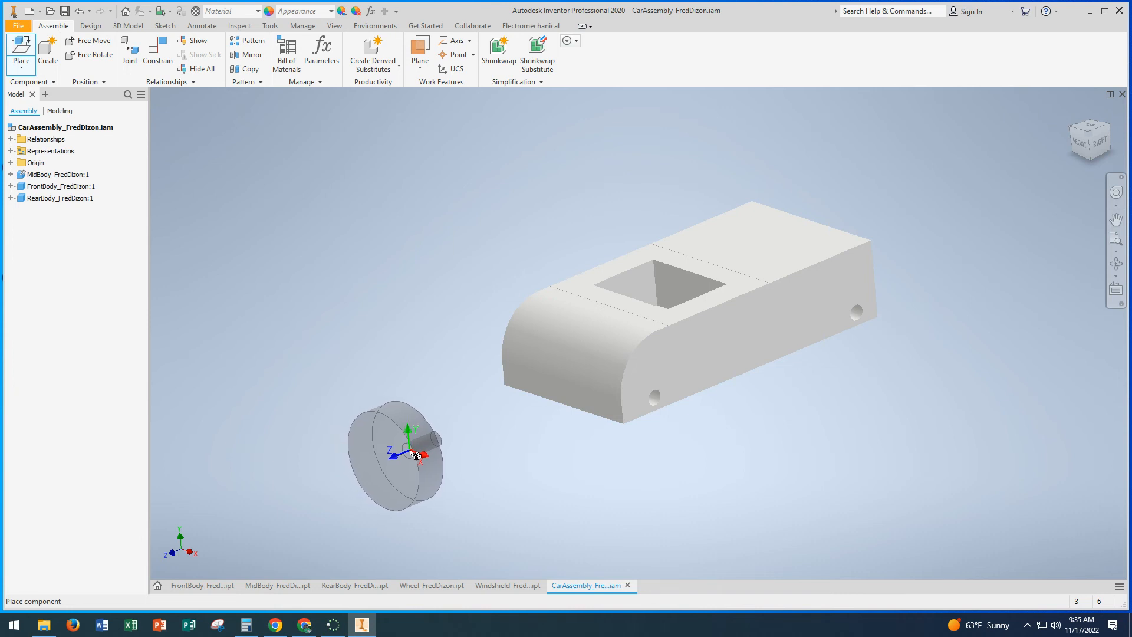
right_click(411, 454)
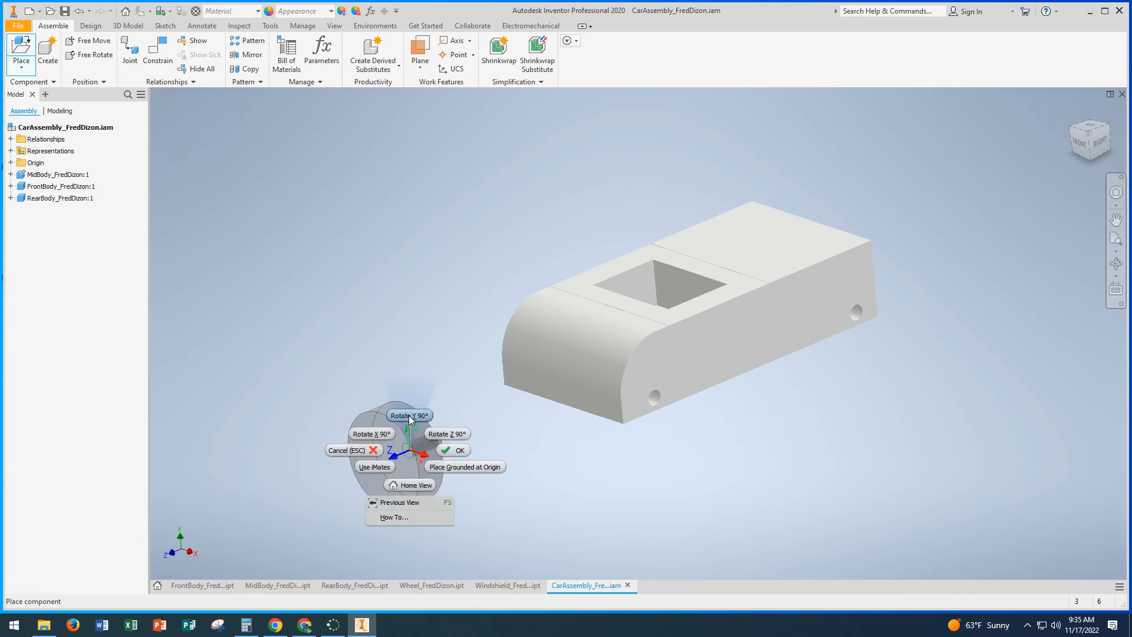
click(408, 415)
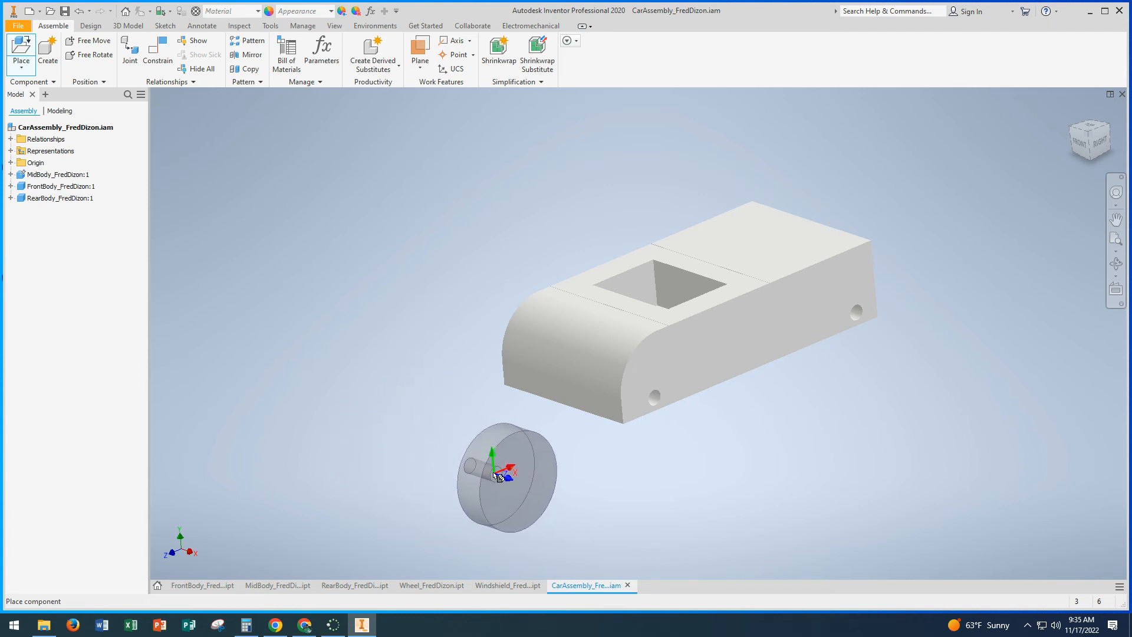
mouse_move(466, 457)
shift+middle_down()
mouse_move(526, 465)
mouse_move(462, 449)
shift+middle_up()
click(515, 466)
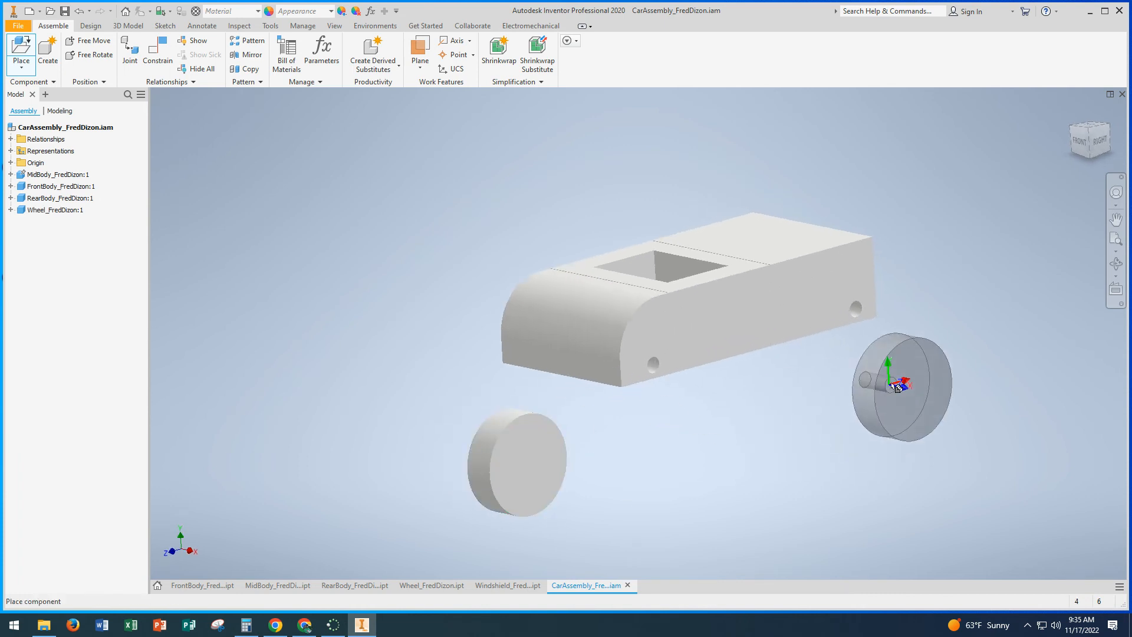
click(982, 358)
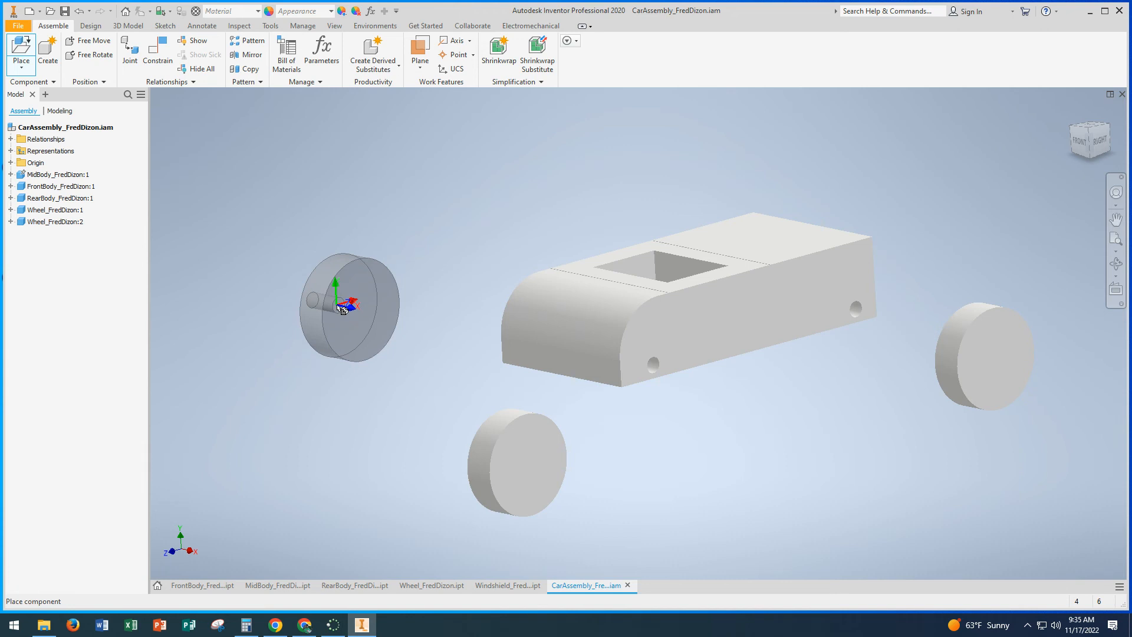
Step: Rotate the wheel another 180° about Y and place two more copies on the opposite side of the car
right_click(341, 310)
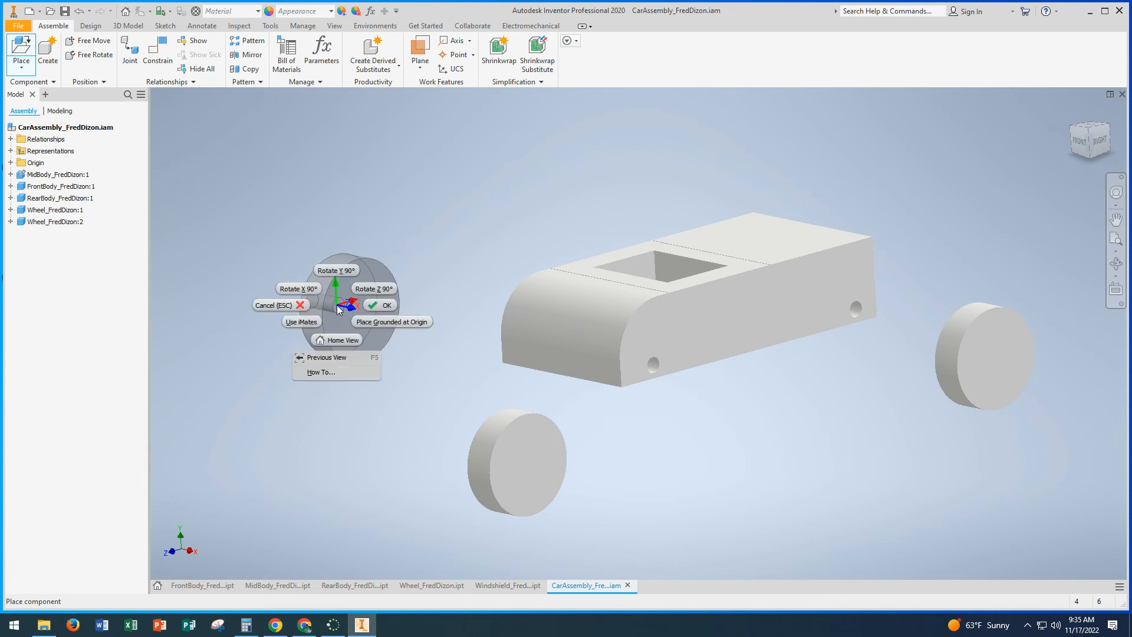
click(336, 271)
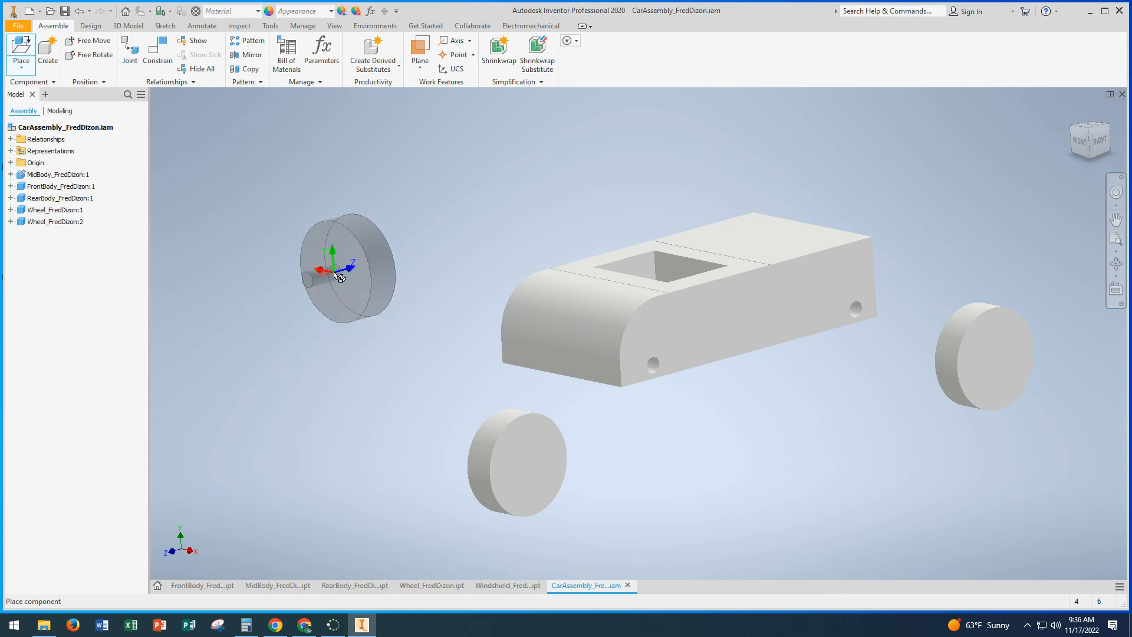
right_click(339, 307)
click(336, 271)
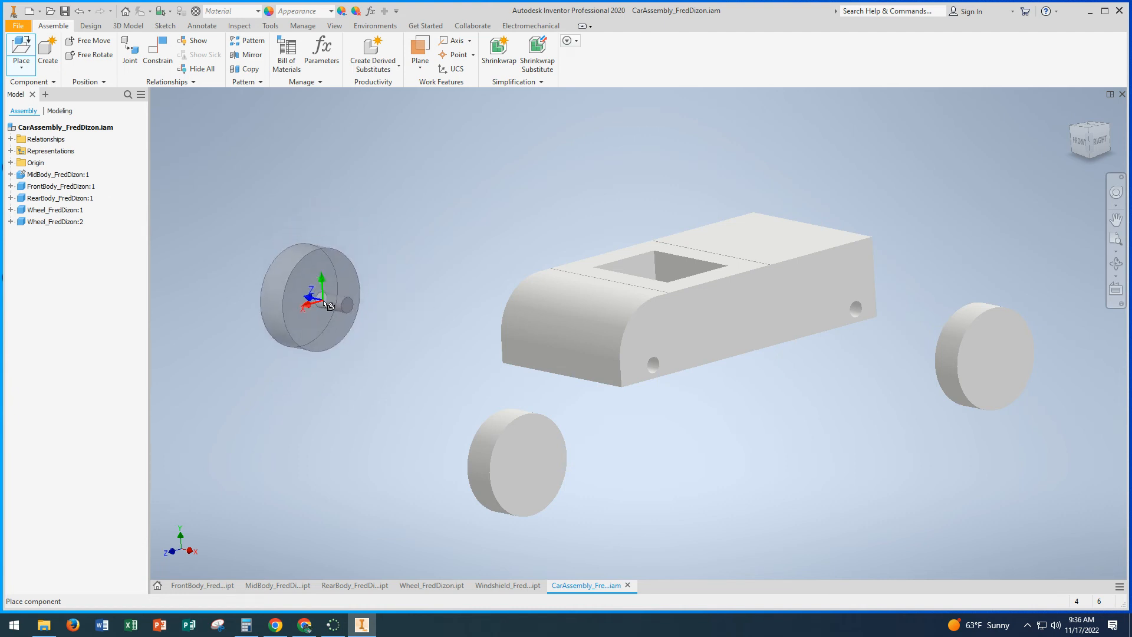
click(327, 302)
click(596, 183)
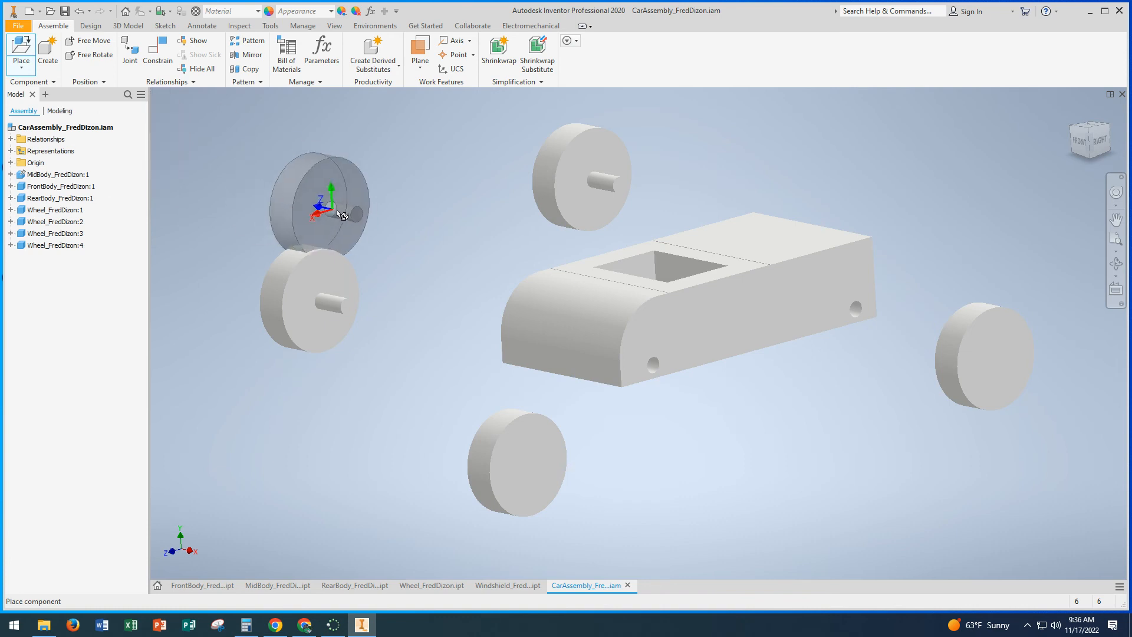
key(Escape)
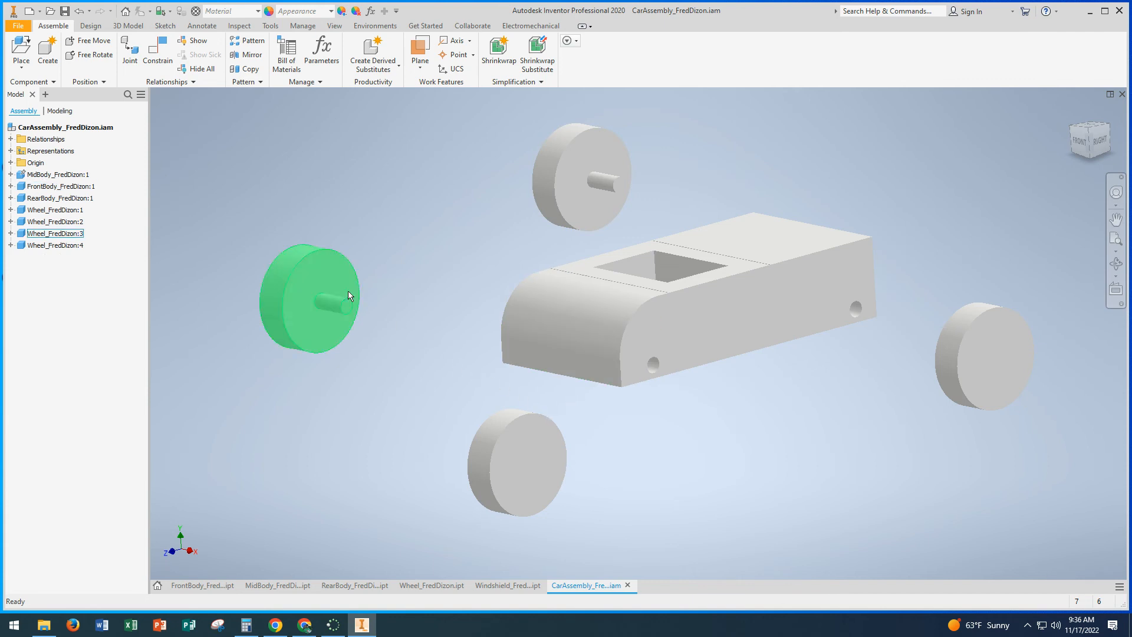
Step: Add a Mate constraint with 0 in offset between the front body's axle hole axis and the right front wheel's axle axis
click(159, 53)
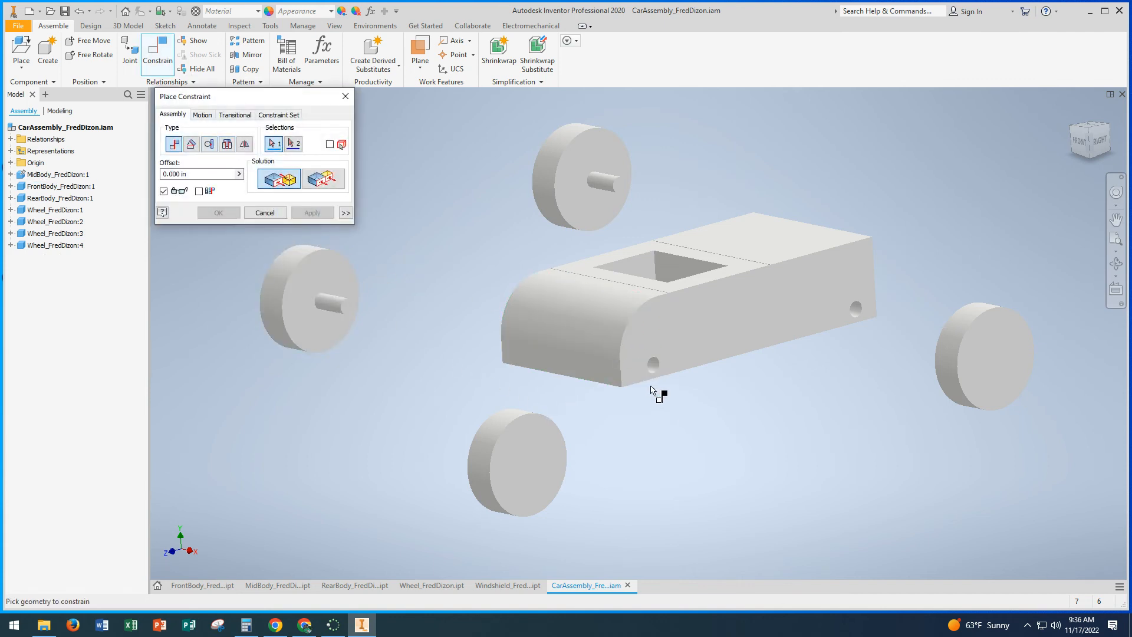
scroll(651, 381, down, 5)
scroll(706, 349, up, 6)
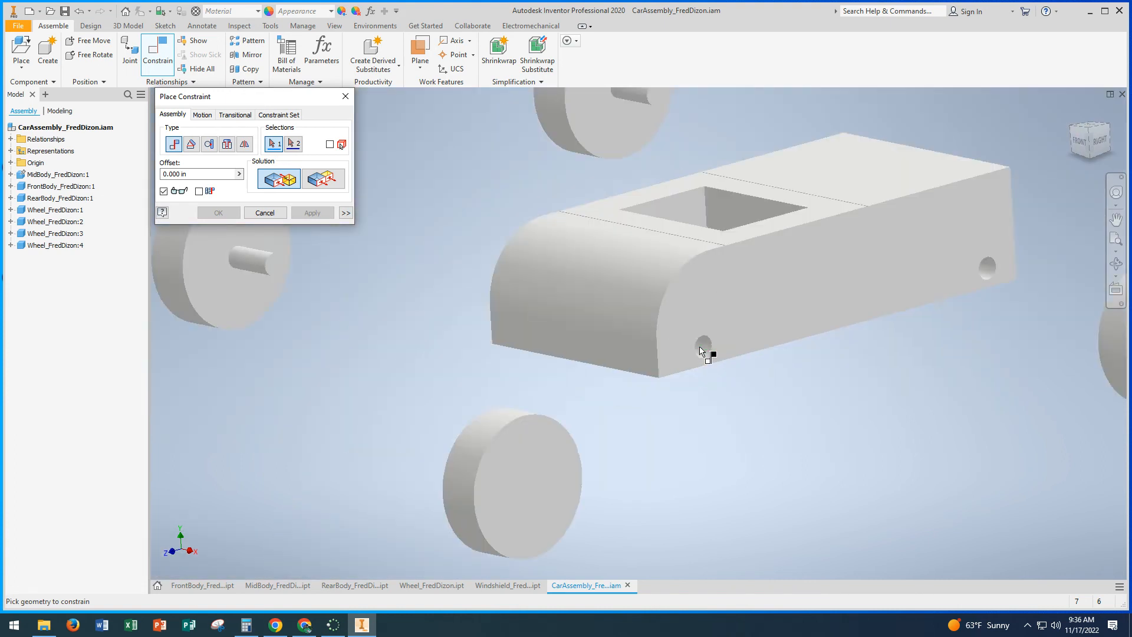
scroll(705, 349, down, 6)
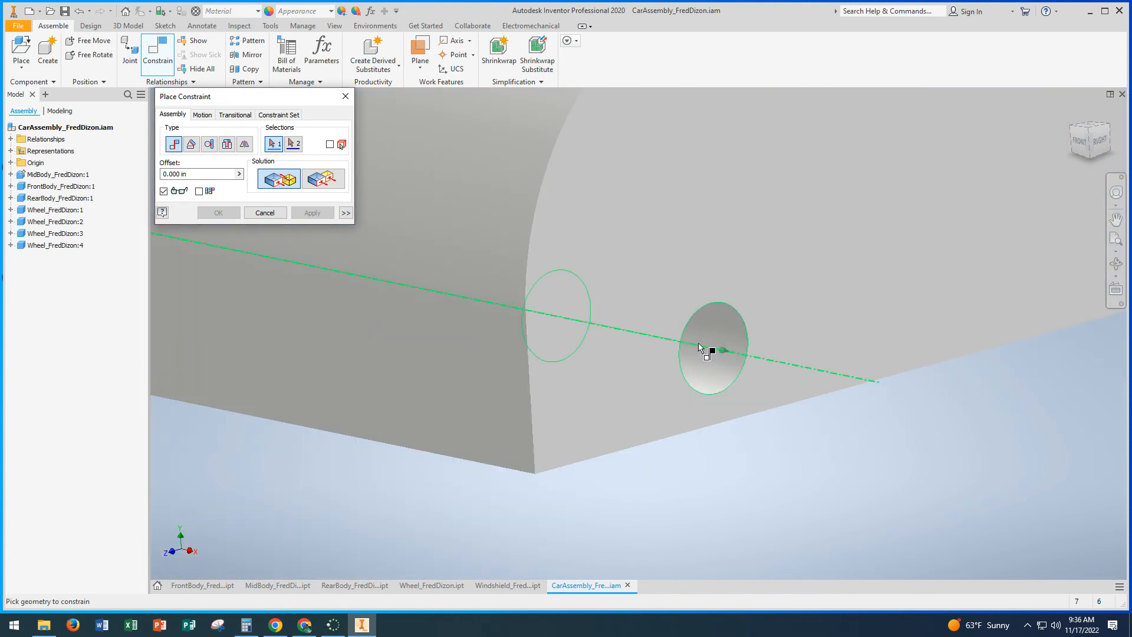
shift+middle_drag(698, 346, 663, 343)
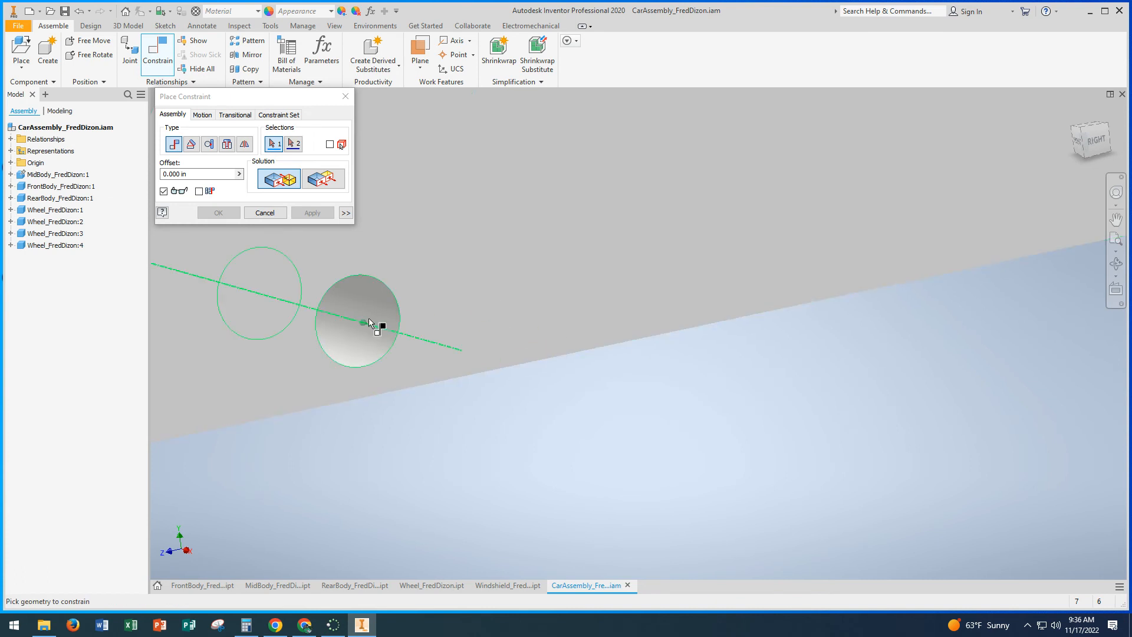
scroll(378, 327, up, 6)
shift+middle_drag(408, 337, 473, 339)
scroll(489, 325, down, 5)
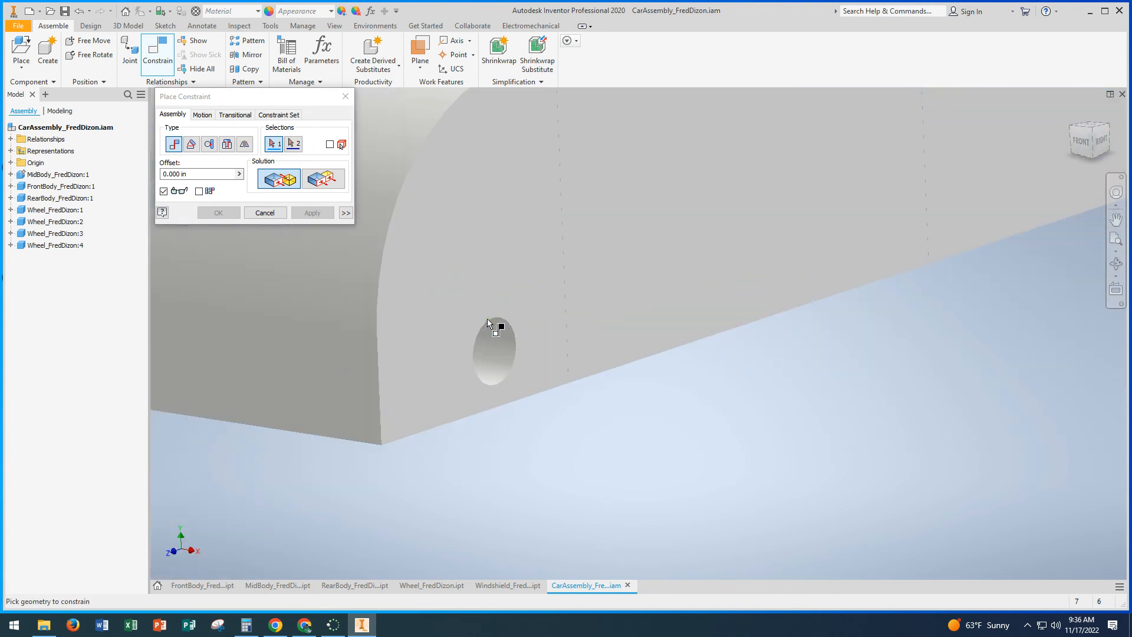
click(492, 354)
scroll(495, 361, up, 6)
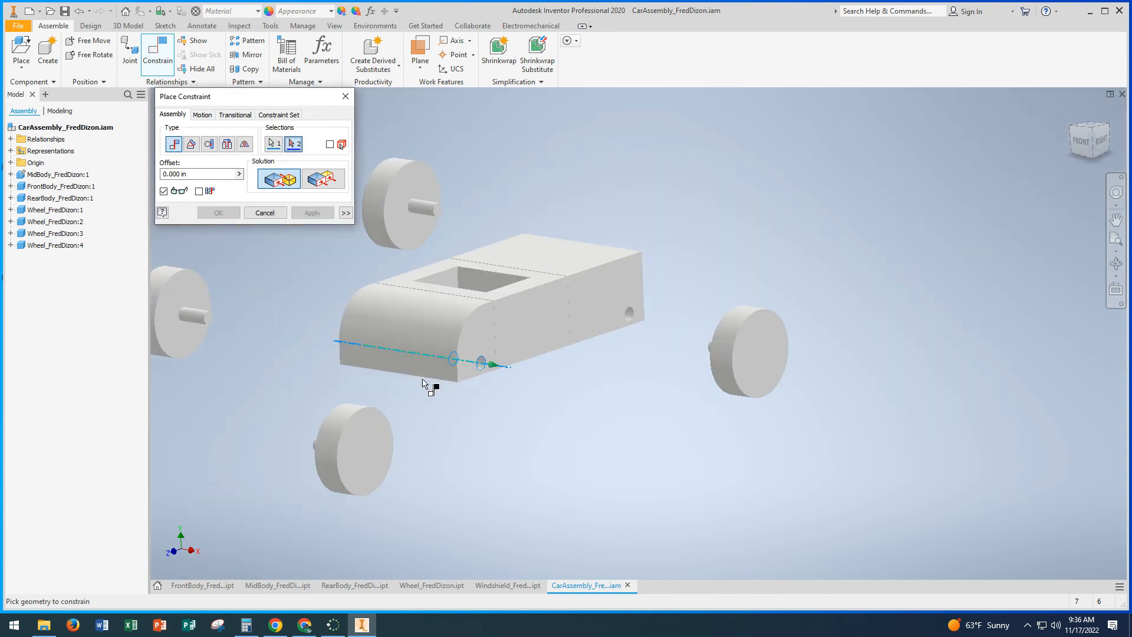
shift+middle_drag(423, 383, 472, 374)
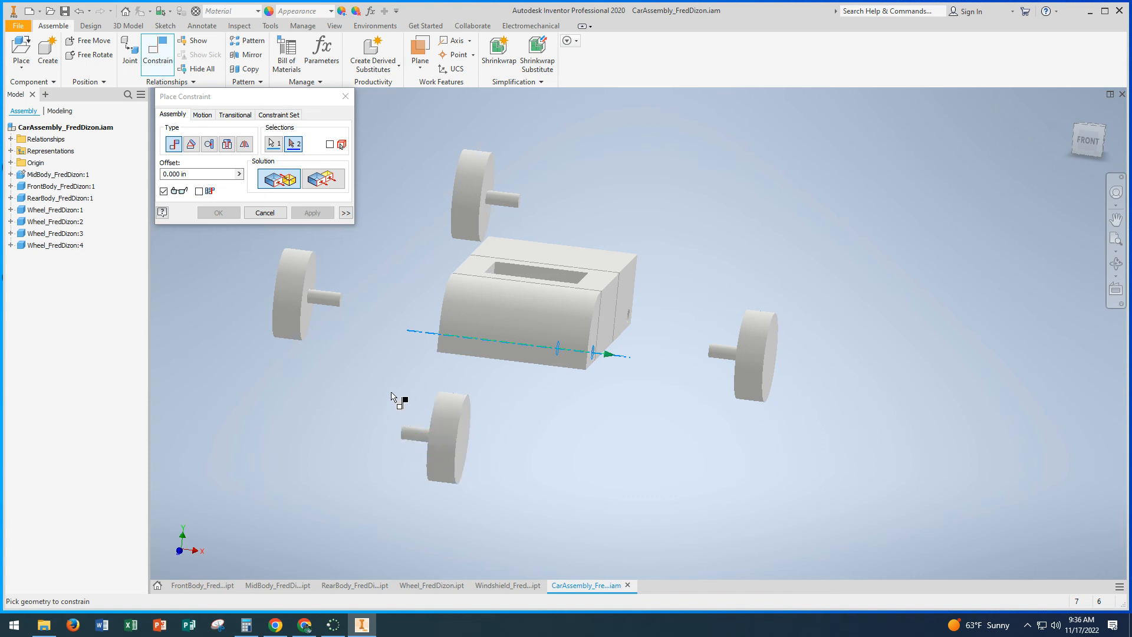
click(410, 436)
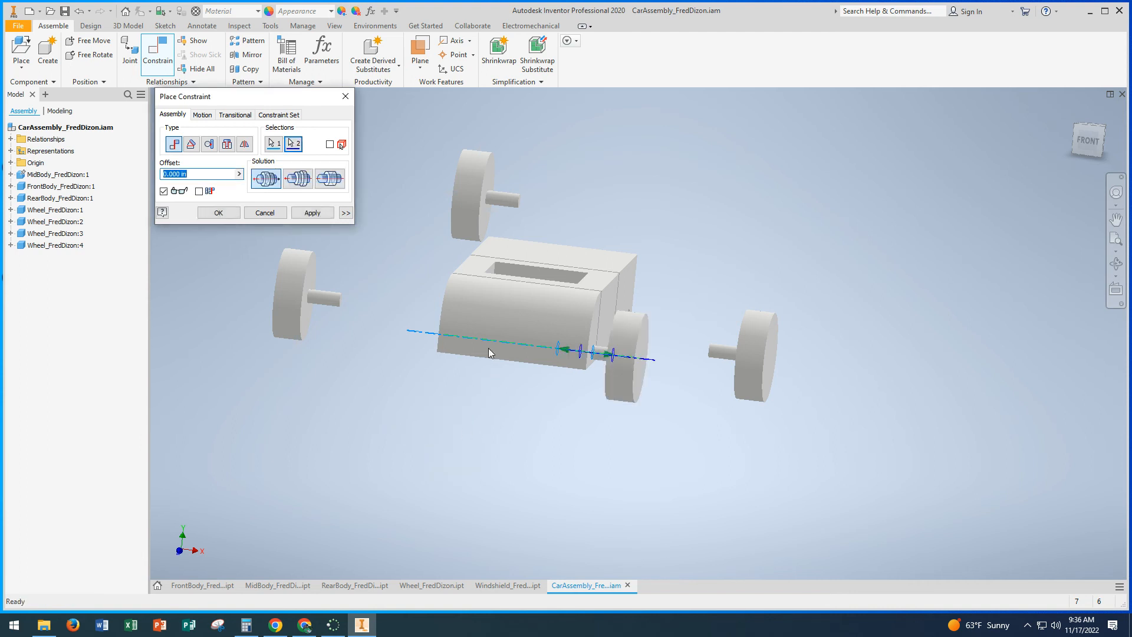
click(313, 213)
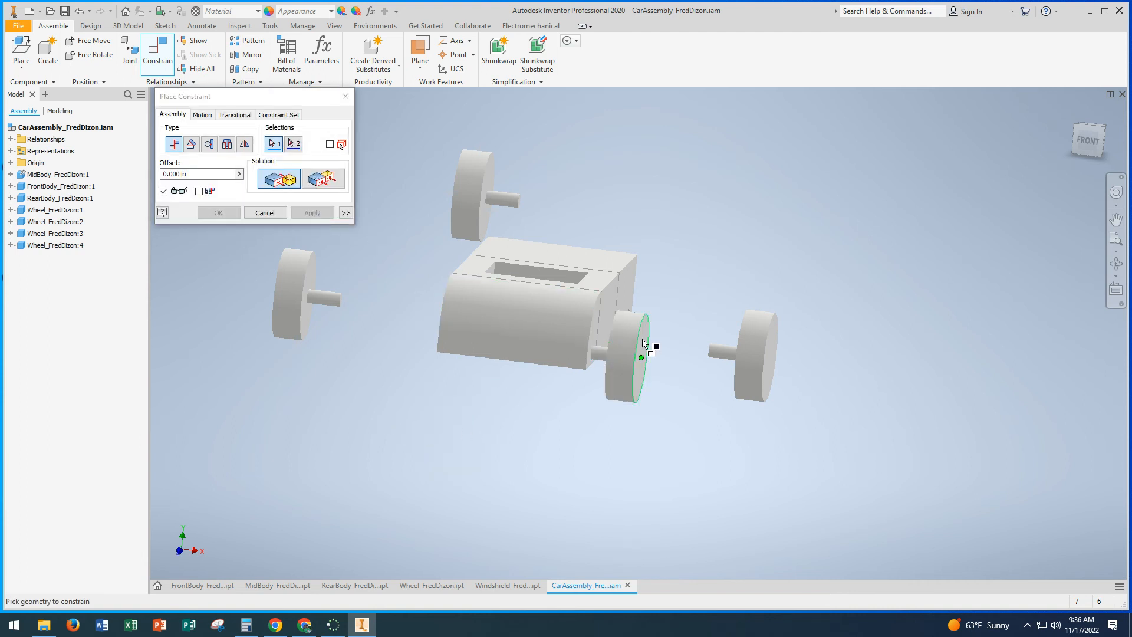
Step: Add a Mate constraint with 0.05 in offset between the front body's right side face and the inner face of the right front wheel
shift+middle_drag(654, 349, 613, 334)
scroll(556, 323, up, 5)
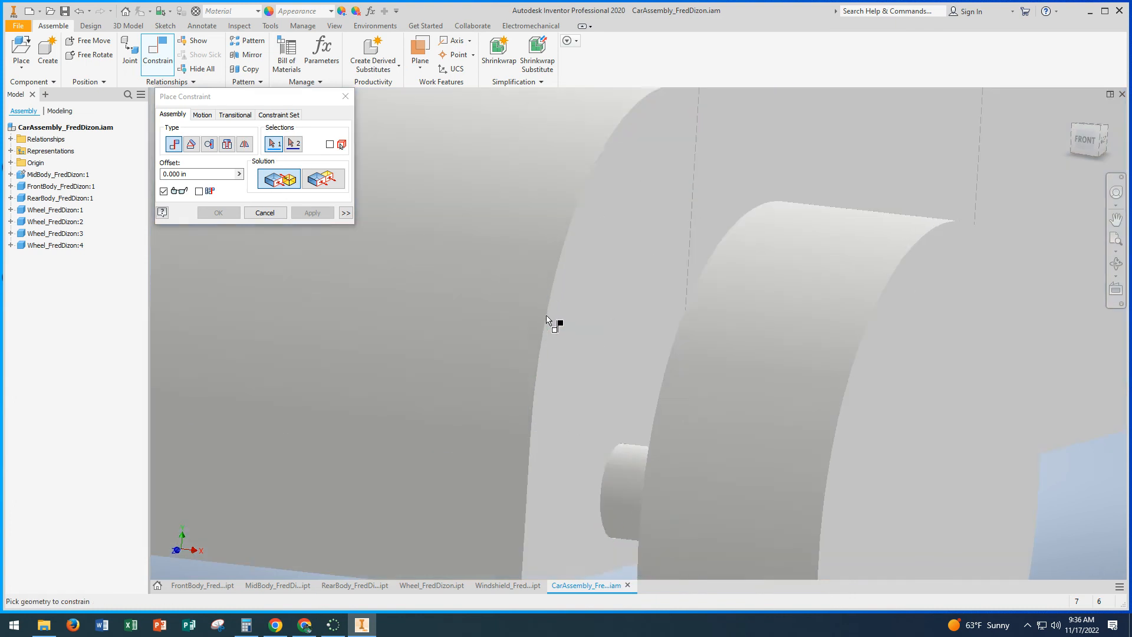
click(573, 358)
scroll(580, 355, down, 6)
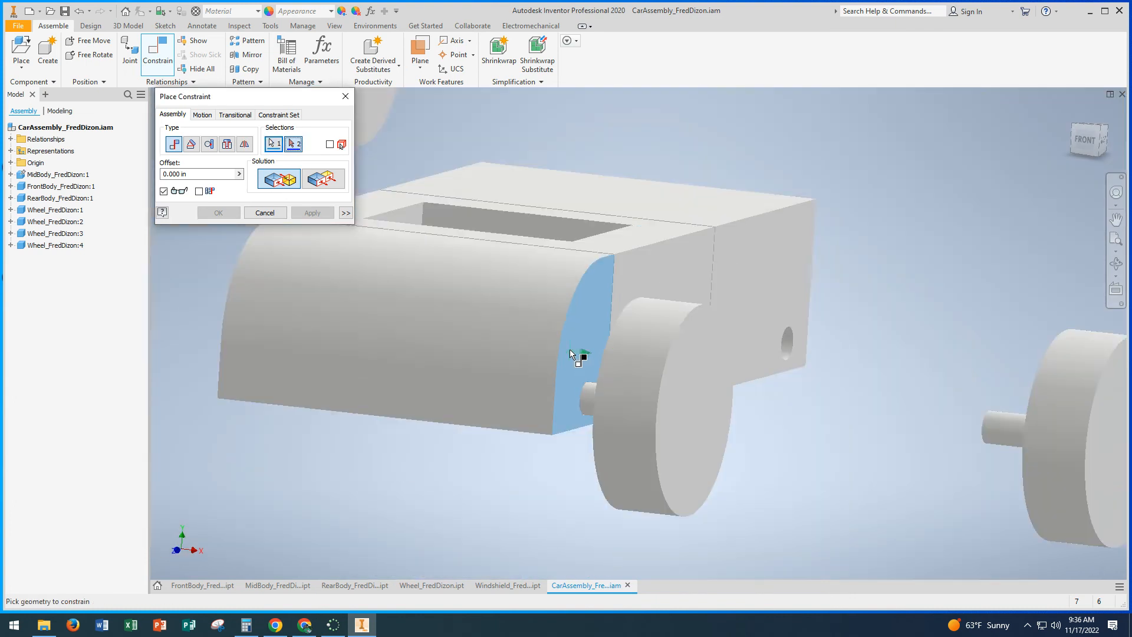
shift+middle_drag(582, 354, 644, 362)
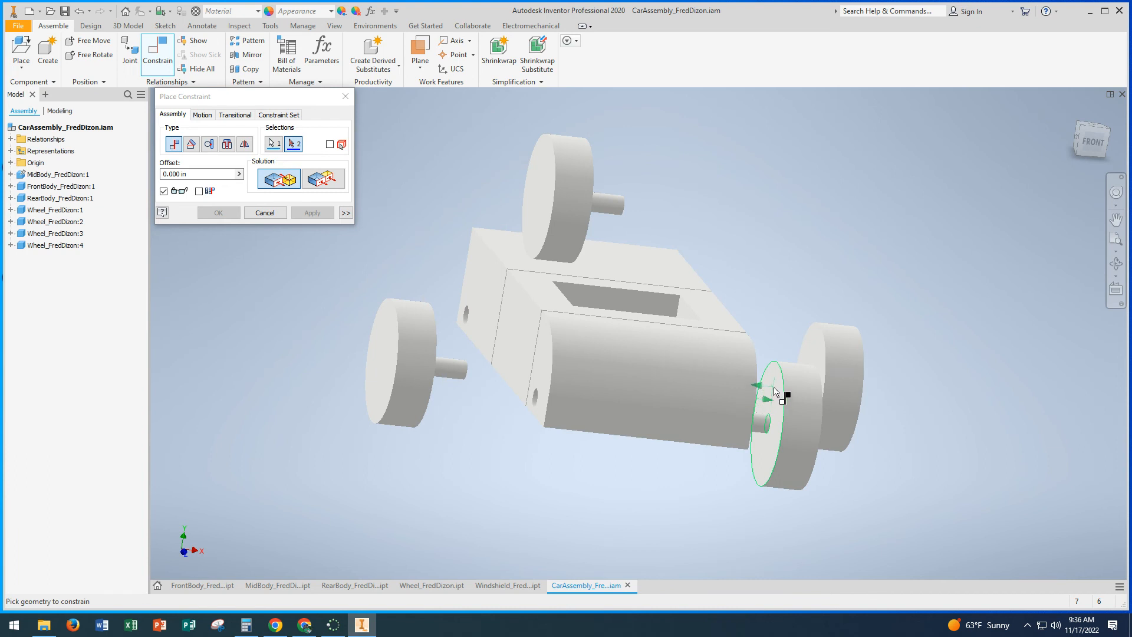
click(774, 393)
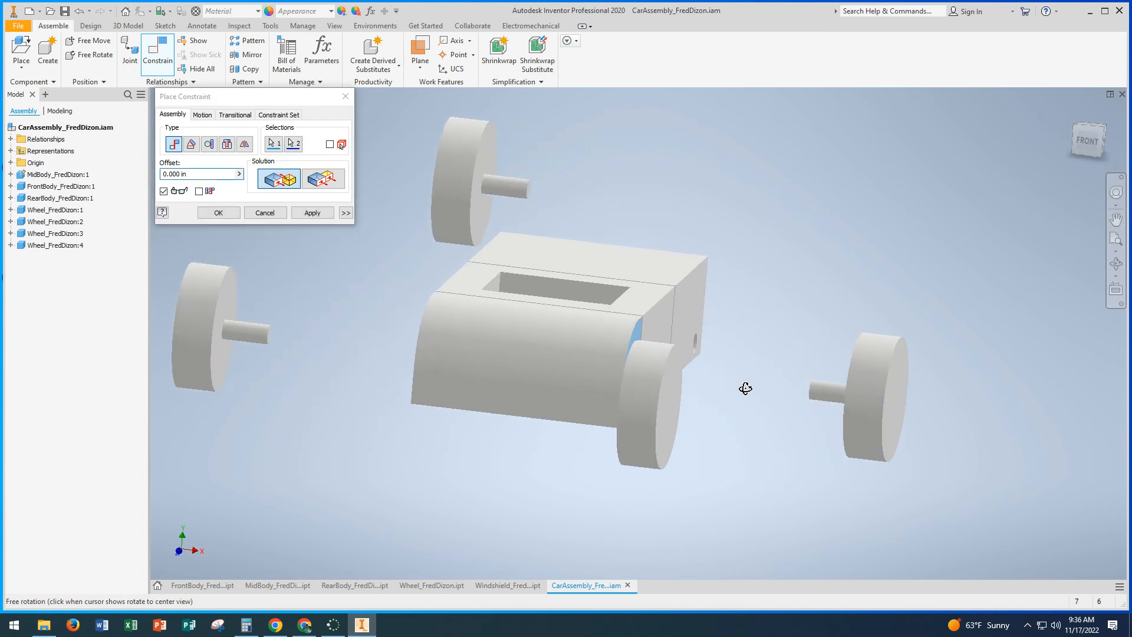
click(207, 175)
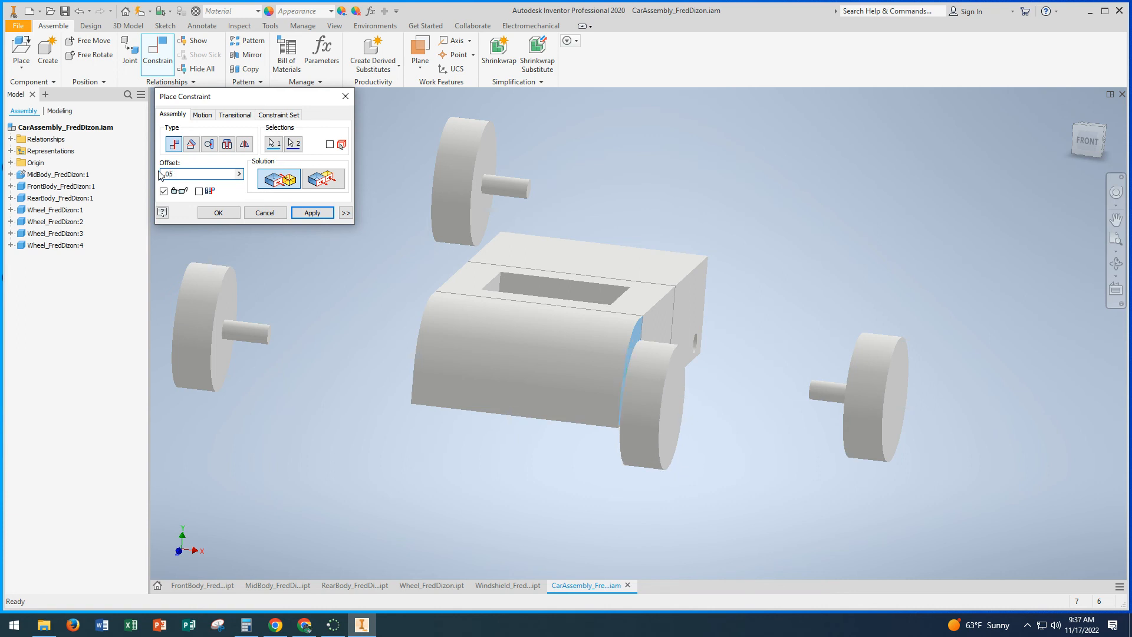
shift+middle_drag(396, 270, 405, 269)
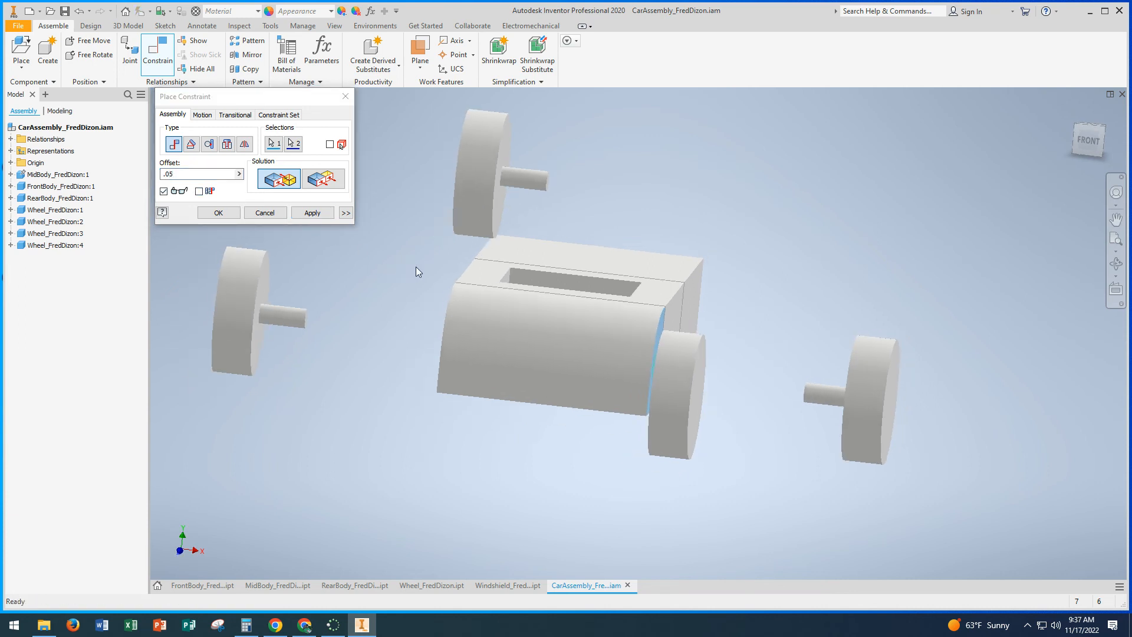
shift+middle_drag(433, 314, 400, 320)
click(312, 212)
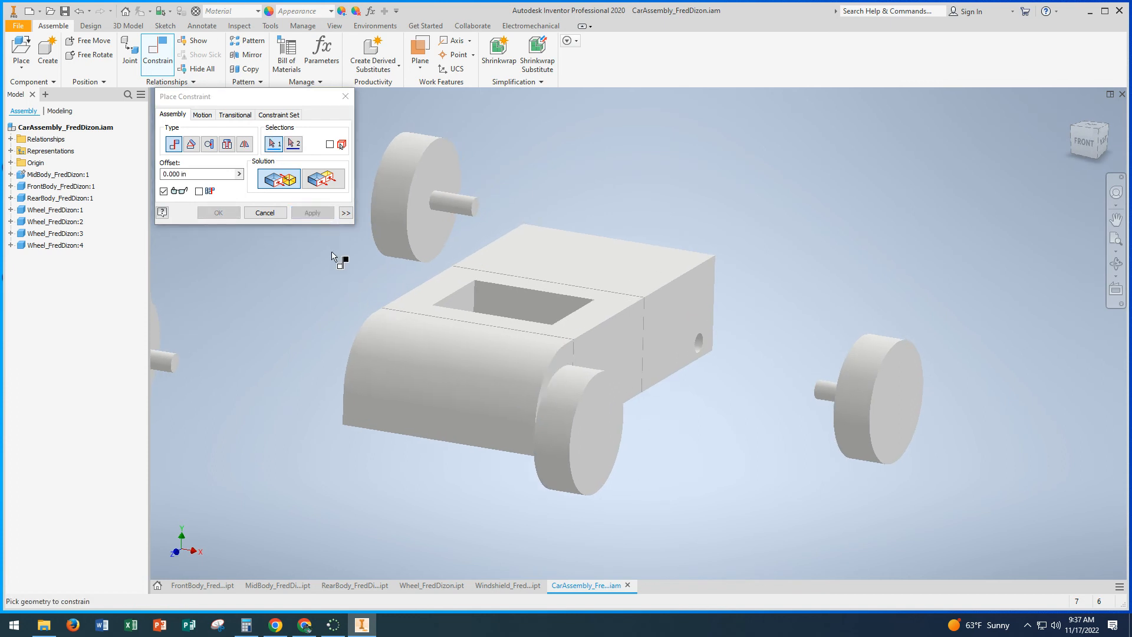
Step: Add a Mate constraint with 0 in offset between the rear body's axle hole axis and the right rear wheel's axle axis
scroll(698, 349, down, 5)
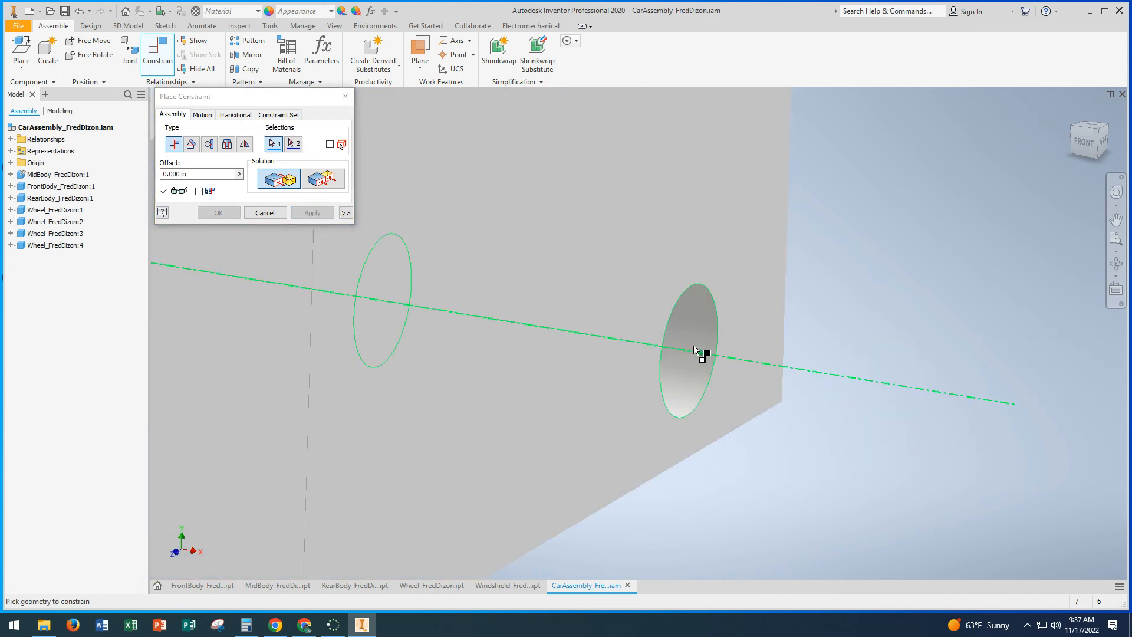
scroll(695, 353, up, 5)
scroll(695, 354, down, 4)
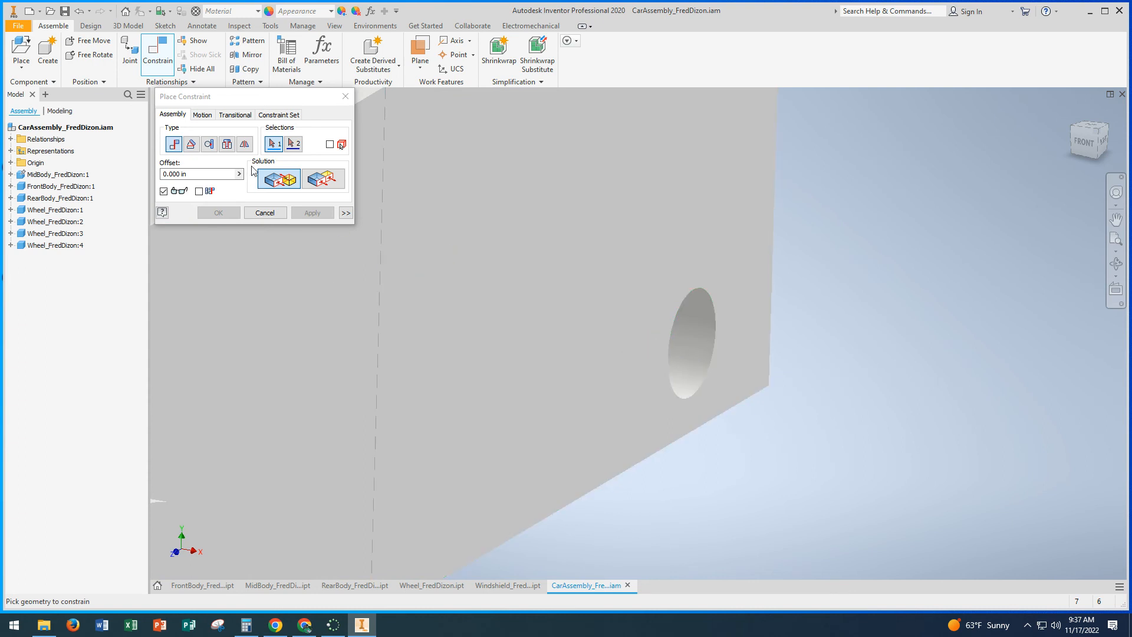
scroll(712, 342, down, 3)
scroll(712, 342, up, 5)
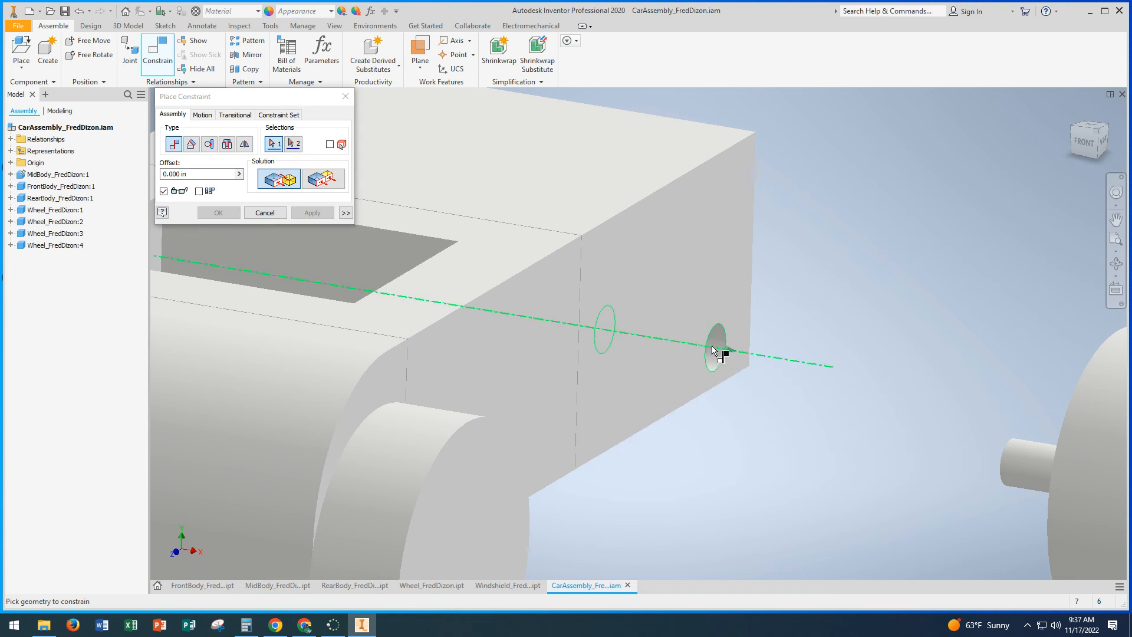
click(714, 351)
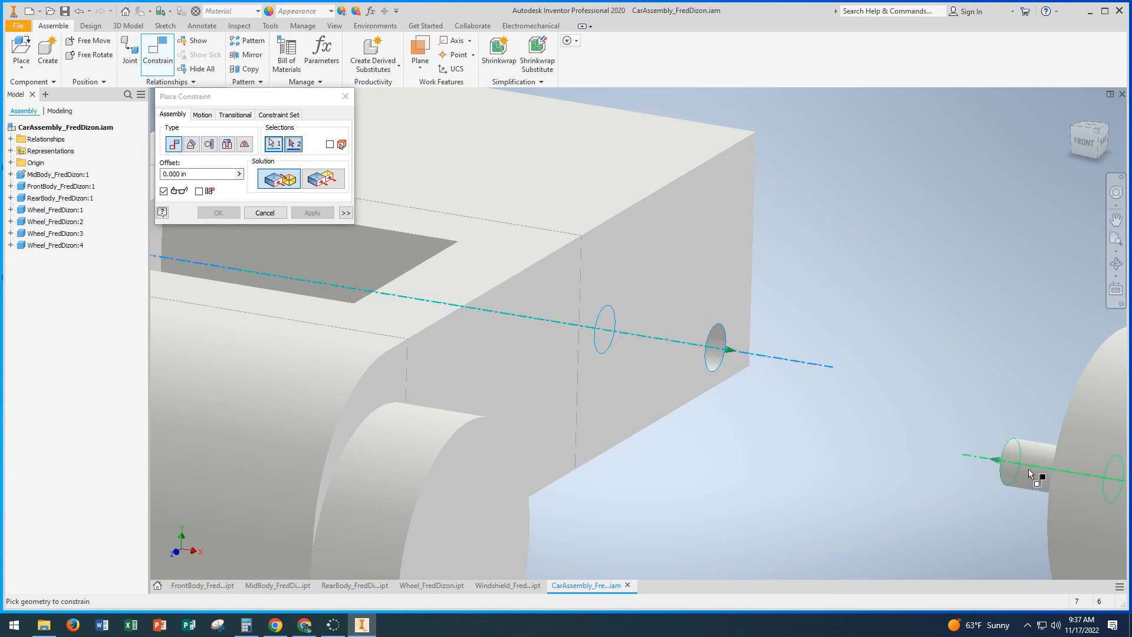
click(1030, 474)
click(313, 213)
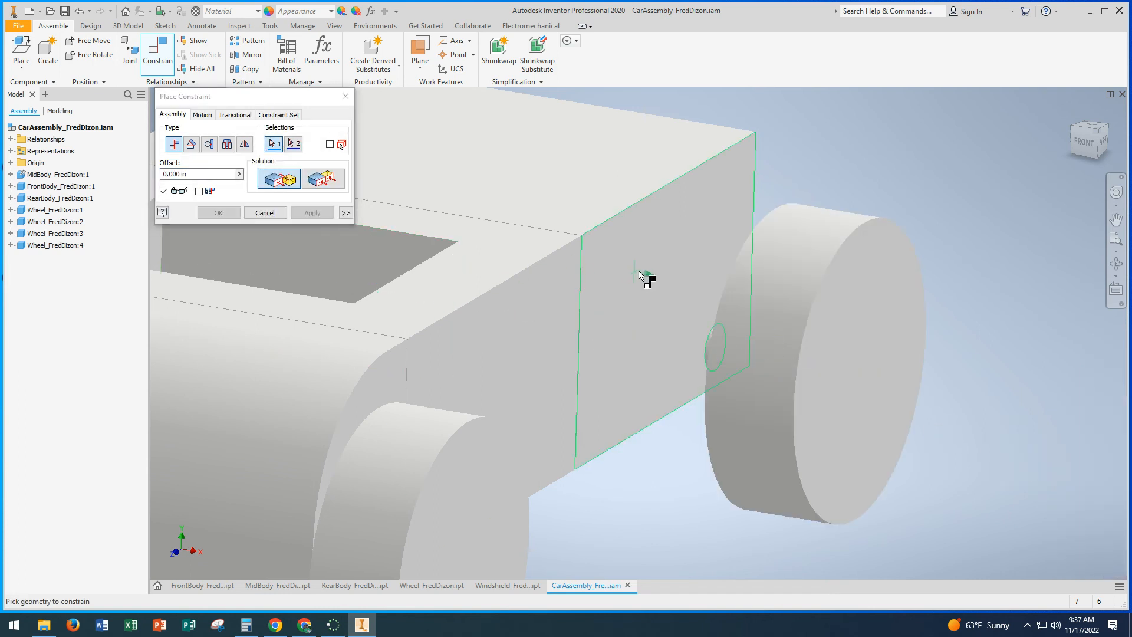
Step: Add a Mate constraint with 0.05 in offset between the rear body's right side face and the inner face of the right rear wheel
click(702, 277)
shift+middle_drag(763, 286, 736, 270)
click(737, 263)
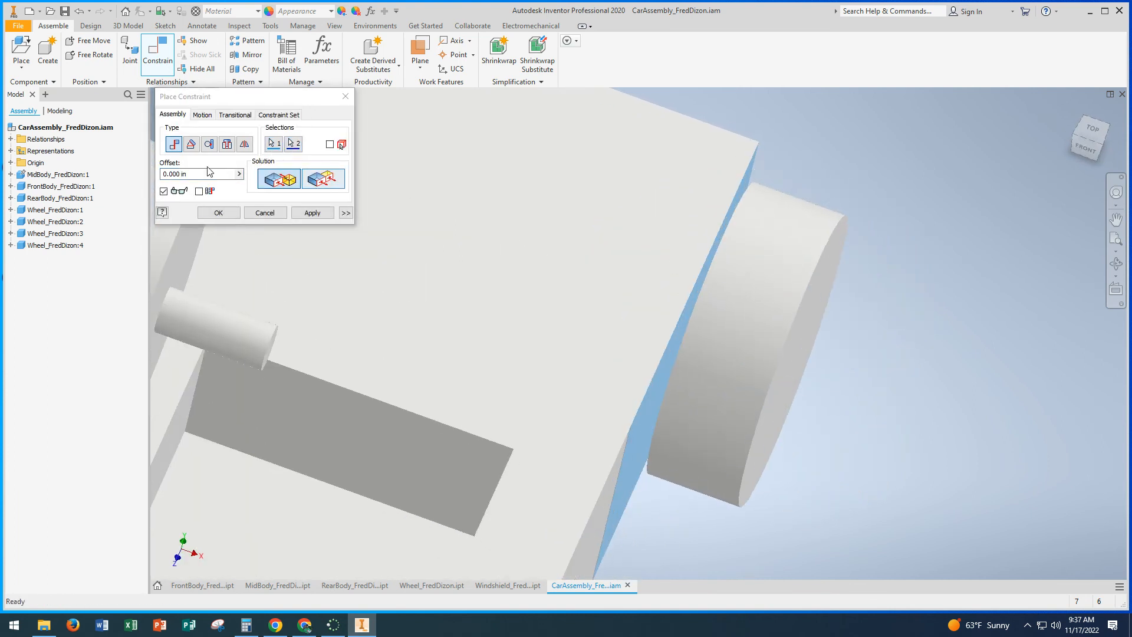
double_click(199, 174)
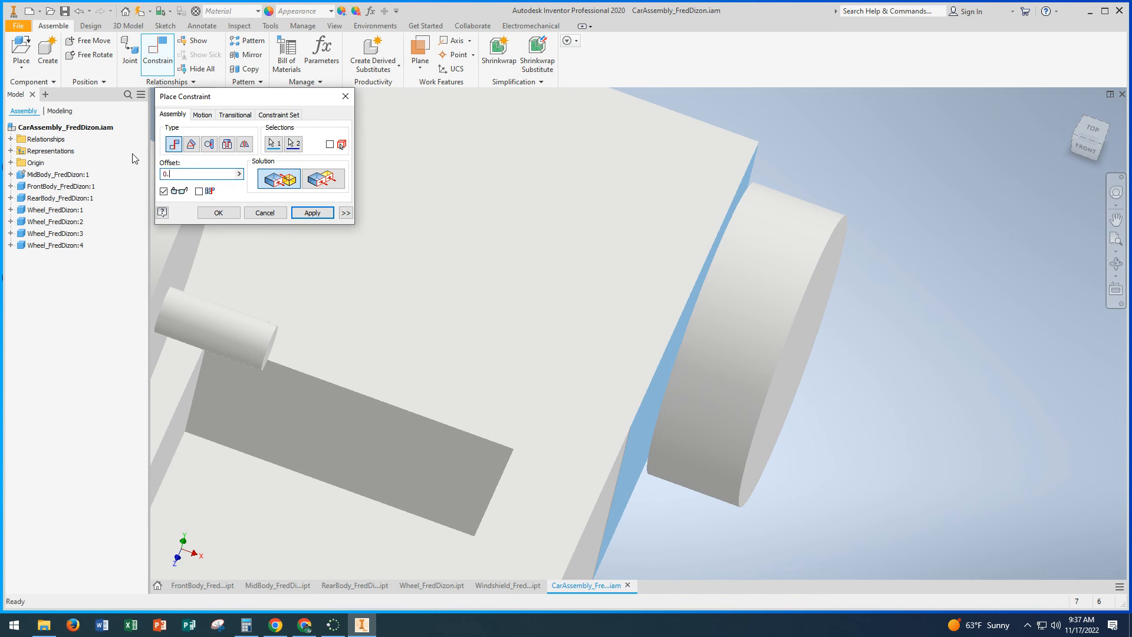
text(5)
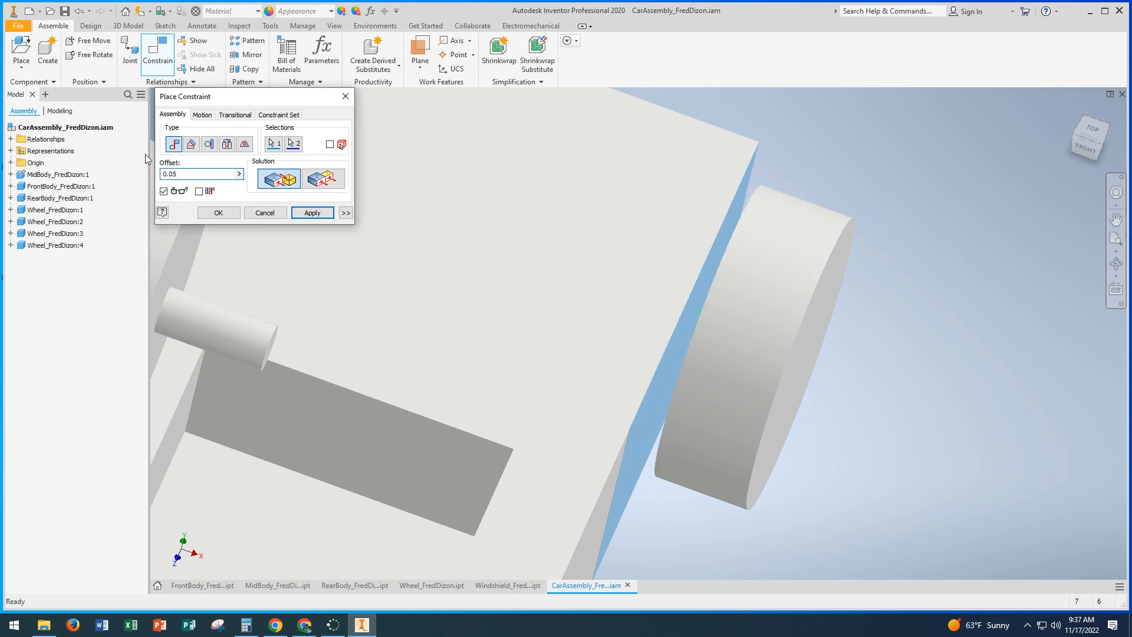
click(313, 213)
Step: Add a Mate constraint with 0 in offset between the left rear wheel's axle axis and the rear body's left axle hole axis
shift+middle_drag(435, 215, 615, 304)
click(629, 370)
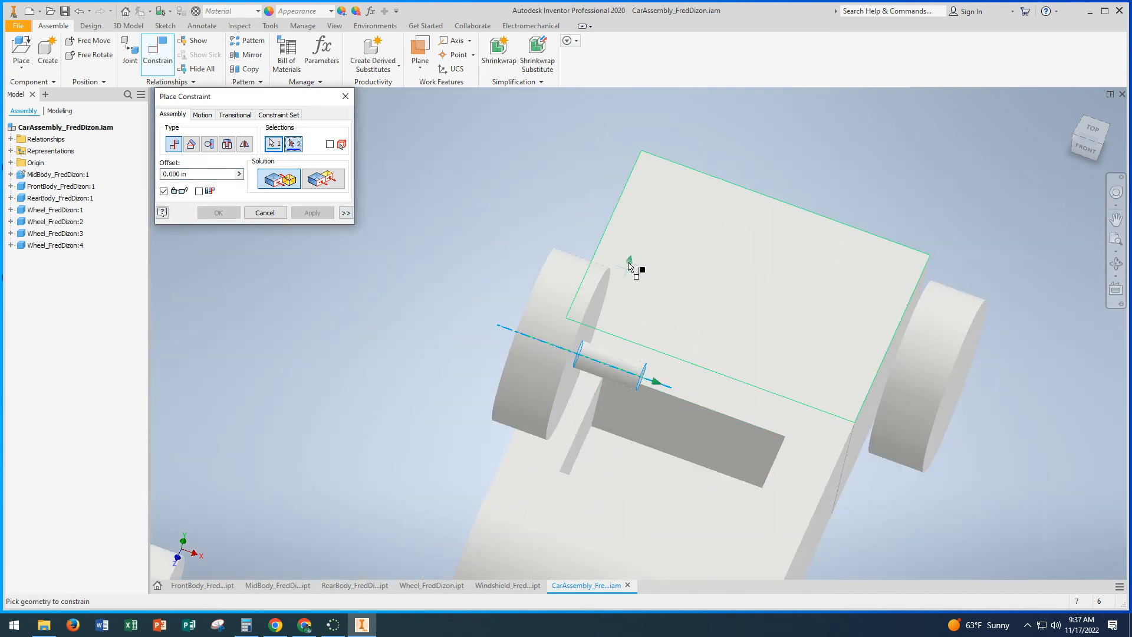
shift+middle_drag(631, 265, 594, 258)
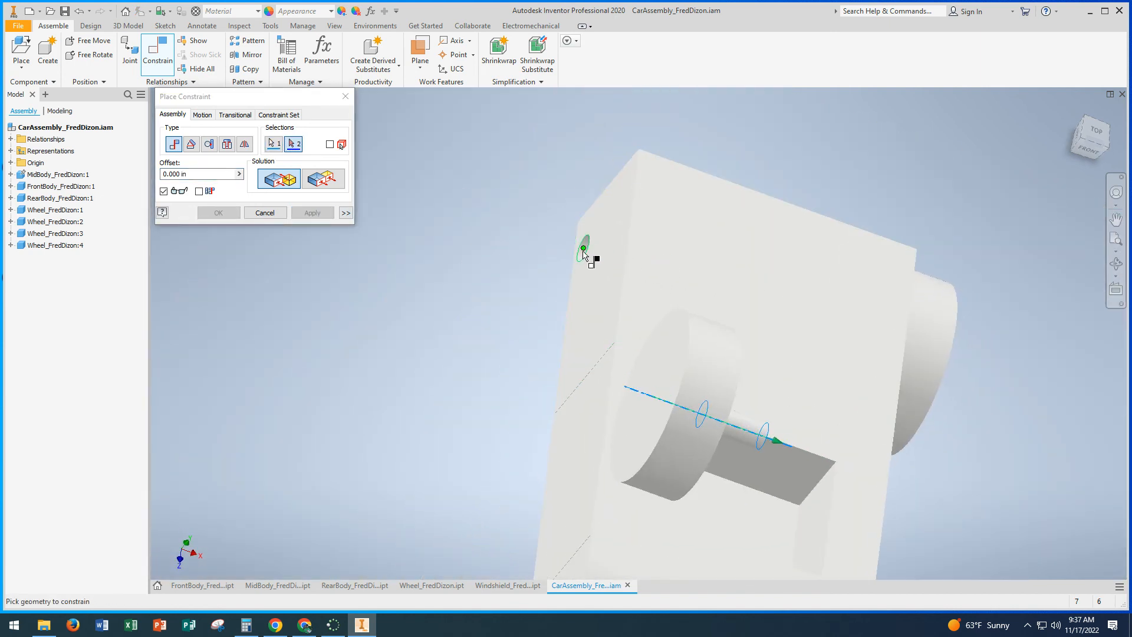
click(584, 254)
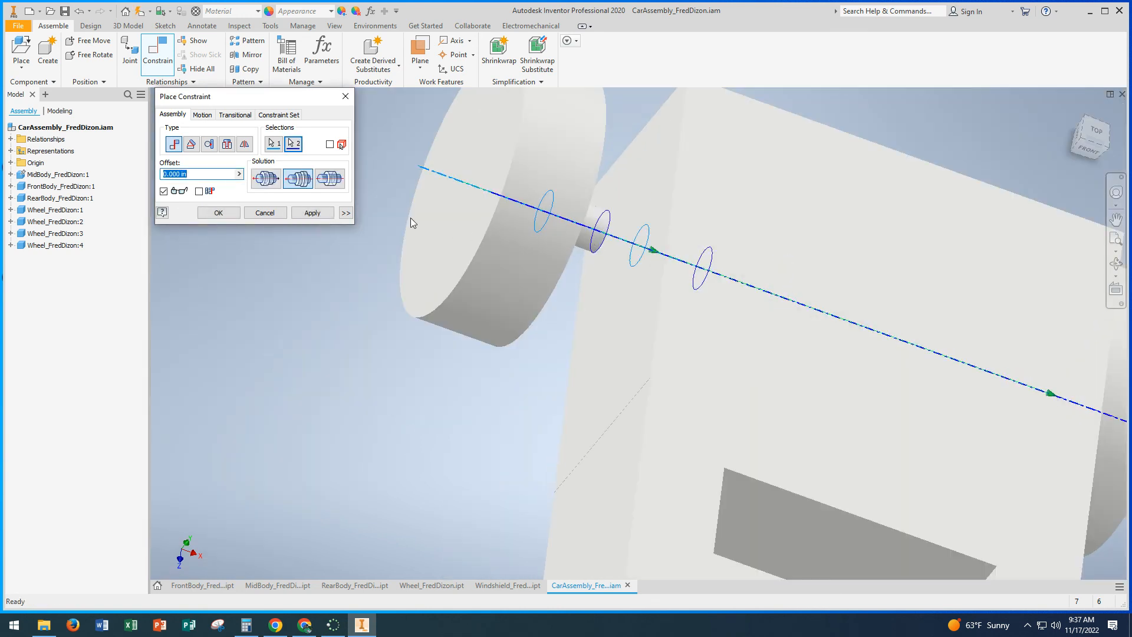
click(313, 213)
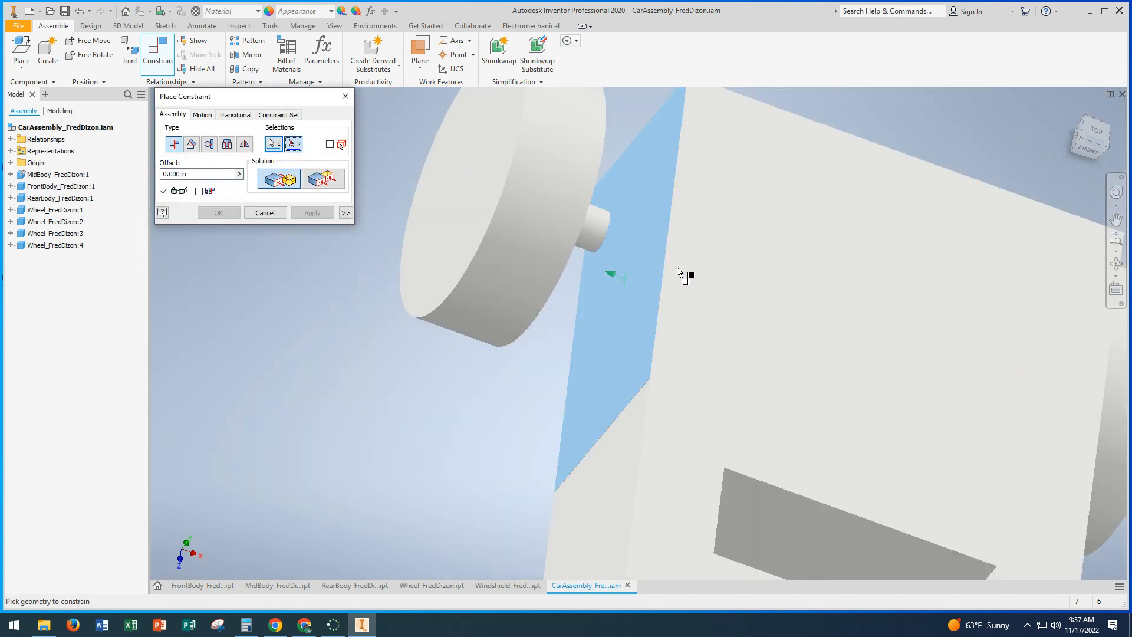
Step: Add a Mate constraint with 0.05 in offset between the rear body's left side face and the inner face of the left rear wheel
shift+middle_drag(679, 272, 626, 250)
click(593, 208)
mouse_move(592, 208)
shift+middle_down()
mouse_move(584, 217)
mouse_move(608, 222)
shift+middle_up()
click(196, 180)
text(0)
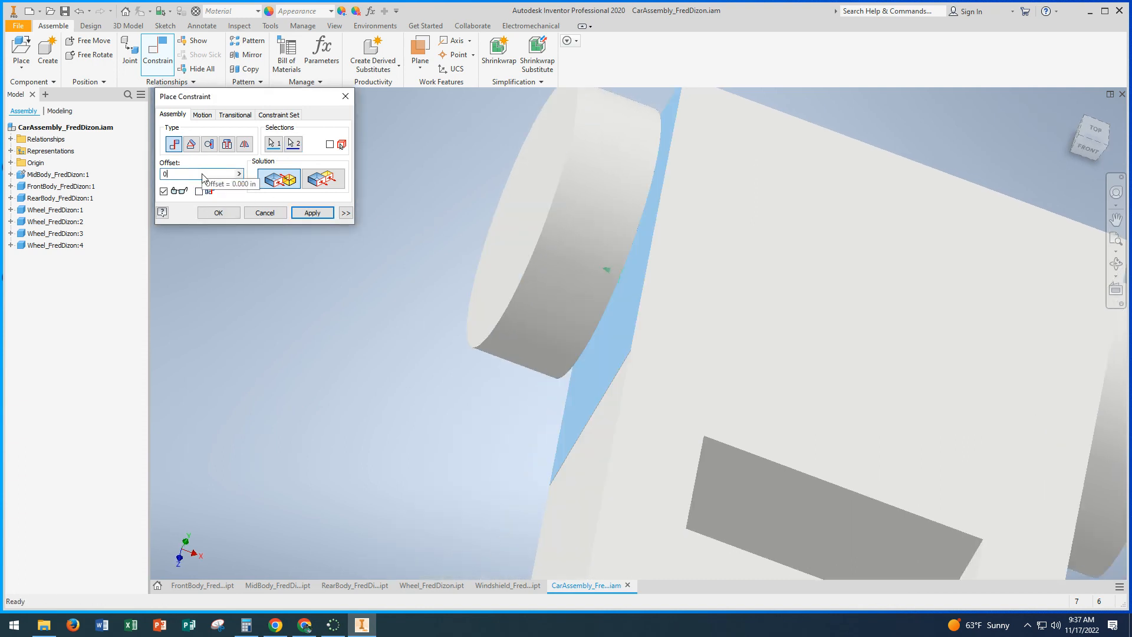
text(.05)
click(300, 212)
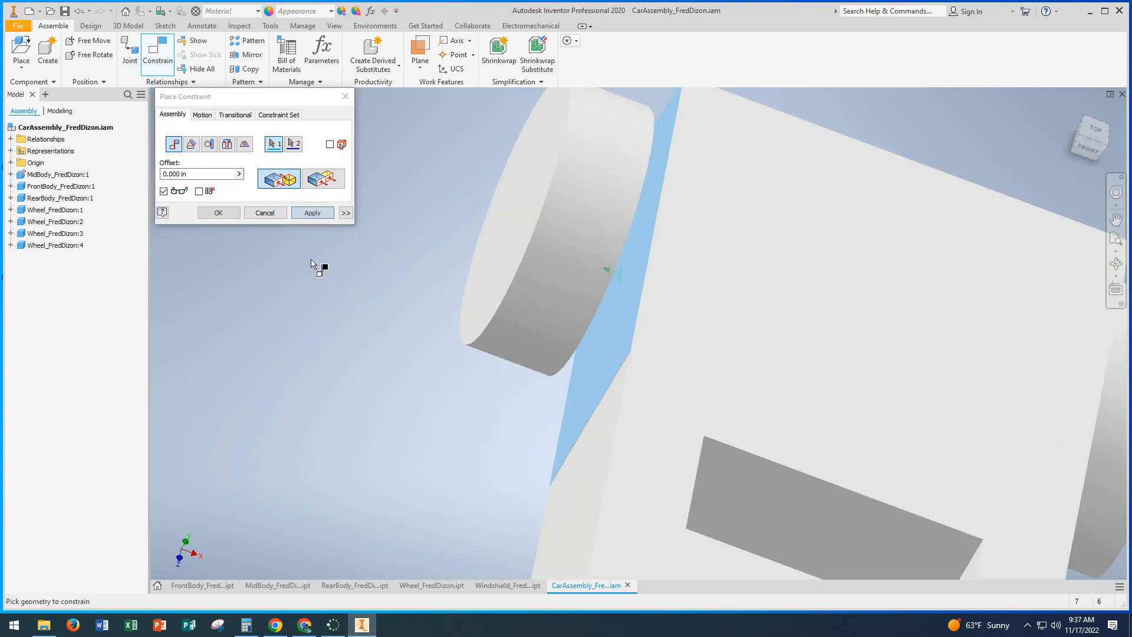
Step: Add a Mate constraint with 0 in offset between the left front wheel's axle axis and the front body's left axle hole axis
scroll(342, 292, up, 5)
middle_drag(350, 287, 362, 232)
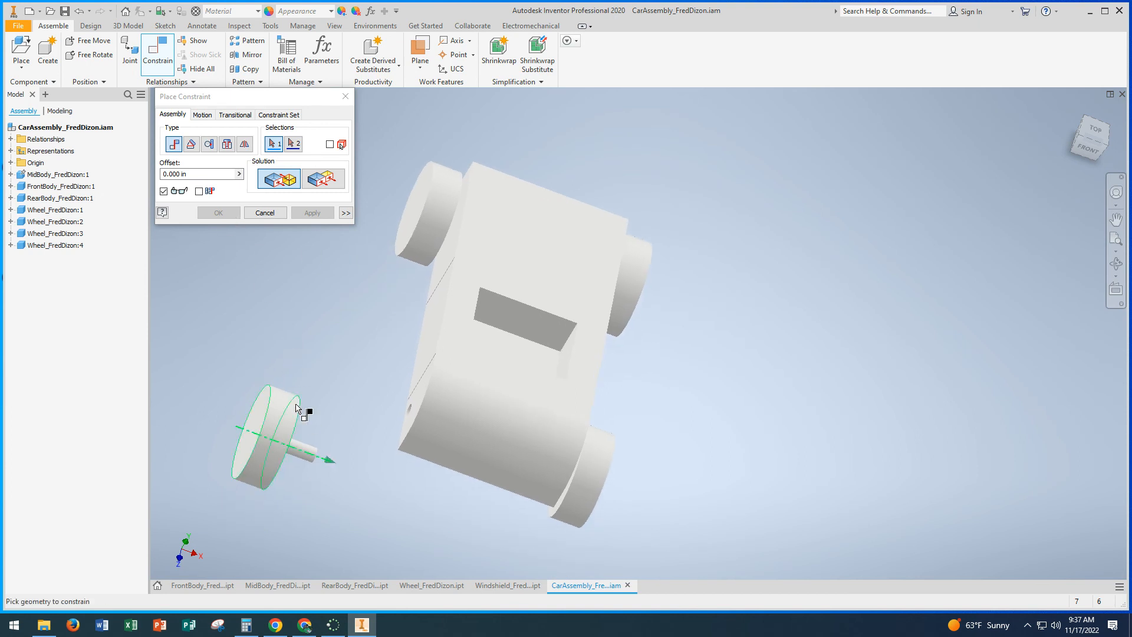
click(306, 456)
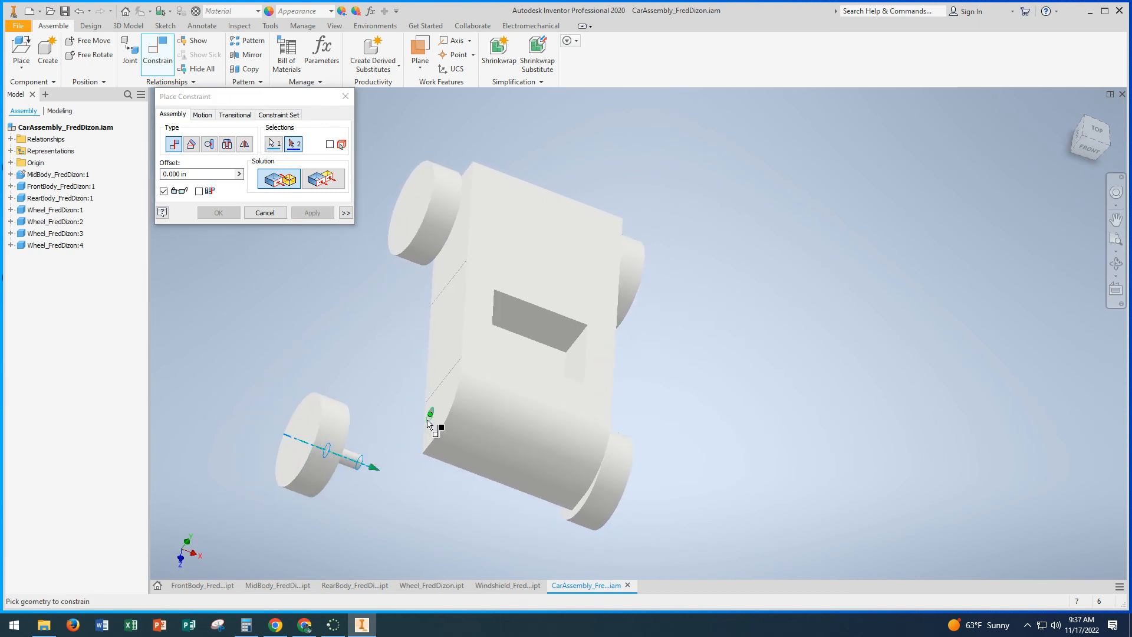
scroll(434, 425, up, 5)
click(476, 410)
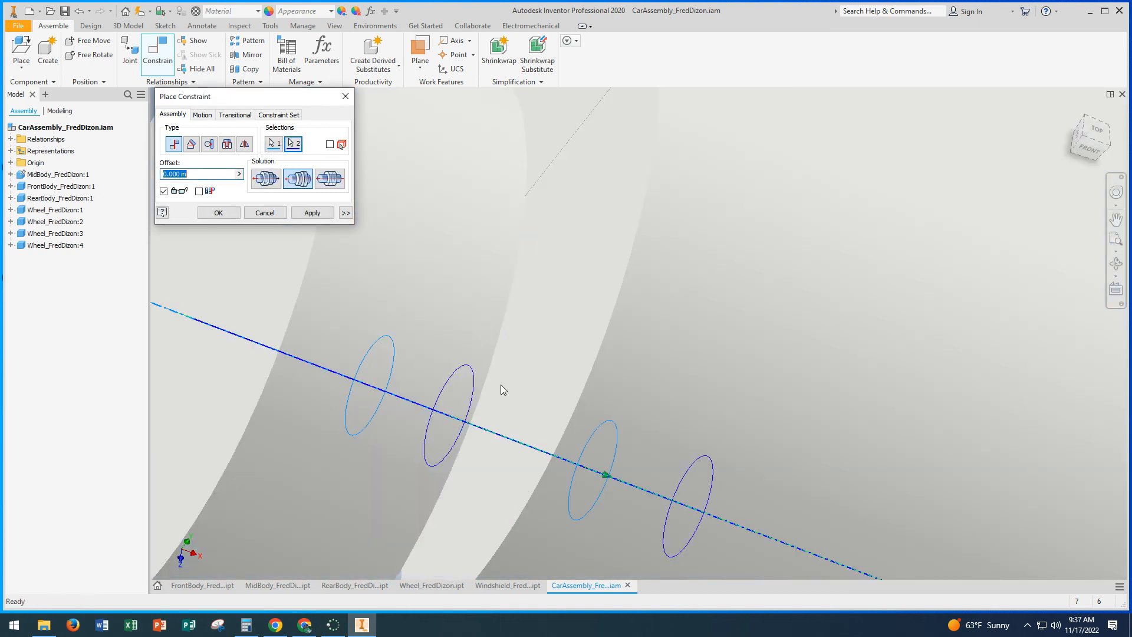
click(308, 218)
Step: Mate the front body's left side face to the left front wheel's inner face with 0 in offset, and finish placing constraints
scroll(329, 301, down, 5)
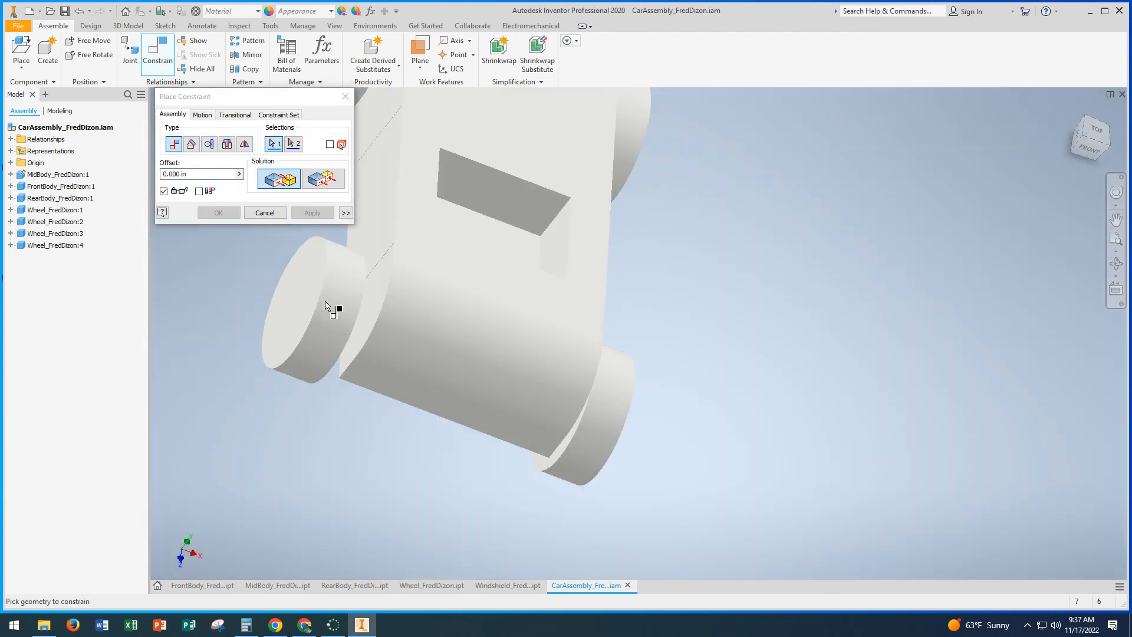
click(373, 298)
mouse_move(373, 298)
shift+middle_down()
mouse_move(356, 331)
mouse_move(356, 310)
mouse_move(546, 430)
mouse_move(510, 416)
mouse_move(455, 211)
shift+middle_up()
click(454, 211)
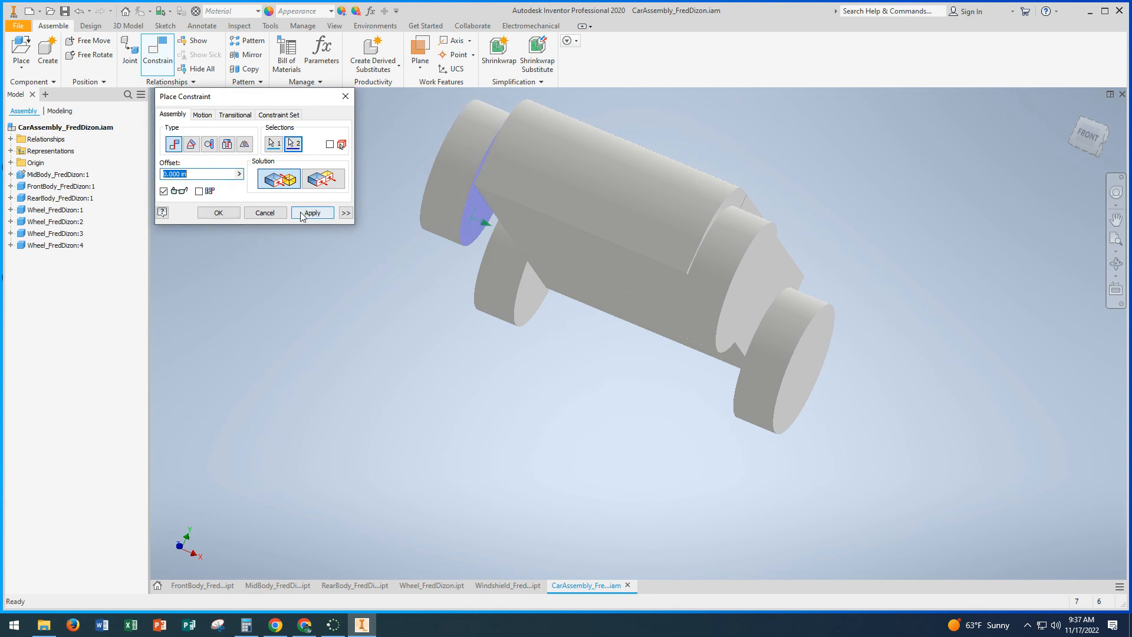
click(300, 214)
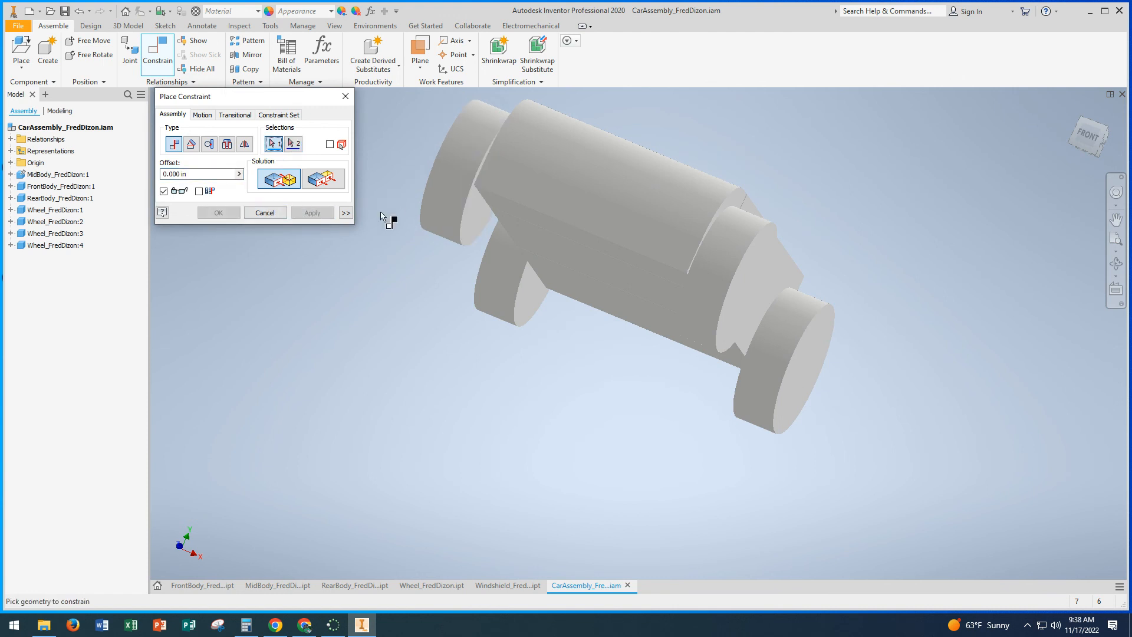
click(265, 213)
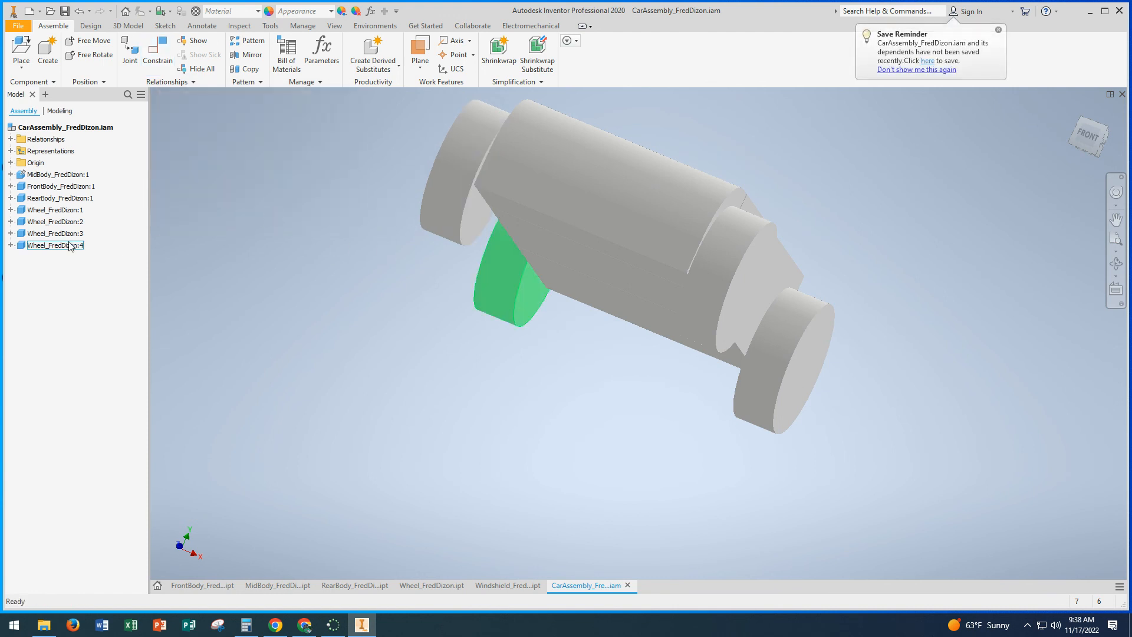
double_click(66, 235)
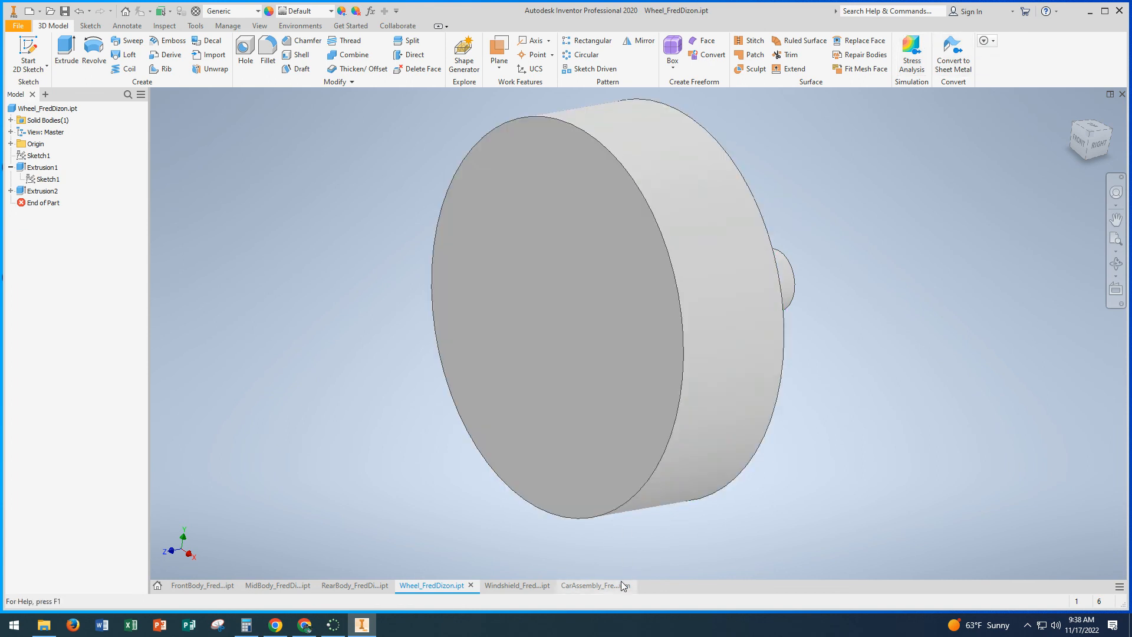
click(597, 582)
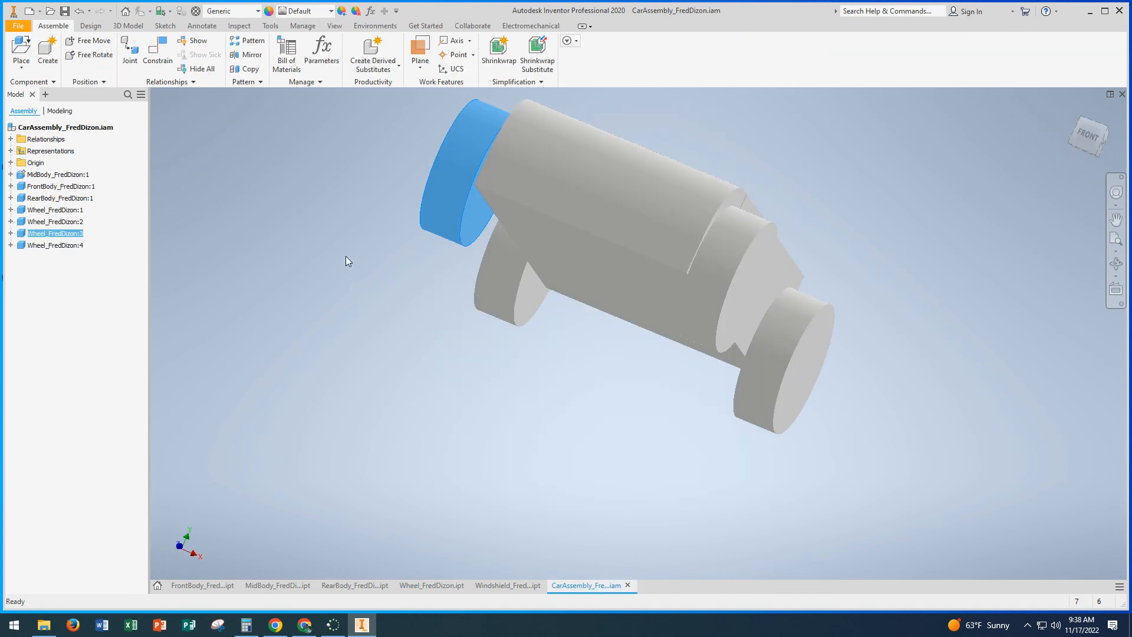
middle_drag(346, 256, 376, 376)
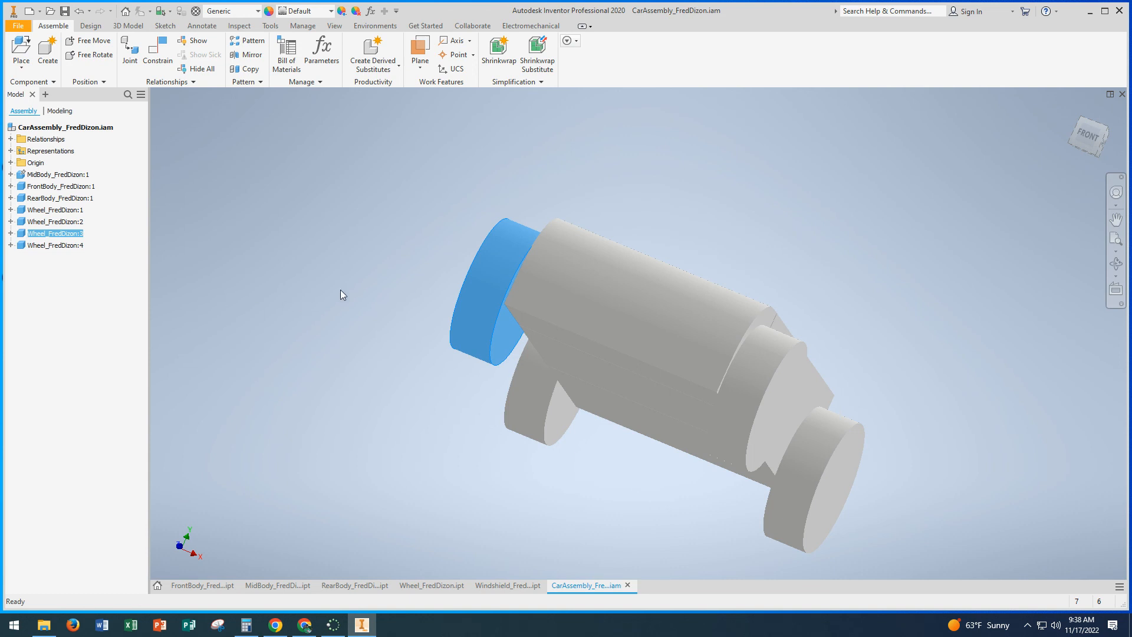
shift+middle_drag(340, 290, 358, 317)
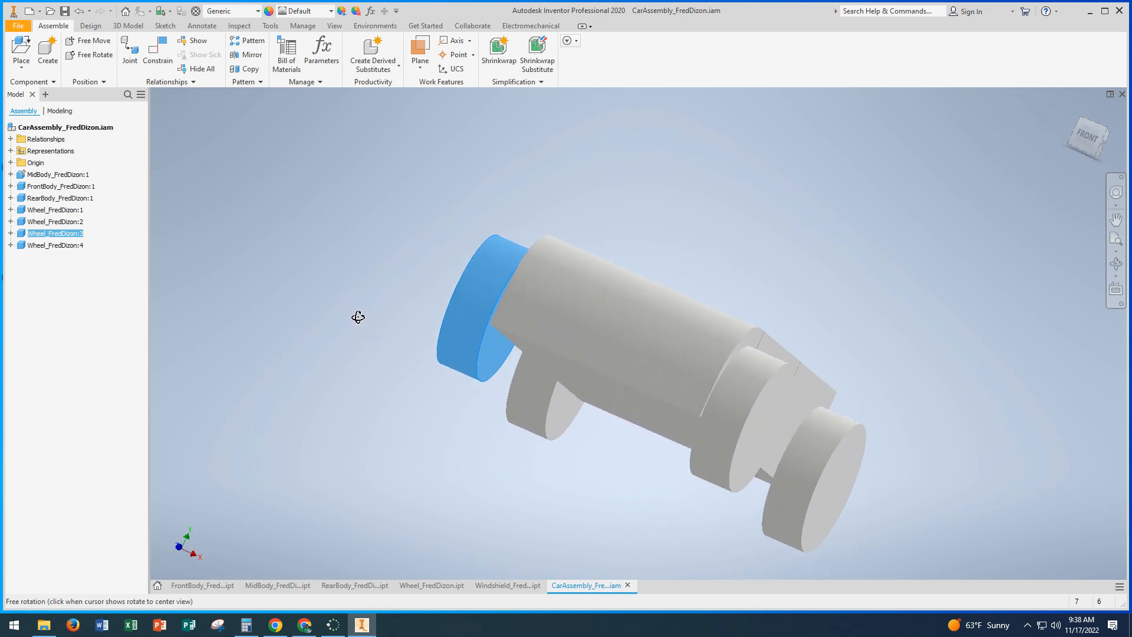
Step: Set the offset of the left front wheel's face Mate constraint to 0.05 in
click(11, 244)
click(179, 261)
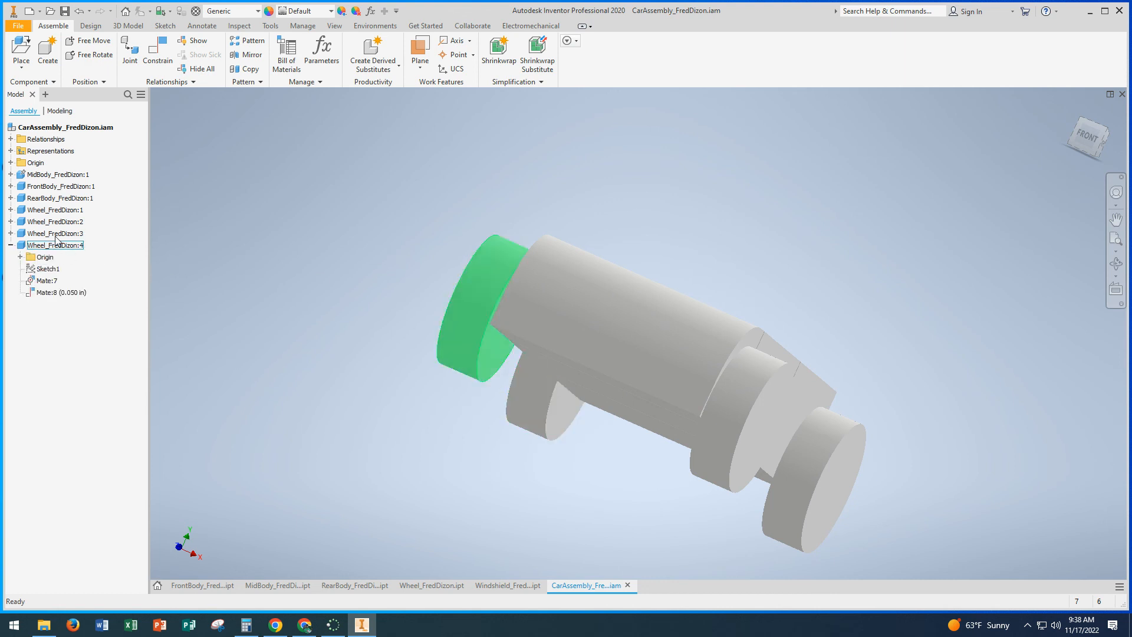
click(41, 234)
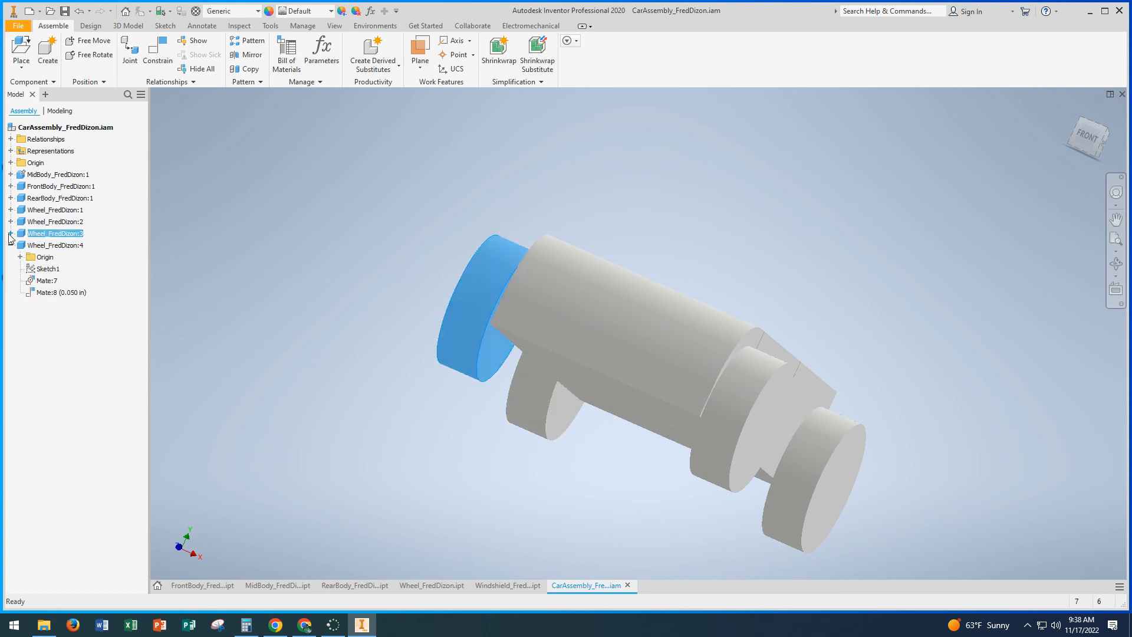
click(10, 234)
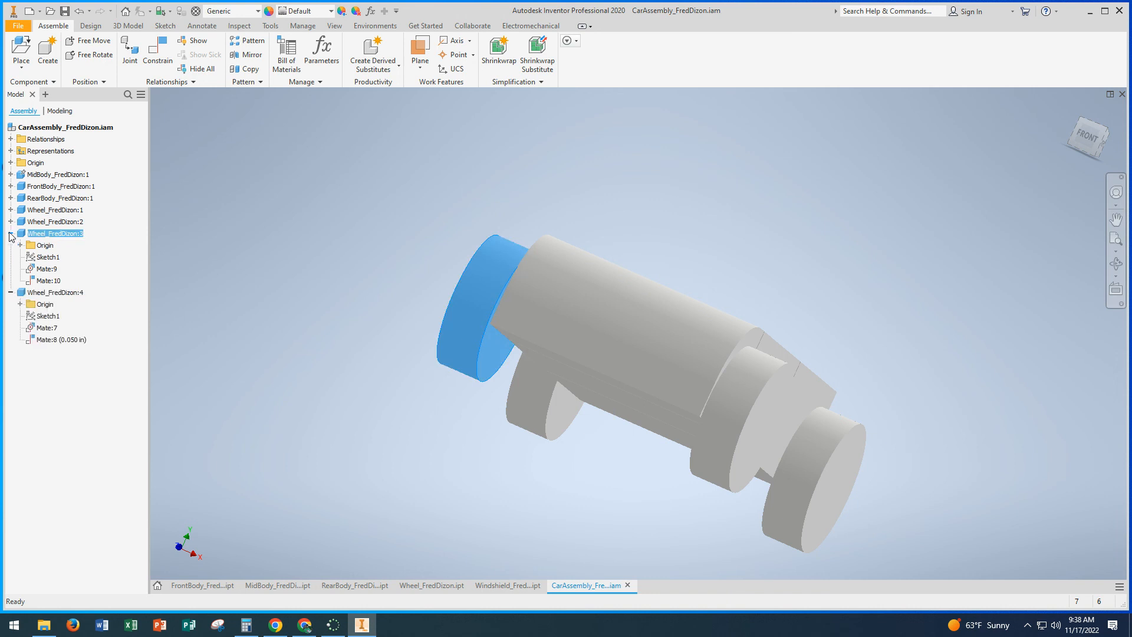
double_click(47, 281)
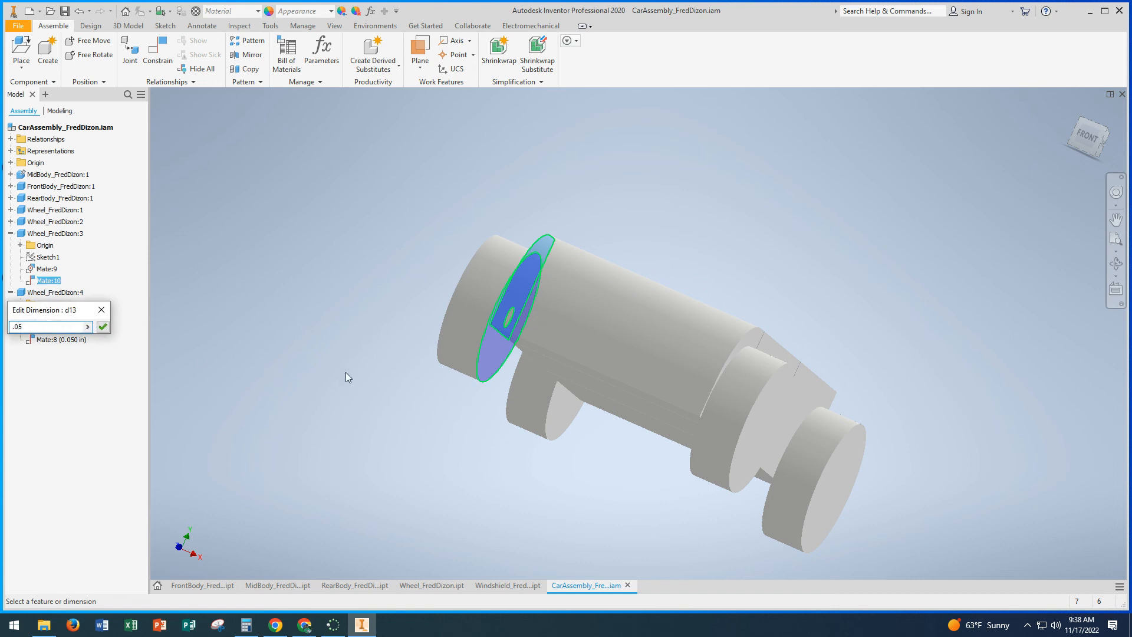
click(103, 328)
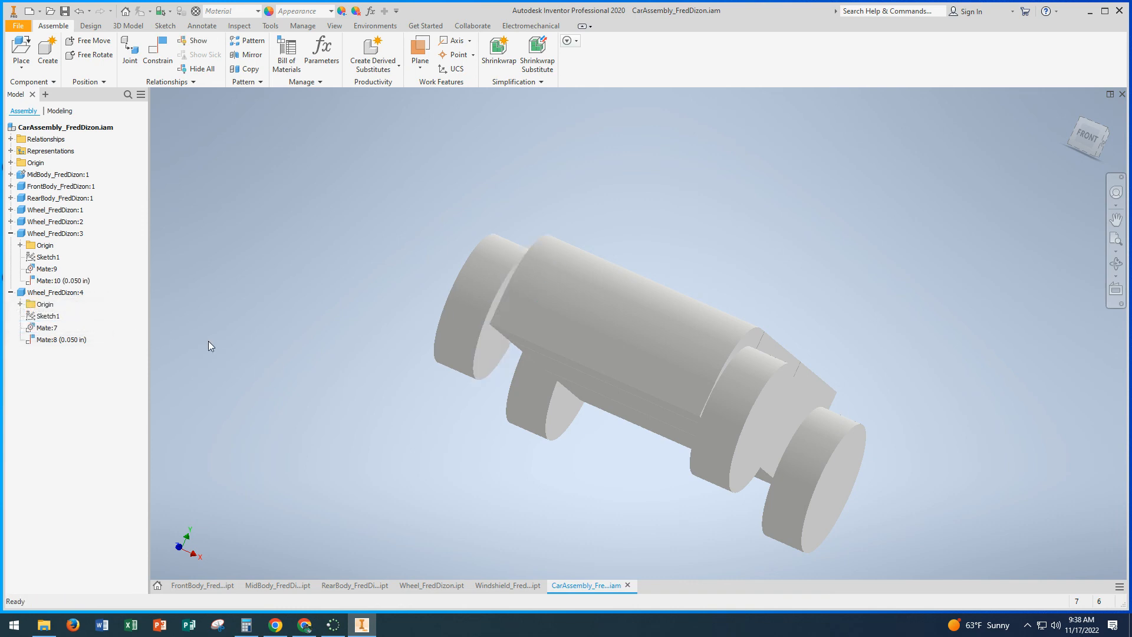
Step: Start placing the Windshield part from the Car Assembly folder into the assembly
shift+middle_drag(207, 346, 450, 331)
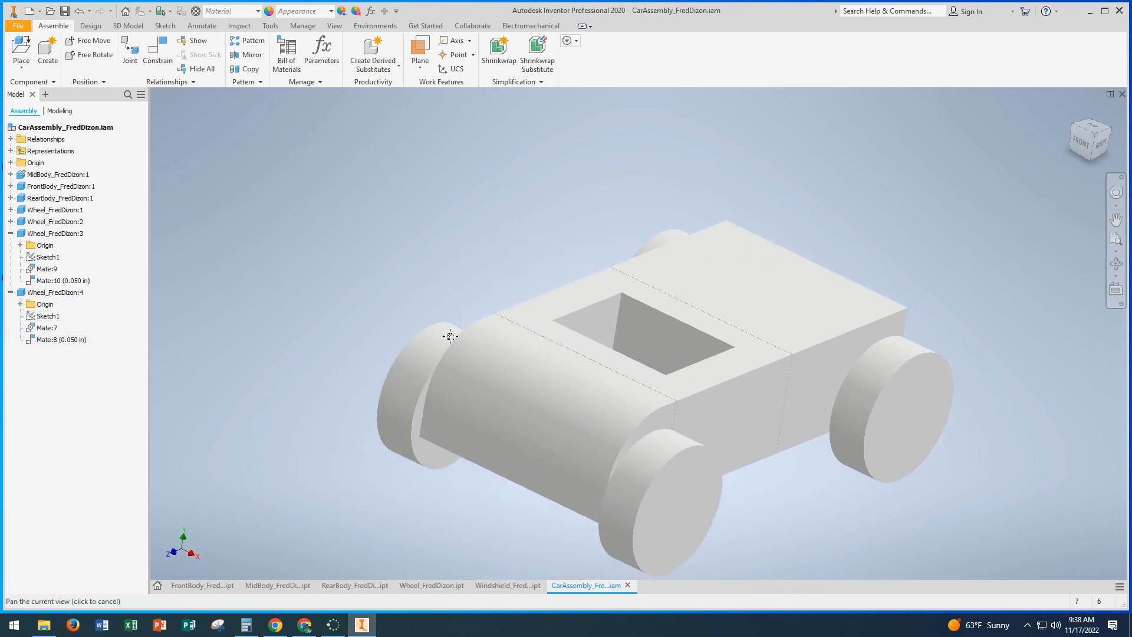
click(22, 52)
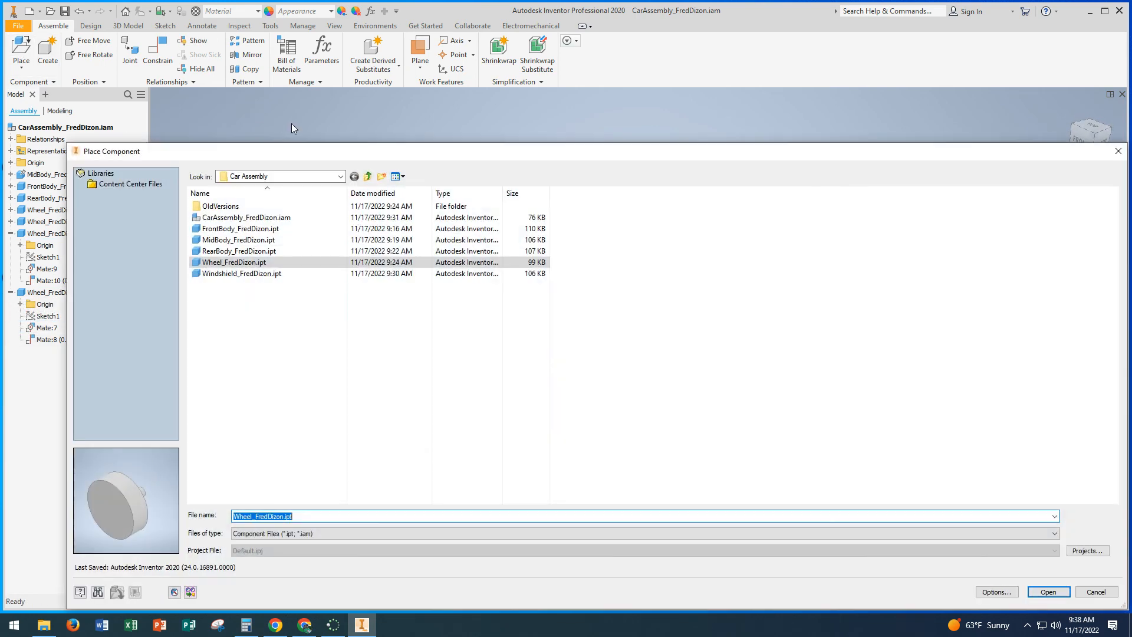
click(235, 273)
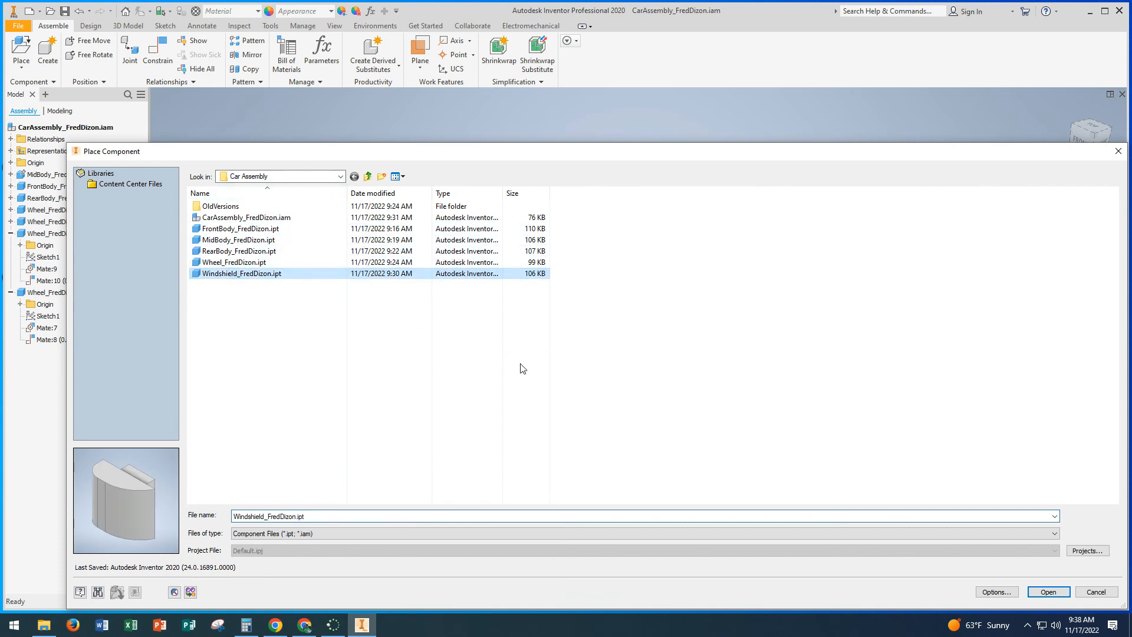
click(1048, 592)
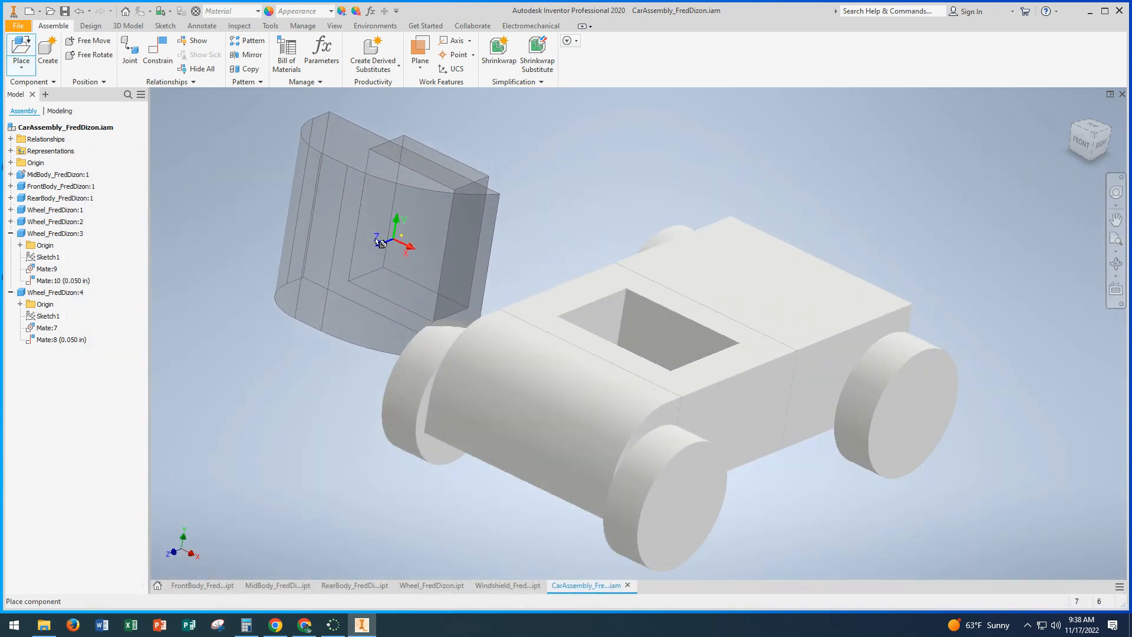
Step: Rotate the windshield being placed three times by 90° about its Y axis
mouse_move(360, 243)
shift+middle_down()
mouse_move(332, 248)
mouse_move(374, 241)
shift+middle_up()
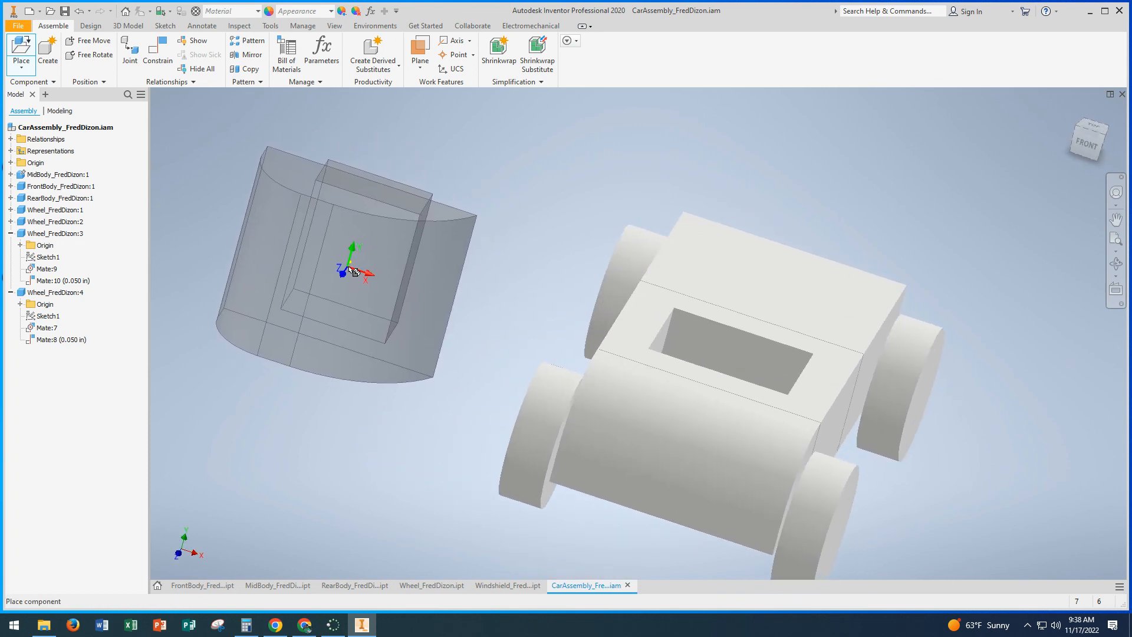
right_click(352, 269)
click(352, 230)
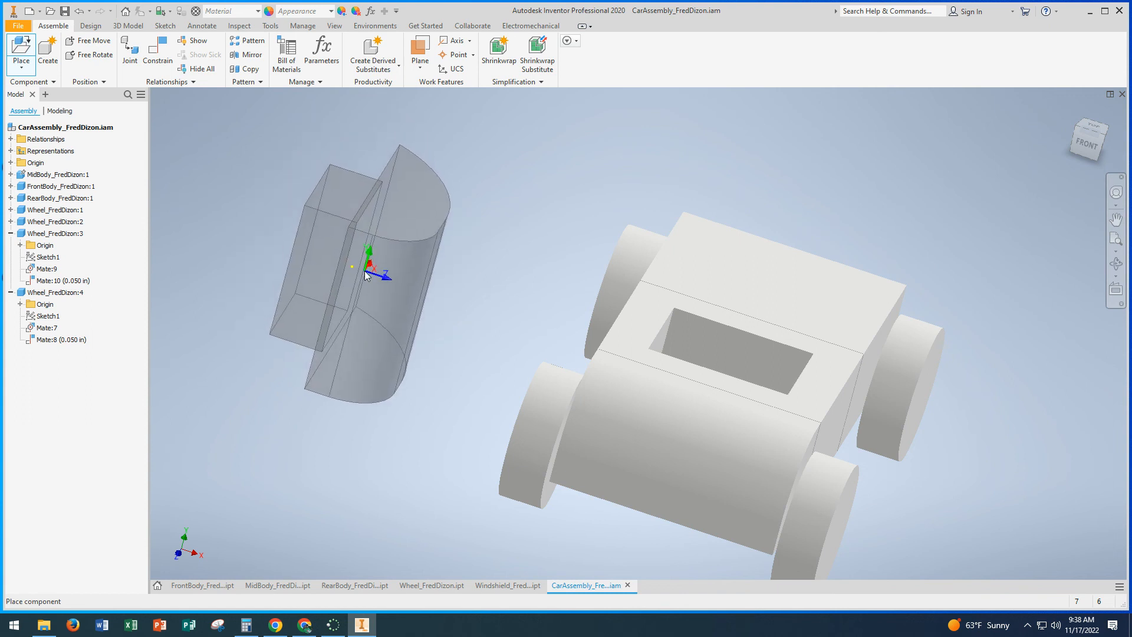
right_click(364, 271)
click(370, 238)
right_click(371, 252)
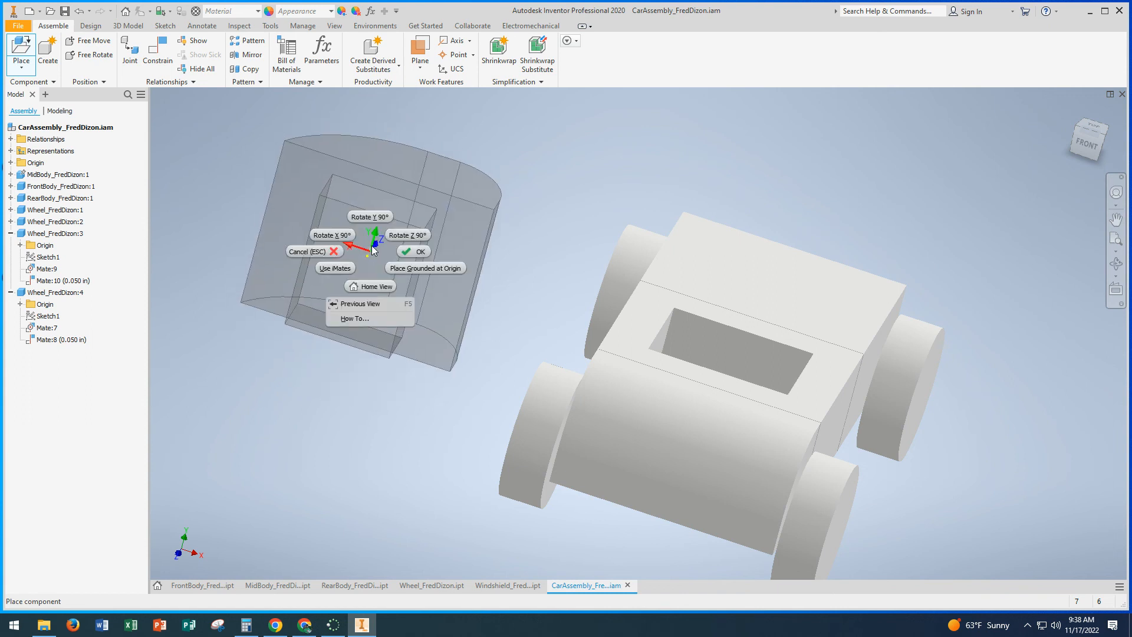
click(370, 218)
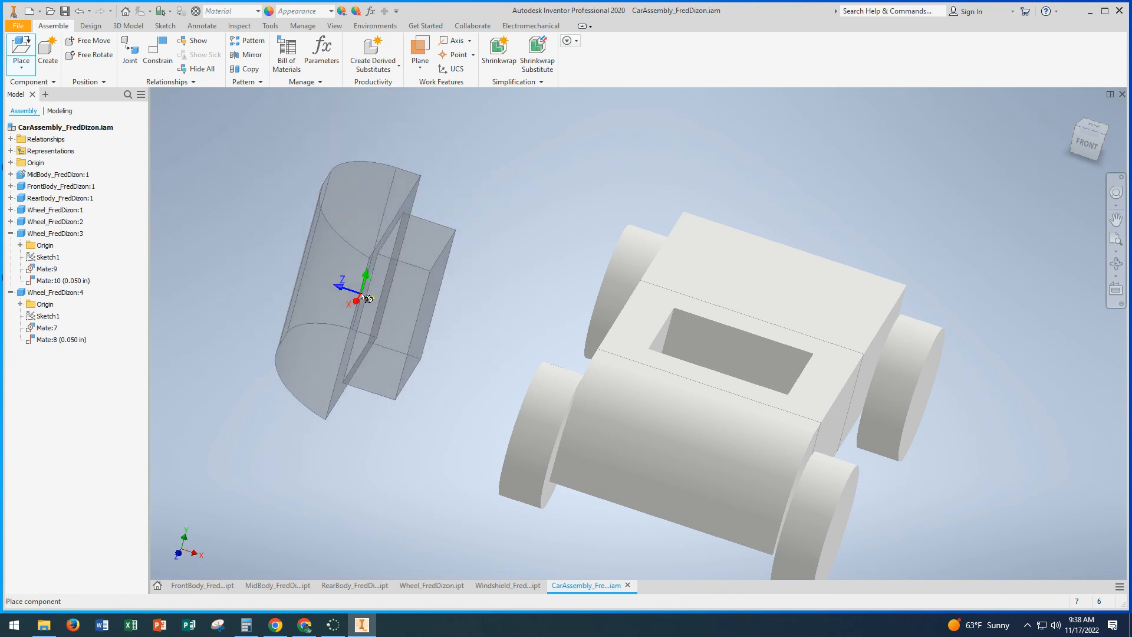
Step: Rotate the windshield three times by 90° about its X axis so its tab points down, and place one instance beside the car
shift+middle_drag(366, 289, 349, 293)
right_click(348, 292)
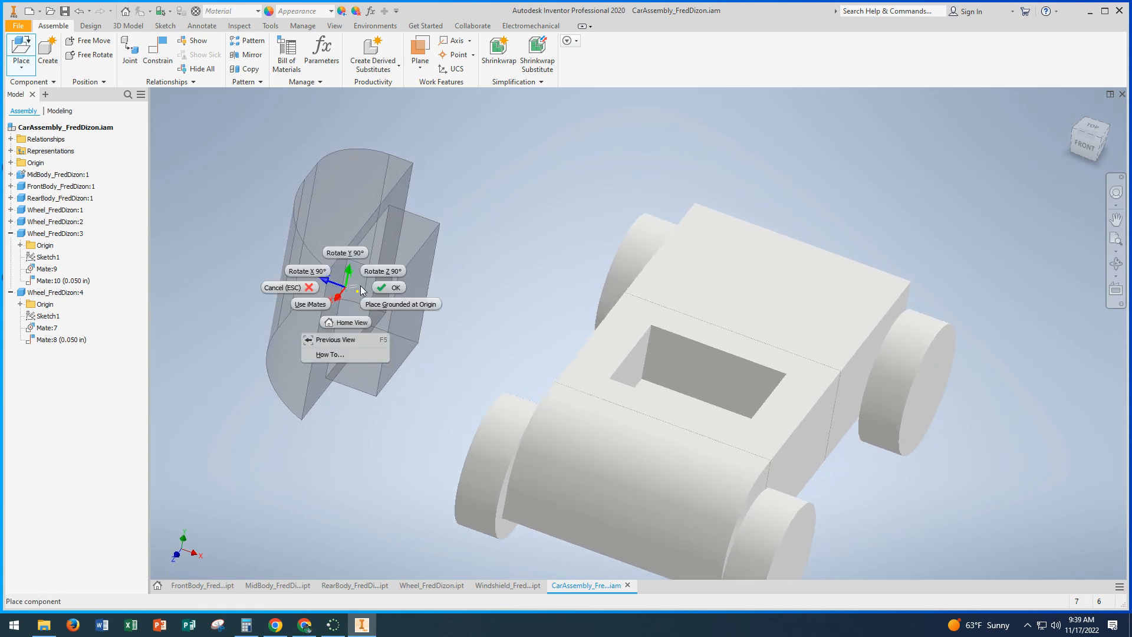
click(322, 276)
right_click(323, 277)
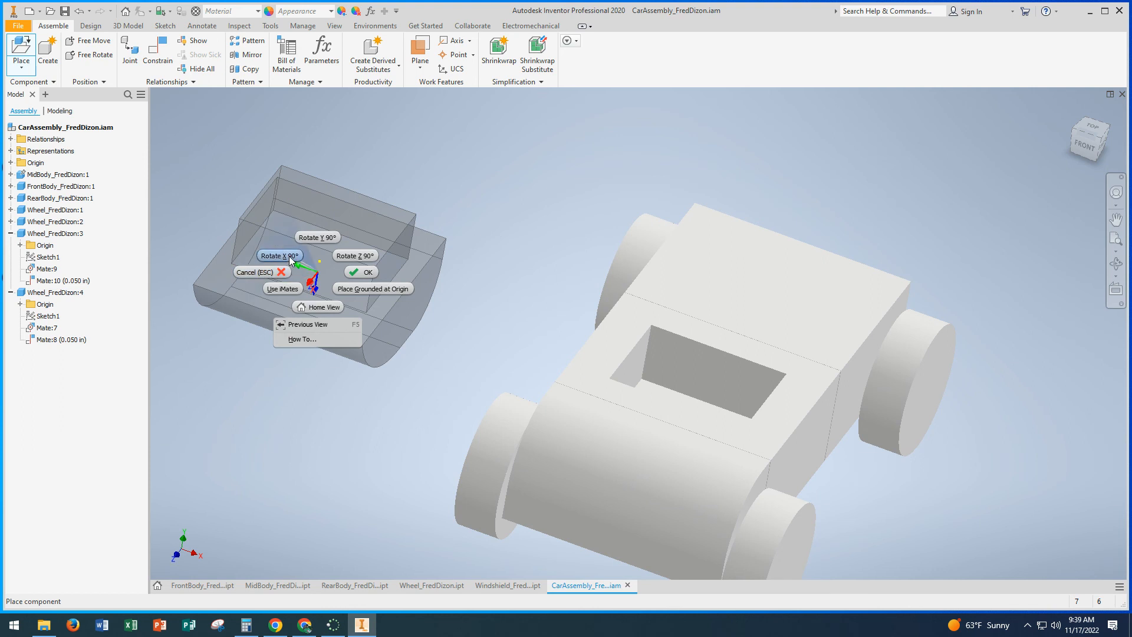
click(289, 256)
right_click(324, 273)
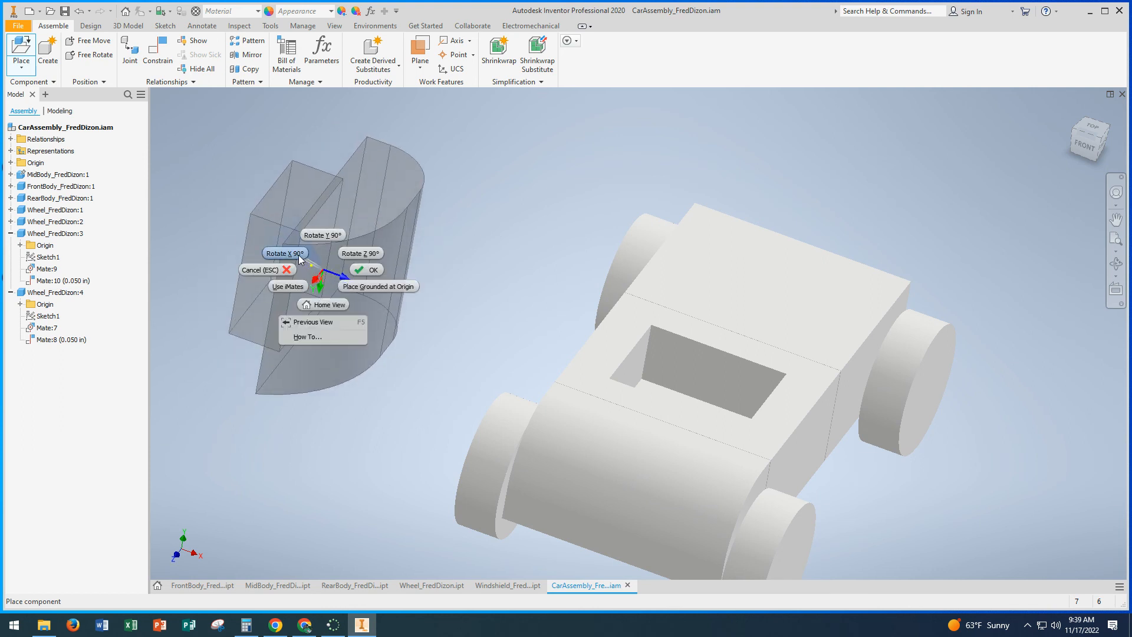
click(300, 257)
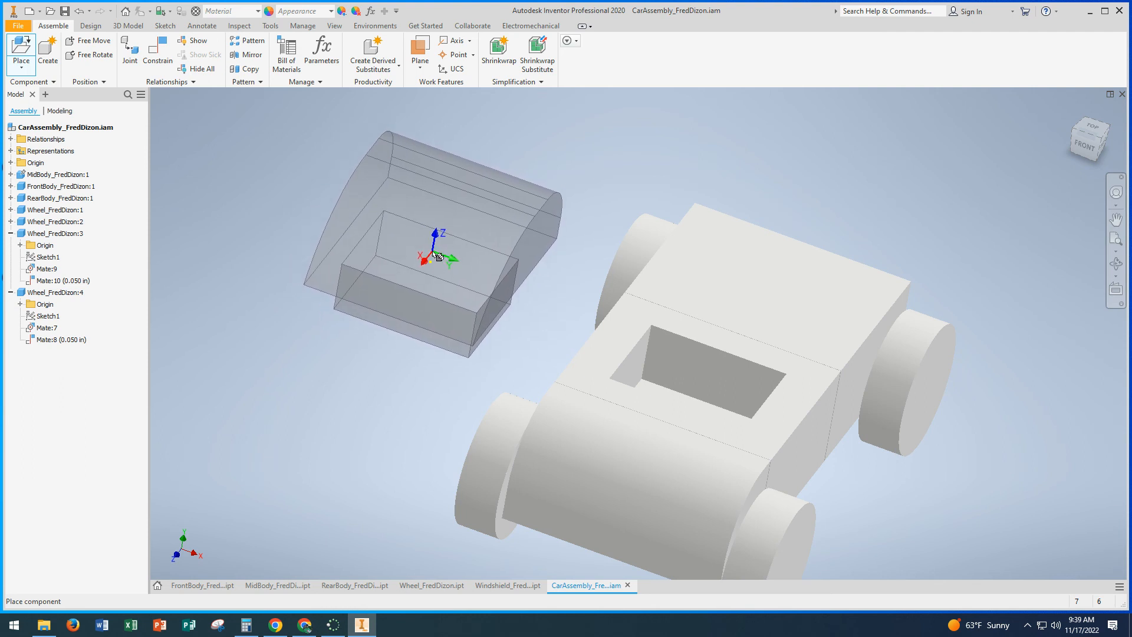
click(448, 260)
key(Escape)
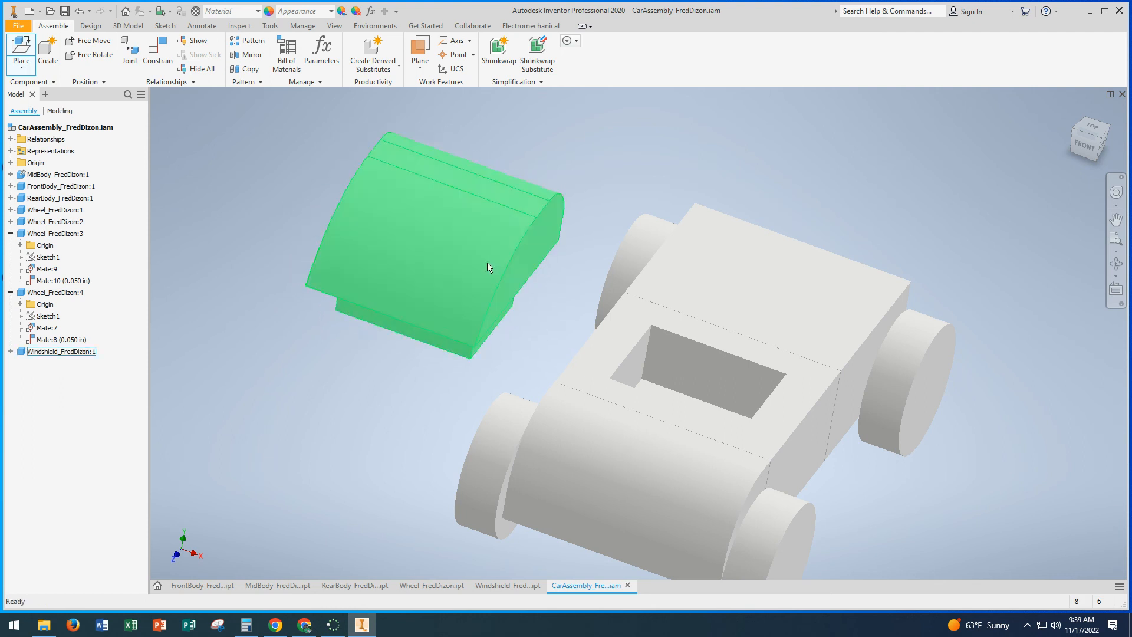
Step: Mate the windshield's flat underside around the tab to the mid body's top face with 0 in offset, and finish placing constraints
click(158, 62)
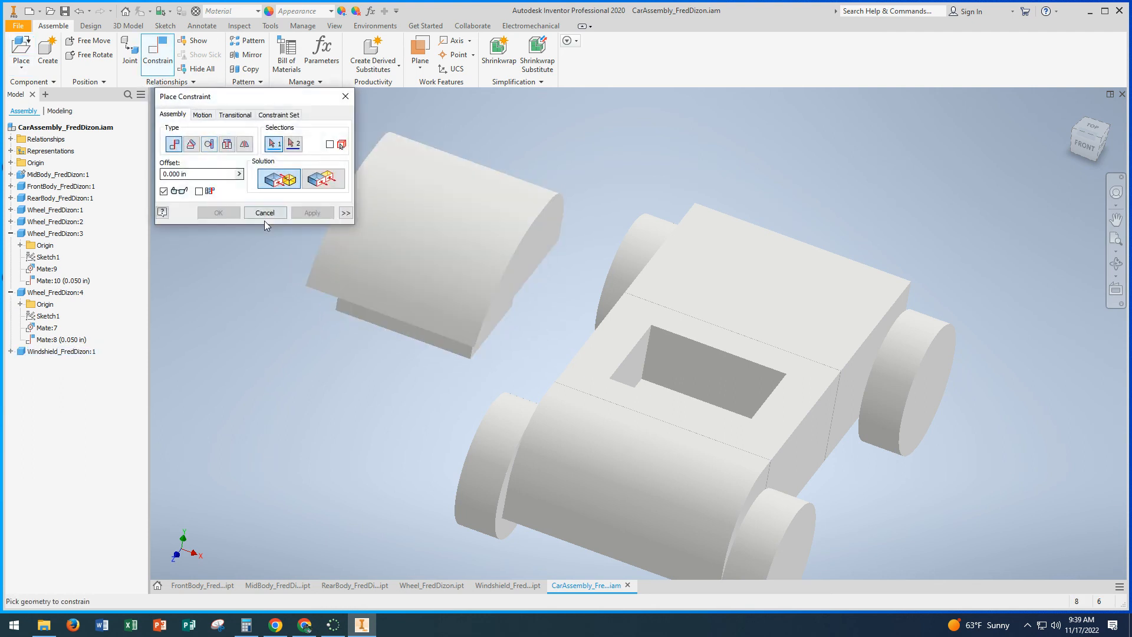
shift+middle_drag(315, 277, 446, 182)
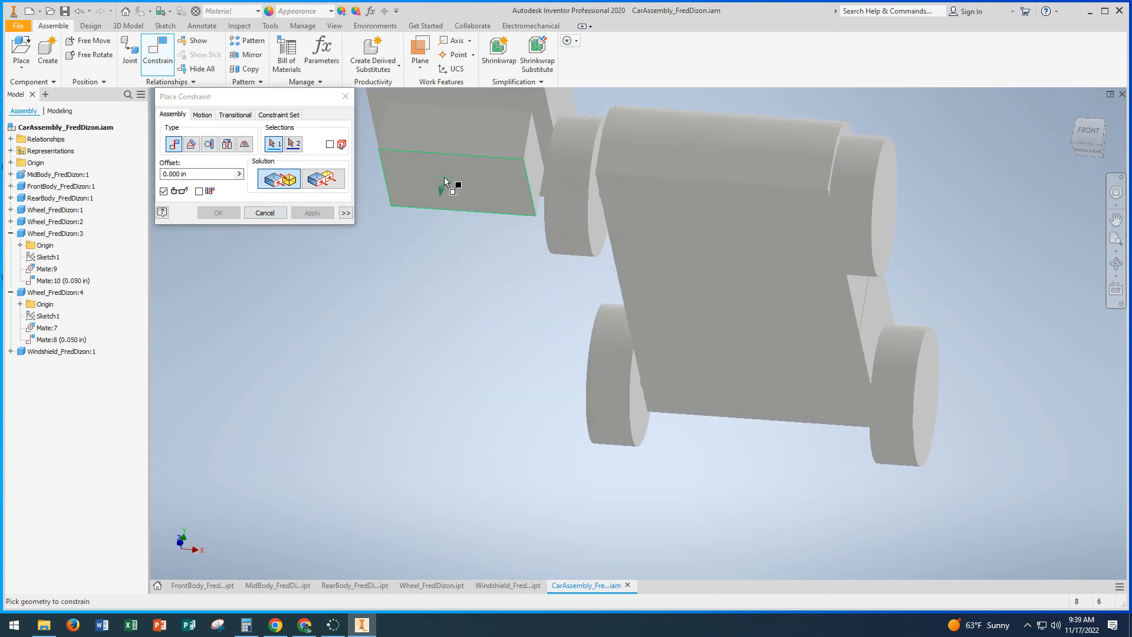
shift+middle_drag(446, 226, 435, 248)
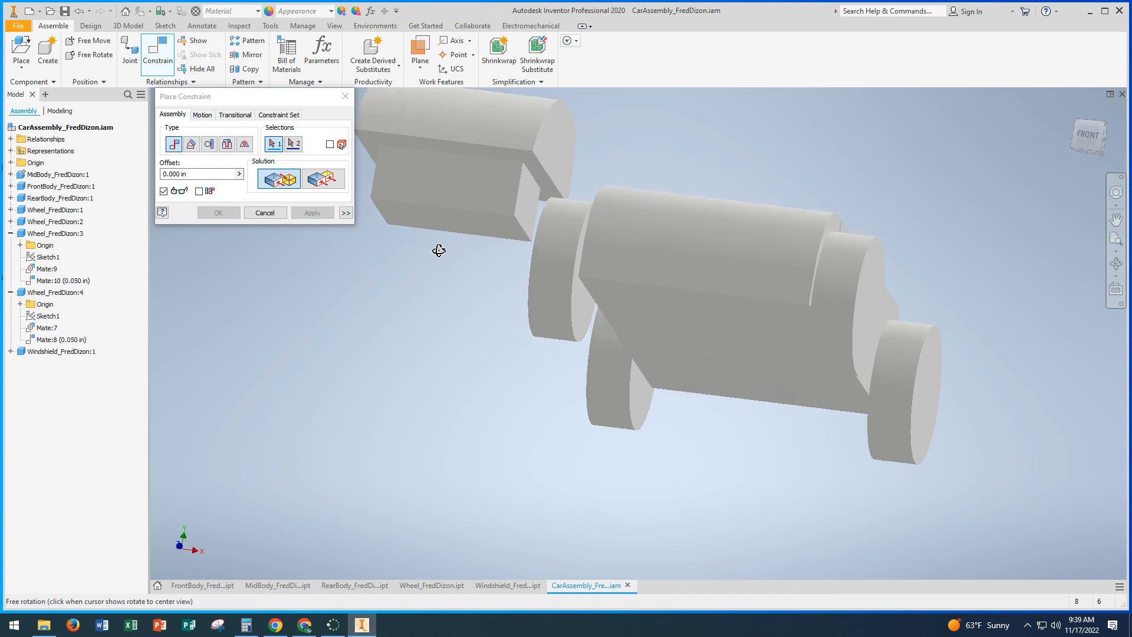
click(477, 150)
key(F6)
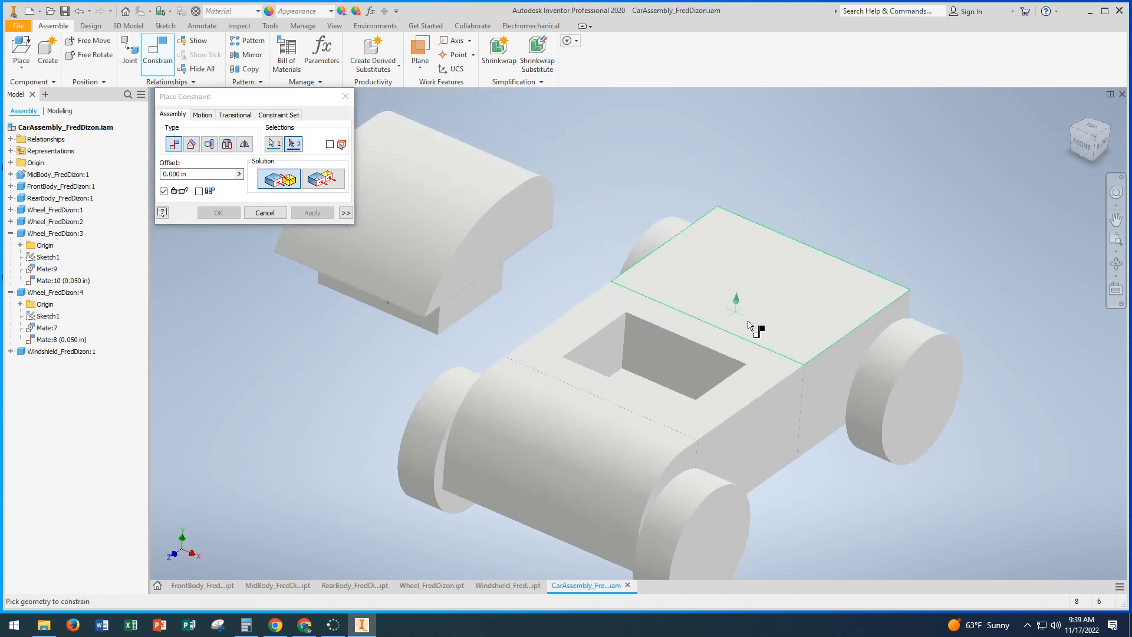
click(764, 369)
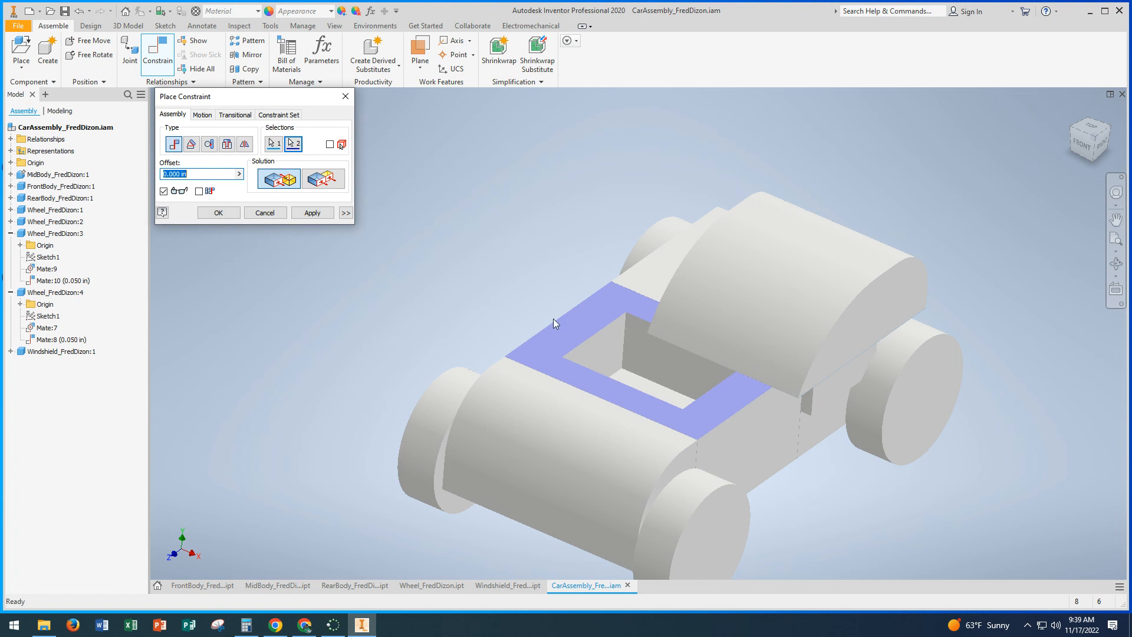
click(312, 213)
mouse_move(483, 269)
shift+middle_down()
mouse_move(563, 265)
mouse_move(466, 260)
mouse_move(478, 278)
mouse_move(437, 246)
mouse_move(490, 263)
shift+middle_up()
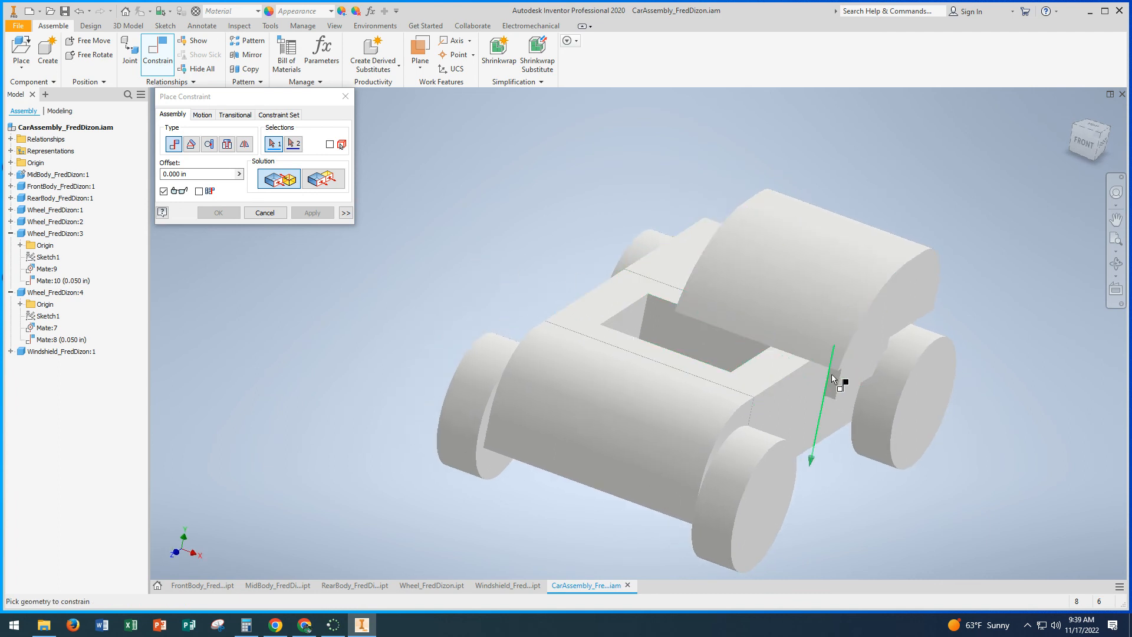
click(265, 212)
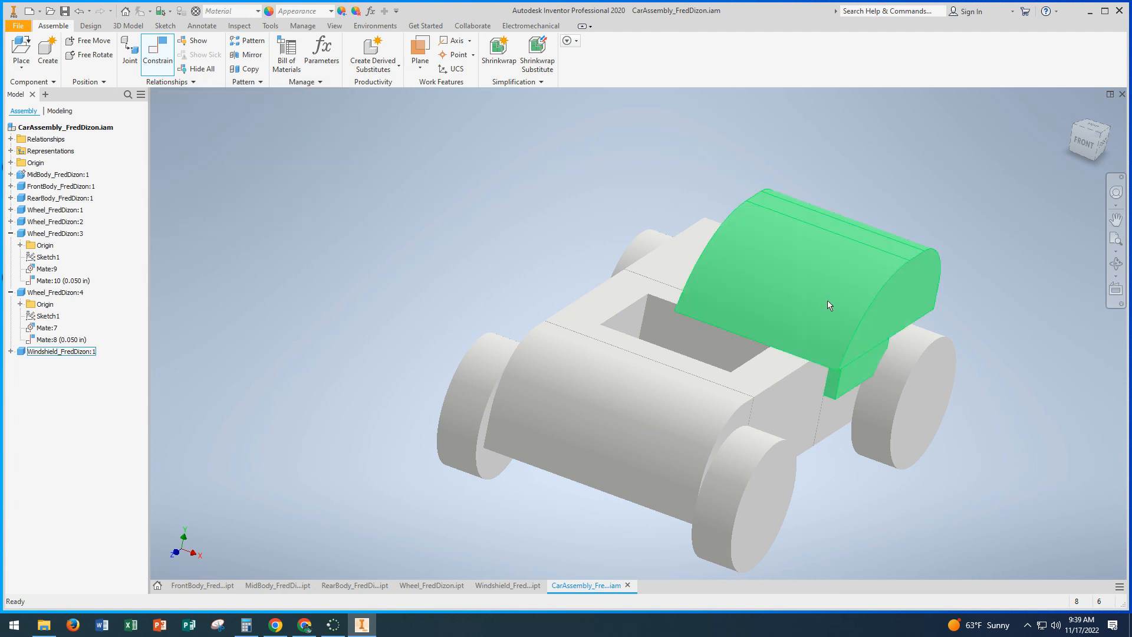
Step: Slide the windshield across the car body and move it clear of the mid body's opening to expose its tab
drag(830, 305, 710, 323)
shift+middle_drag(710, 323, 643, 295)
drag(637, 287, 515, 213)
click(464, 198)
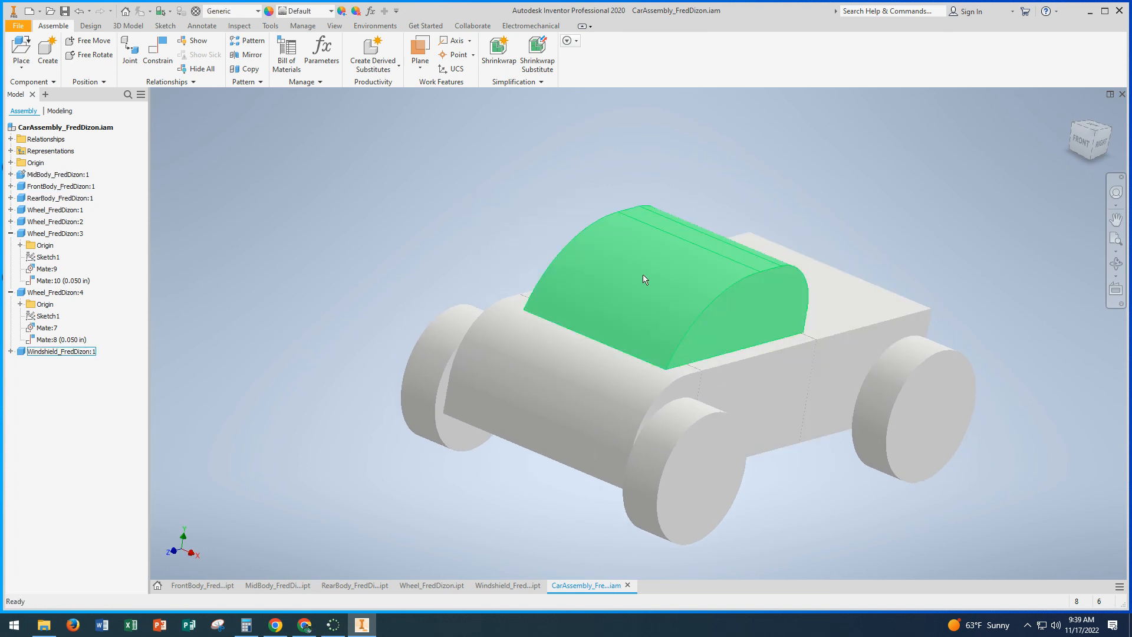
drag(645, 280, 449, 140)
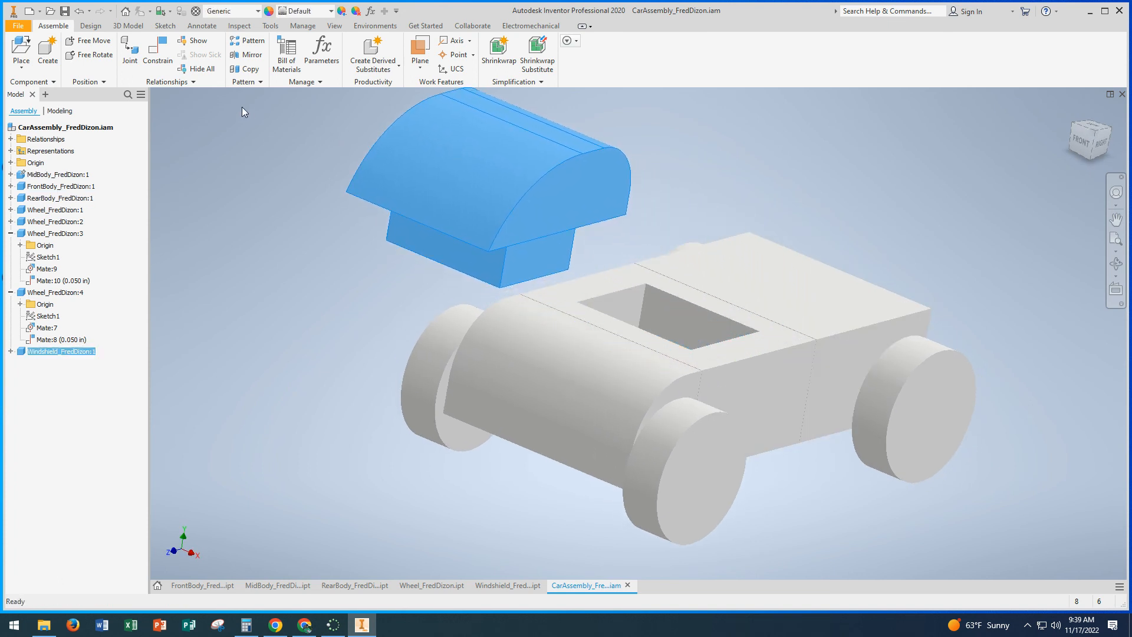
Step: Mate the front face of the windshield's tab to the front inner wall of the mid body's opening with 0 in offset
click(159, 57)
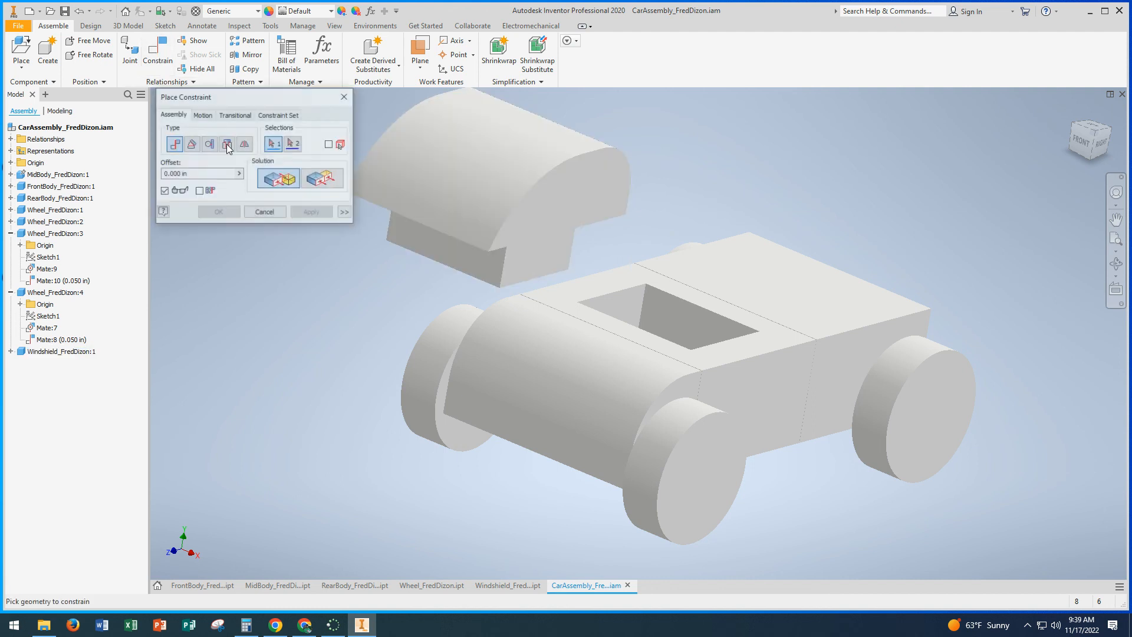
click(448, 242)
shift+middle_drag(608, 269, 498, 291)
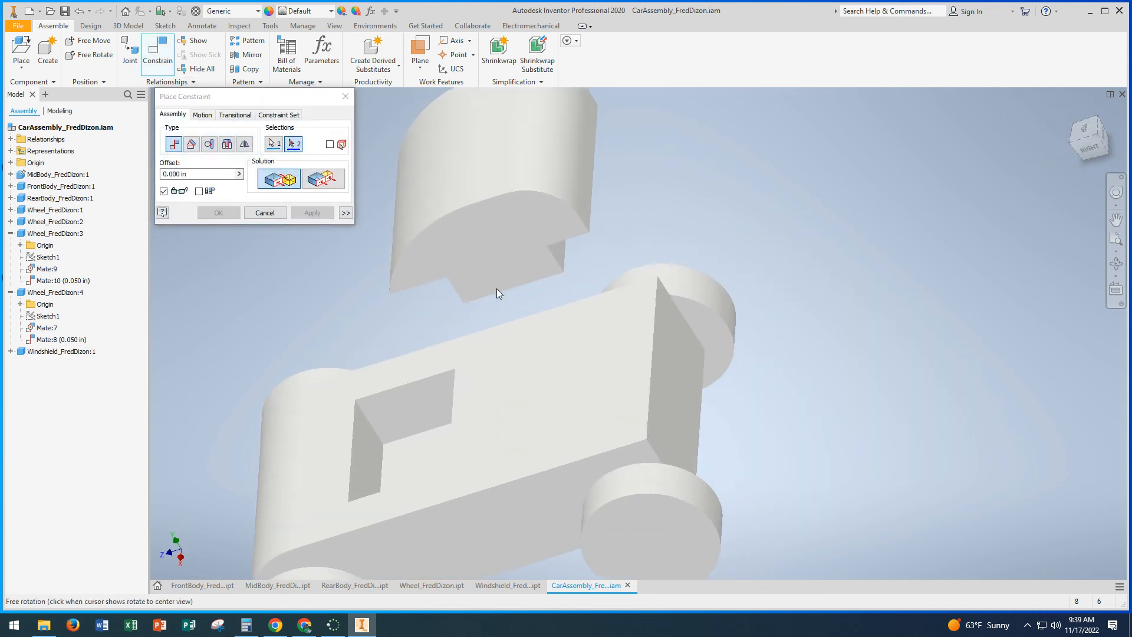
click(363, 454)
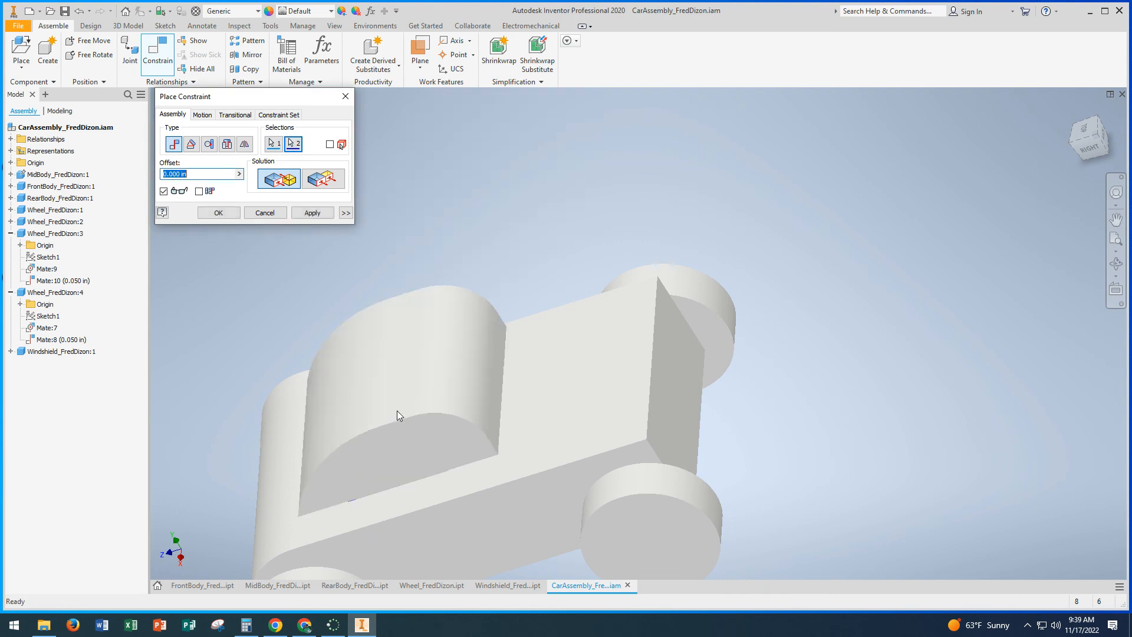
click(303, 213)
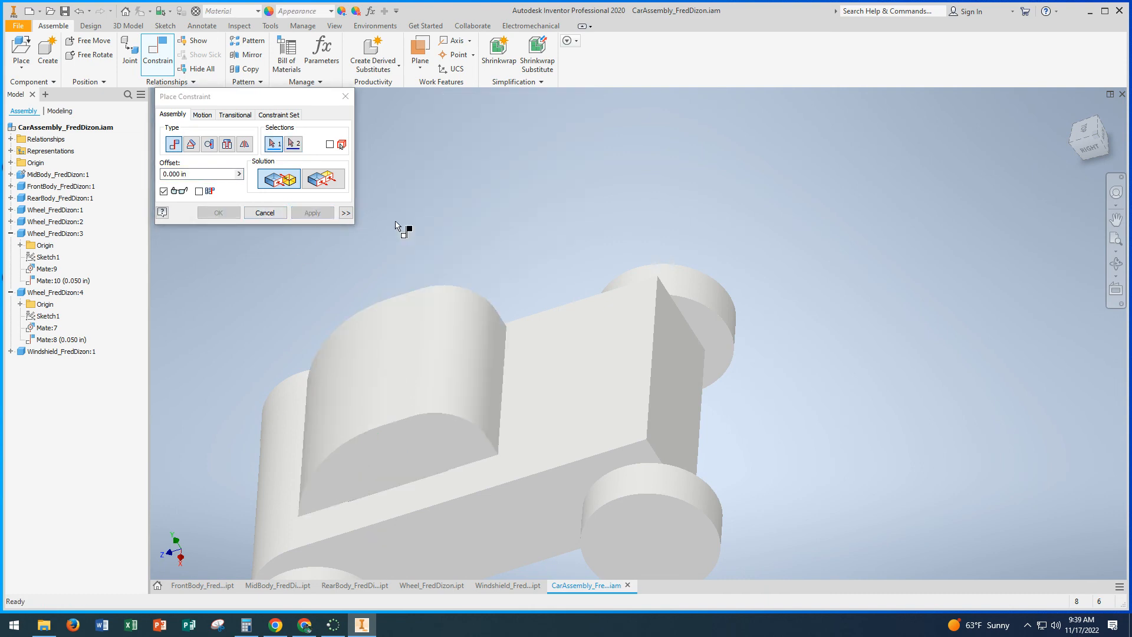
middle_drag(452, 242, 576, 220)
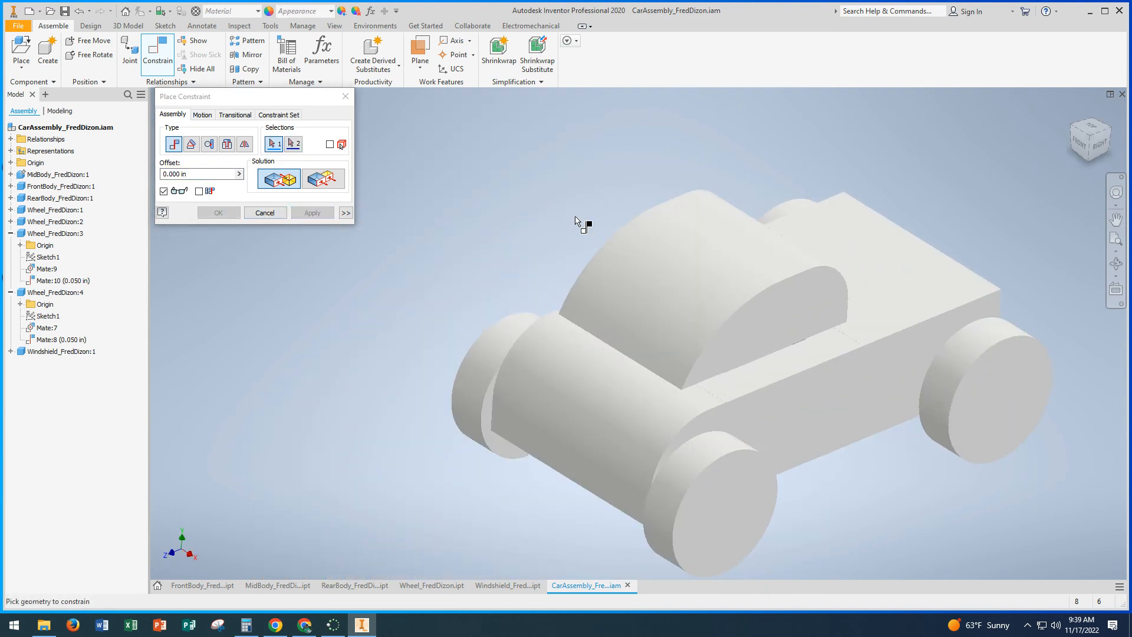
click(264, 213)
Step: Move the windshield aside and mate its tab's right side face to the opening's right inner wall with 0 in offset
drag(625, 292, 466, 193)
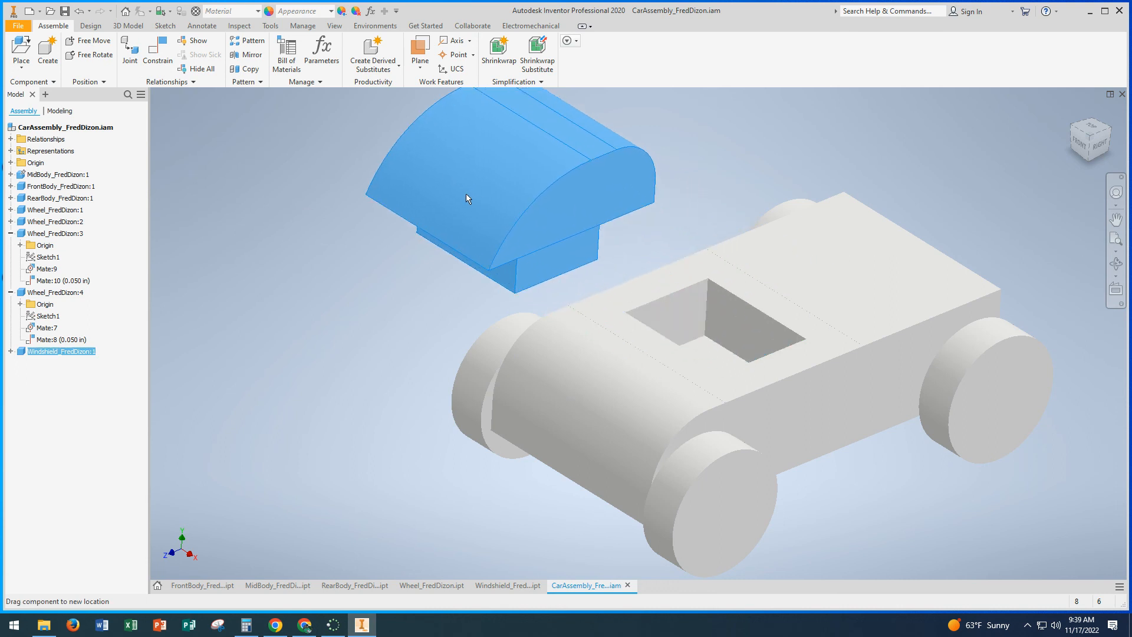
click(158, 50)
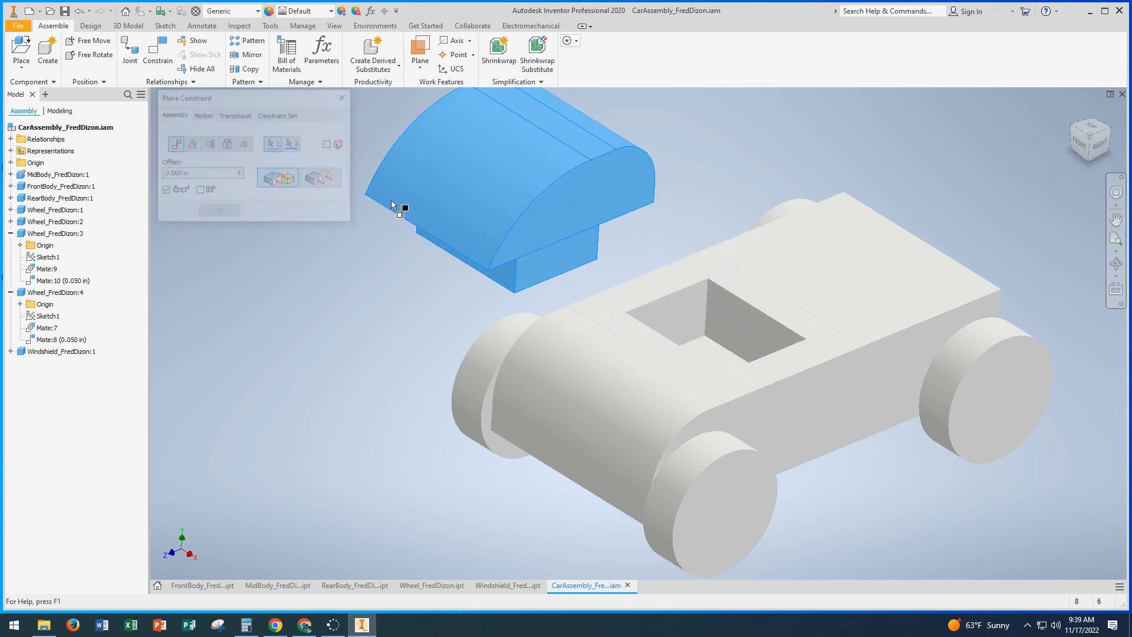
shift+middle_drag(522, 269, 539, 248)
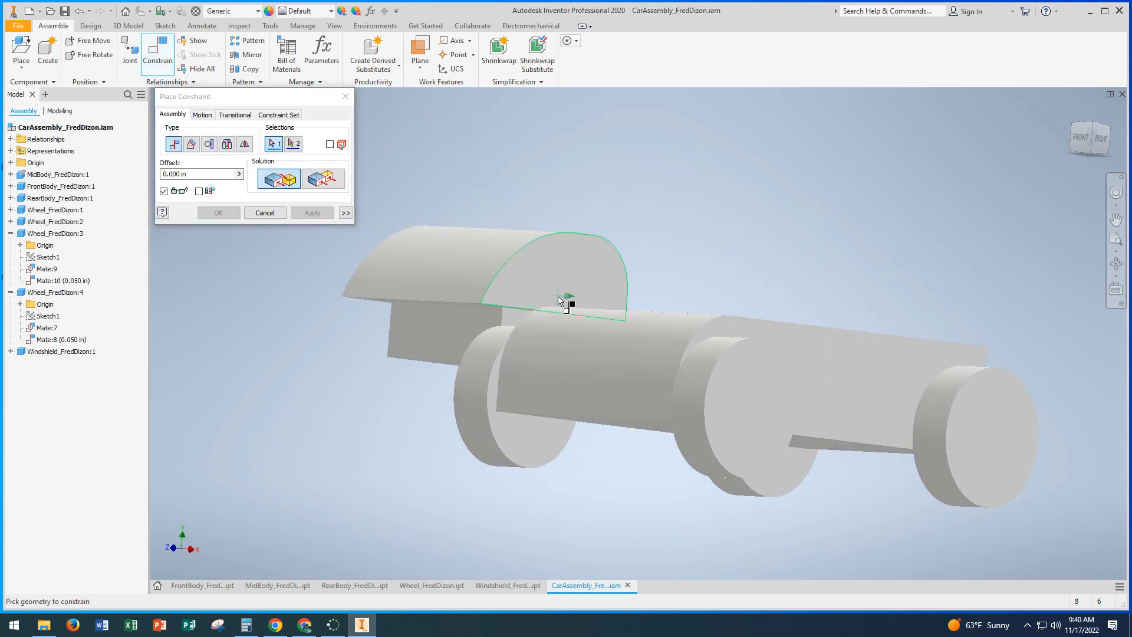
shift+middle_drag(590, 299, 538, 302)
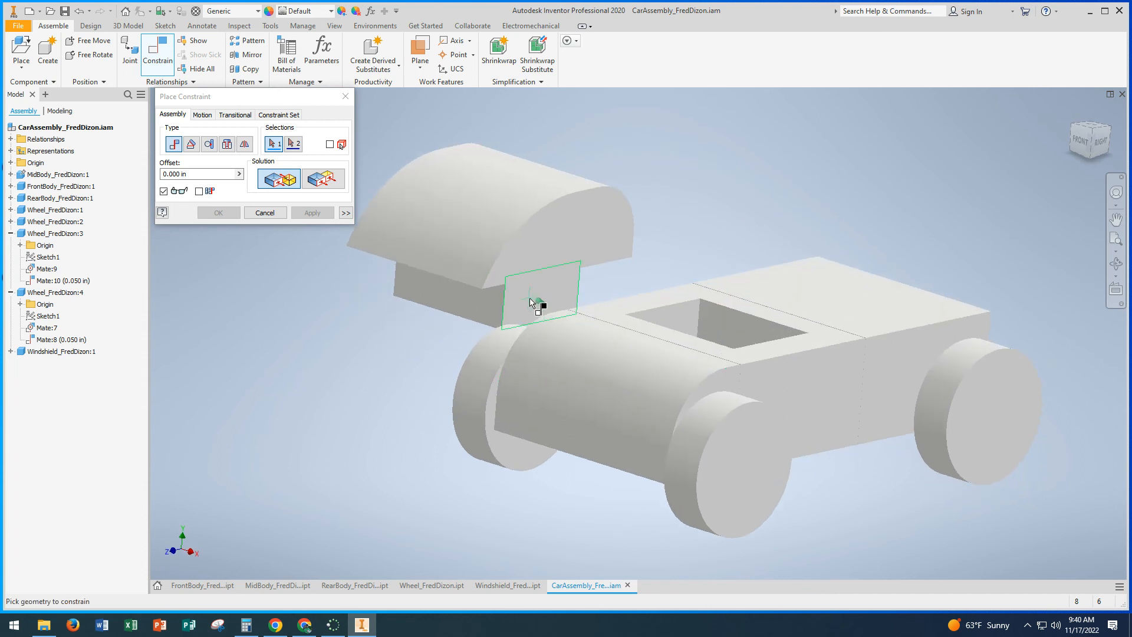
click(529, 302)
scroll(606, 313, up, 2)
shift+middle_drag(667, 329, 738, 364)
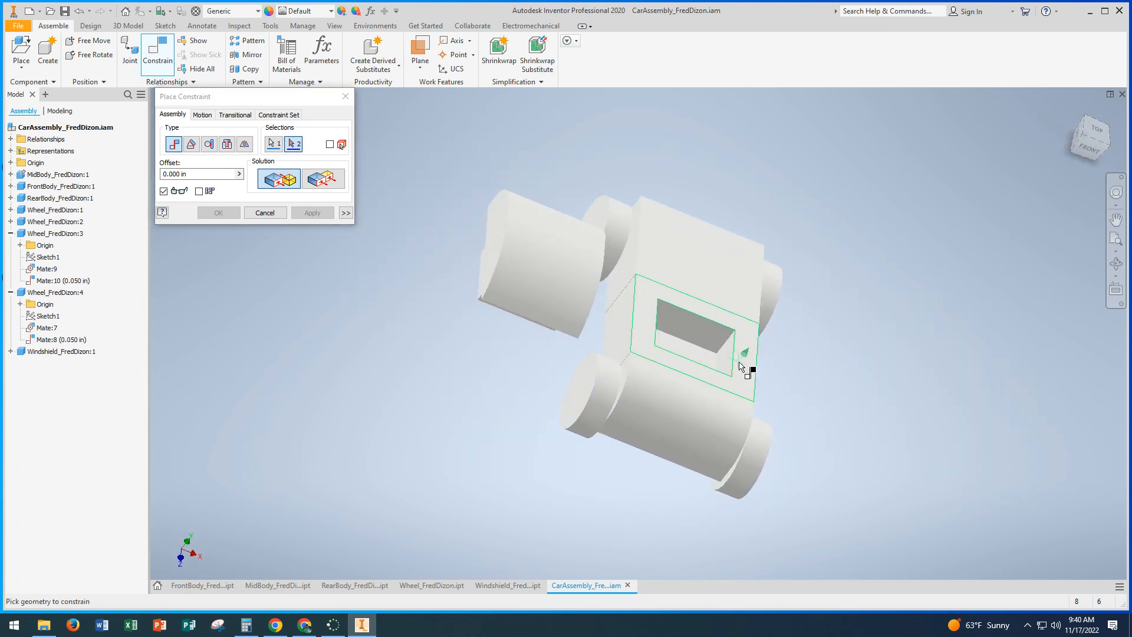
click(737, 365)
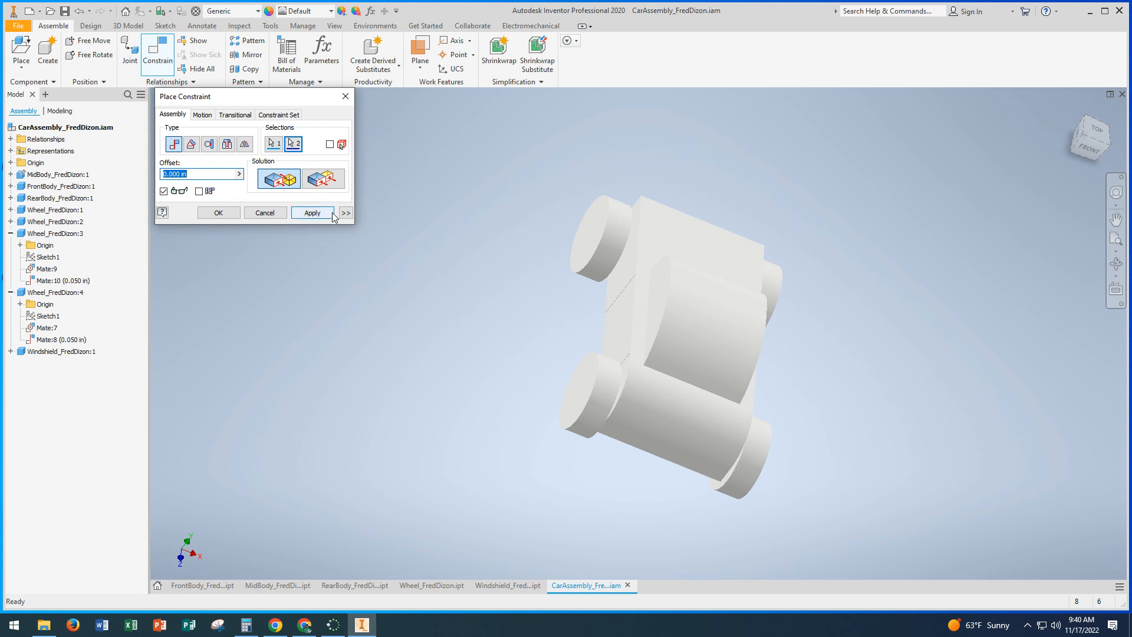
click(333, 215)
click(265, 213)
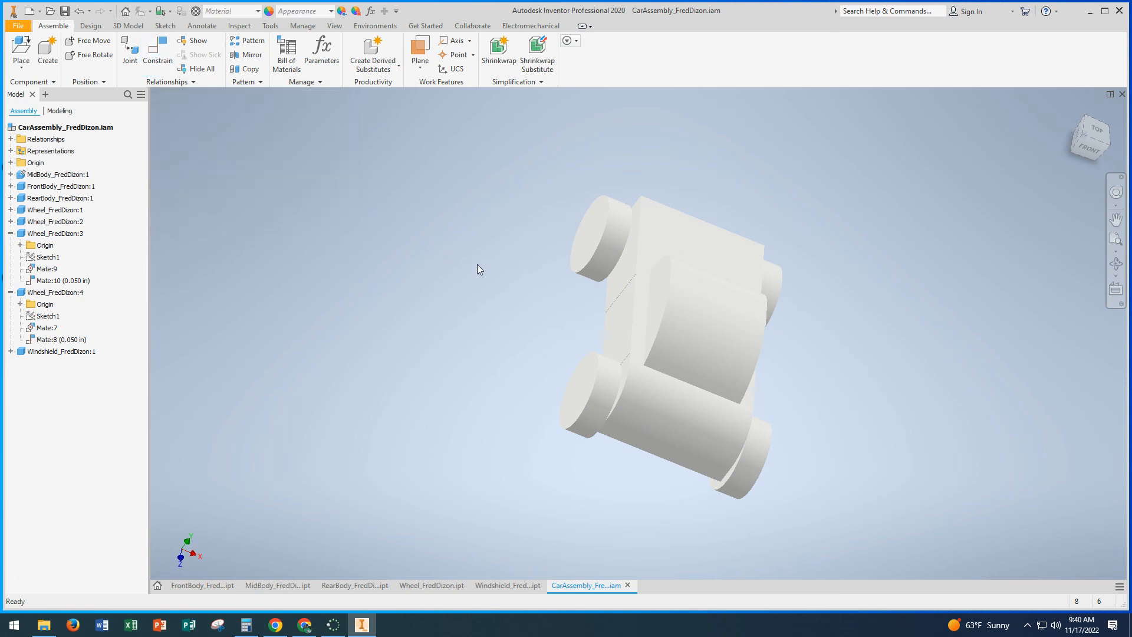
Step: Turn the finished car to a front-right view from above and save the assembly
shift+middle_drag(477, 267, 311, 231)
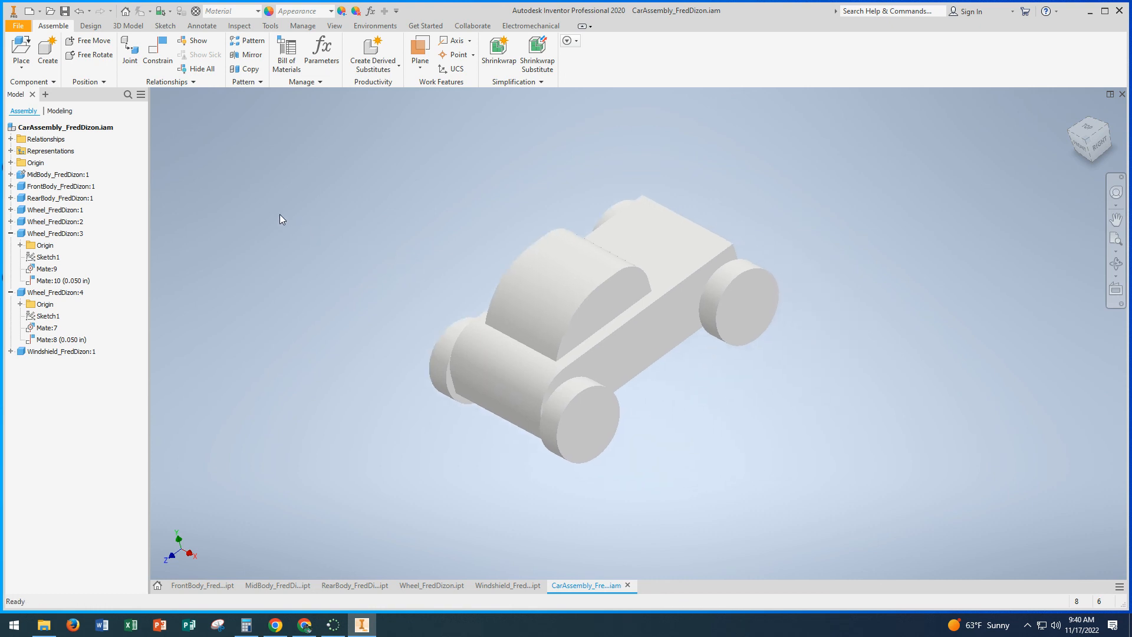
click(23, 30)
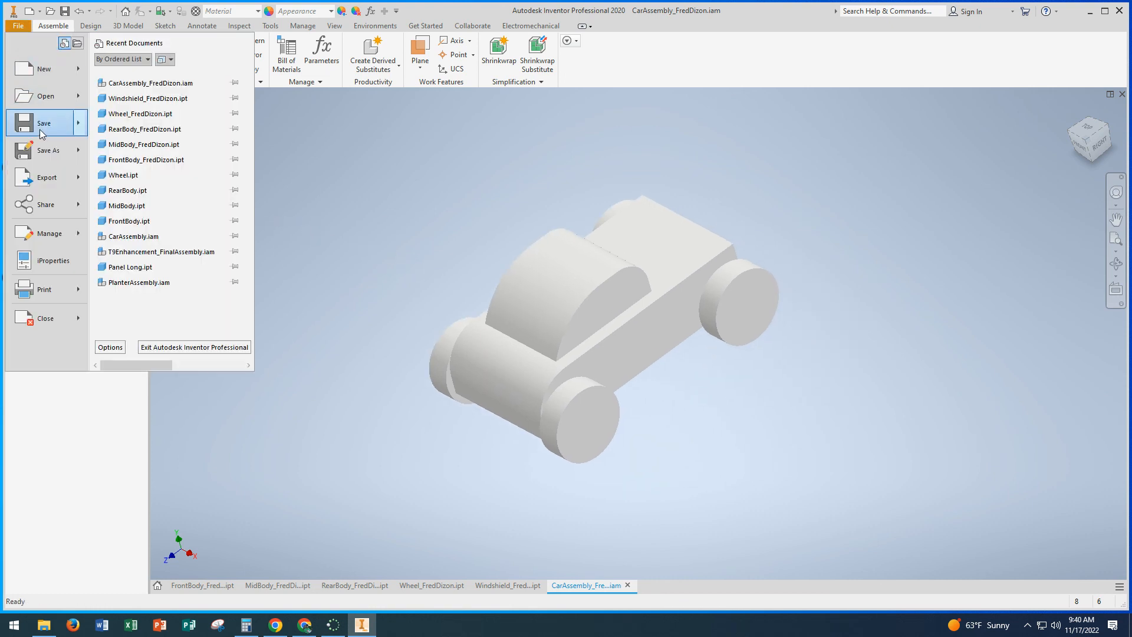
click(39, 127)
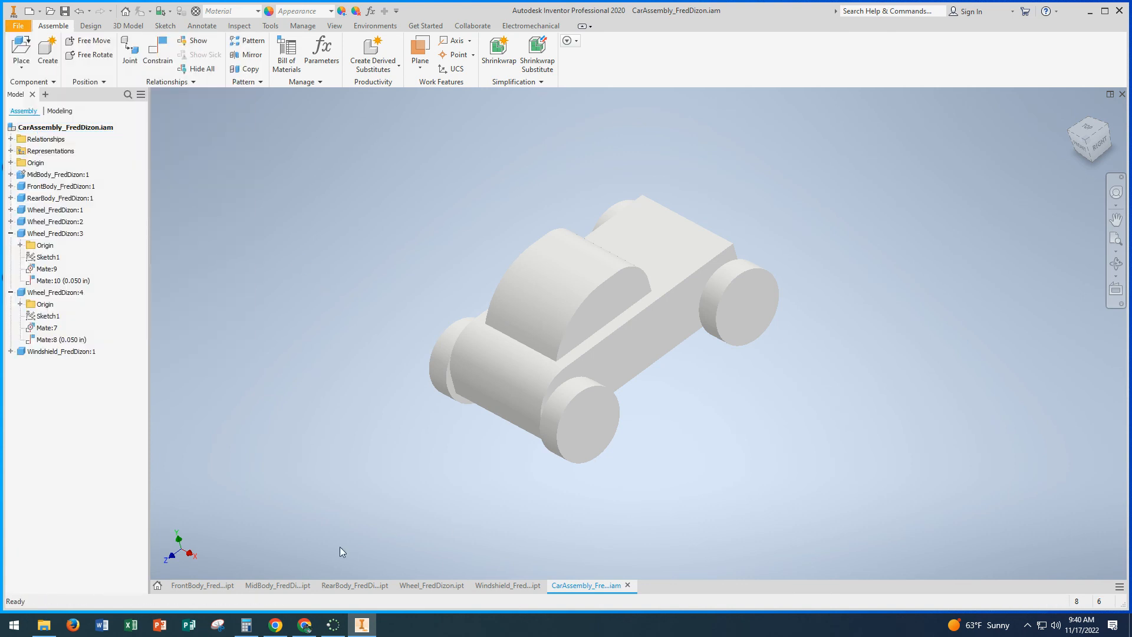
Step: Check the saved files in the Car Assembly folder in File Explorer, and switch to Chrome
click(49, 630)
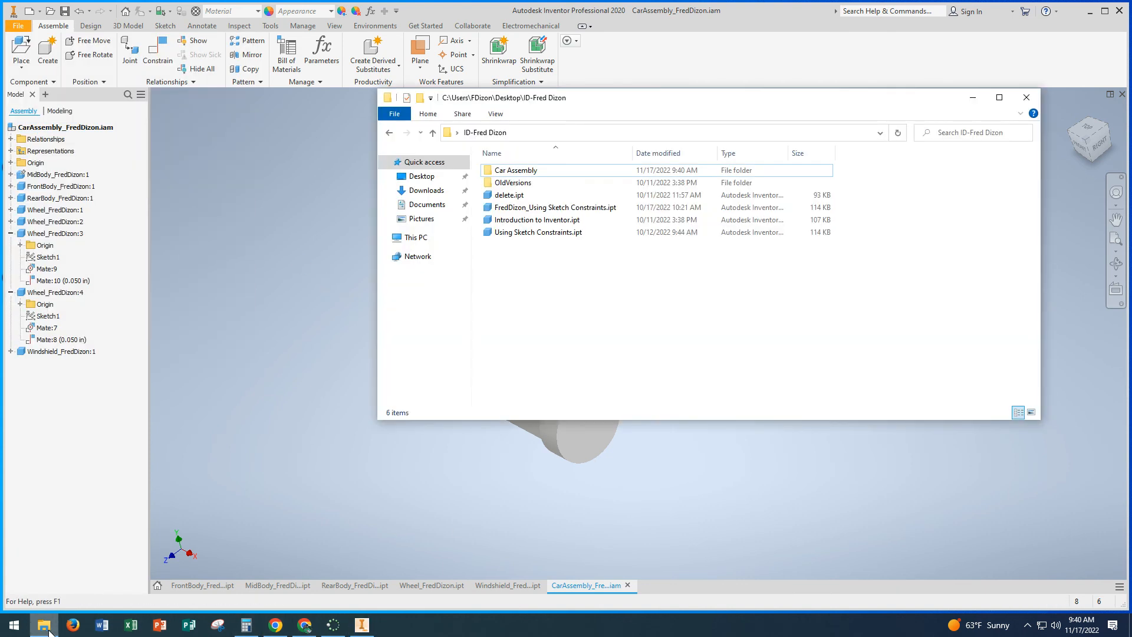
double_click(508, 172)
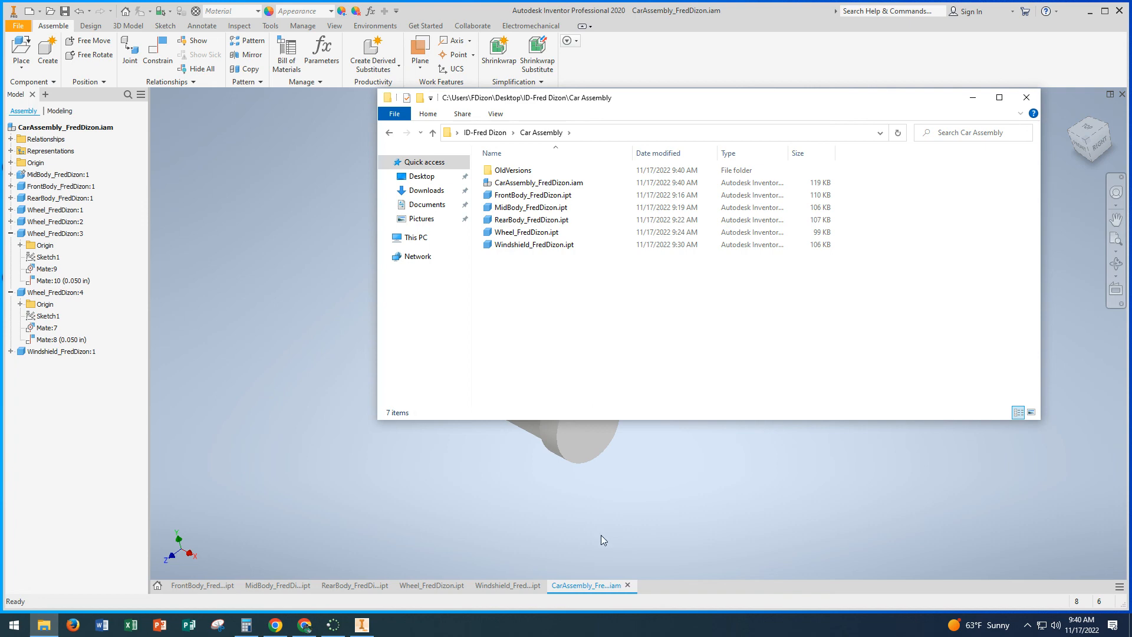
click(305, 632)
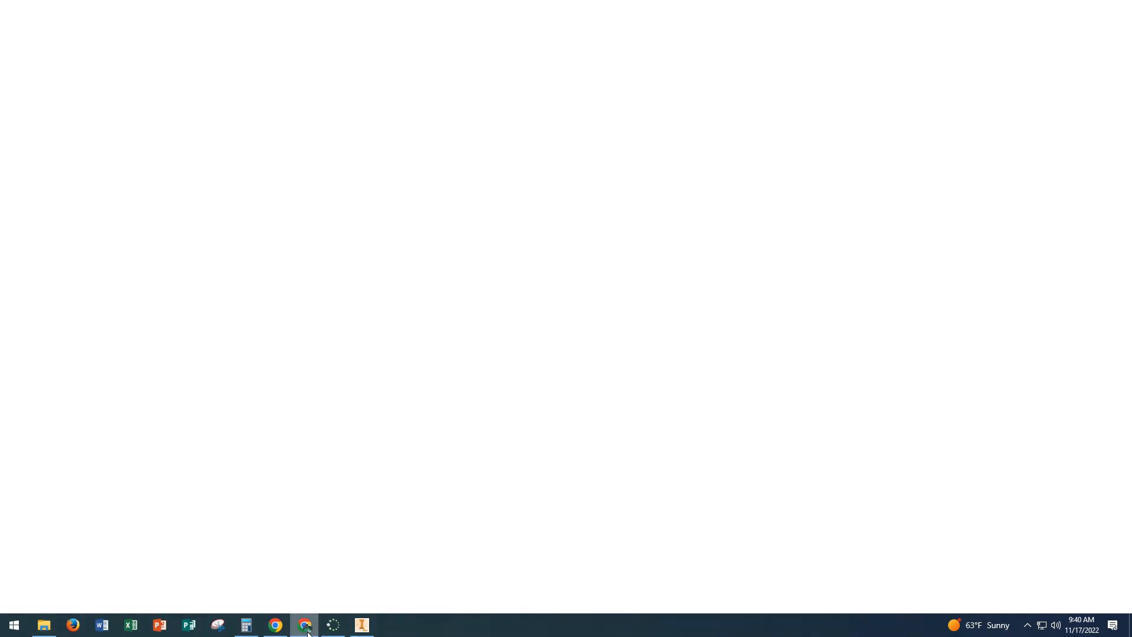